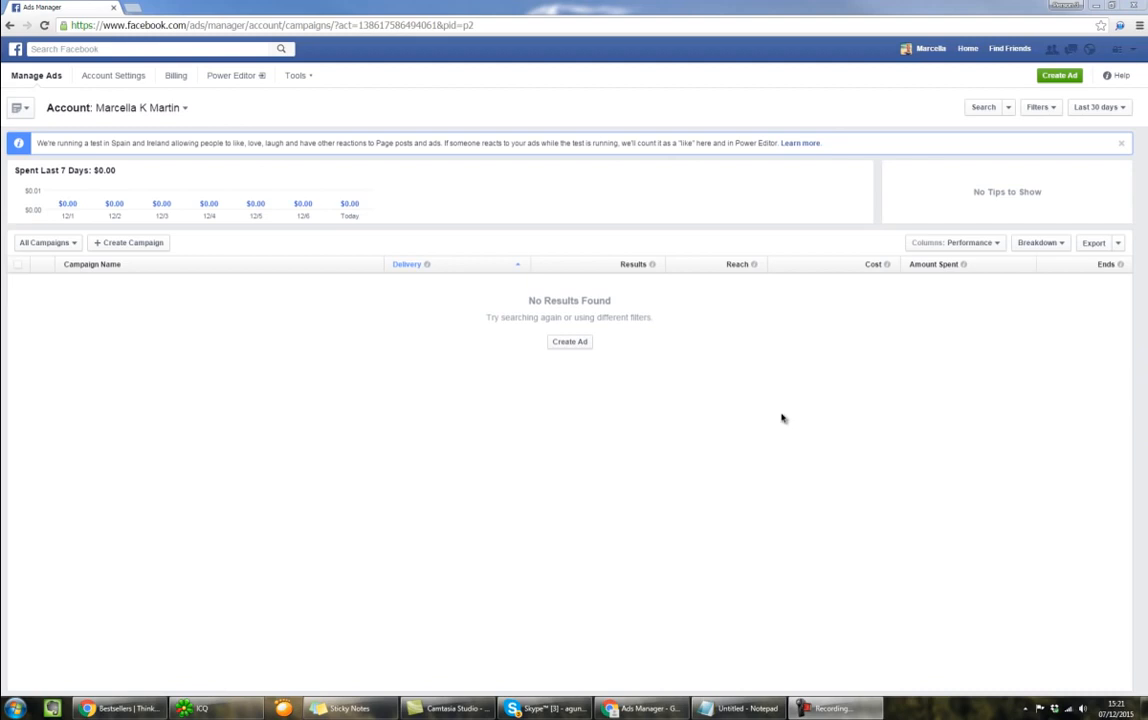
Step: Open Audience Insights, turn off the audience-choice prompt for future visits, start with Everyone on Facebook, and dismiss the location tip
{"action": "left_click", "coordinate": [296, 75]}
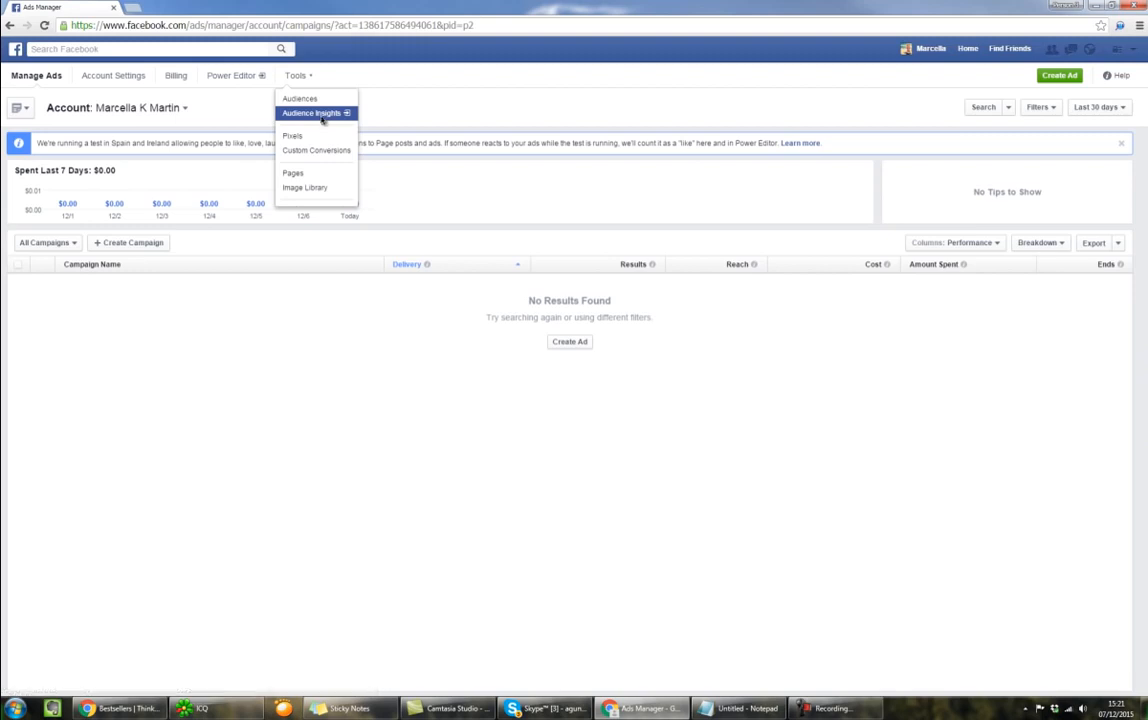
{"action": "left_click", "coordinate": [318, 113]}
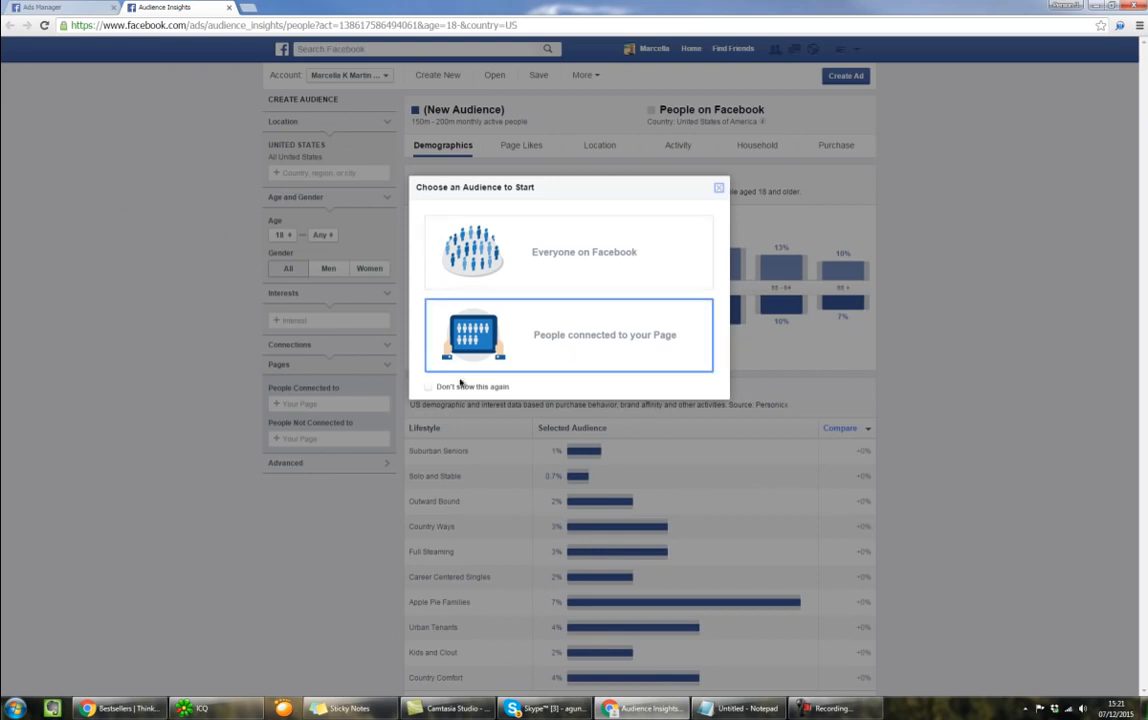
{"action": "left_click", "coordinate": [464, 389]}
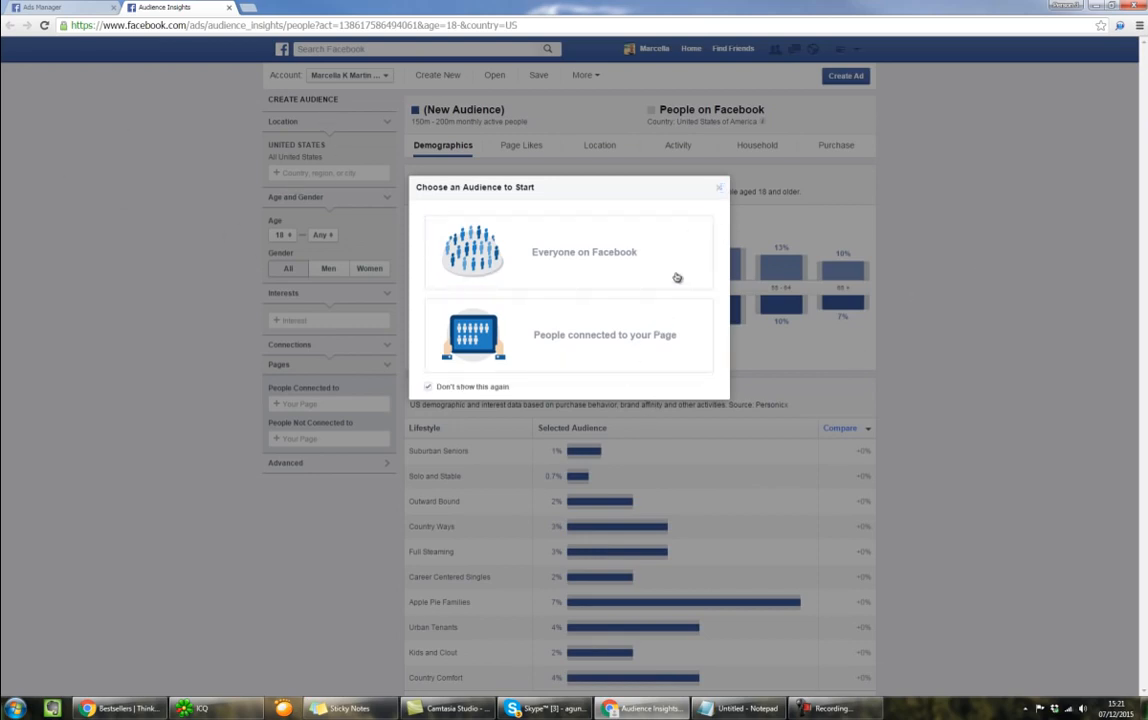
{"action": "left_click", "coordinate": [656, 248]}
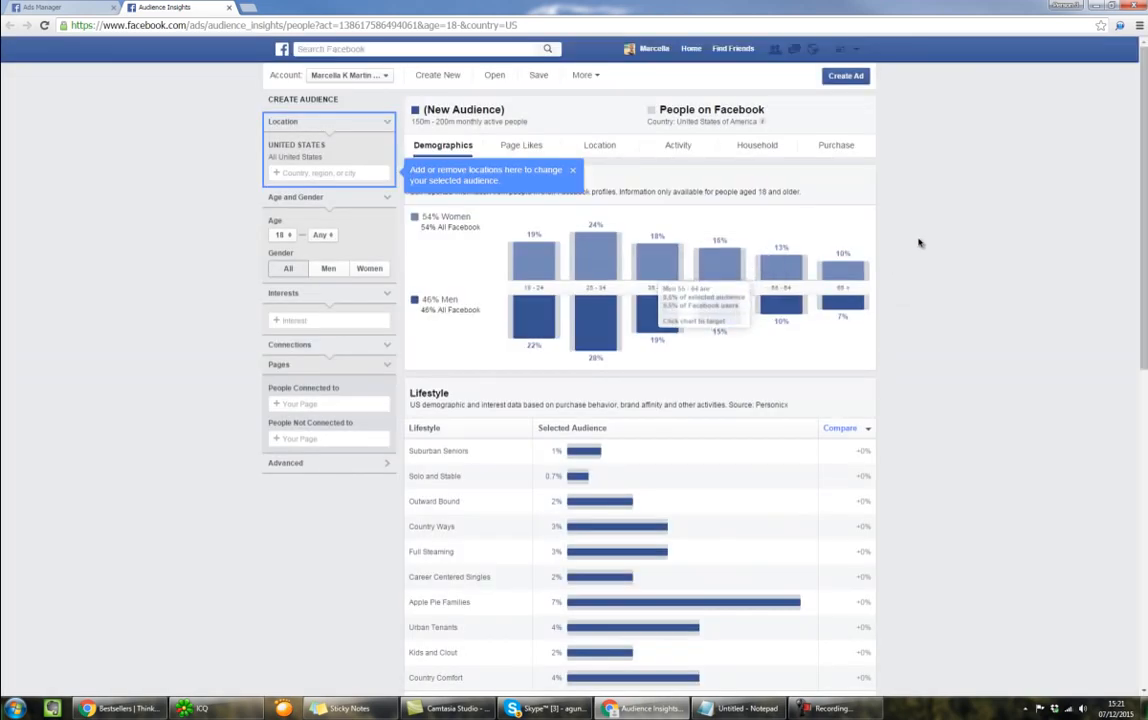
{"action": "left_click", "coordinate": [573, 171]}
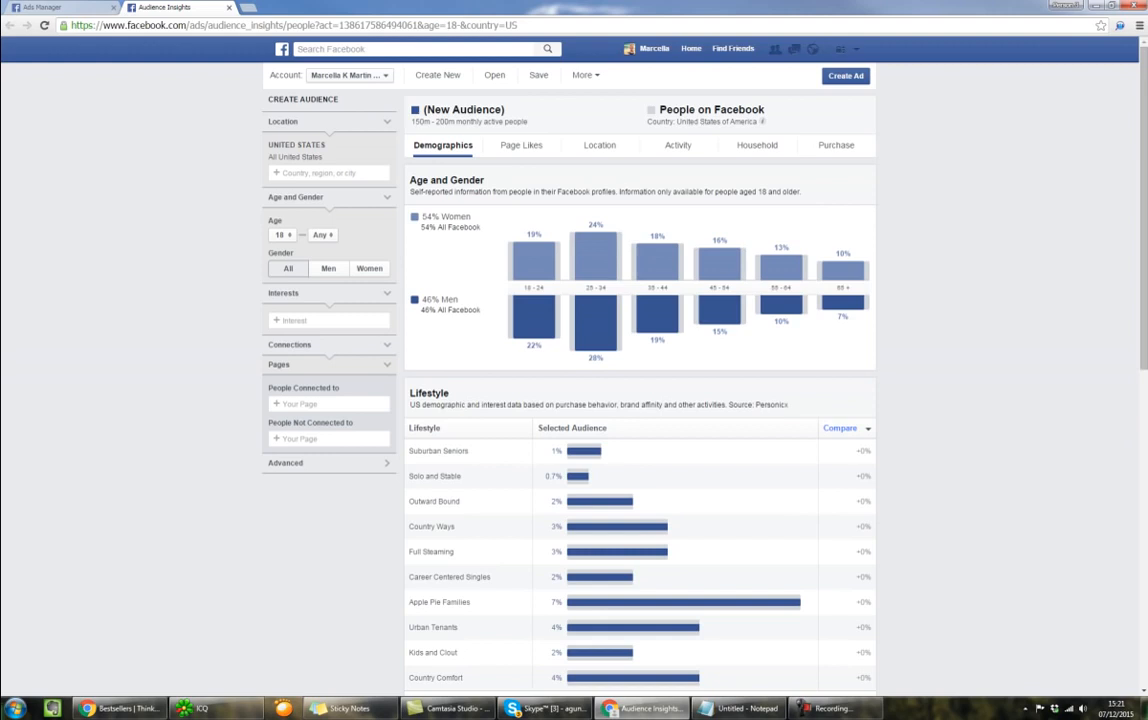
Step: Note the keyword "golf" in the empty Notepad document and return to Audience Insights
{"action": "left_click_drag", "start_coordinate": [0, 219], "coordinate": [254, 217]}
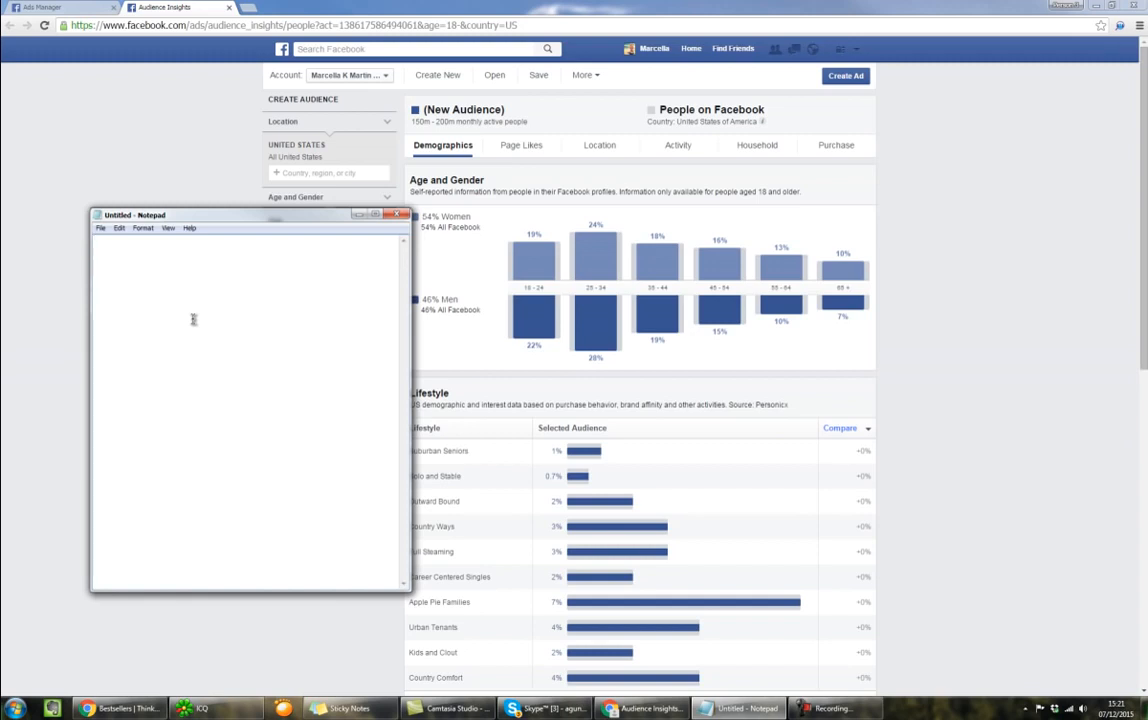
{"action": "type", "text": "golf"}
{"action": "key", "text": "alt+Tab"}
Step: Add Golf as an interest for the new audience
{"action": "left_click", "coordinate": [327, 320]}
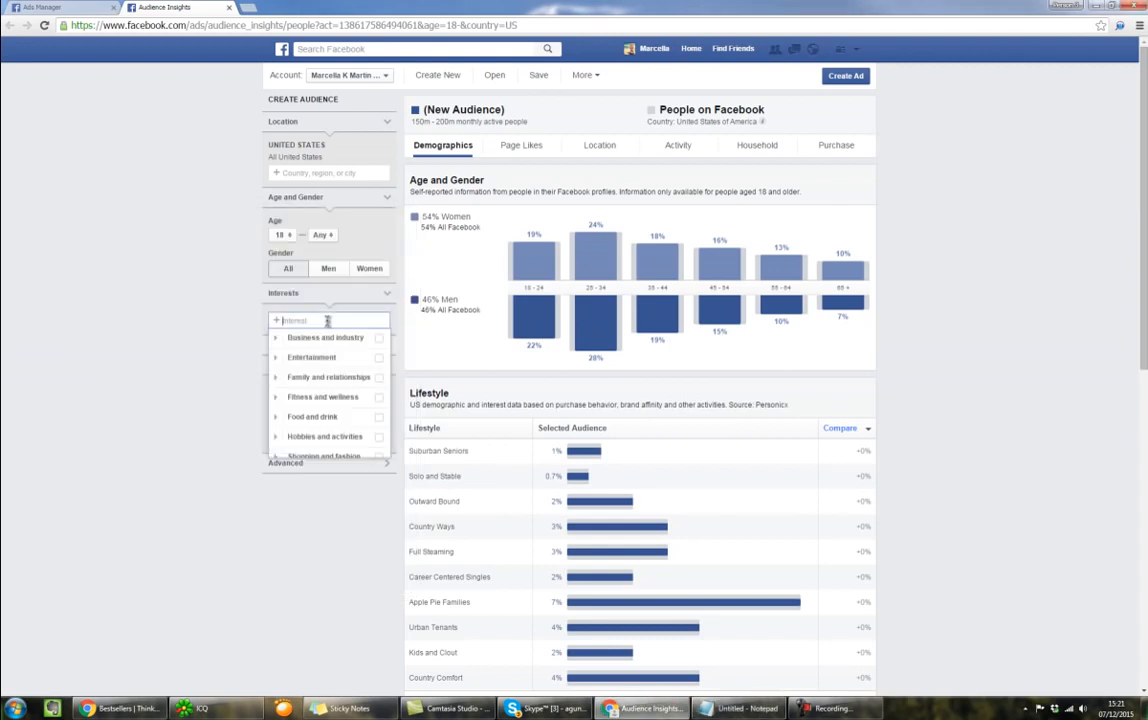
{"action": "type", "text": "golf"}
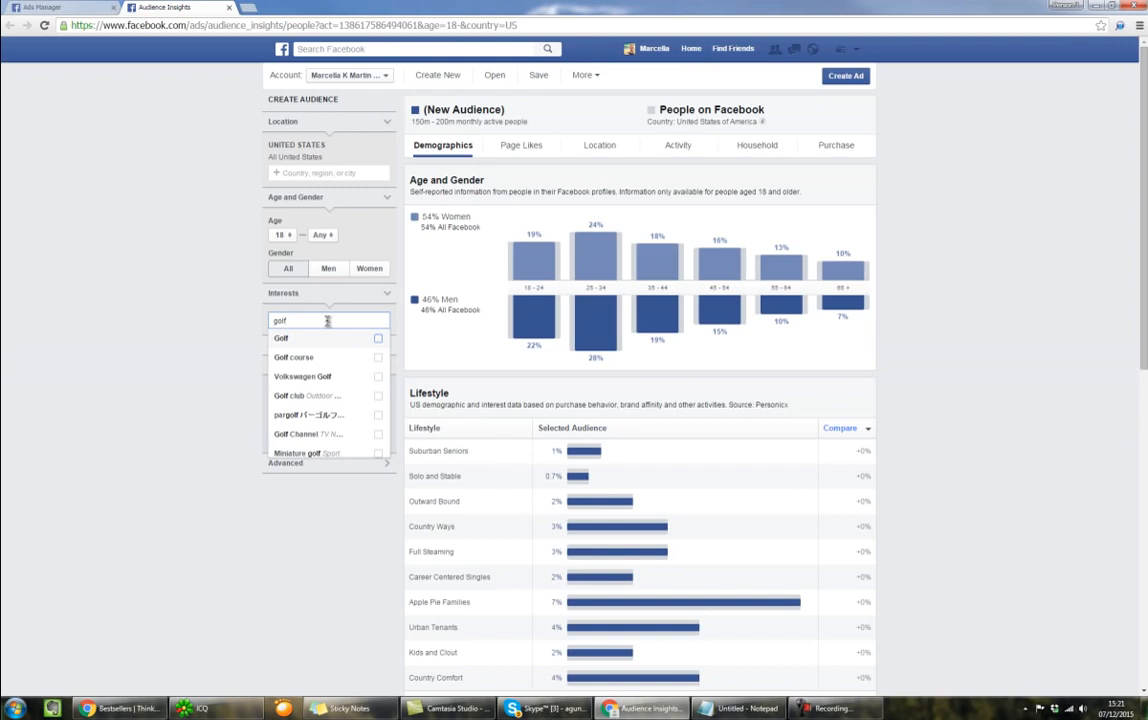
{"action": "left_click", "coordinate": [341, 338]}
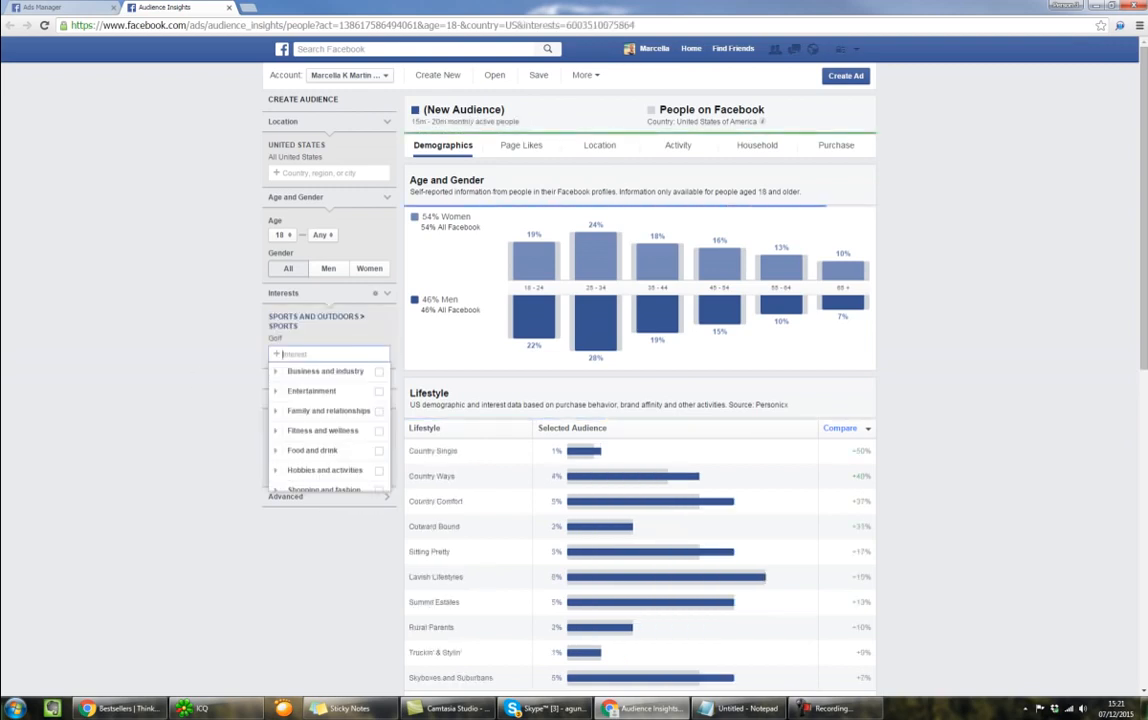
Step: In Notepad, turn "golf" into a dash-prefixed list item and add a dashed separator line below it
{"action": "key", "text": "alt+Tab"}
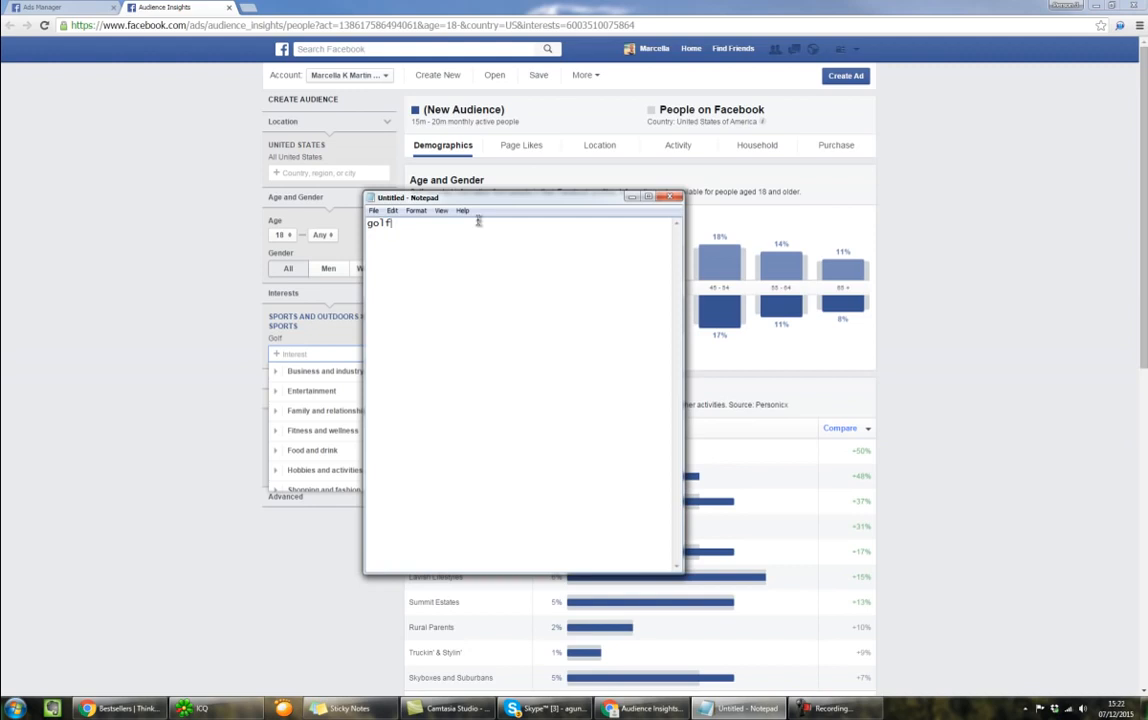
{"action": "key", "text": "Left"}
{"action": "key", "text": "Left"}
{"action": "type", "text": "-"}
{"action": "key", "text": "Return"}
{"action": "key", "text": "Return"}
{"action": "type", "text": "----------------------"}
{"action": "key", "text": "Return"}
Step: Write "Broad keyword yang cakupannya luas" below the separator, move Notepad out of the way, and return to Audience Insights
{"action": "type", "text": "Broad"}
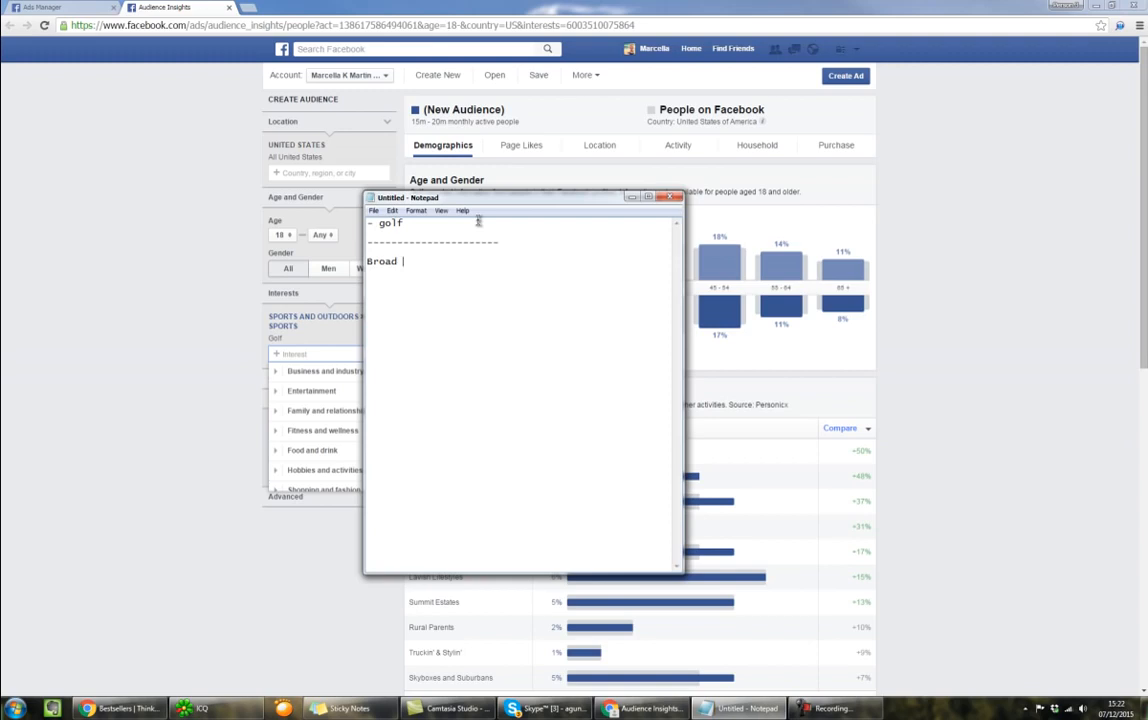
{"action": "type", "text": "keyword yang cakuoannya luas"}
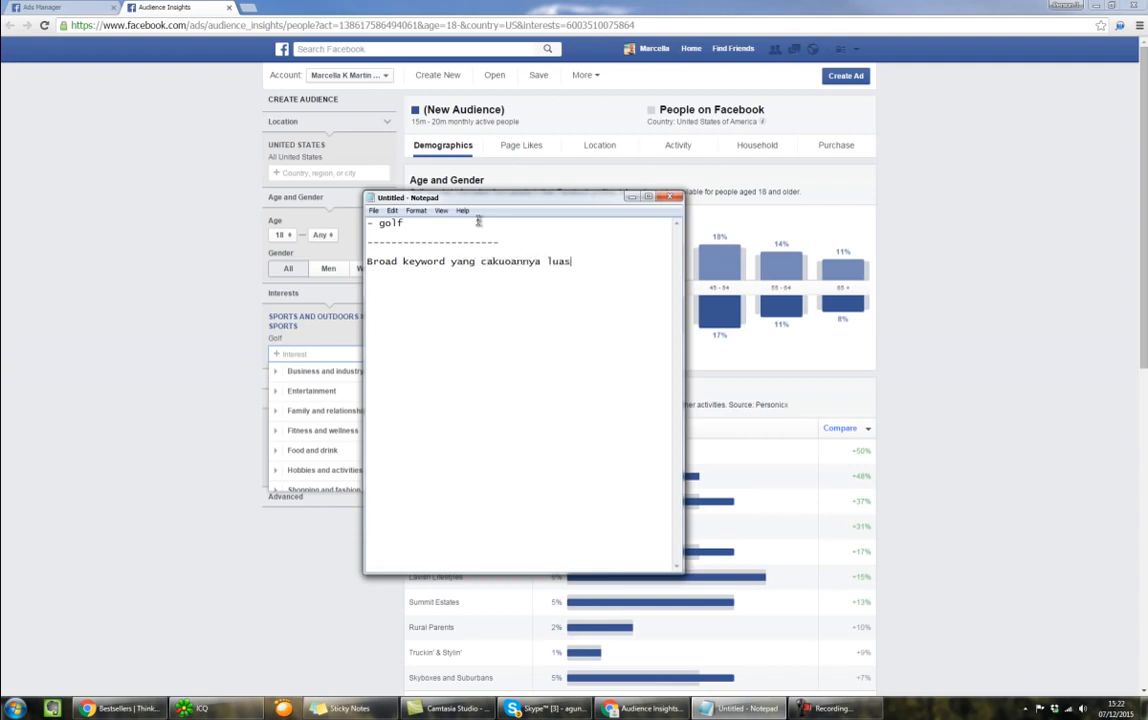
{"action": "key", "text": "Left"}
{"action": "key", "text": "BackSpace"}
{"action": "type", "text": "p"}
{"action": "left_click_drag", "start_coordinate": [503, 202], "coordinate": [0, 300]}
{"action": "left_click", "coordinate": [136, 343]}
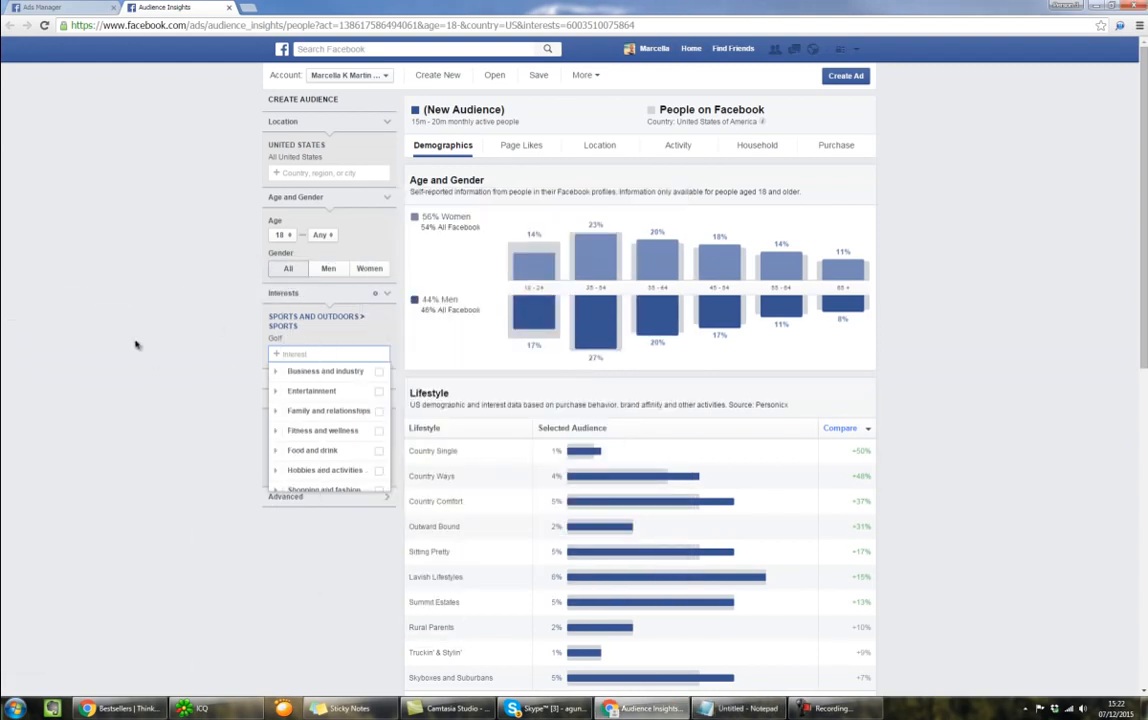
Step: Show the Page Likes data for the golf audience and sort the liked pages by Affinity
{"action": "left_click", "coordinate": [520, 146]}
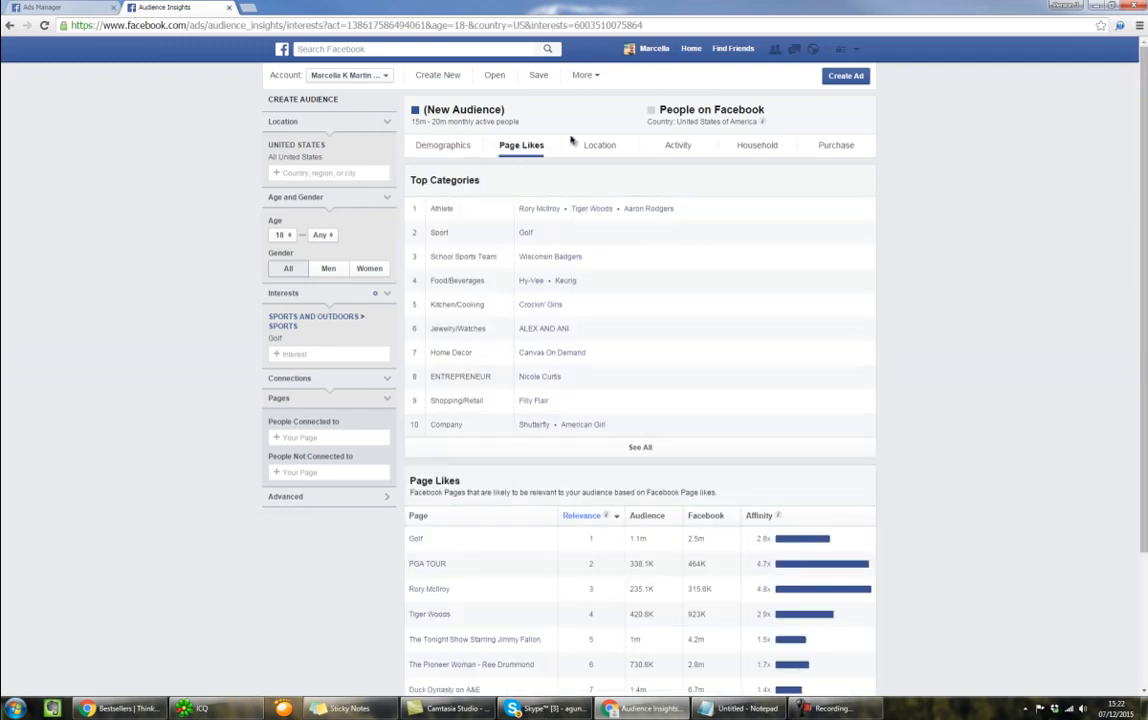
{"action": "left_click_drag", "start_coordinate": [411, 122], "coordinate": [447, 122]}
{"action": "scroll", "coordinate": [965, 335], "scroll_direction": "down", "scroll_amount": 2}
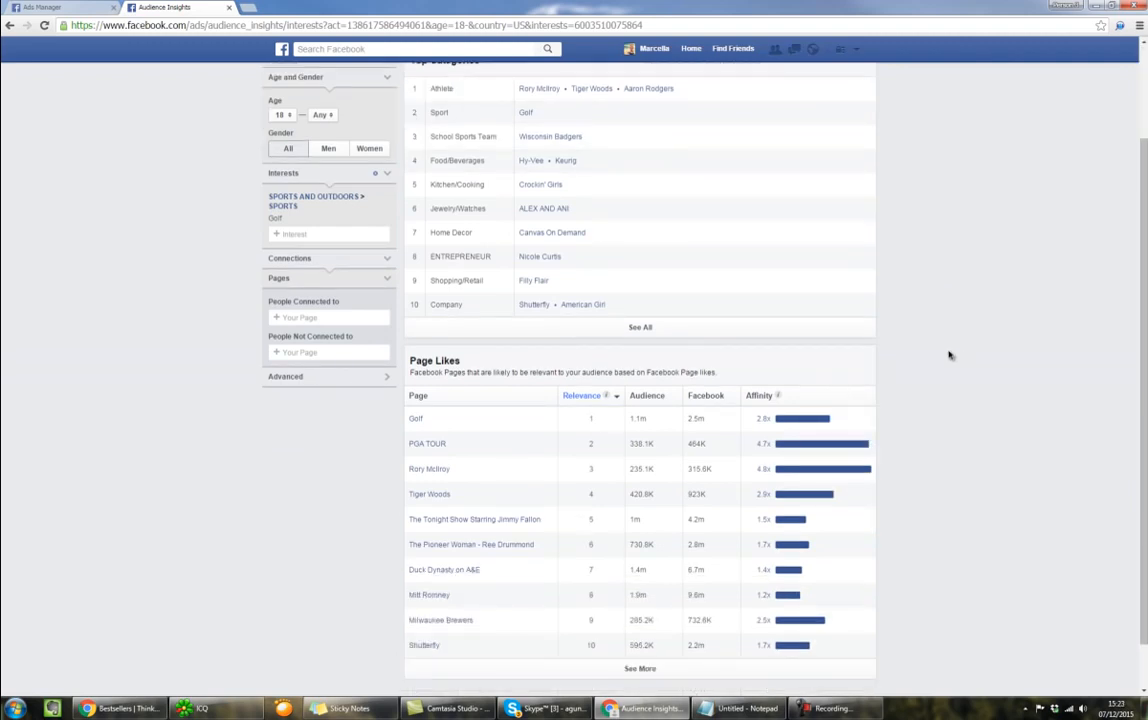
{"action": "left_click", "coordinate": [757, 396]}
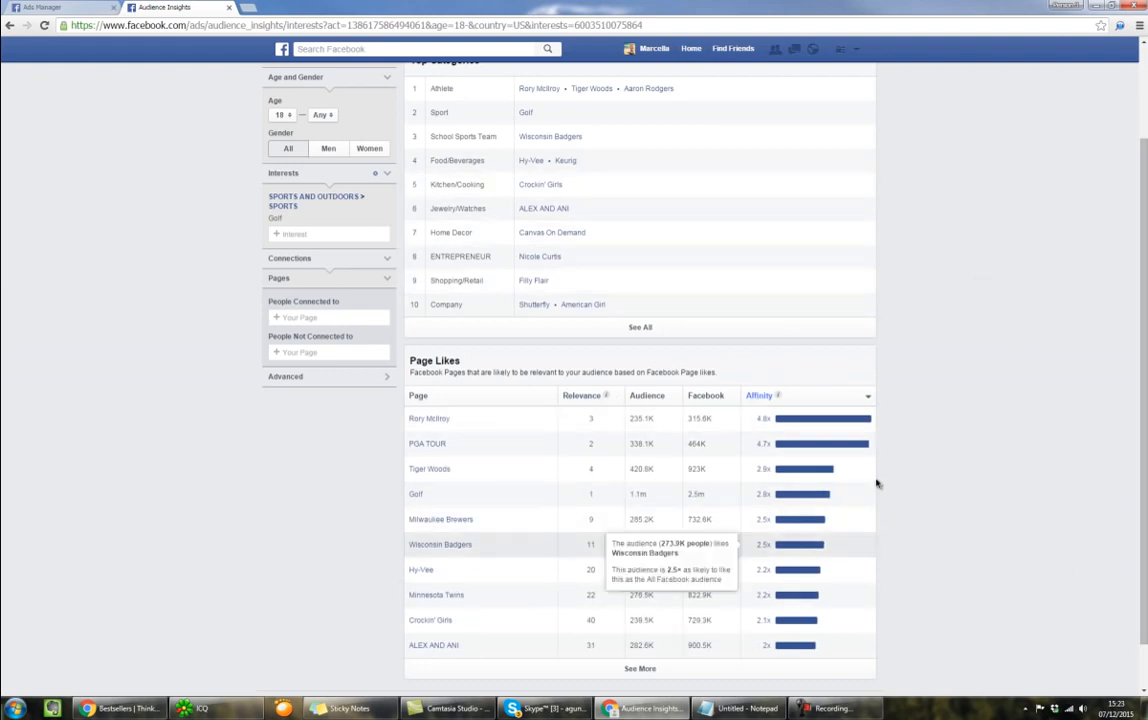
{"action": "double_click", "coordinate": [764, 419]}
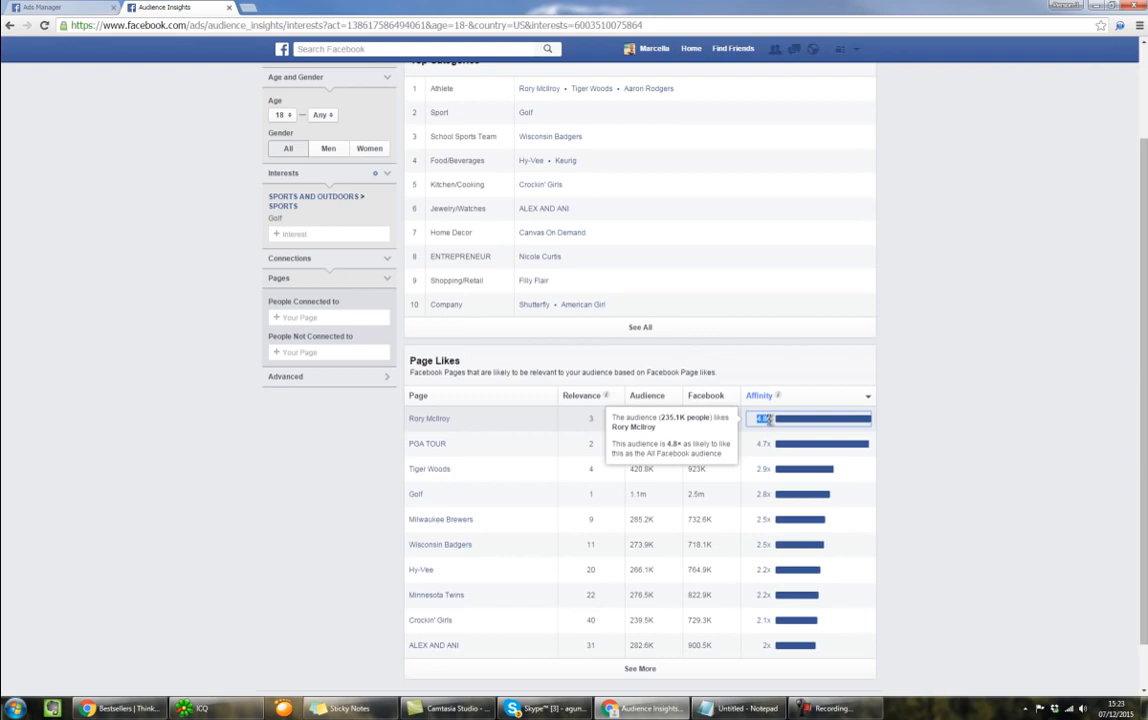
{"action": "left_click", "coordinate": [921, 446]}
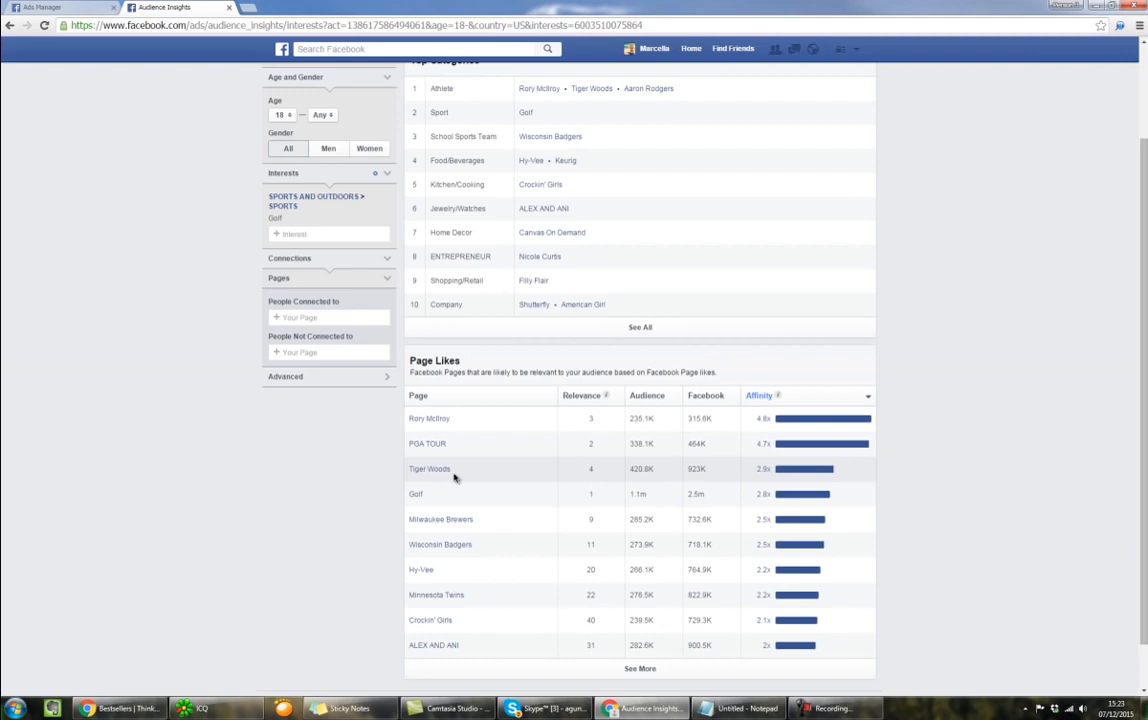
Step: Add Tiger Woods as a second interest alongside Golf
{"action": "scroll", "coordinate": [302, 495], "scroll_direction": "up", "scroll_amount": 2}
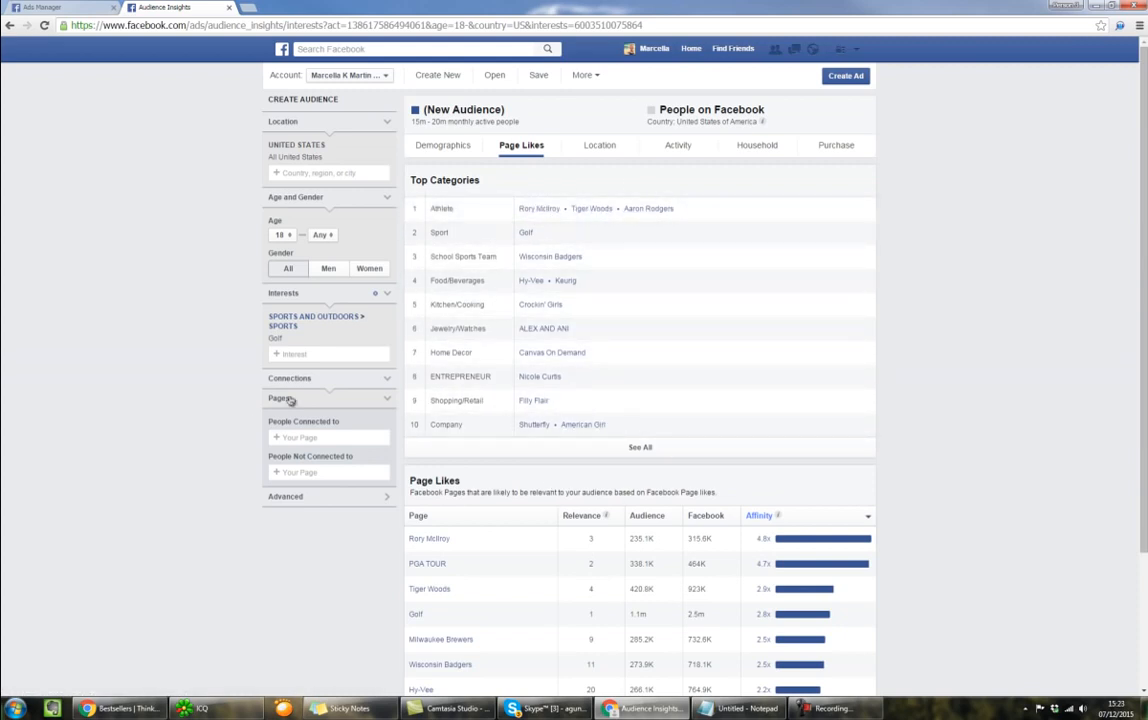
{"action": "left_click", "coordinate": [322, 354]}
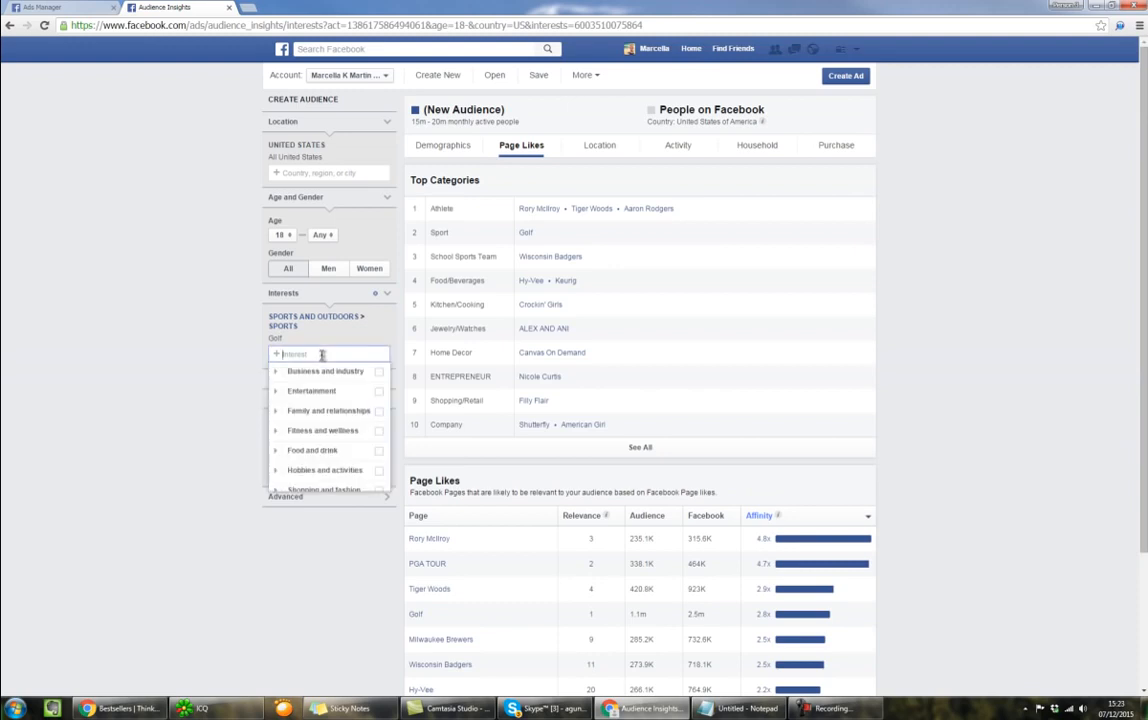
{"action": "type", "text": "tiger woo"}
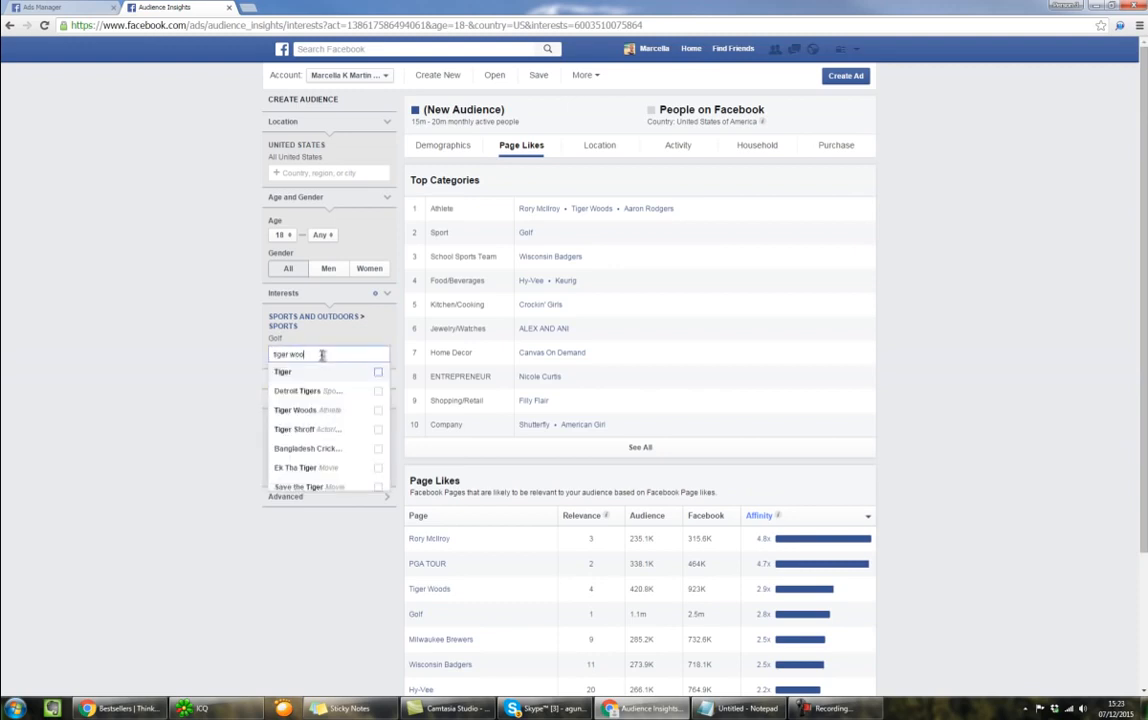
{"action": "left_click", "coordinate": [322, 372]}
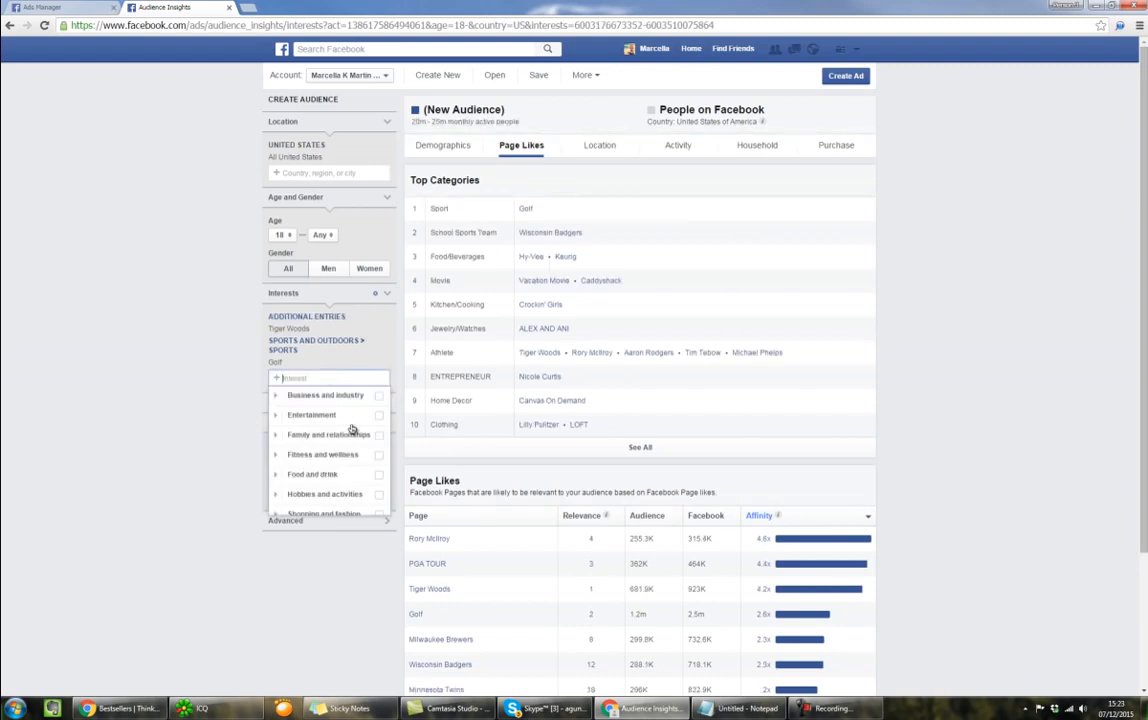
Step: Open the Rory McIlroy, Aaron Rodgers, Tim Tebow and Michael Phelps pages from the Athlete category in separate new tabs
{"action": "right_click", "coordinate": [595, 355]}
{"action": "left_click", "coordinate": [623, 362]}
{"action": "right_click", "coordinate": [630, 356]}
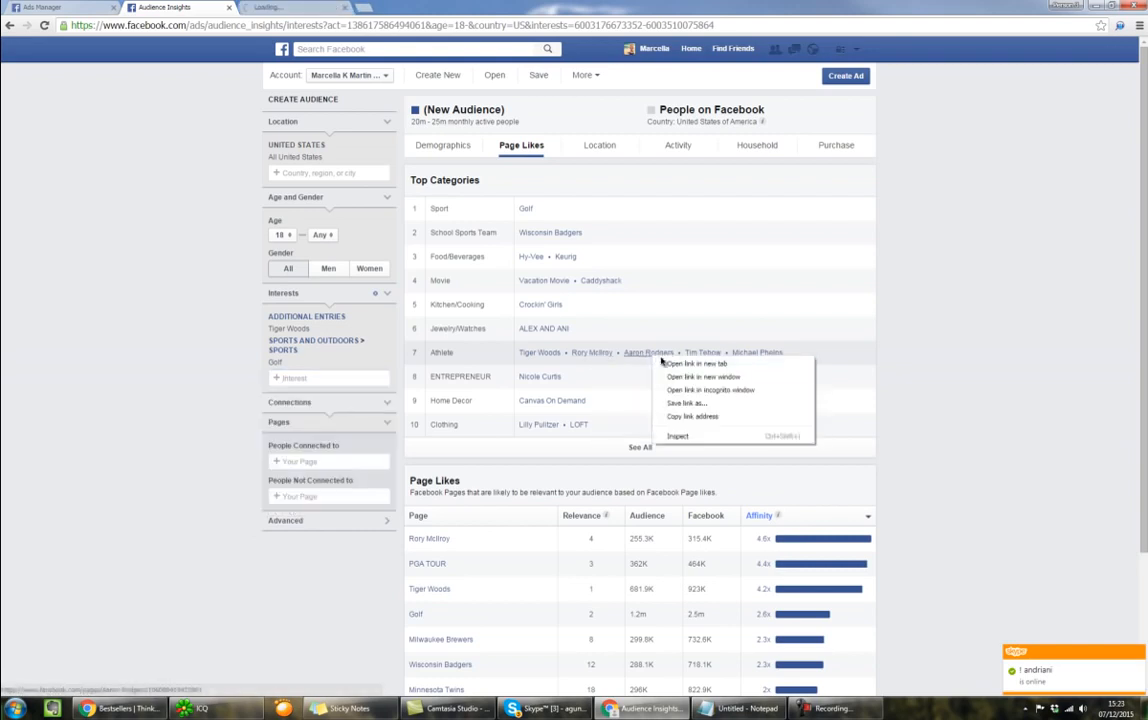
{"action": "left_click", "coordinate": [645, 365]}
{"action": "right_click", "coordinate": [701, 358]}
{"action": "left_click", "coordinate": [741, 364]}
{"action": "right_click", "coordinate": [756, 357]}
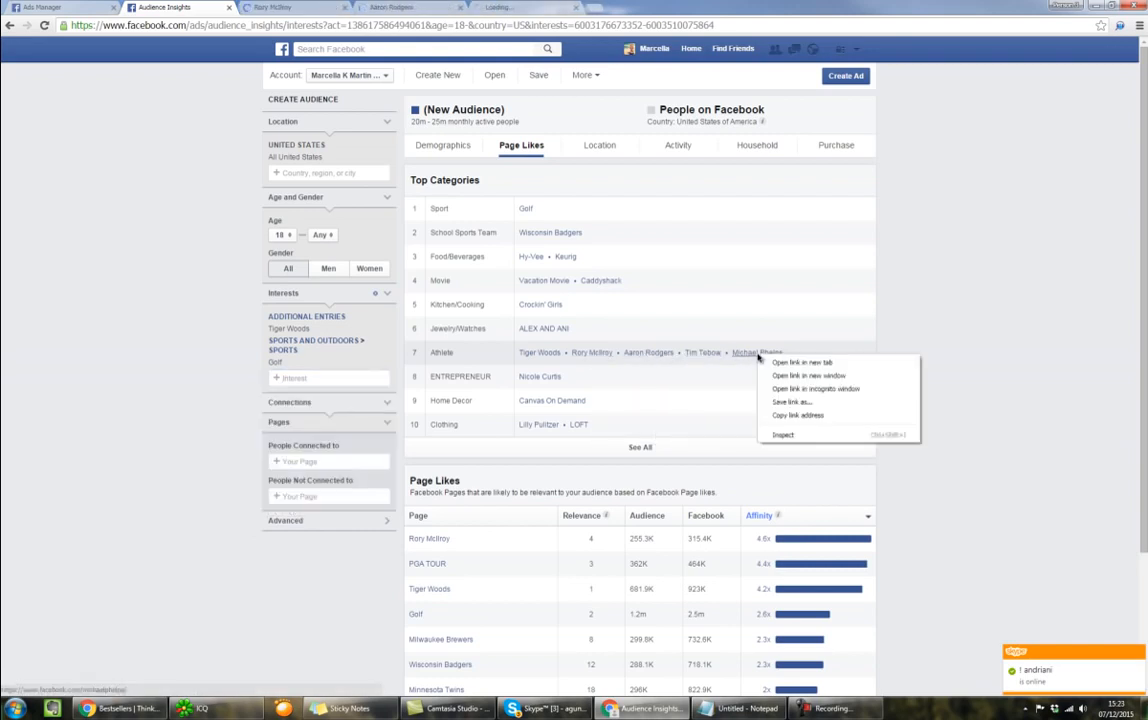
{"action": "left_click", "coordinate": [775, 365]}
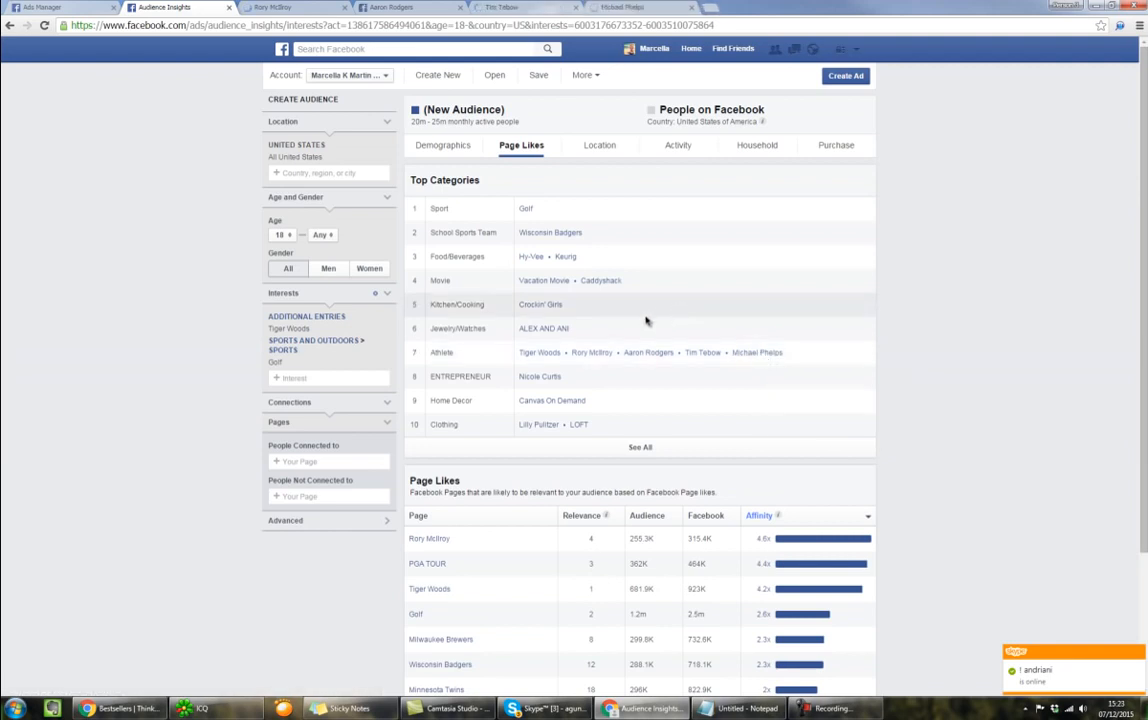
Step: Check the Rory McIlroy and Aaron Rodgers pages for relevance to golf, and close the Aaron Rodgers page
{"action": "left_click", "coordinate": [310, 9]}
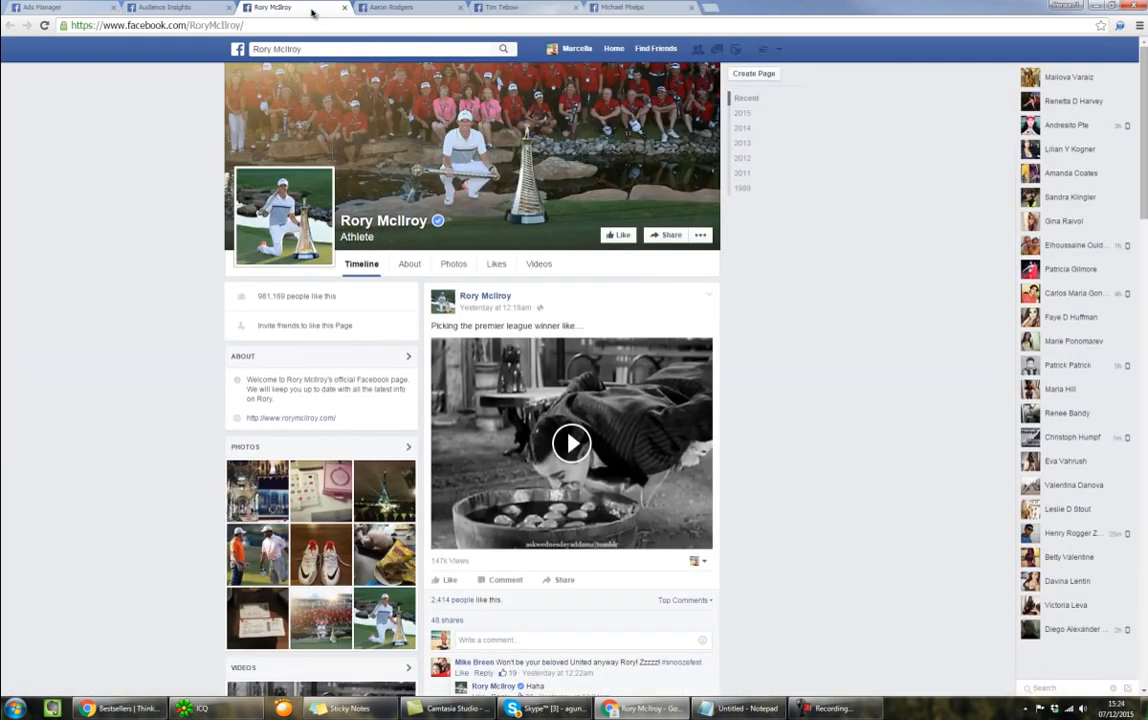
{"action": "left_click", "coordinate": [385, 8]}
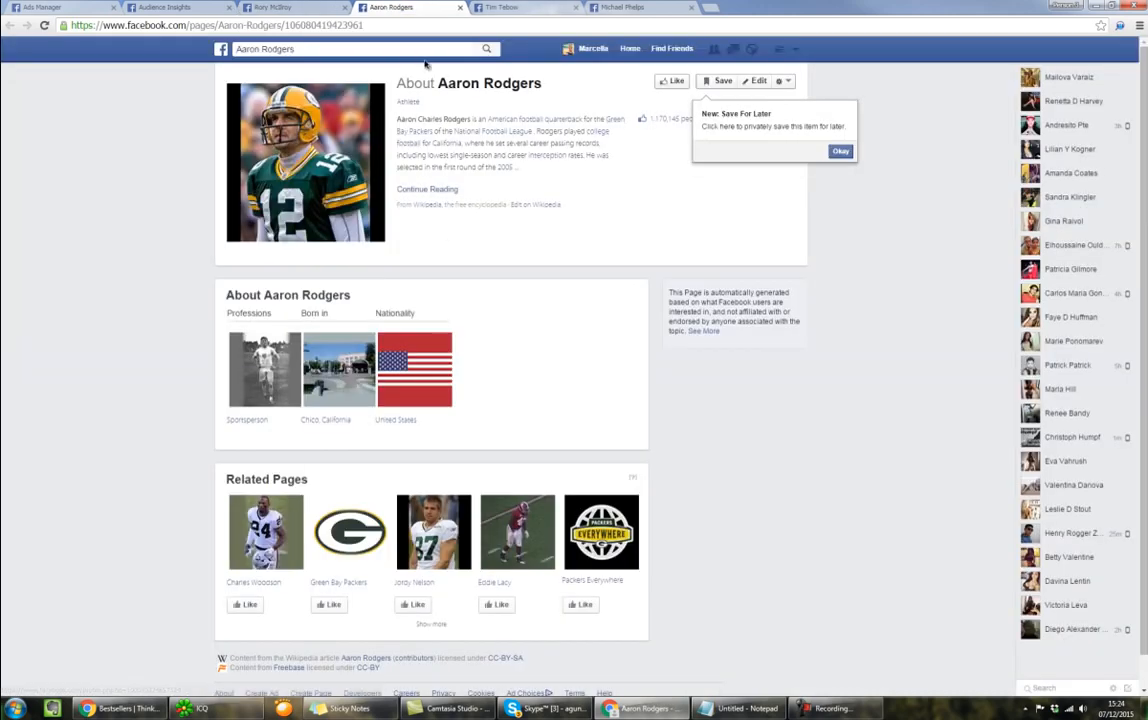
{"action": "left_click", "coordinate": [460, 7]}
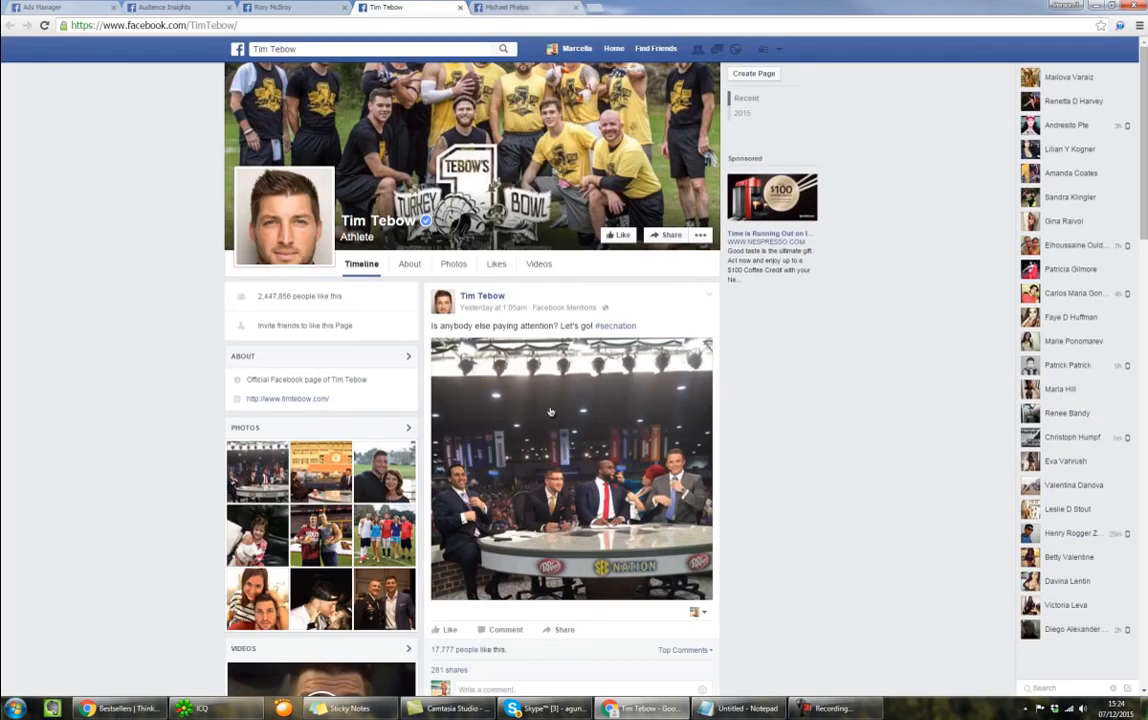
Step: Look through the posts on the Tim Tebow page for golf content and close the page
{"action": "scroll", "coordinate": [547, 405], "scroll_direction": "down", "scroll_amount": 2}
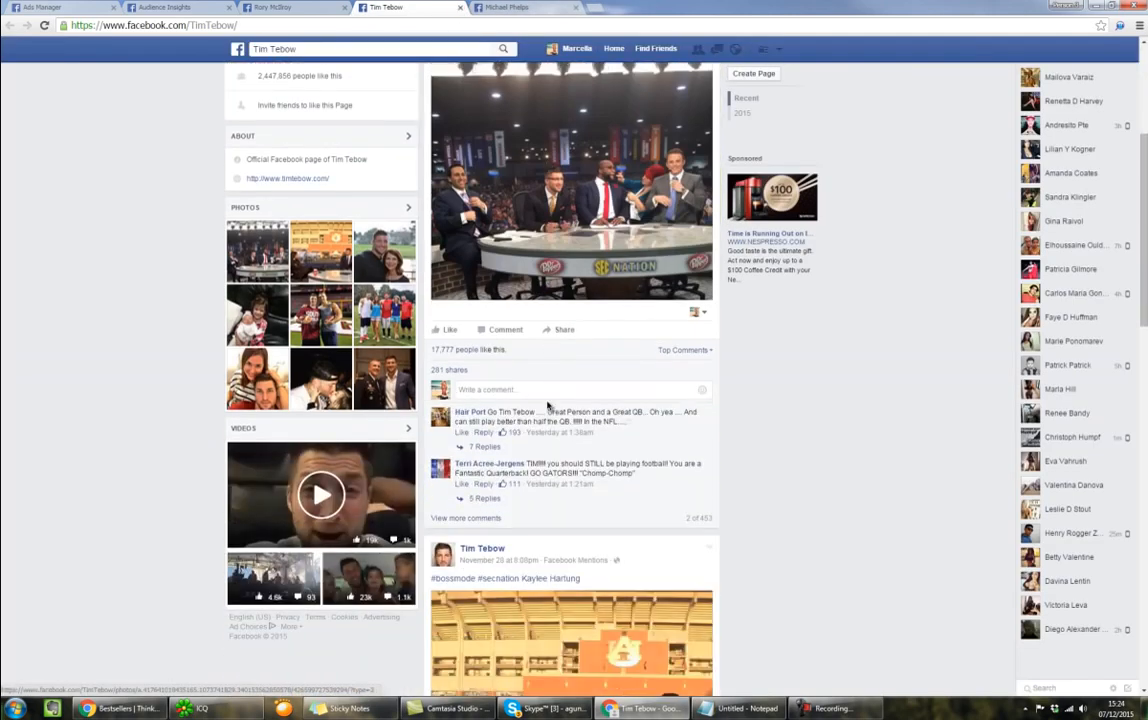
{"action": "scroll", "coordinate": [456, 437], "scroll_direction": "down", "scroll_amount": 3}
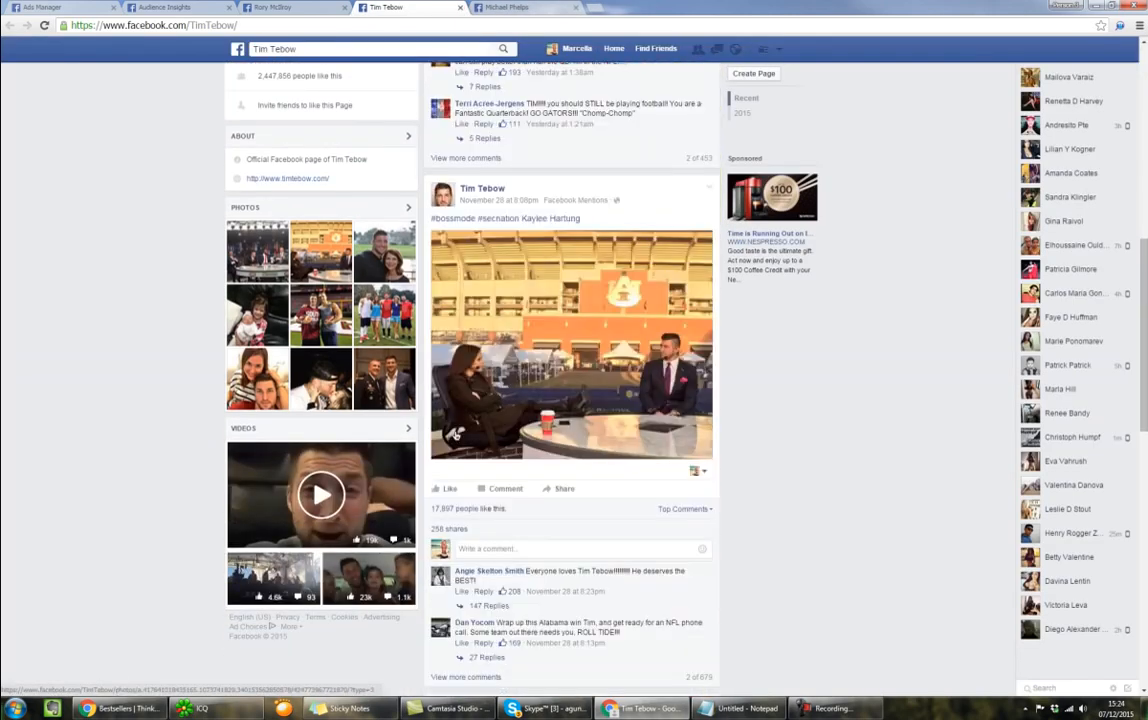
{"action": "scroll", "coordinate": [455, 433], "scroll_direction": "up", "scroll_amount": 6}
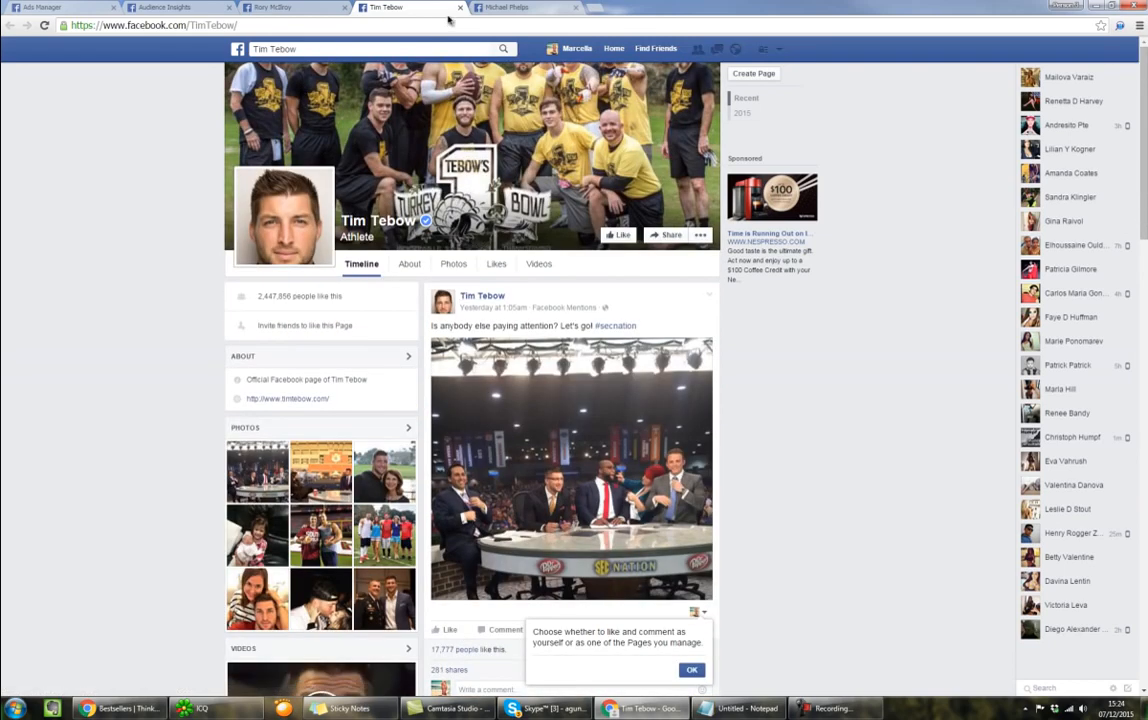
{"action": "left_click", "coordinate": [460, 8]}
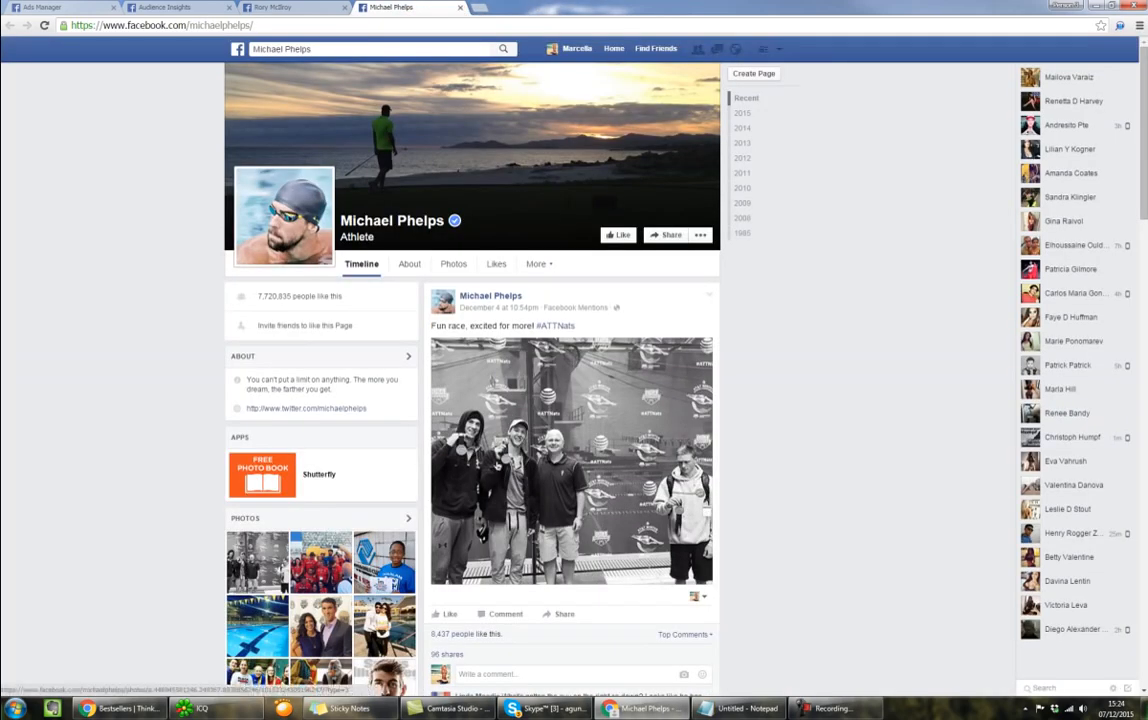
Step: Look through the posts on the Michael Phelps page for golf content and close the page
{"action": "scroll", "coordinate": [528, 441], "scroll_direction": "down", "scroll_amount": 7}
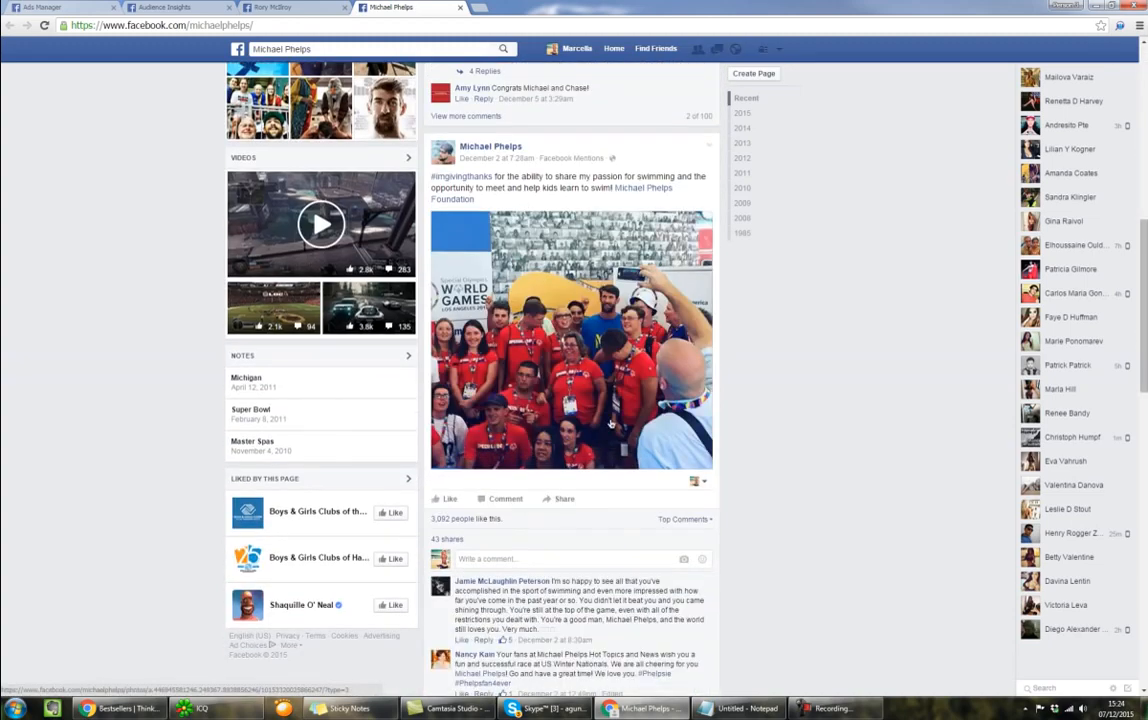
{"action": "scroll", "coordinate": [610, 424], "scroll_direction": "up", "scroll_amount": 3}
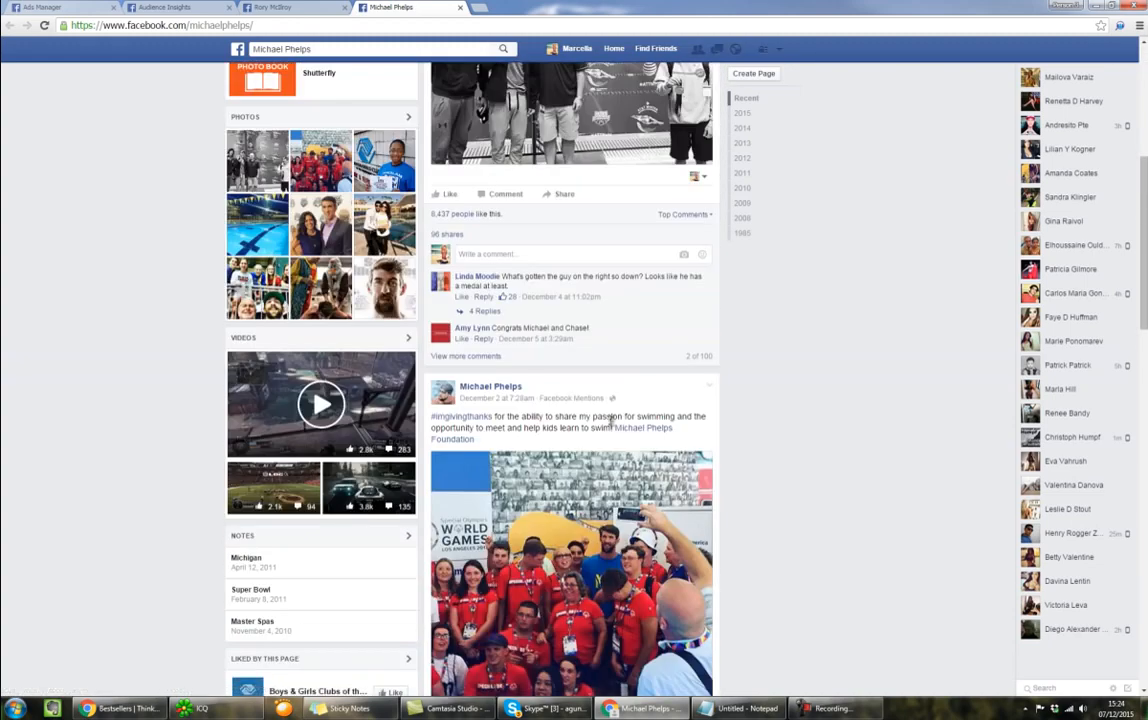
{"action": "scroll", "coordinate": [610, 424], "scroll_direction": "down", "scroll_amount": 12}
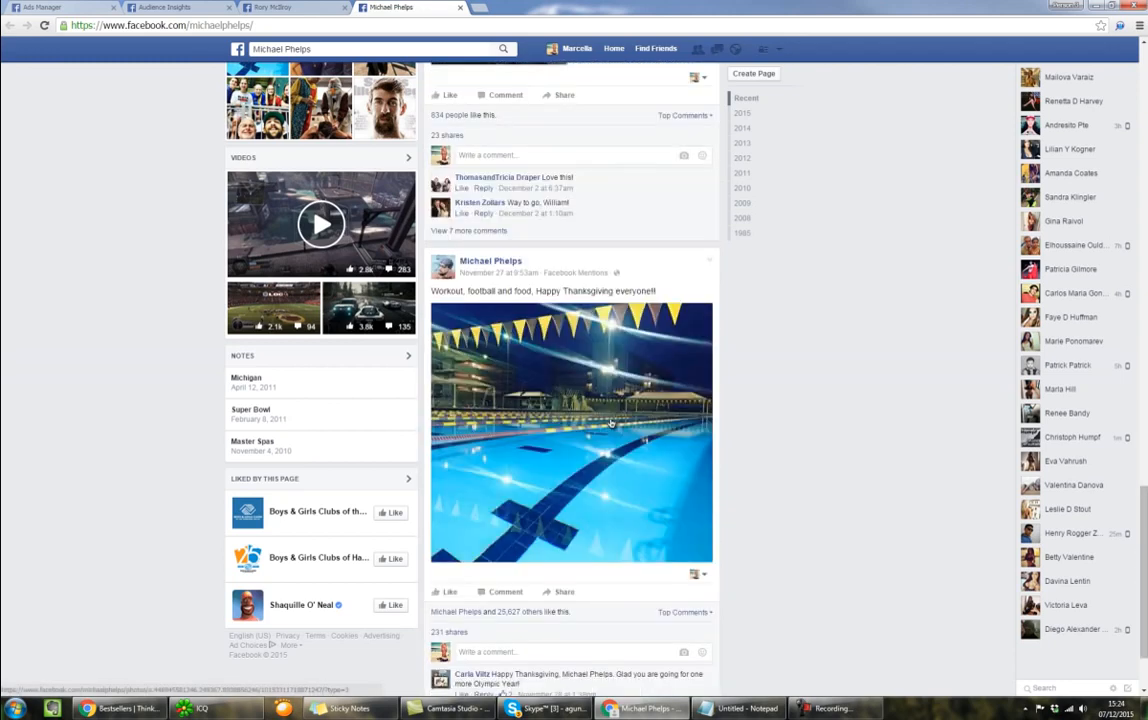
{"action": "scroll", "coordinate": [610, 424], "scroll_direction": "down", "scroll_amount": 12}
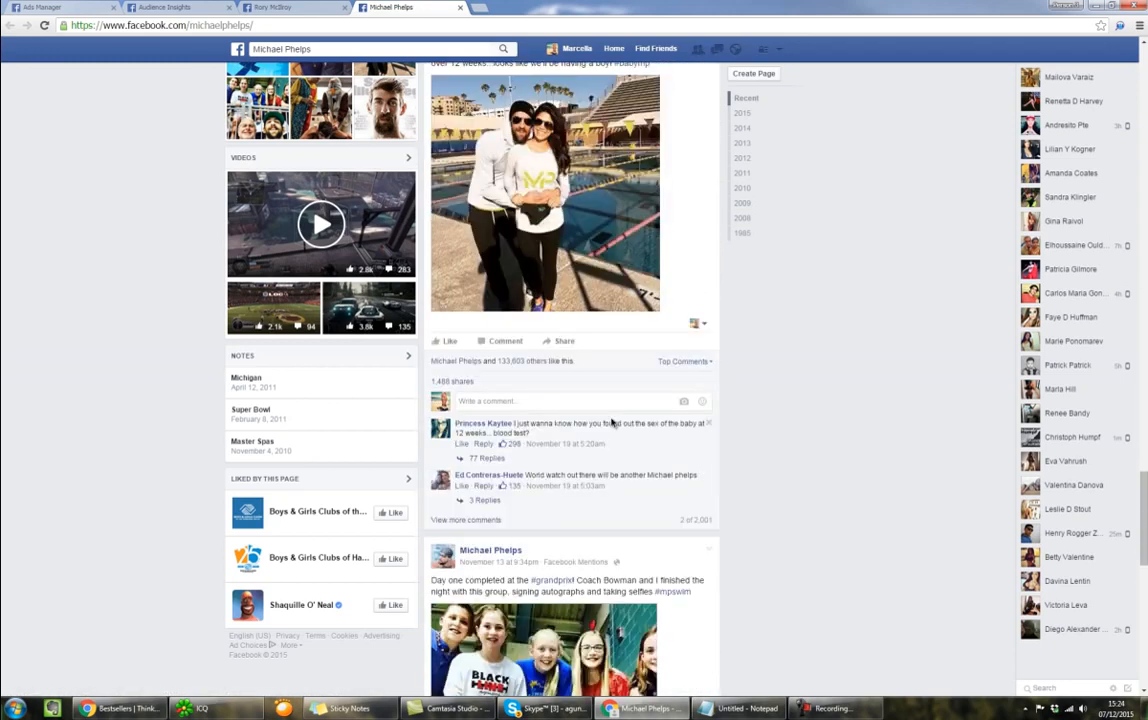
{"action": "scroll", "coordinate": [612, 424], "scroll_direction": "down", "scroll_amount": 8}
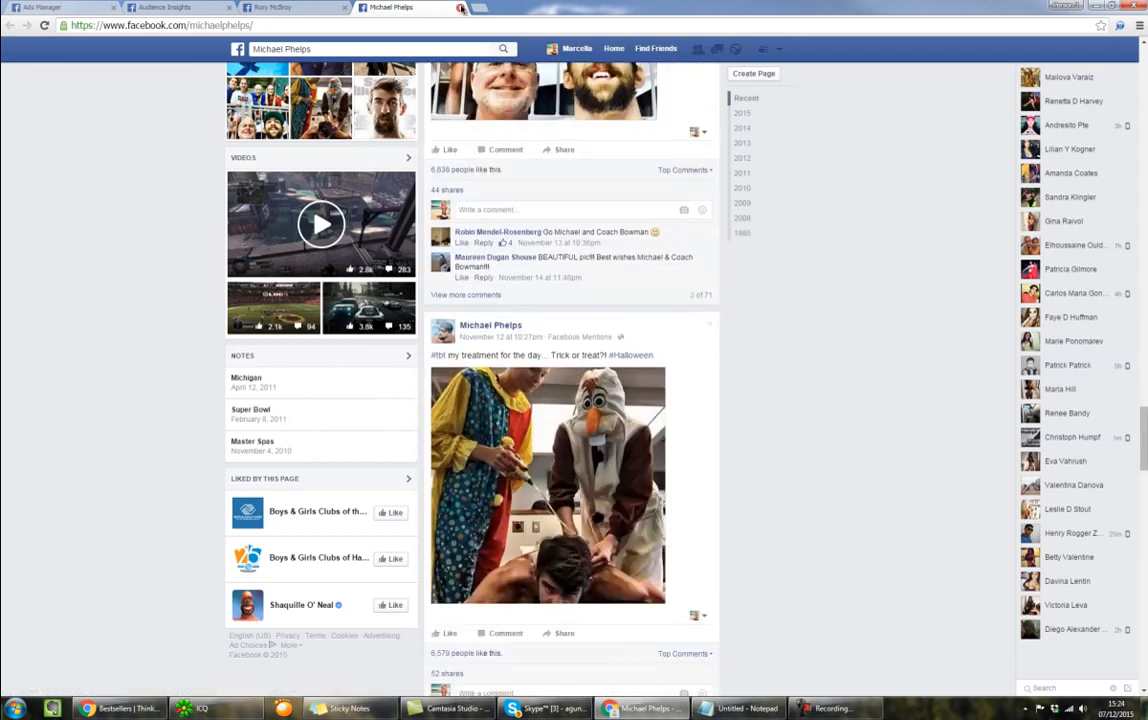
{"action": "left_click", "coordinate": [460, 8]}
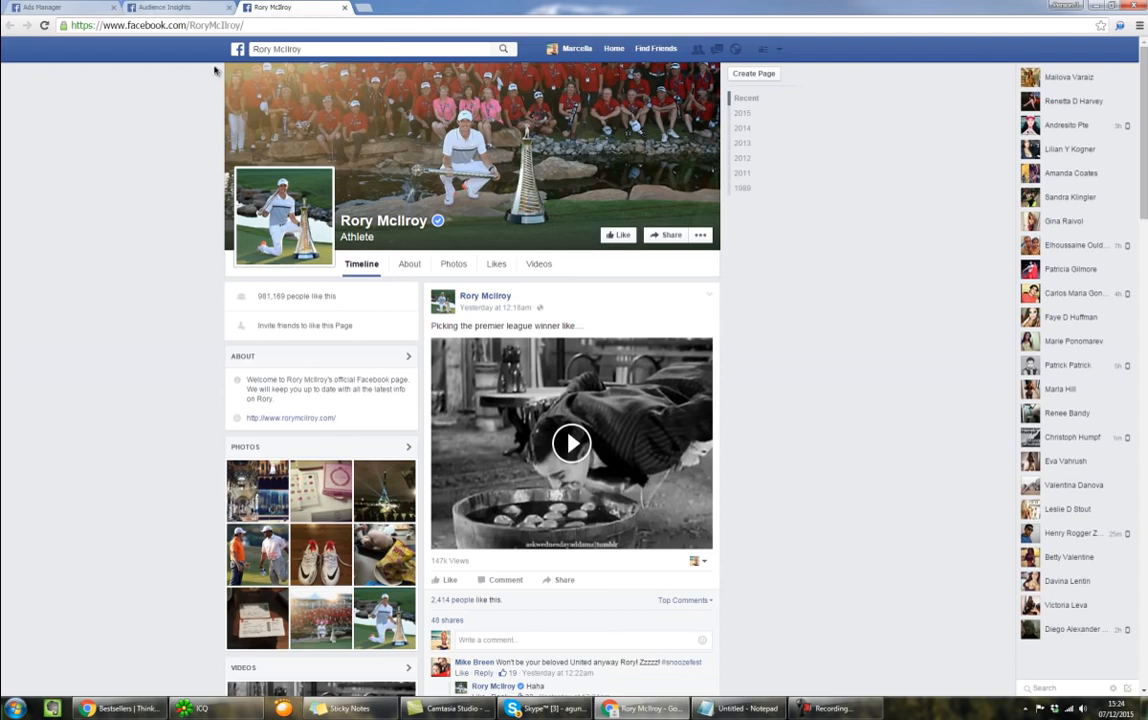
Step: Return to Audience Insights and add Rory McIlroy, copied from the Athlete category, as an interest
{"action": "left_click", "coordinate": [162, 7]}
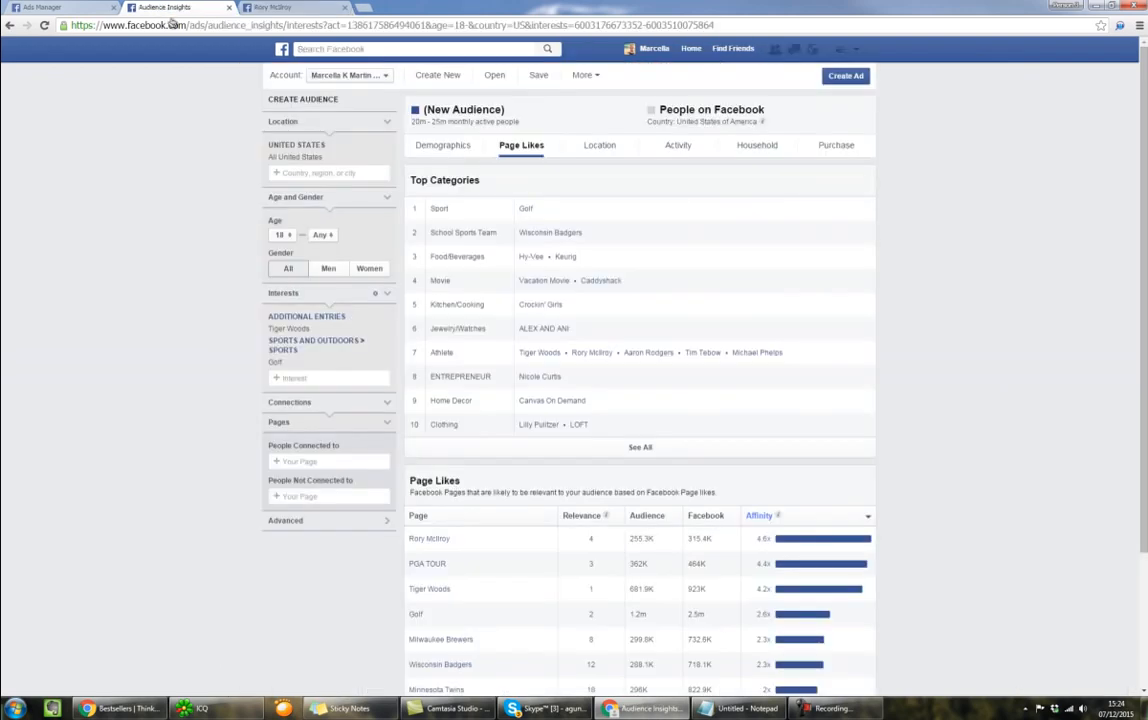
{"action": "left_click", "coordinate": [303, 376]}
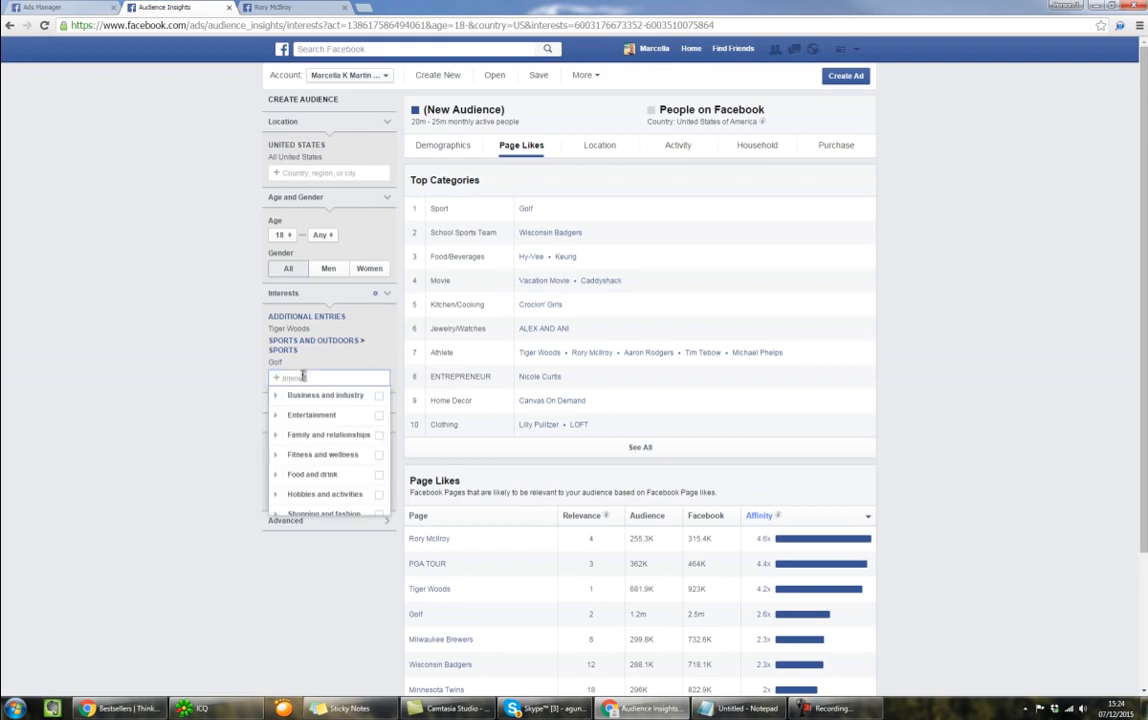
{"action": "left_click", "coordinate": [656, 314]}
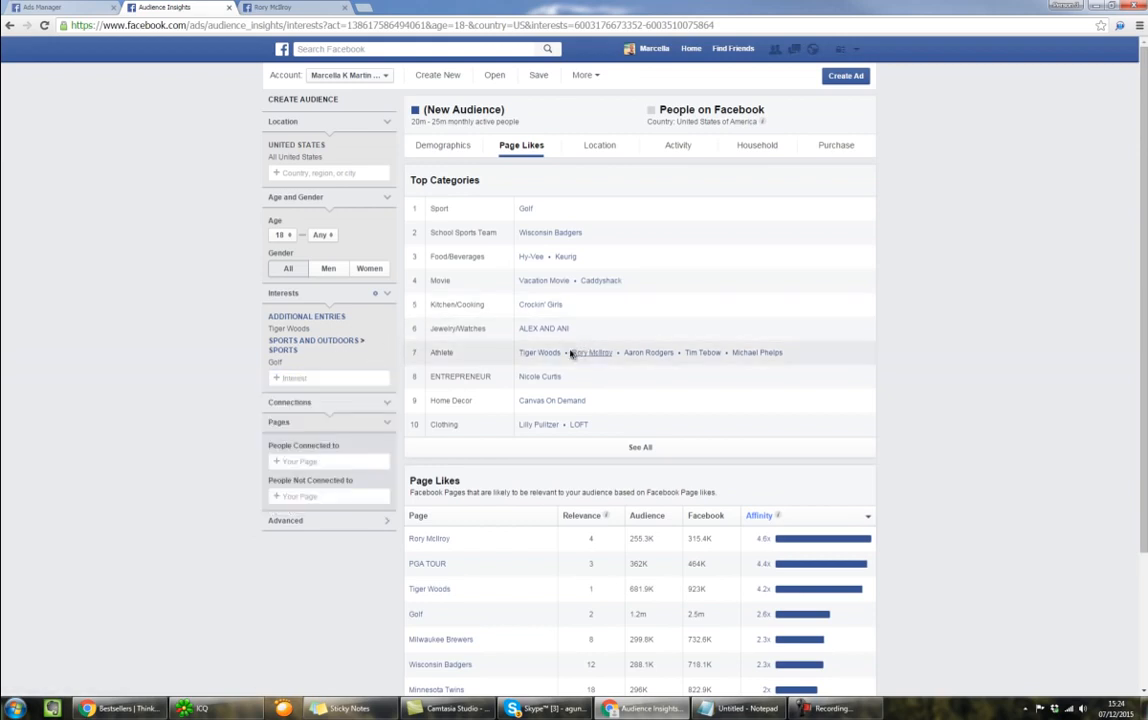
{"action": "left_click_drag", "start_coordinate": [571, 353], "coordinate": [616, 359]}
{"action": "key", "text": "ctrl+c"}
{"action": "left_click", "coordinate": [321, 377]}
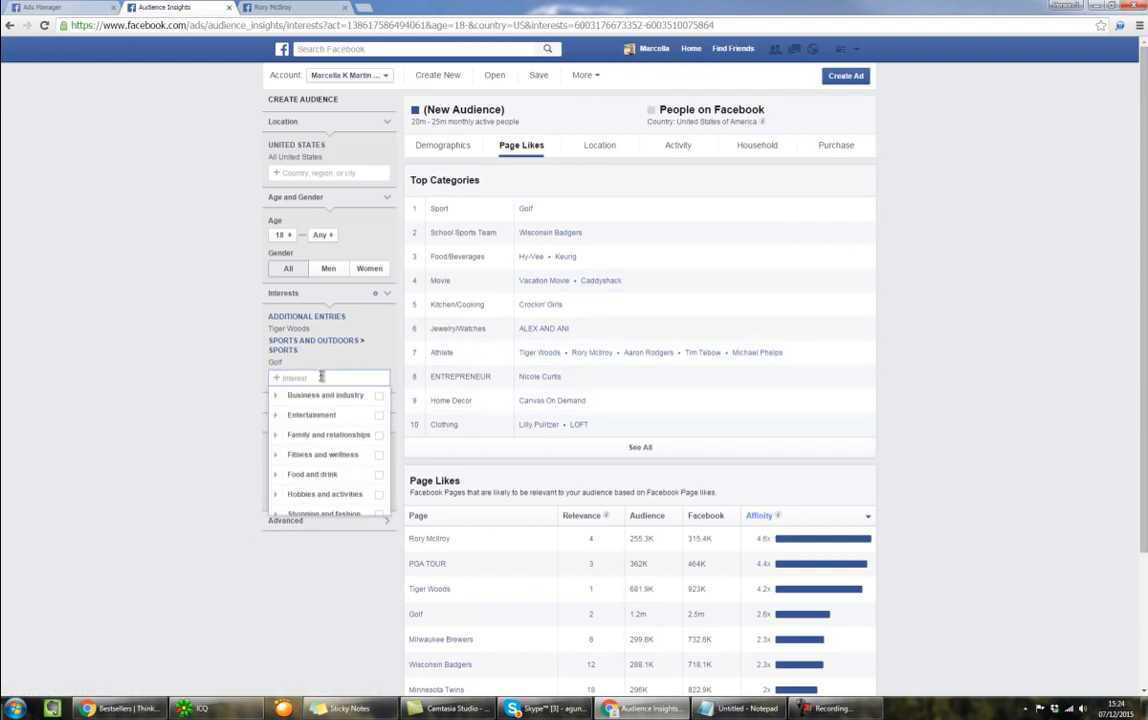
{"action": "key", "text": "ctrl+v"}
{"action": "key", "text": "Return"}
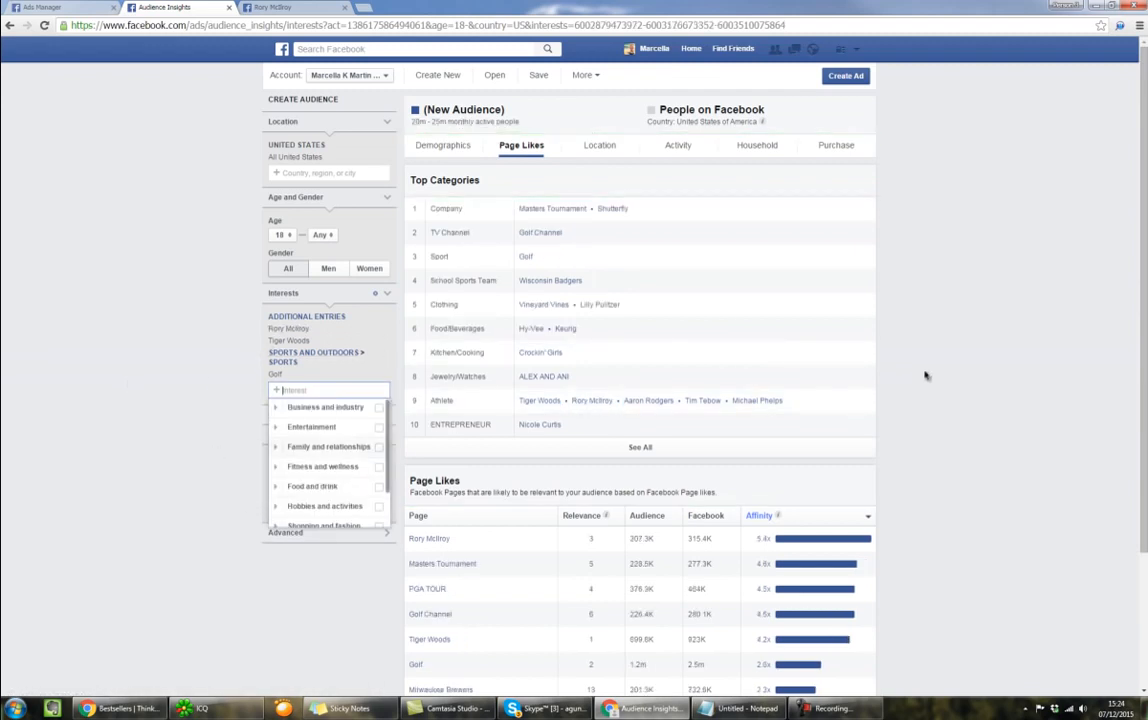
{"action": "left_click", "coordinate": [971, 399]}
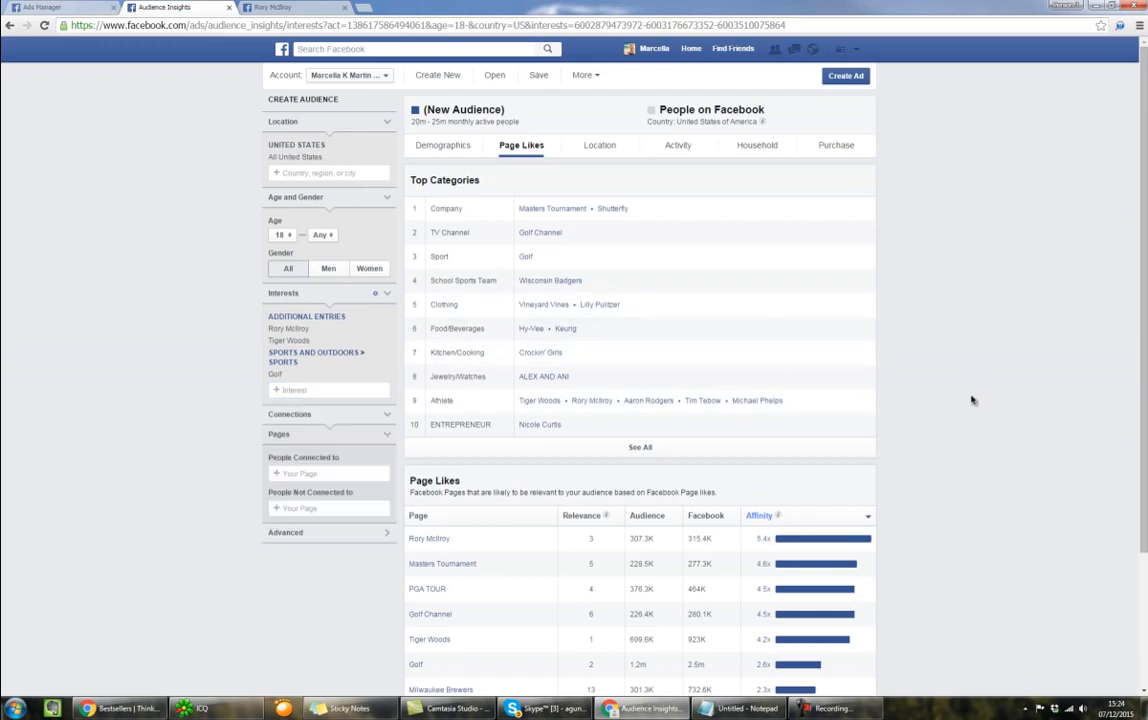
Step: Add Golf Channel to the audience's interests and check the updated page likes
{"action": "left_click", "coordinate": [335, 390]}
{"action": "type", "text": "golf chan"}
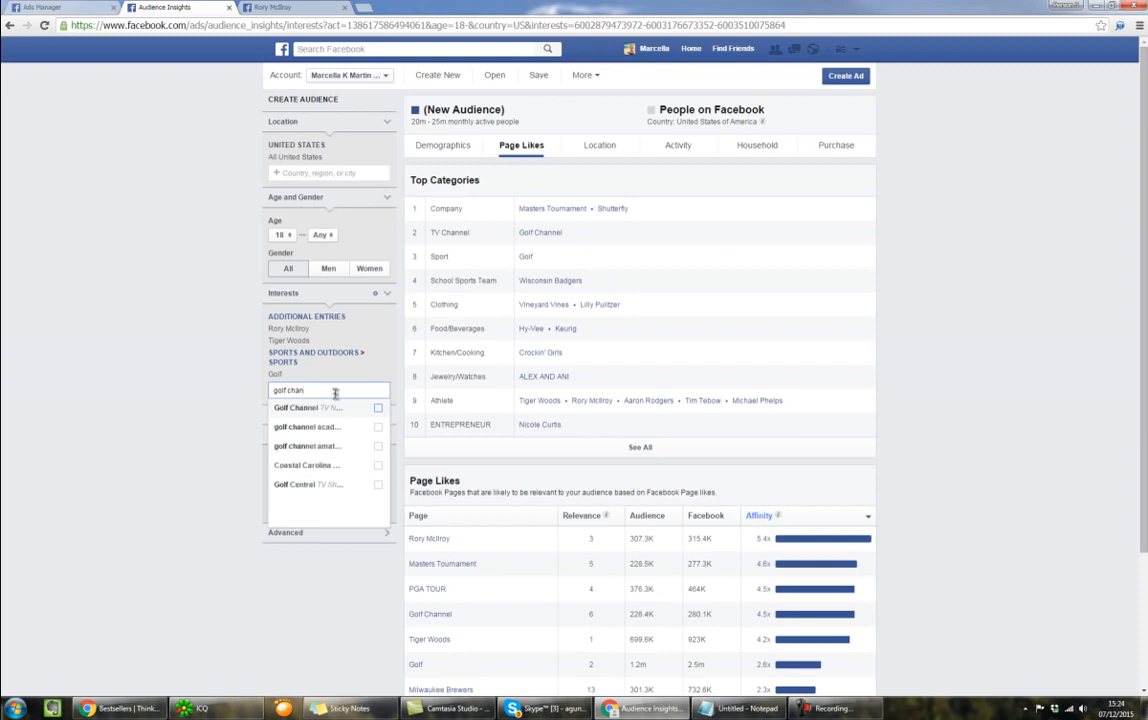
{"action": "left_click", "coordinate": [333, 408]}
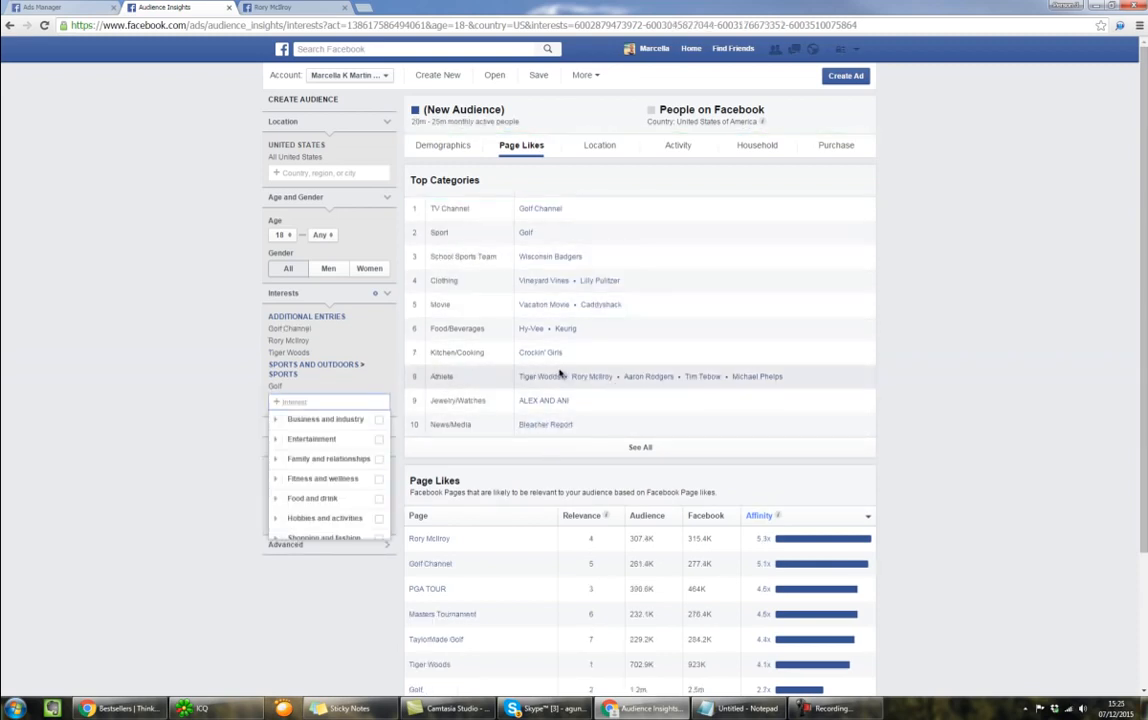
{"action": "scroll", "coordinate": [890, 390], "scroll_direction": "down", "scroll_amount": 1}
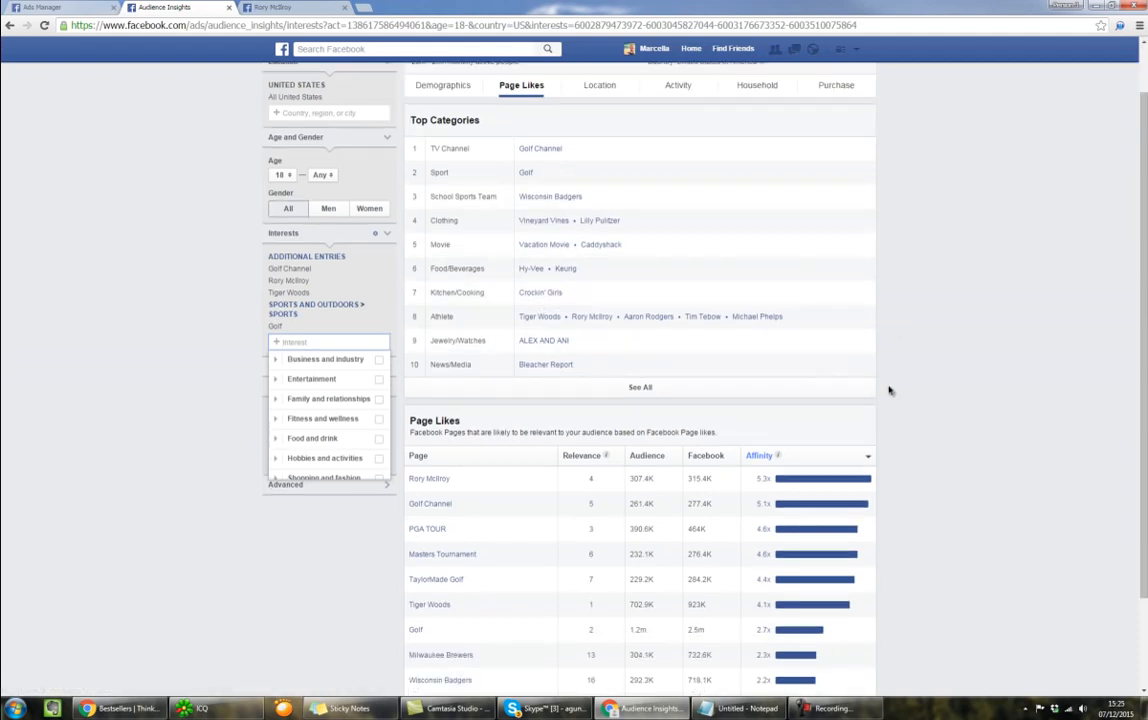
{"action": "left_click", "coordinate": [351, 600]}
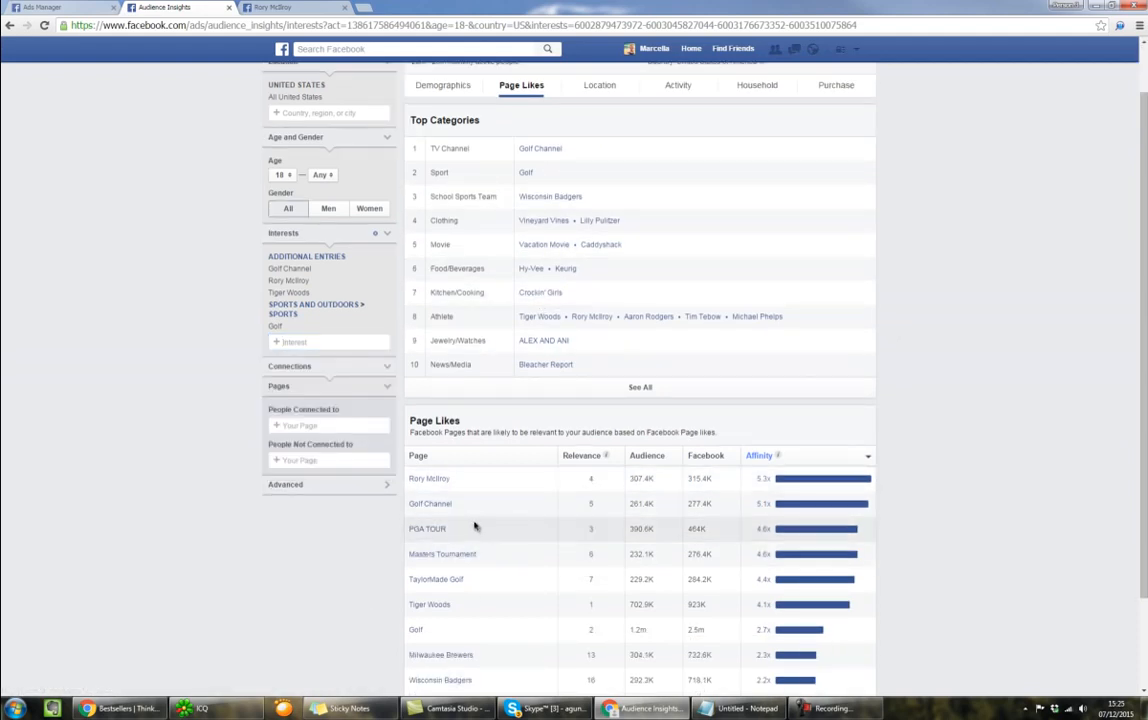
Step: Add PGA Tour to the audience's interests and review the updated top categories and page likes
{"action": "left_click", "coordinate": [316, 342]}
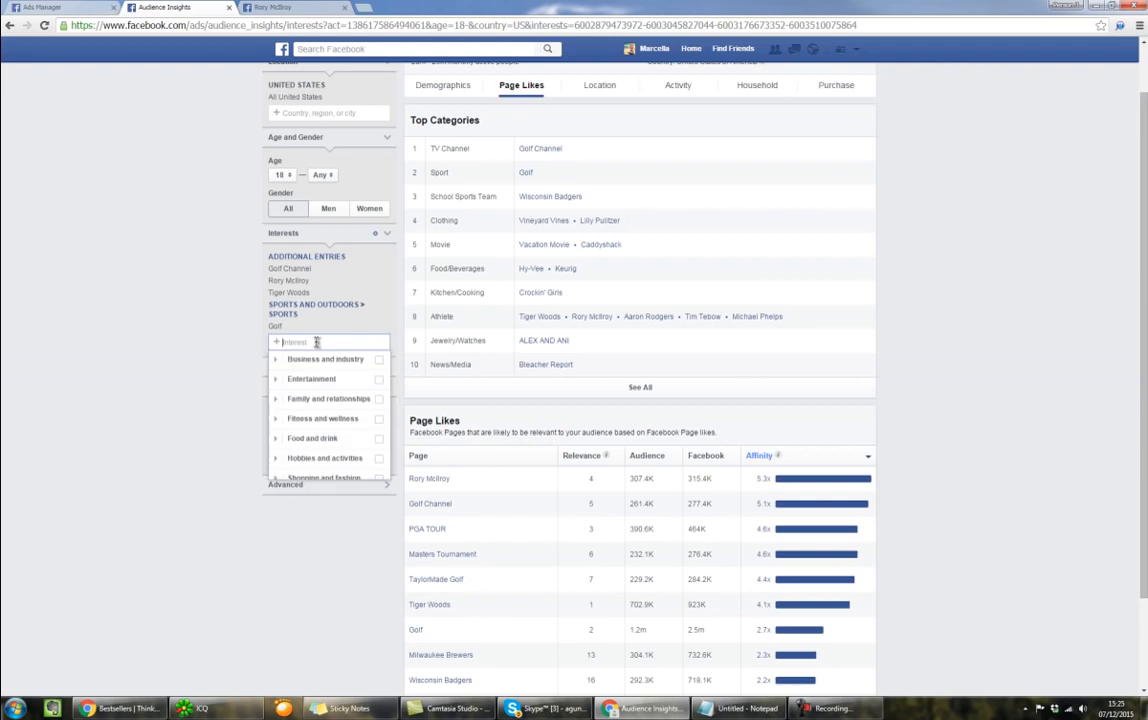
{"action": "type", "text": "s"}
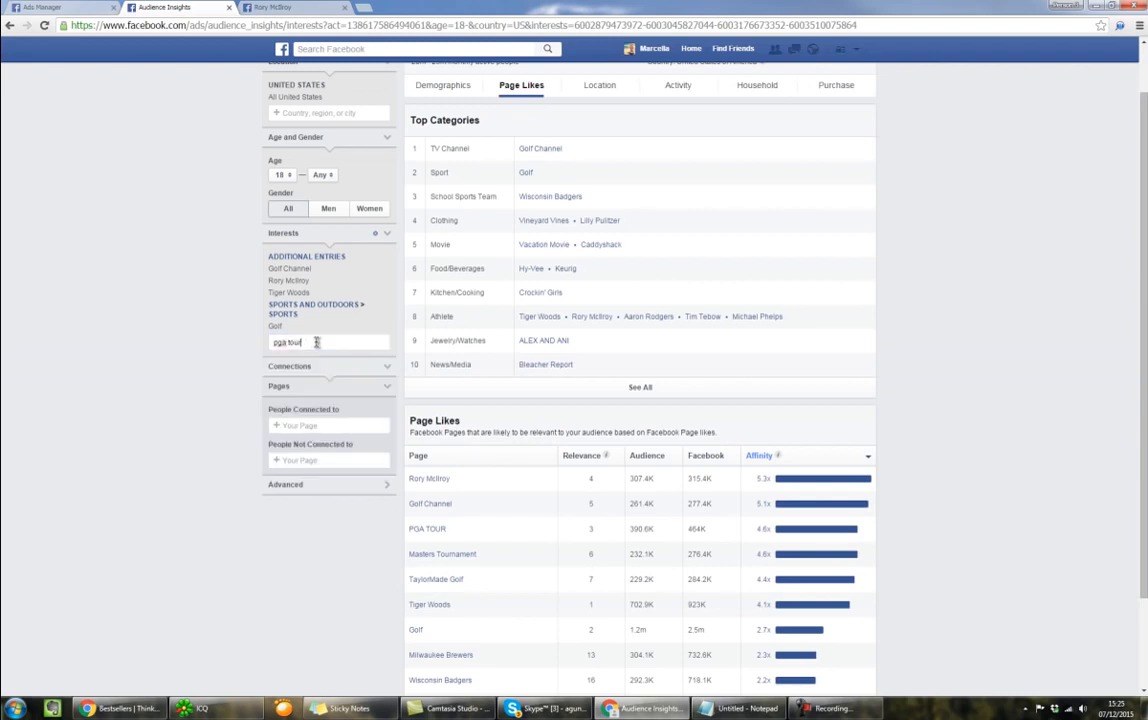
{"action": "left_click", "coordinate": [326, 362]}
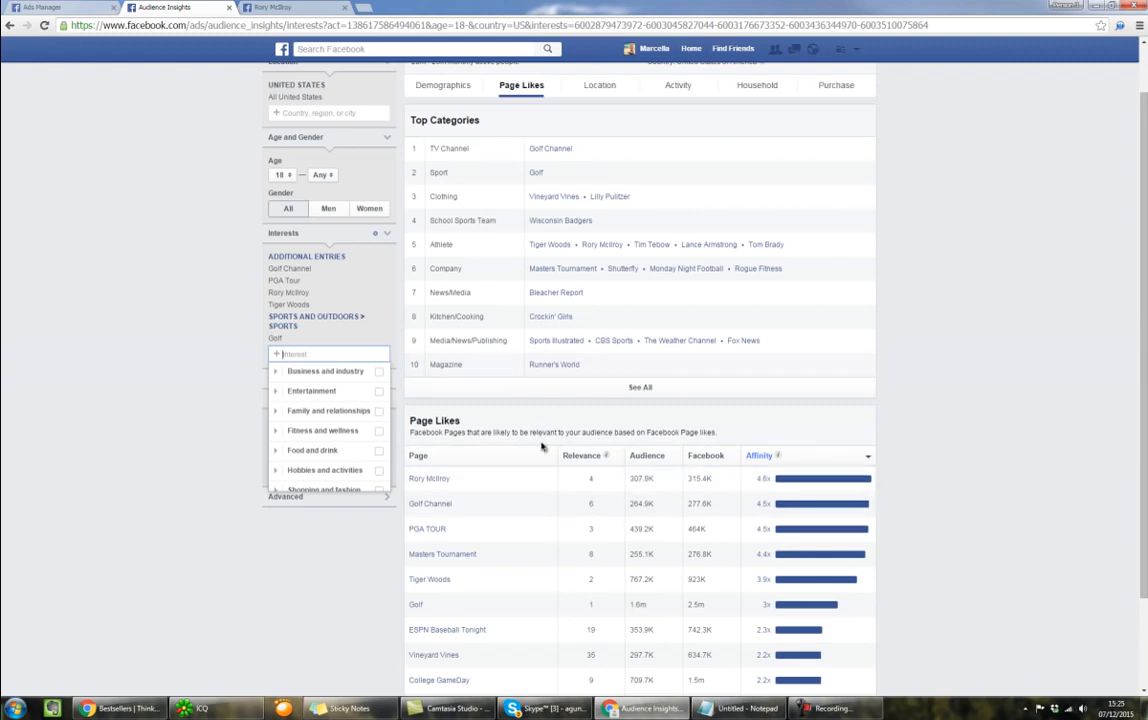
{"action": "scroll", "coordinate": [500, 546], "scroll_direction": "down", "scroll_amount": 1}
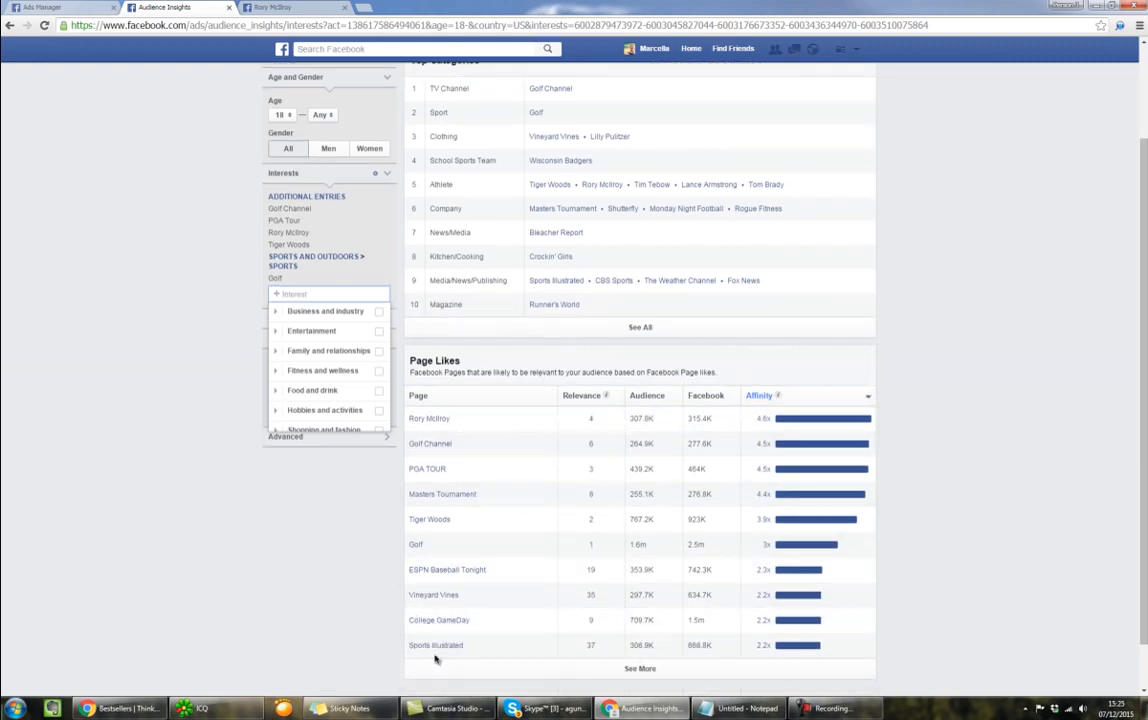
{"action": "scroll", "coordinate": [483, 614], "scroll_direction": "up", "scroll_amount": 2}
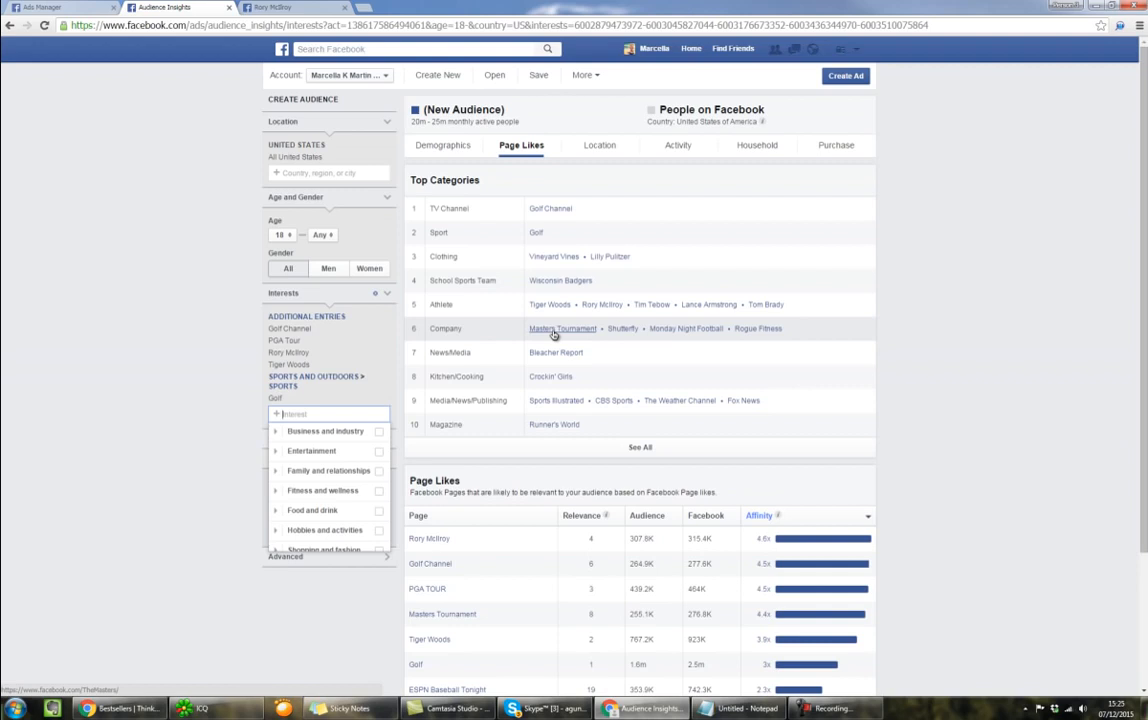
Step: Open the Vineyard Vines and Lilly Pulitzer pages from the Clothing category in separate new tabs
{"action": "right_click", "coordinate": [556, 260]}
{"action": "left_click", "coordinate": [605, 264]}
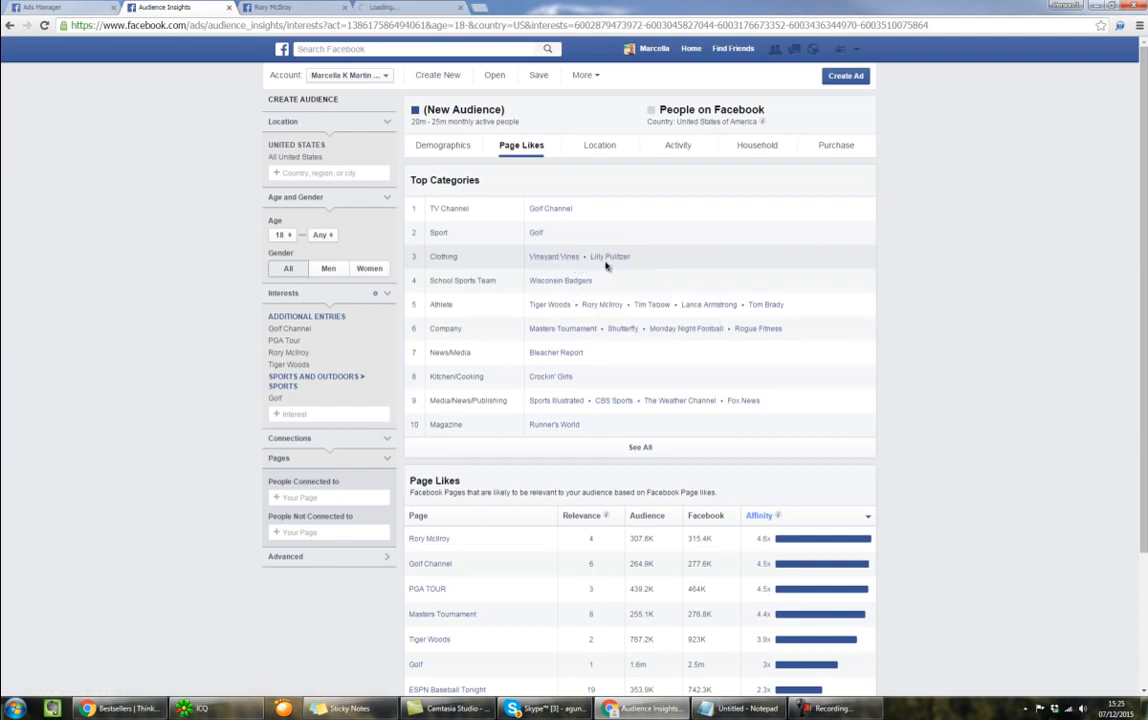
{"action": "right_click", "coordinate": [614, 260]}
{"action": "left_click", "coordinate": [628, 267]}
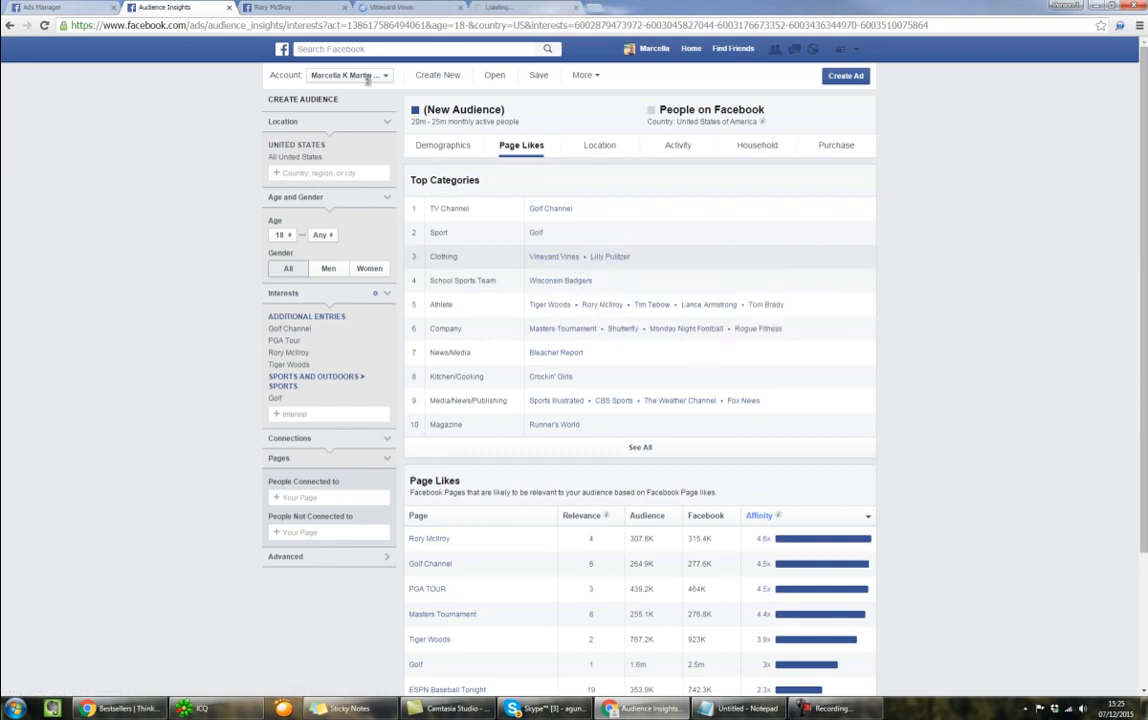
Step: Close the Rory McIlroy page, then check the Vineyard Vines and Lilly Pulitzer pages for golf relevance and close them
{"action": "left_click", "coordinate": [300, 6]}
{"action": "left_click", "coordinate": [344, 8]}
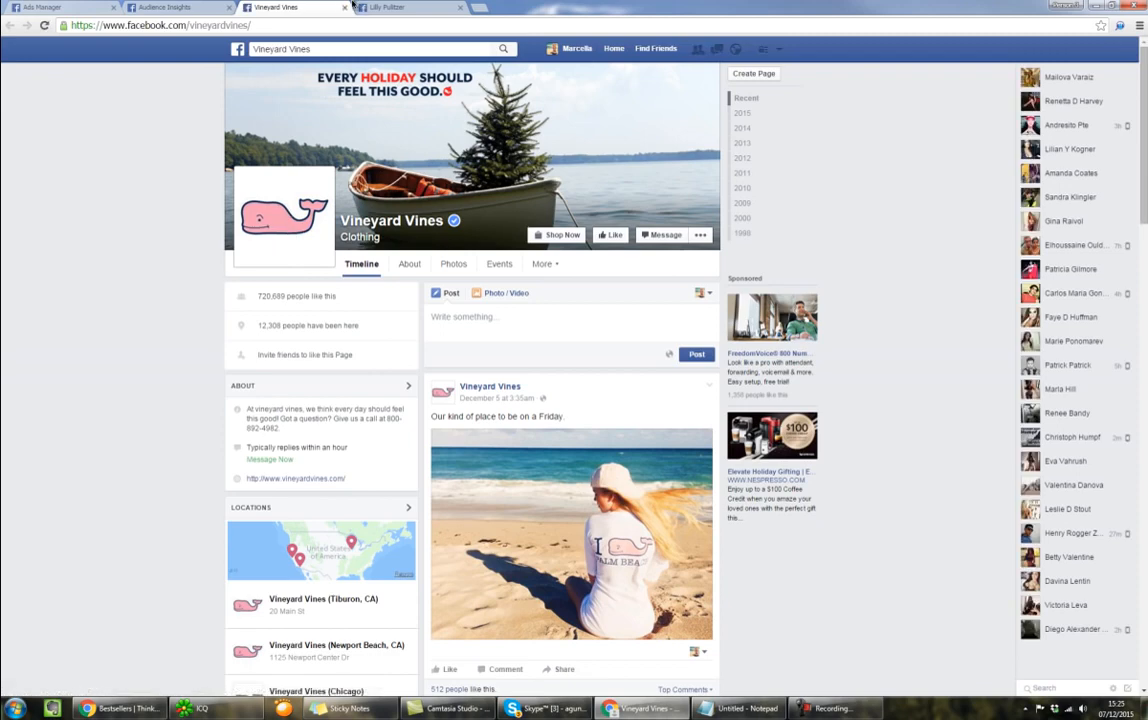
{"action": "left_click", "coordinate": [345, 8]}
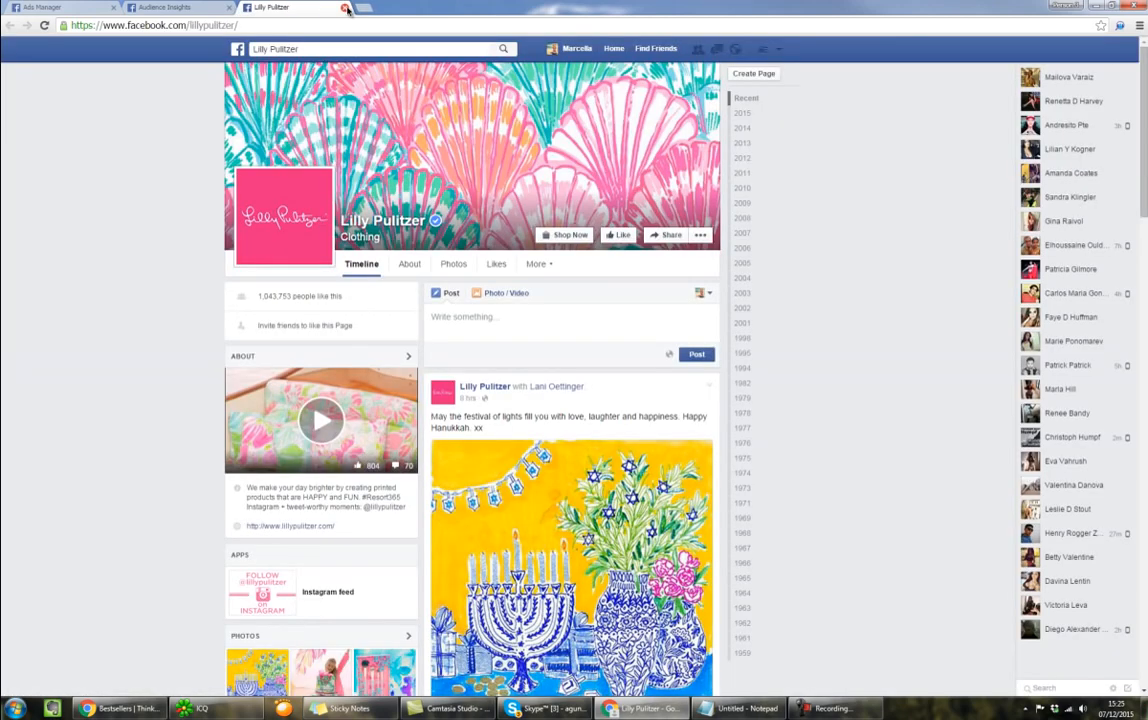
{"action": "left_click", "coordinate": [345, 8]}
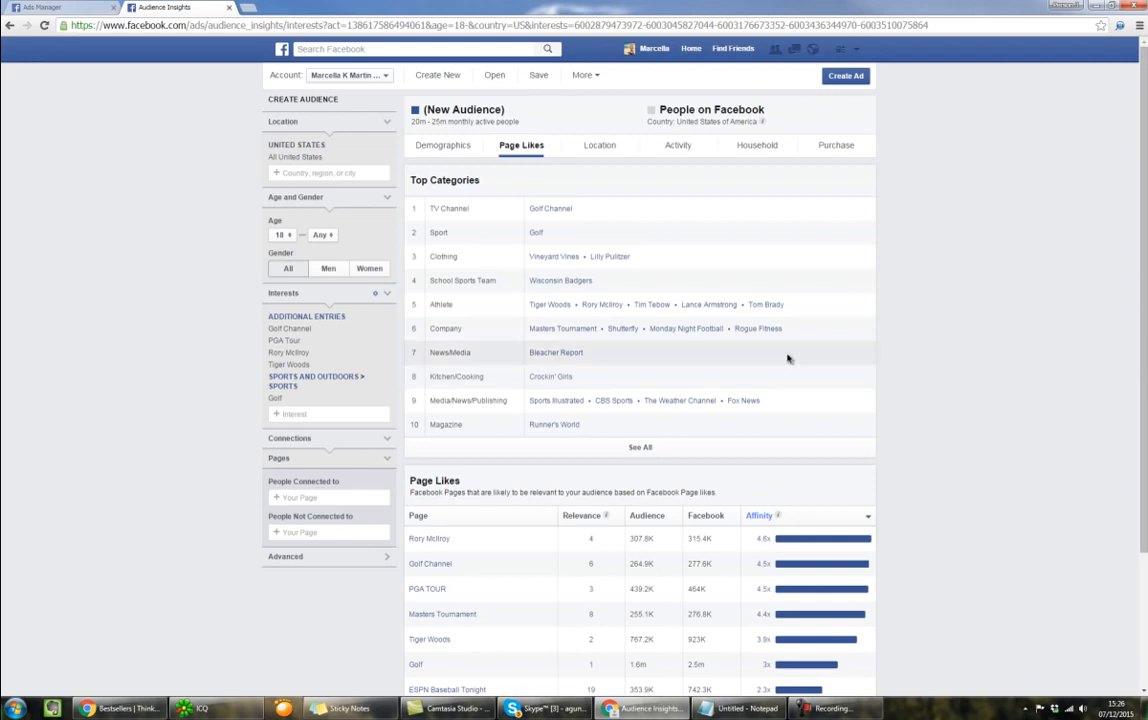
Step: Add Golf club to the audience's interests and check the new audience's monthly active people
{"action": "left_click", "coordinate": [322, 413]}
{"action": "type", "text": "golf"}
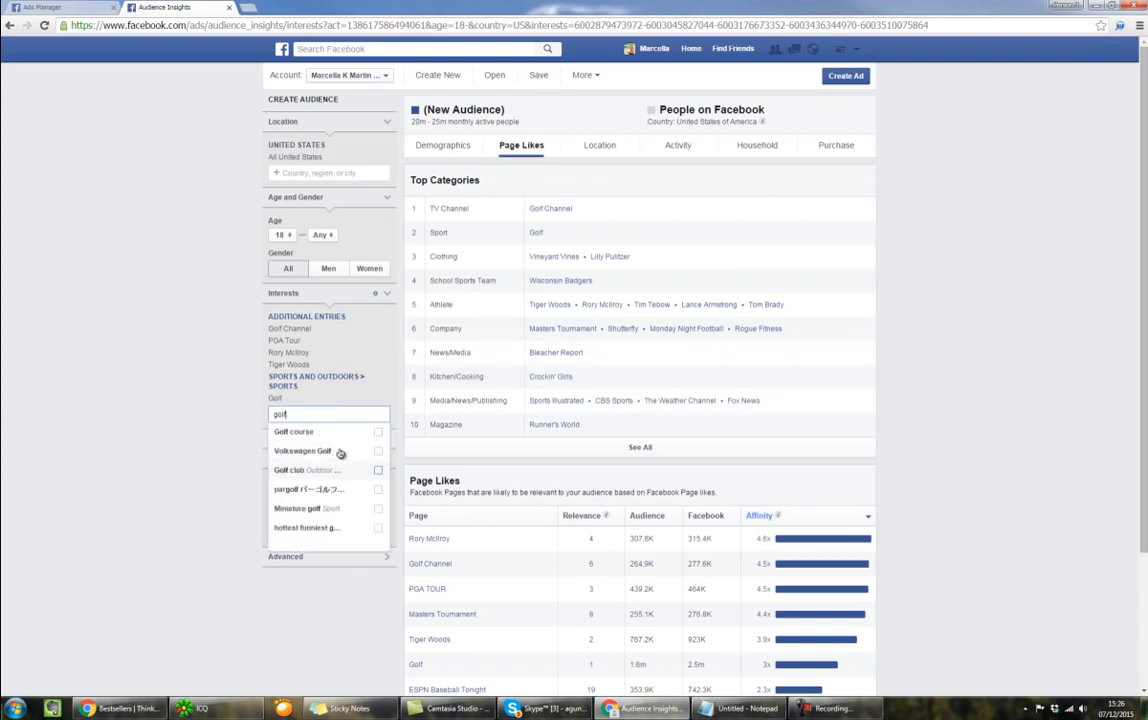
{"action": "left_click", "coordinate": [339, 471]}
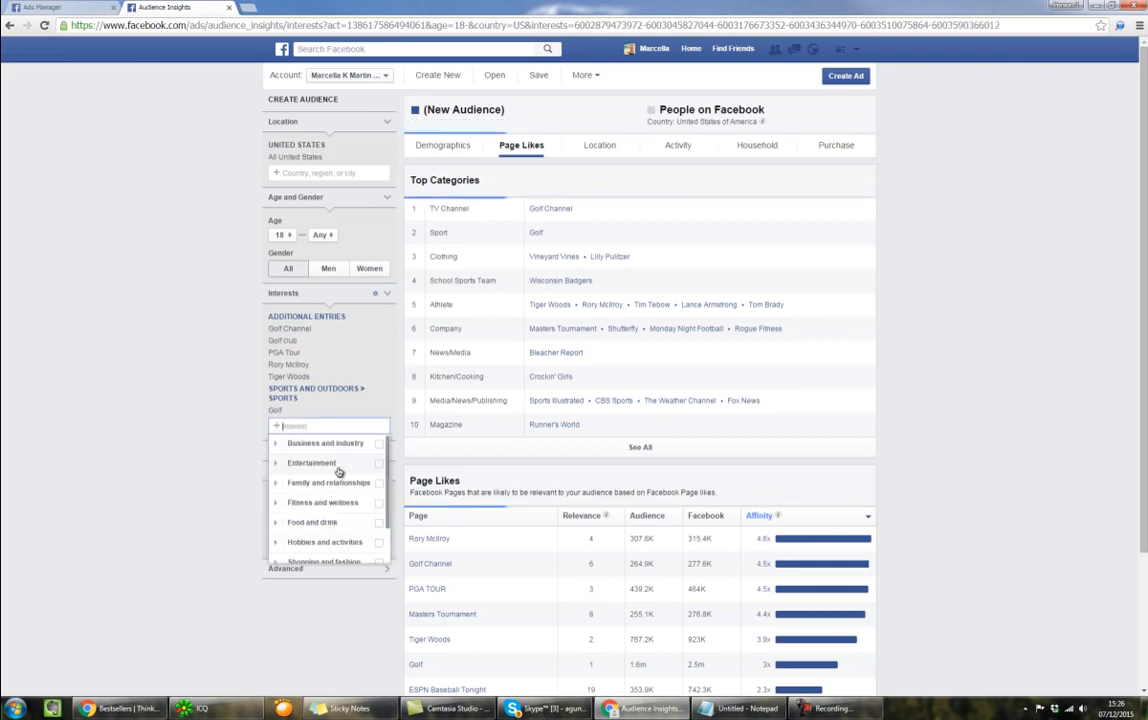
{"action": "left_click", "coordinate": [165, 461]}
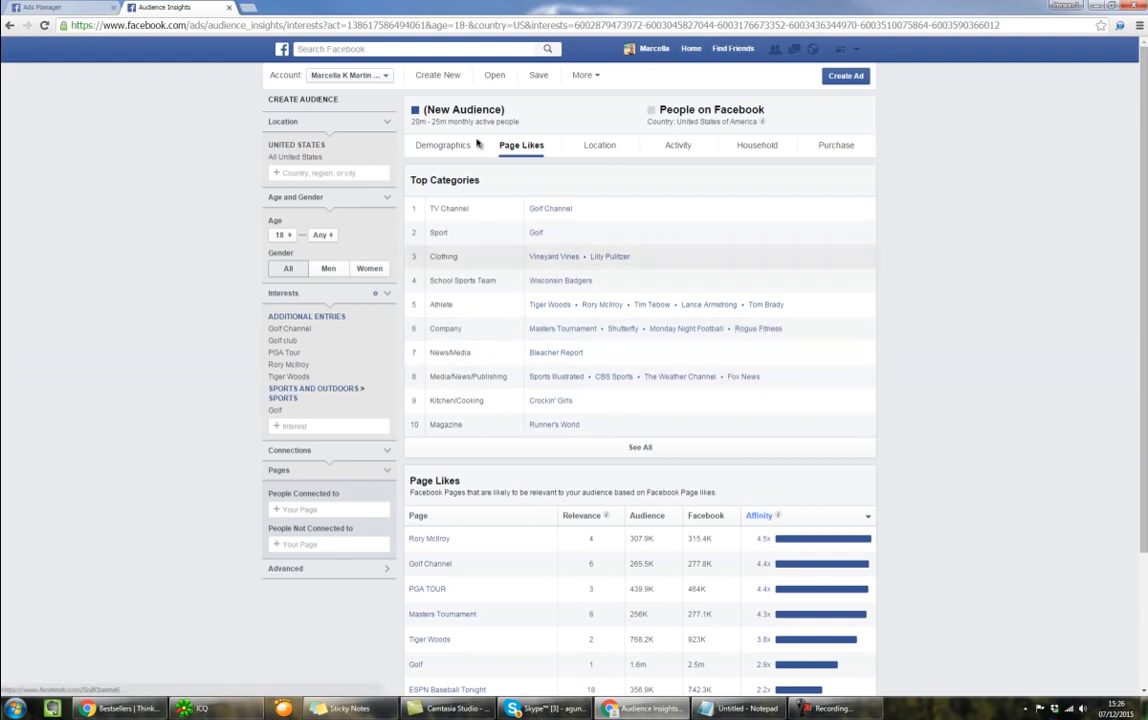
{"action": "left_click_drag", "start_coordinate": [431, 121], "coordinate": [447, 121]}
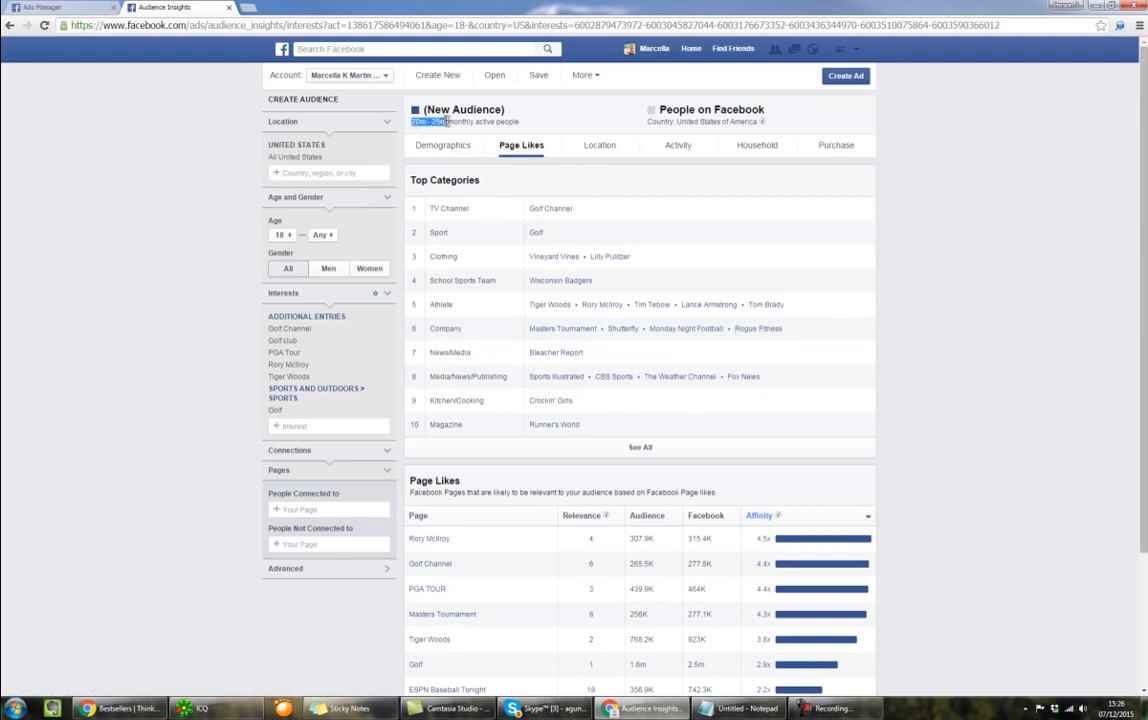
{"action": "left_click", "coordinate": [132, 449]}
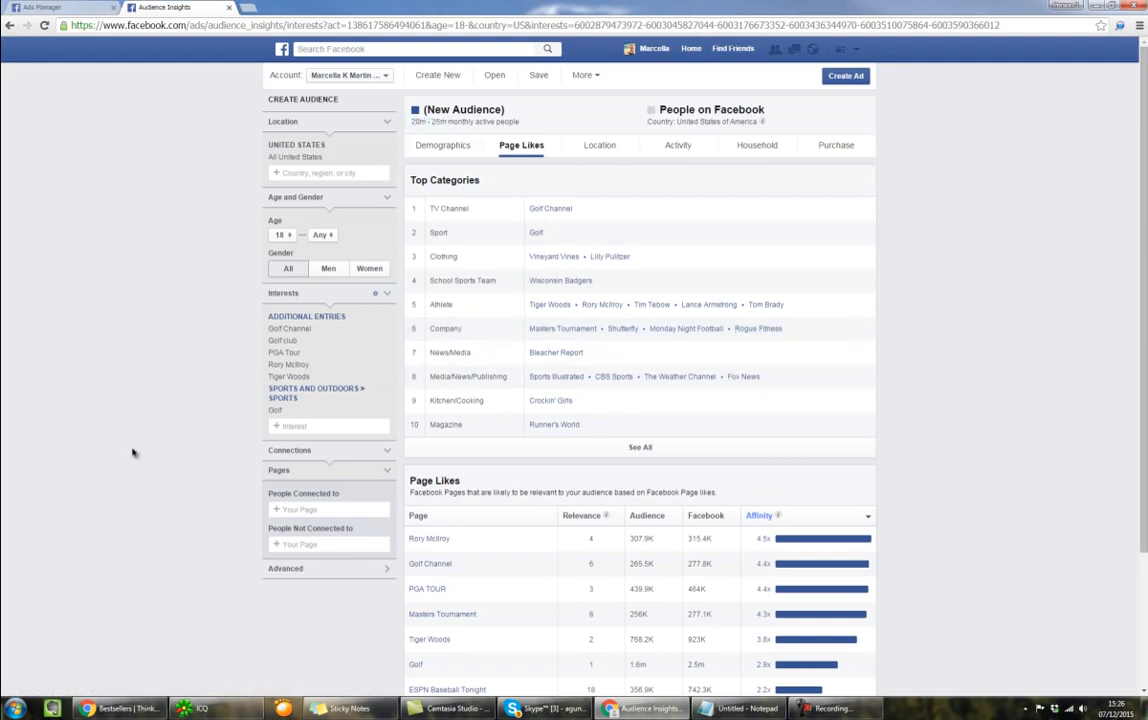
Step: Remove the broad Golf interest under Sports and outdoors, and add callaway golf as an interest
{"action": "left_click", "coordinate": [387, 390]}
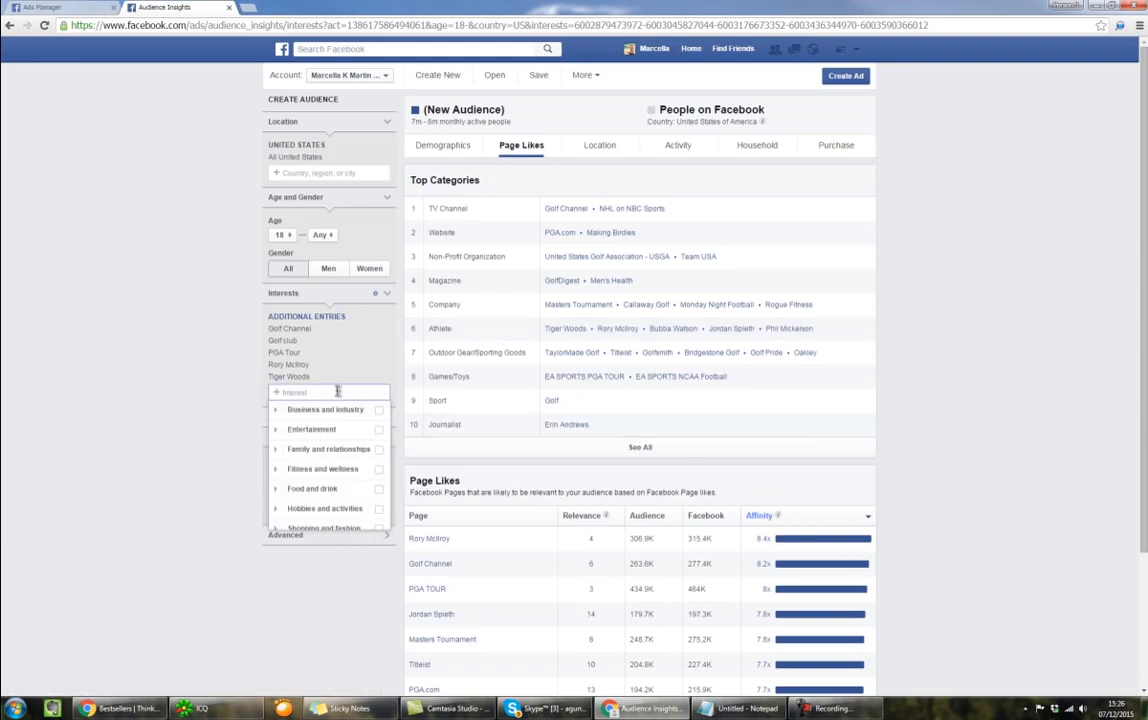
{"action": "type", "text": "callaway"}
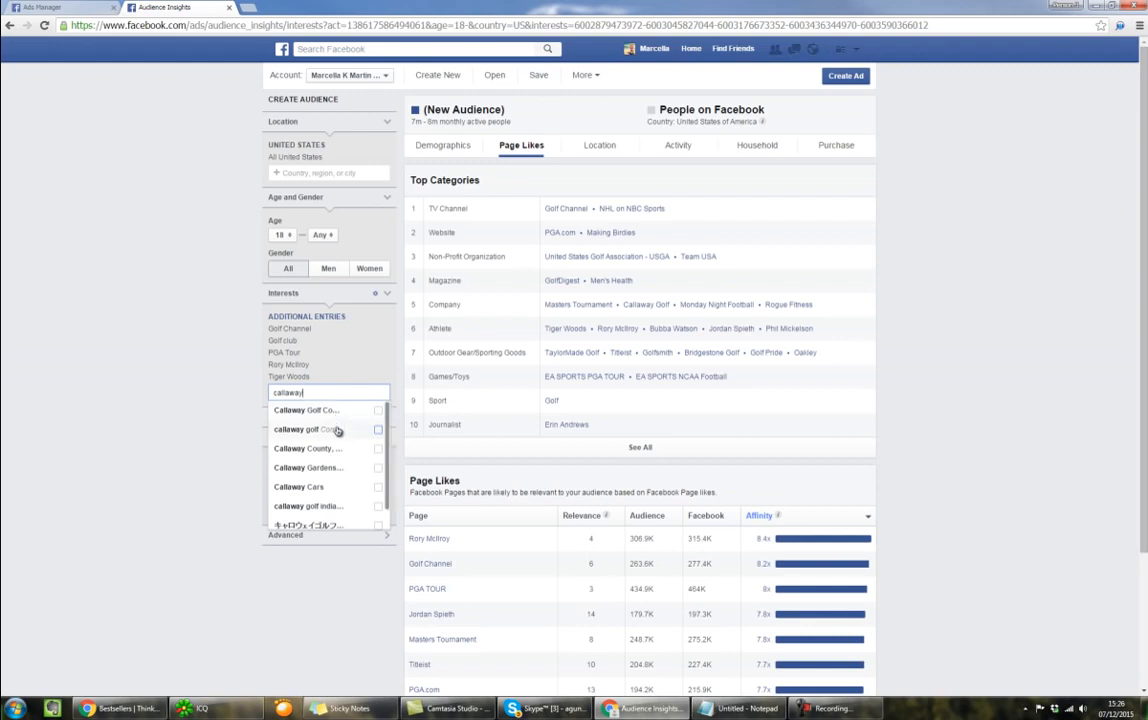
{"action": "left_click", "coordinate": [337, 430]}
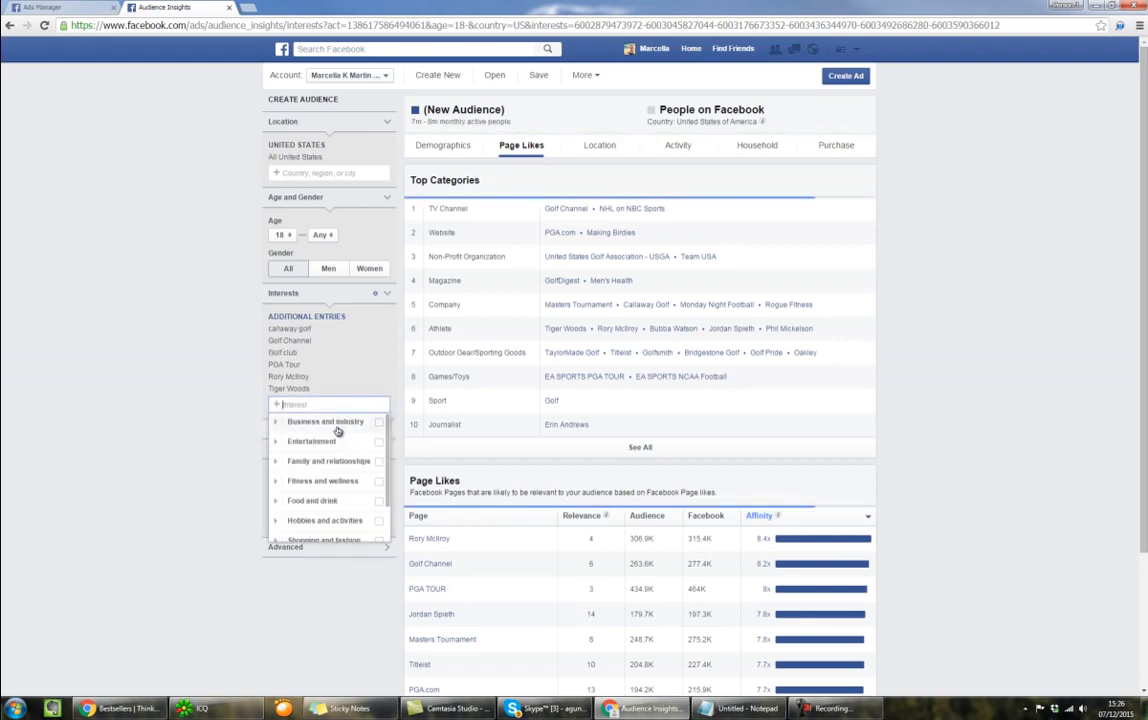
Step: Add Callaway Golf Company to the audience's interests and review the Page Likes by affinity
{"action": "type", "text": "callaway"}
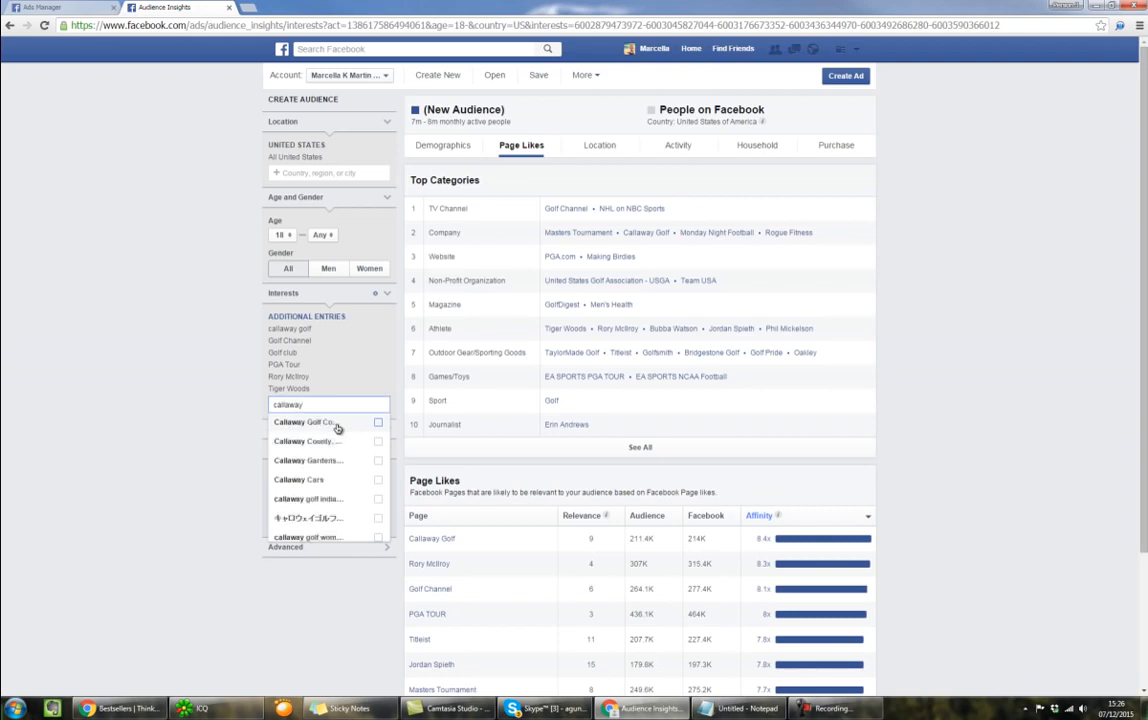
{"action": "left_click", "coordinate": [337, 426]}
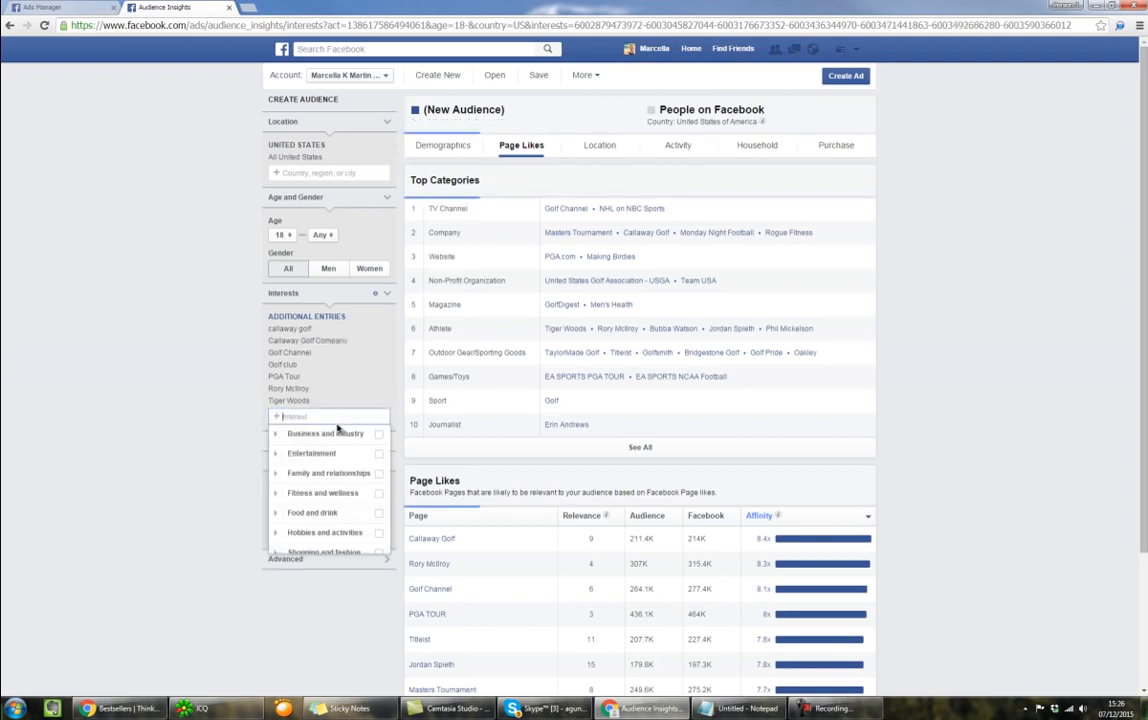
{"action": "left_click", "coordinate": [960, 427]}
{"action": "scroll", "coordinate": [751, 379], "scroll_direction": "down", "scroll_amount": 3}
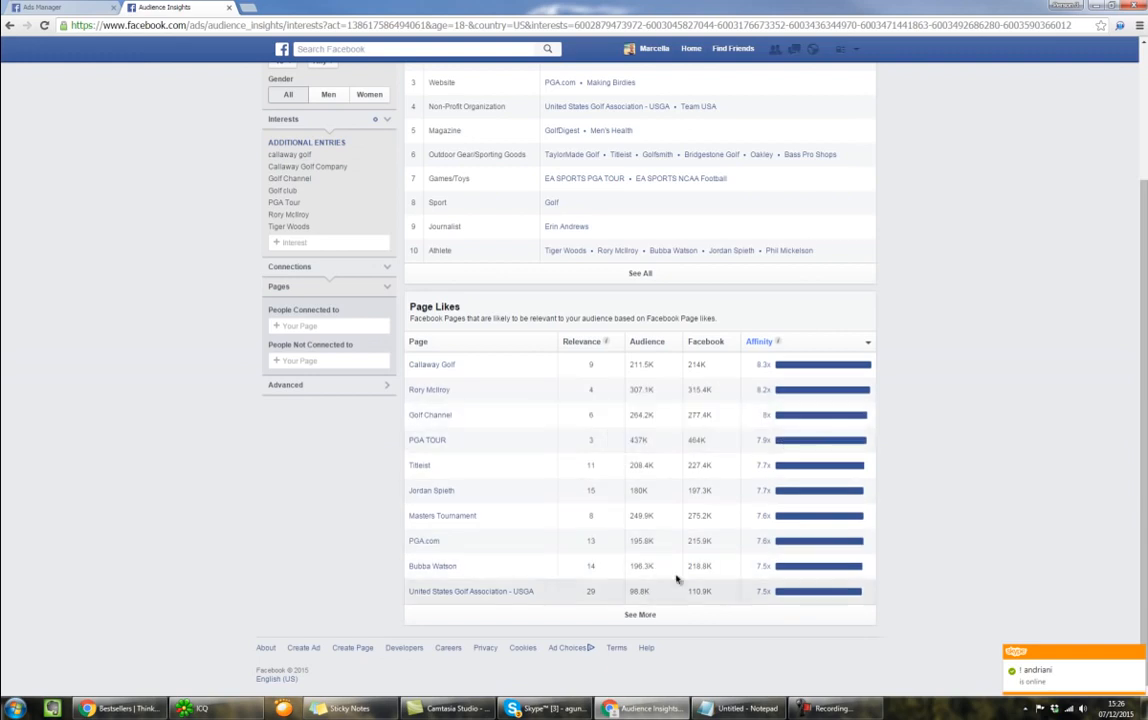
{"action": "left_click", "coordinate": [808, 343]}
{"action": "left_click", "coordinate": [813, 346]}
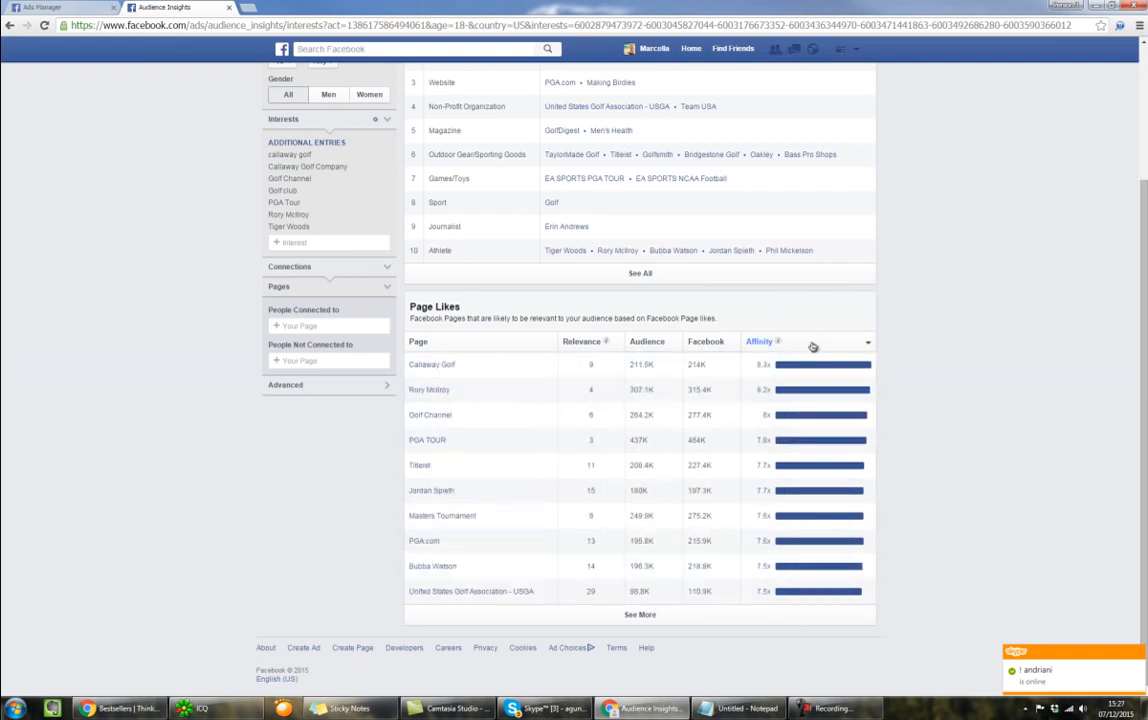
{"action": "scroll", "coordinate": [555, 540], "scroll_direction": "up", "scroll_amount": 3}
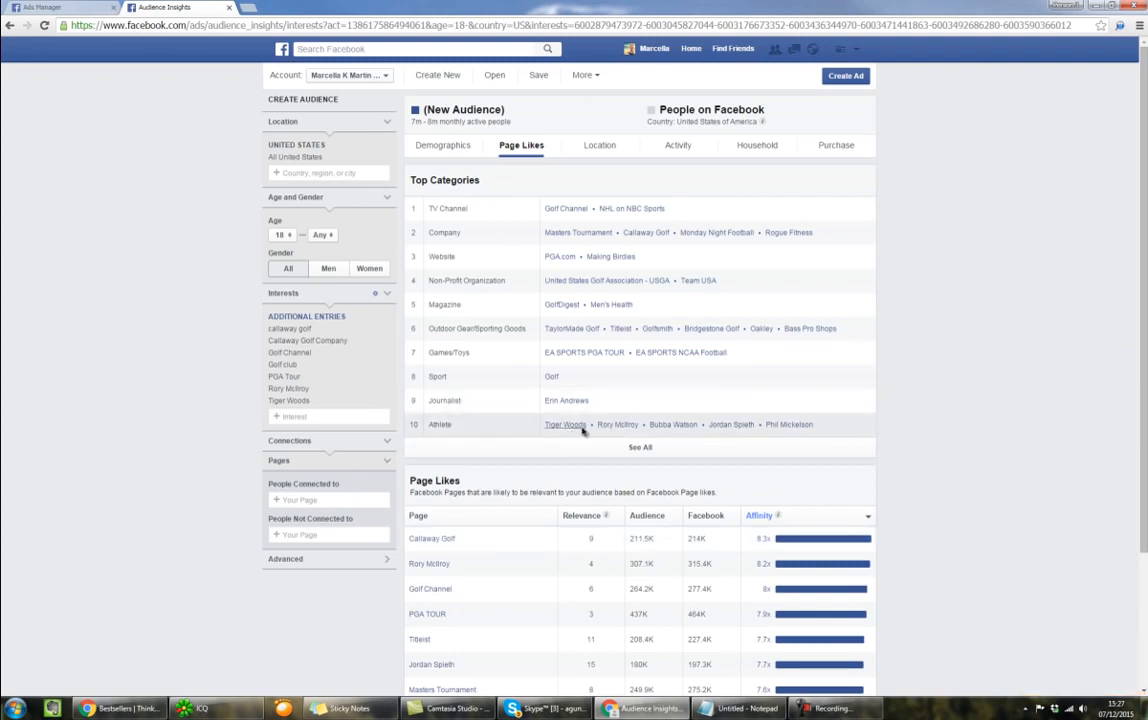
Step: Open the Bubba Watson, Jordan Spieth and Phil Mickelson pages from the Athlete category in separate new tabs
{"action": "right_click", "coordinate": [682, 426]}
{"action": "left_click", "coordinate": [700, 436]}
{"action": "right_click", "coordinate": [735, 427]}
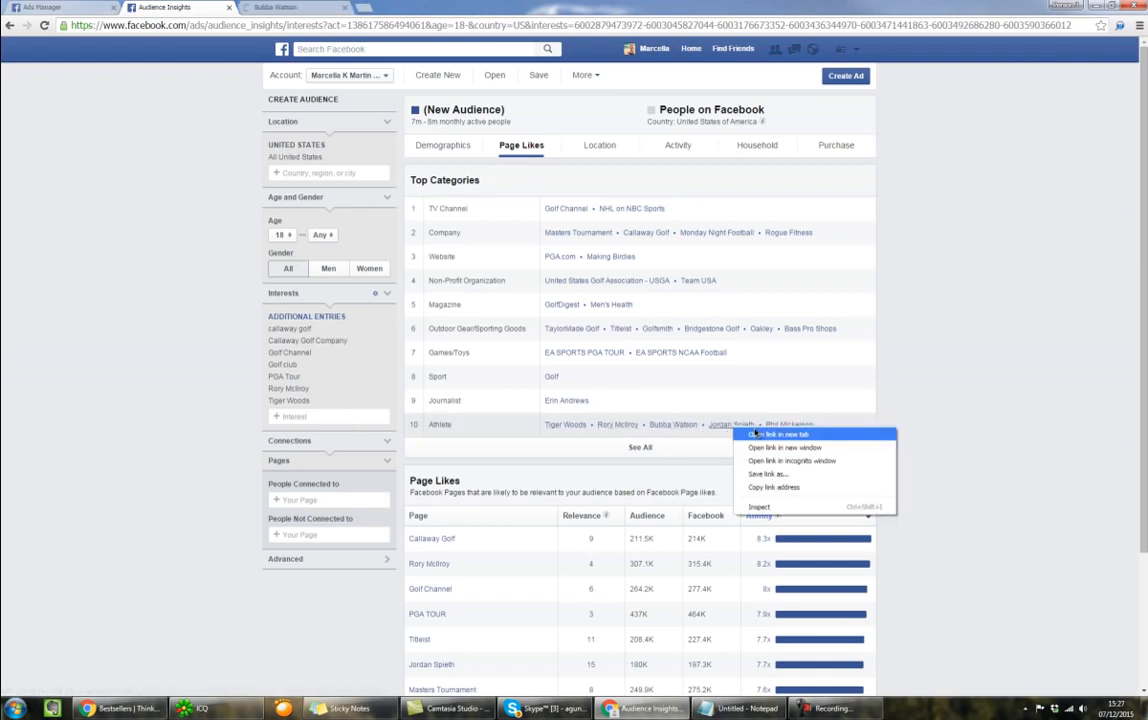
{"action": "left_click", "coordinate": [755, 434]}
{"action": "right_click", "coordinate": [795, 425]}
{"action": "left_click", "coordinate": [812, 437]}
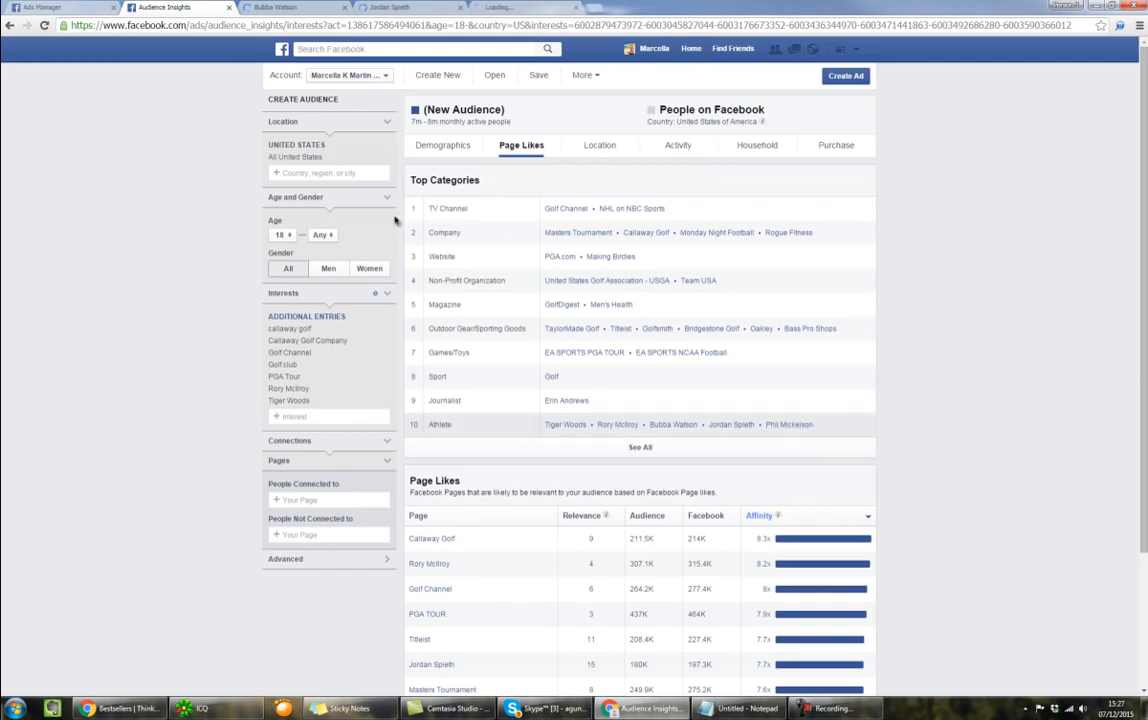
Step: Check the opened Bubba Watson, Jordan Spieth and Phil Mickelson pages for golf relevance
{"action": "left_click", "coordinate": [272, 7]}
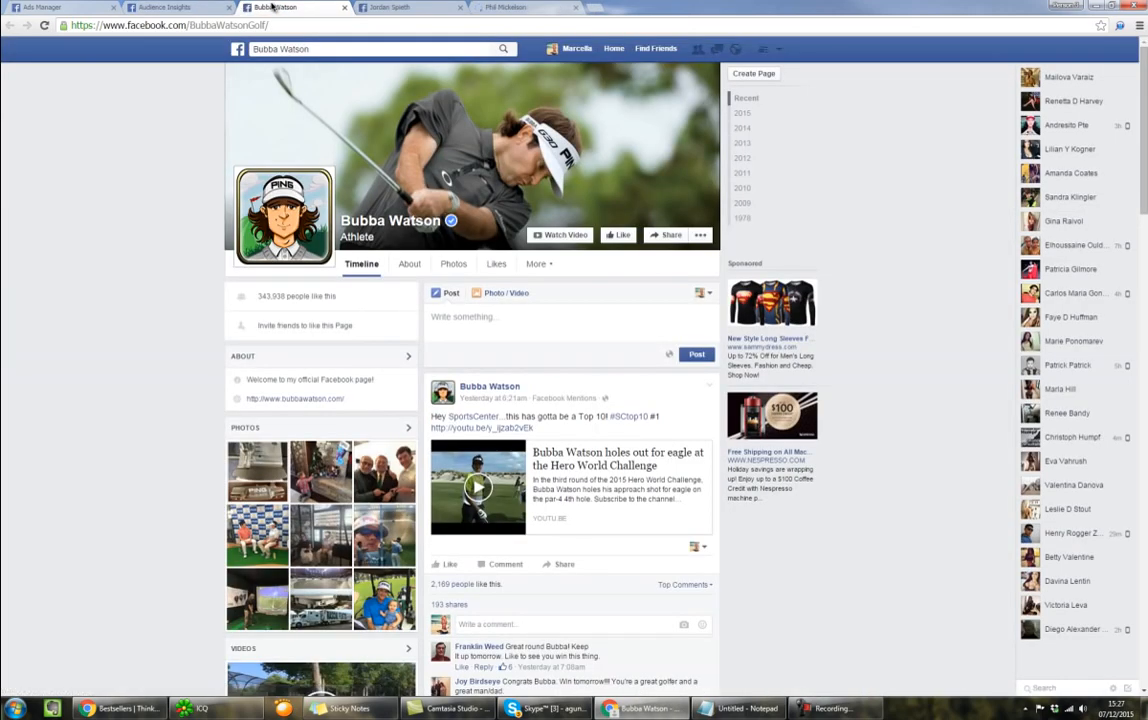
{"action": "left_click", "coordinate": [390, 7]}
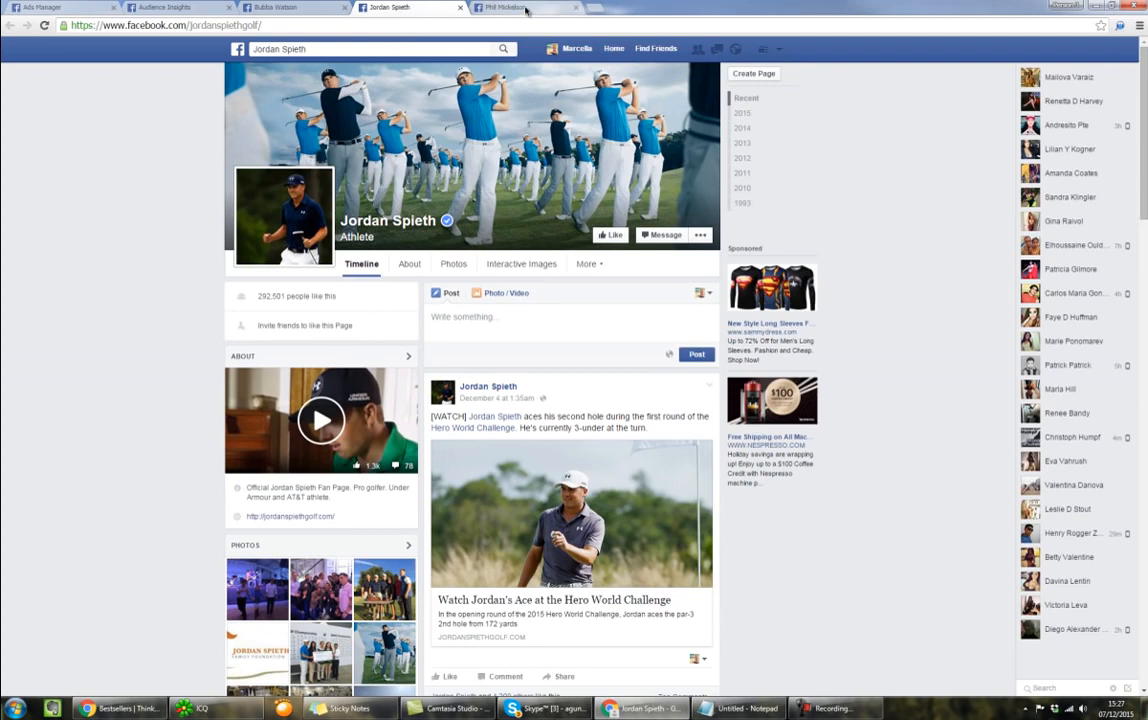
{"action": "left_click", "coordinate": [526, 10]}
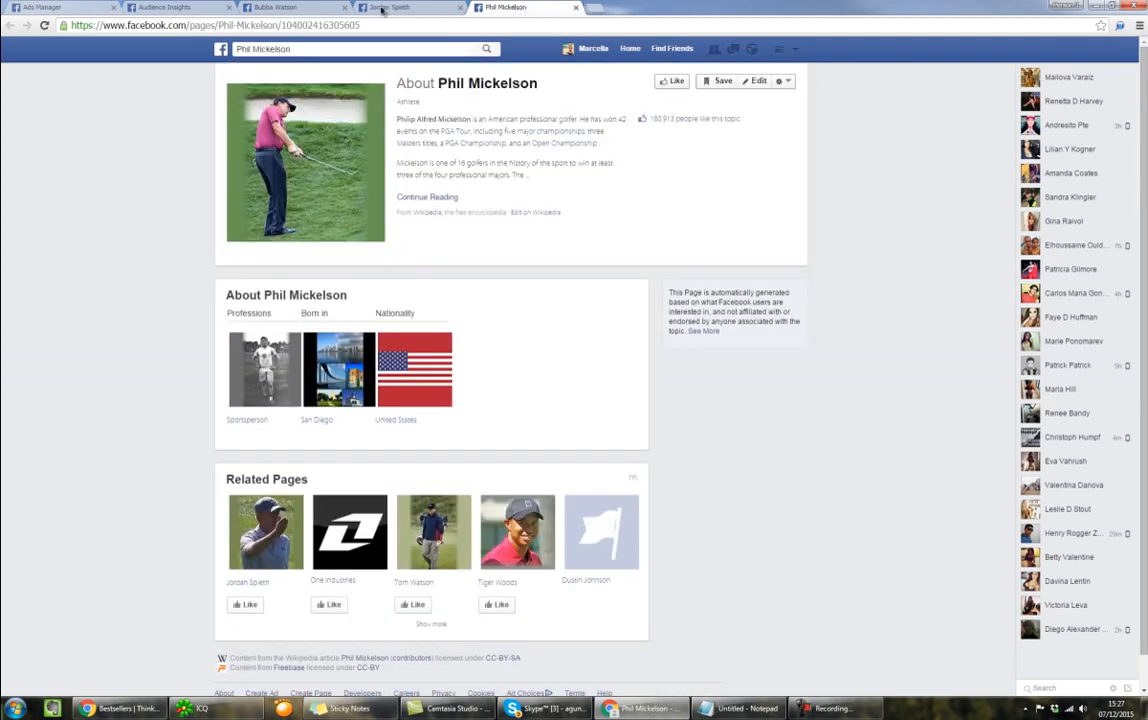
Step: Return to Audience Insights and add Bubba Watson to the audience's interests
{"action": "left_click", "coordinate": [165, 7]}
{"action": "left_click", "coordinate": [332, 416]}
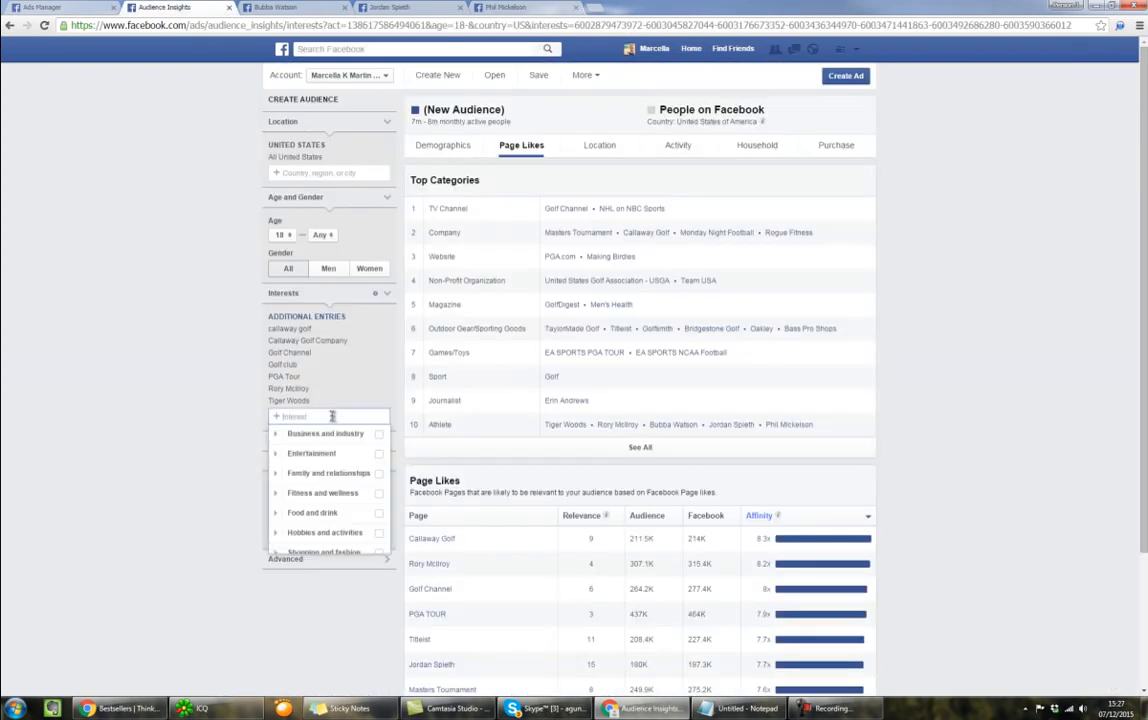
{"action": "type", "text": "bu"}
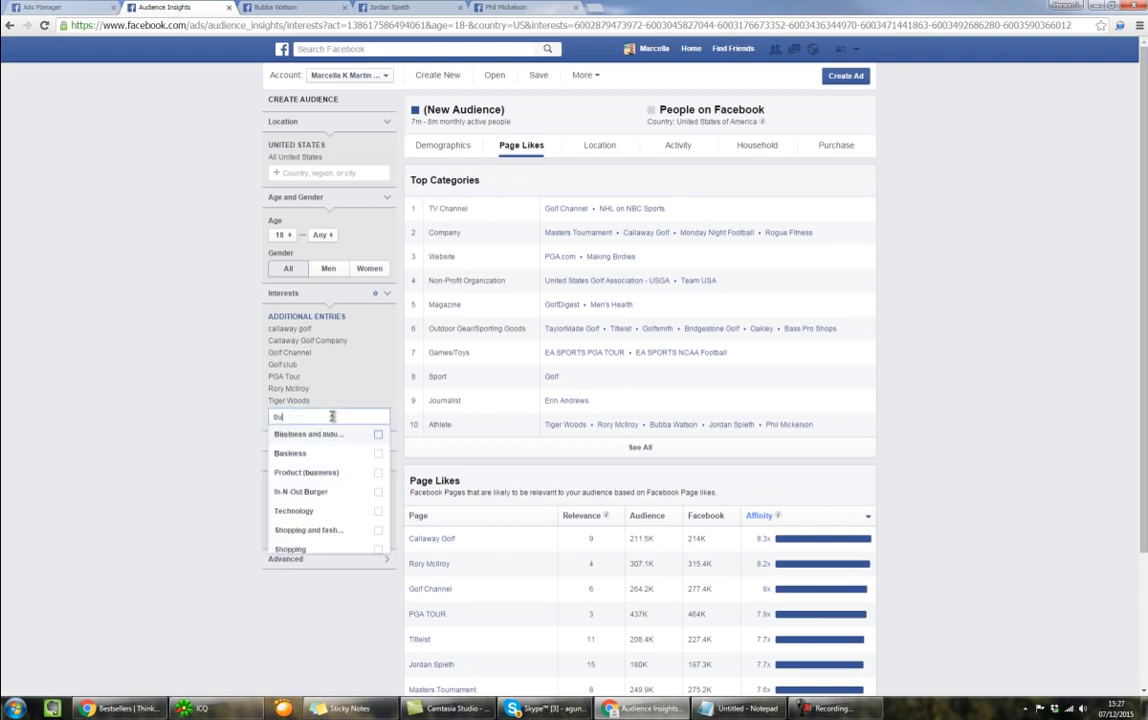
{"action": "type", "text": "bl"}
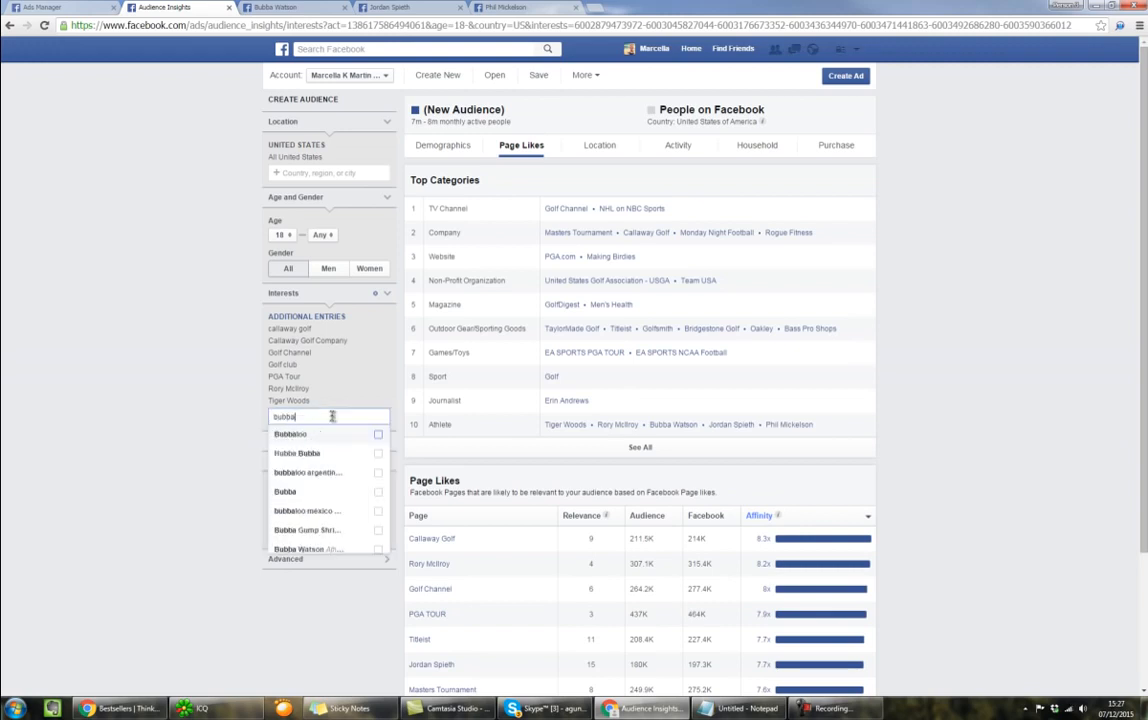
{"action": "type", "text": "a watson"}
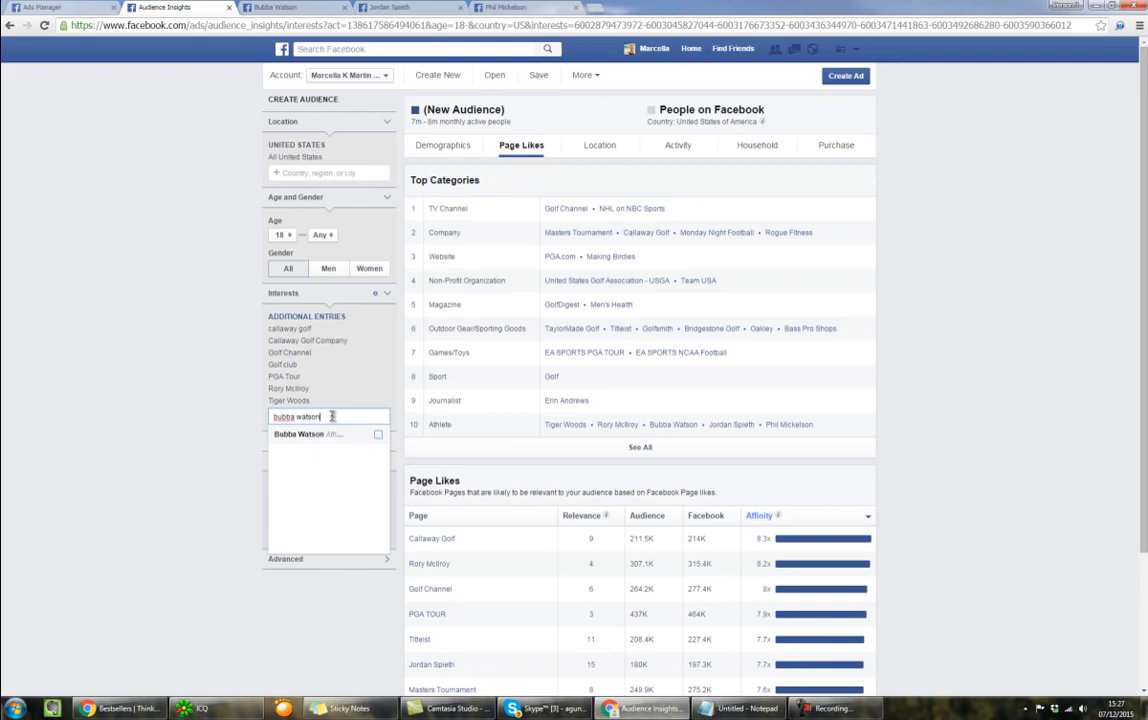
{"action": "left_click", "coordinate": [325, 435]}
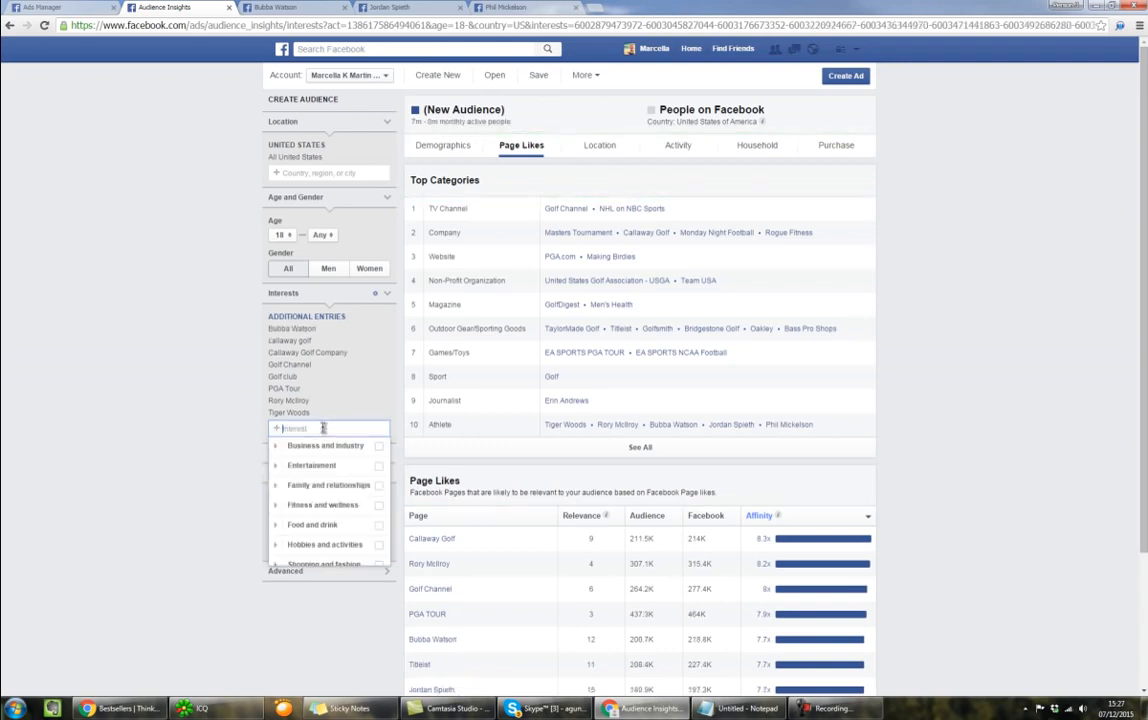
Step: Add Jordan Spieth to the audience's interests
{"action": "type", "text": "J"}
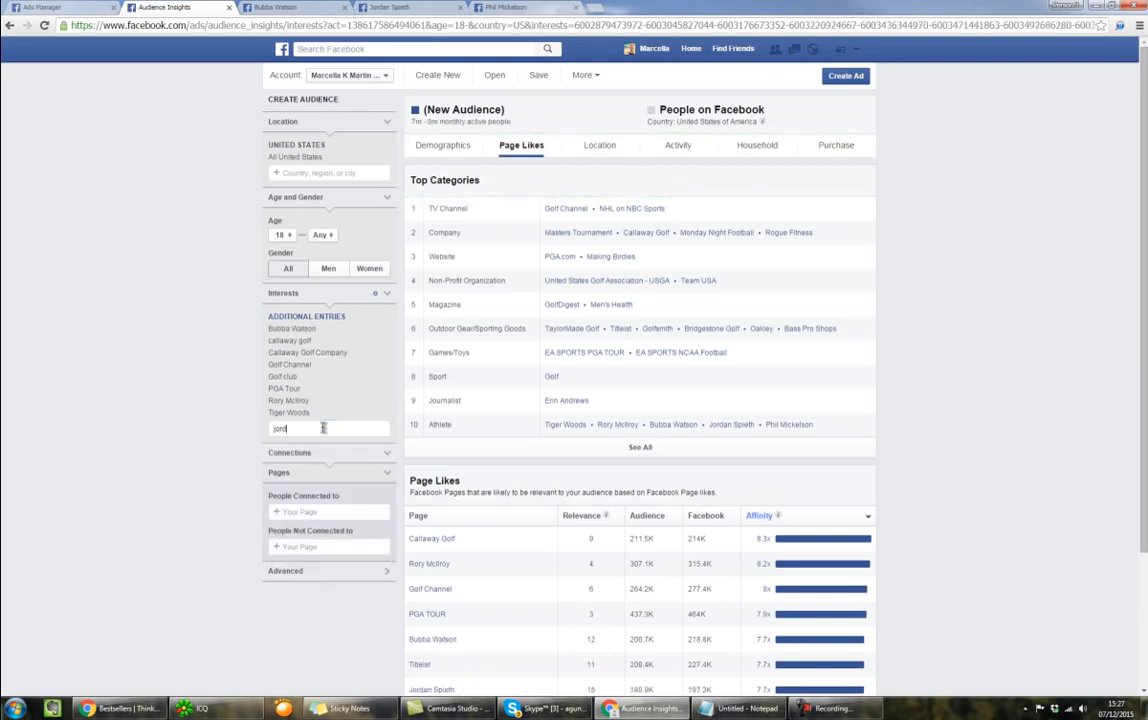
{"action": "type", "text": "ordan"}
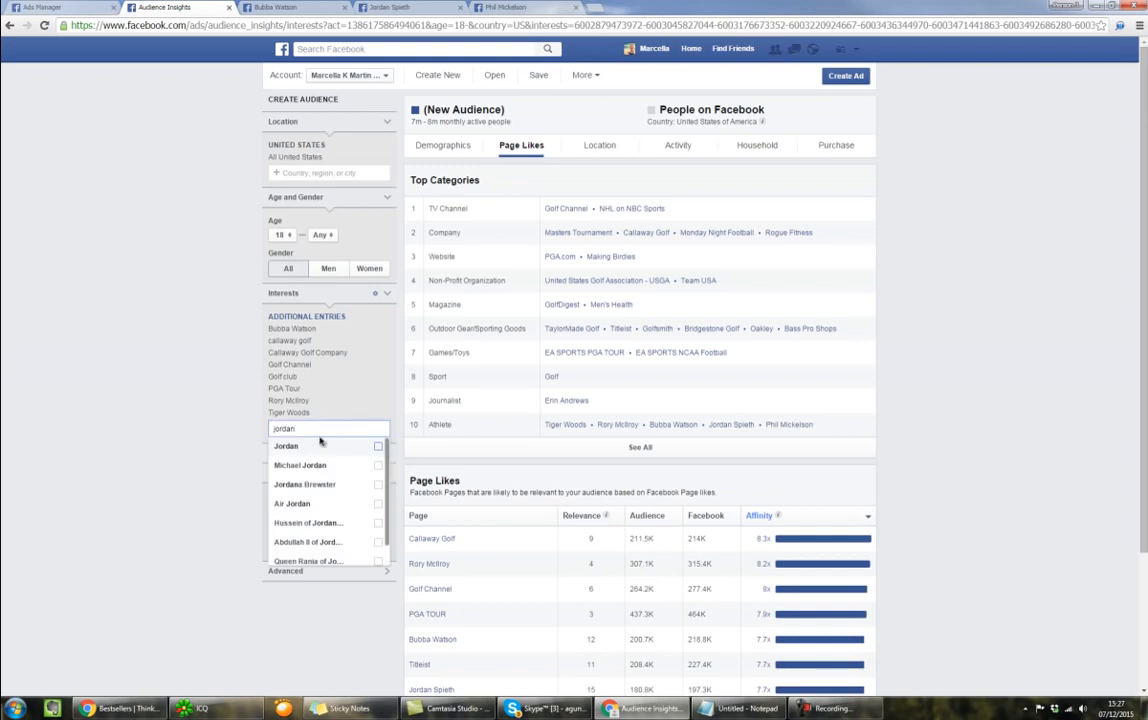
{"action": "type", "text": " spi"}
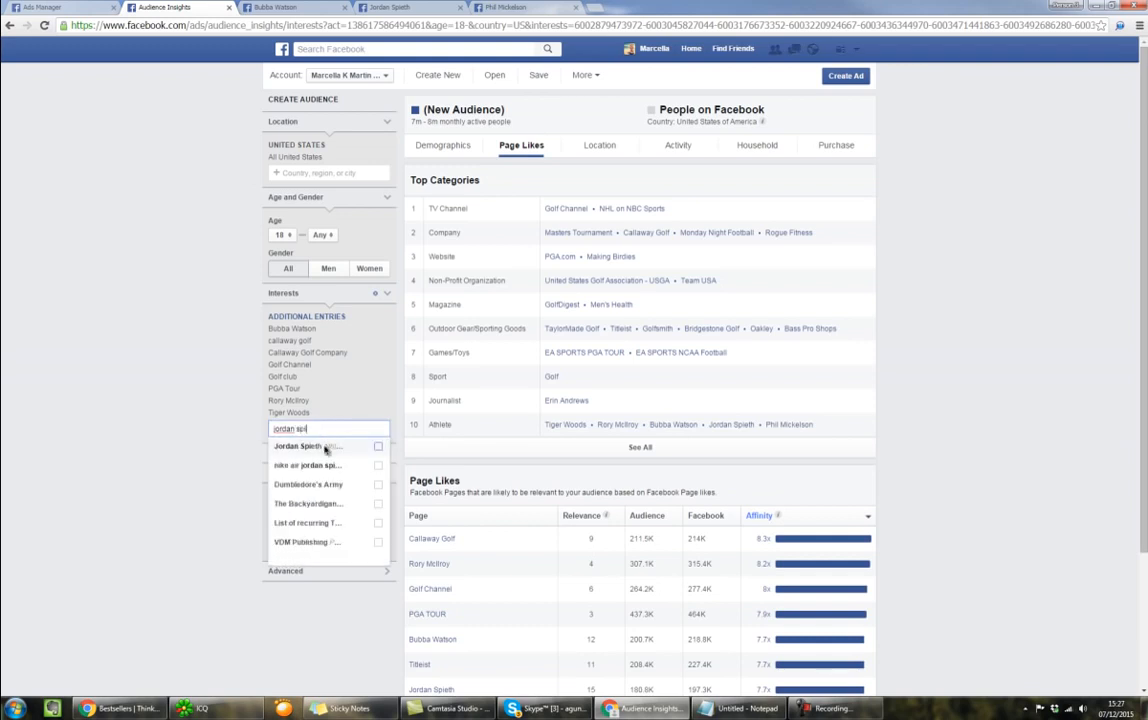
{"action": "left_click", "coordinate": [325, 447]}
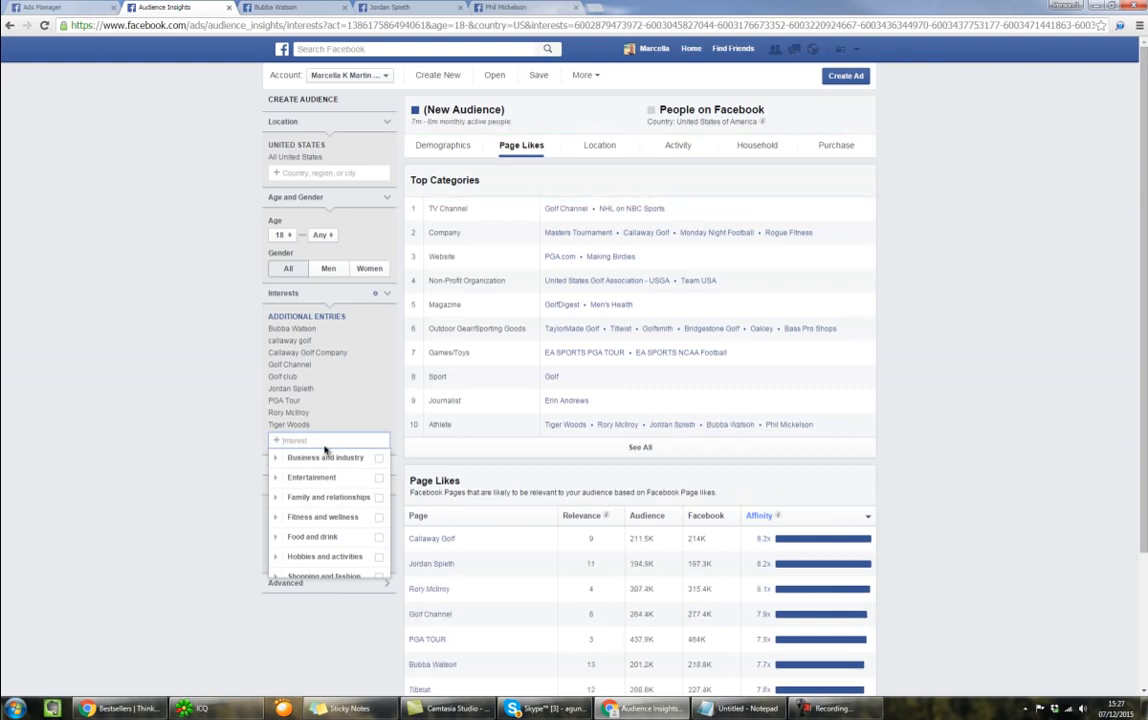
Step: Add the capitalized Phil Mickelson entry to the audience's interests
{"action": "type", "text": "phi"}
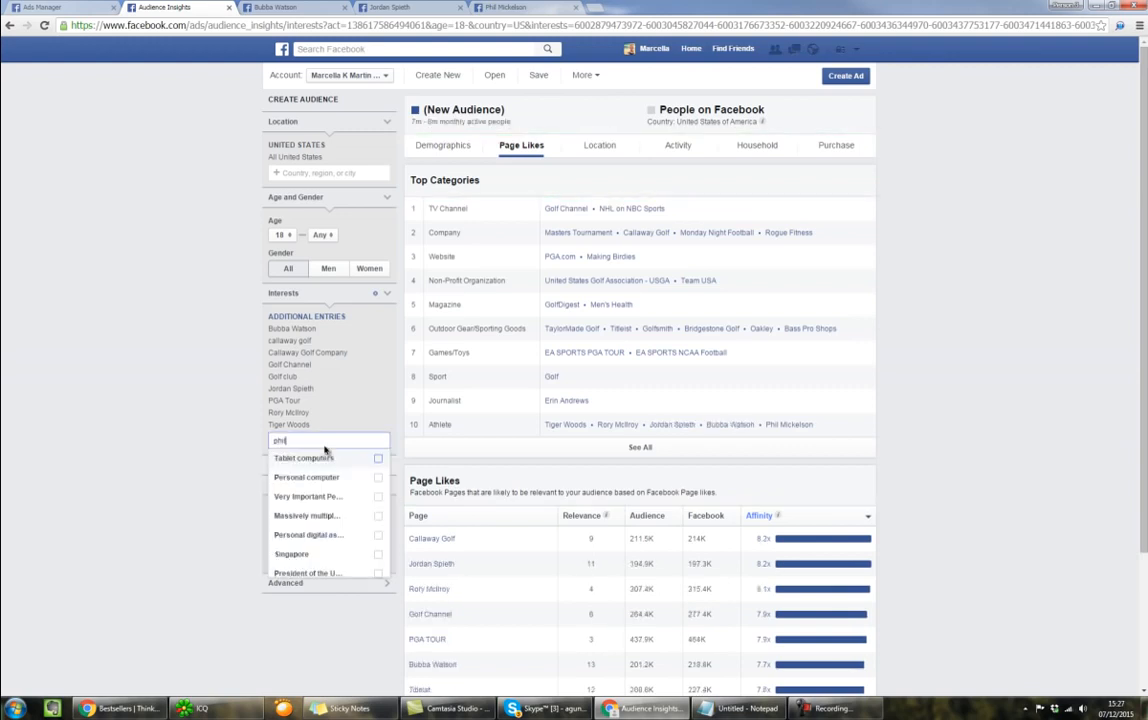
{"action": "type", "text": "l mickelson"}
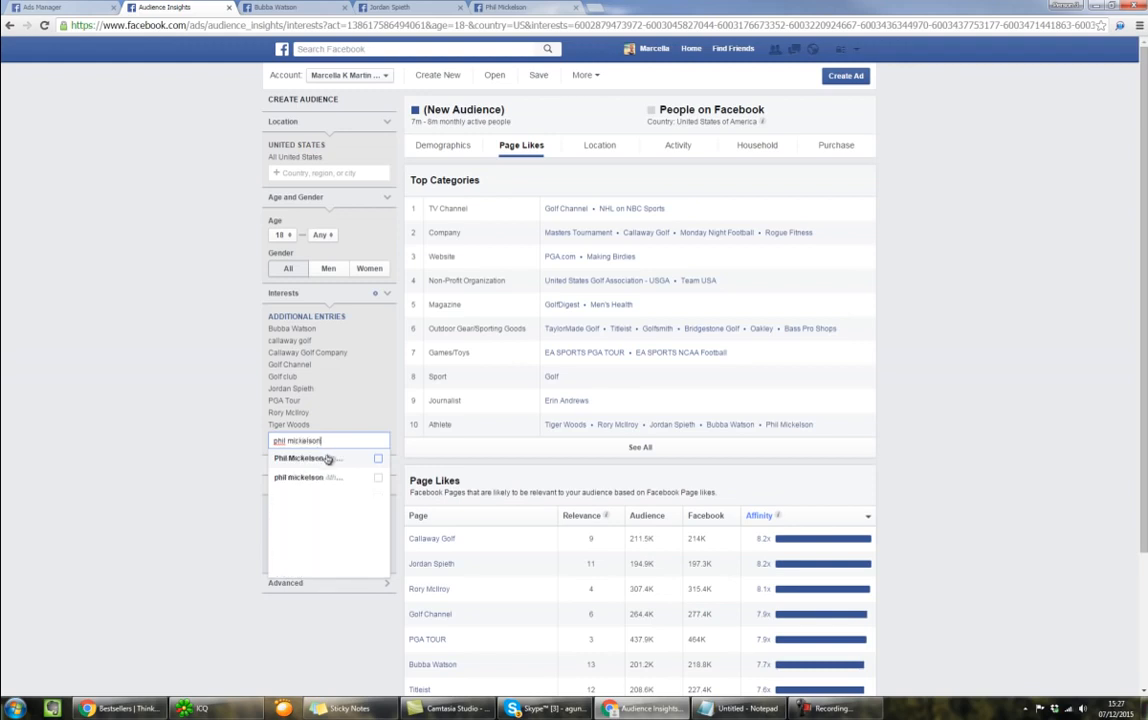
{"action": "left_click", "coordinate": [300, 458]}
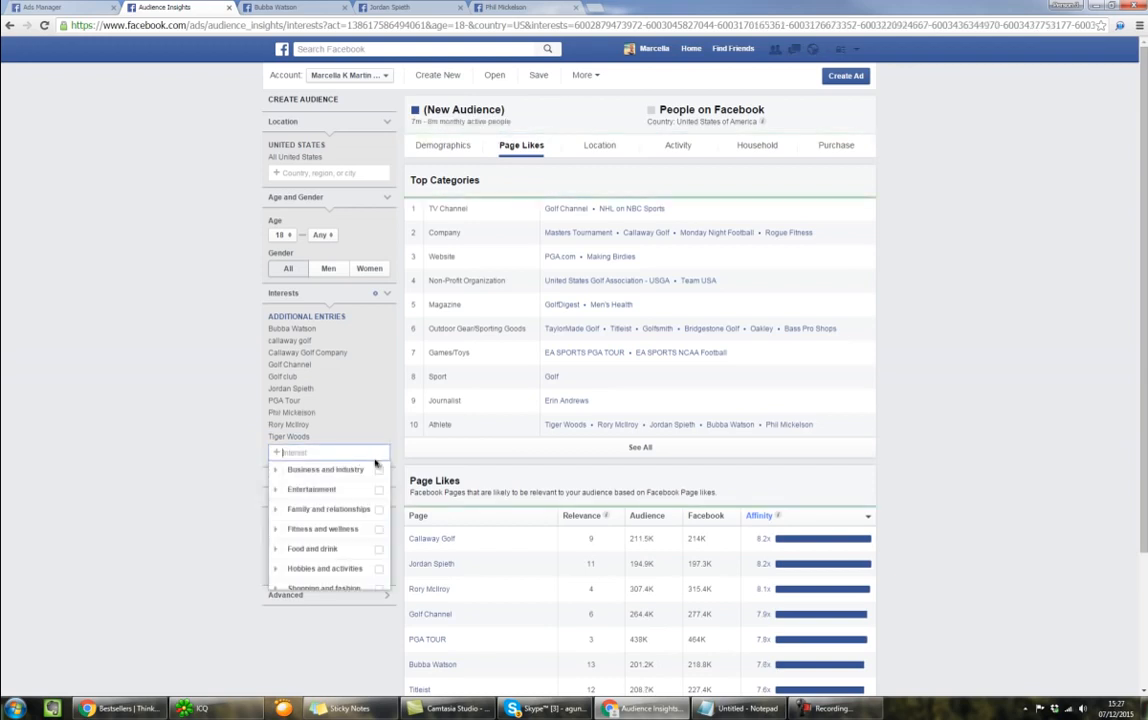
{"action": "left_click", "coordinate": [1005, 423]}
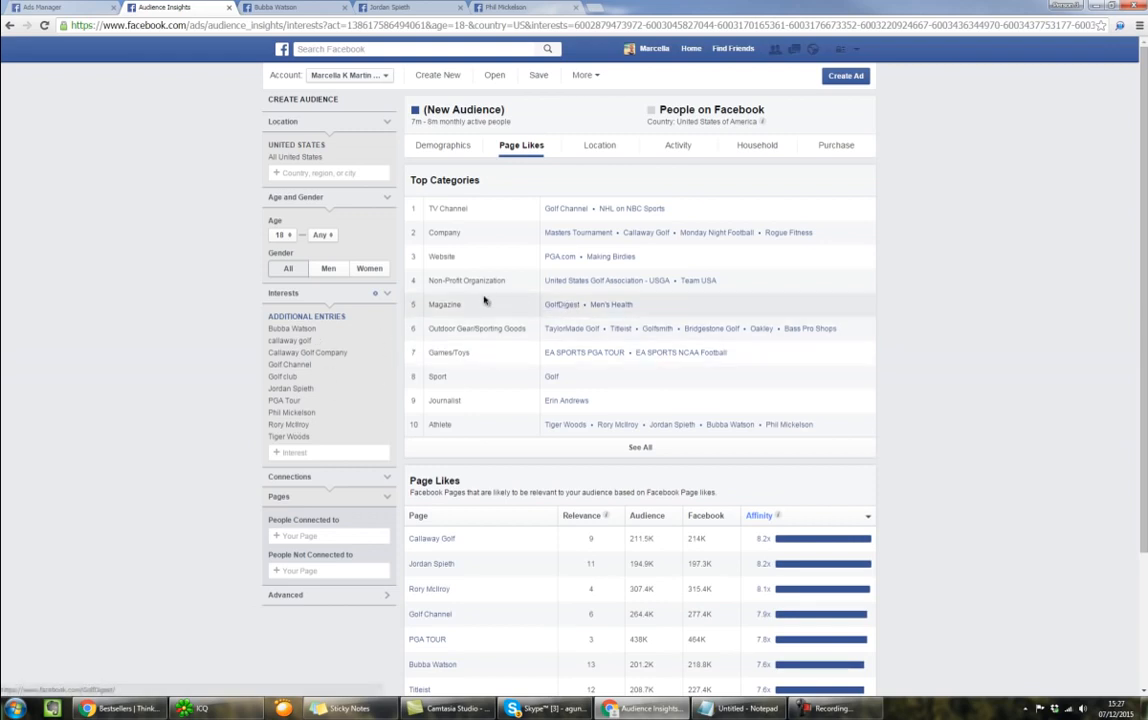
Step: Search the interests for golfdig and add gdogolfdigest online to the audience
{"action": "left_click", "coordinate": [302, 452]}
{"action": "type", "text": "golfdig"}
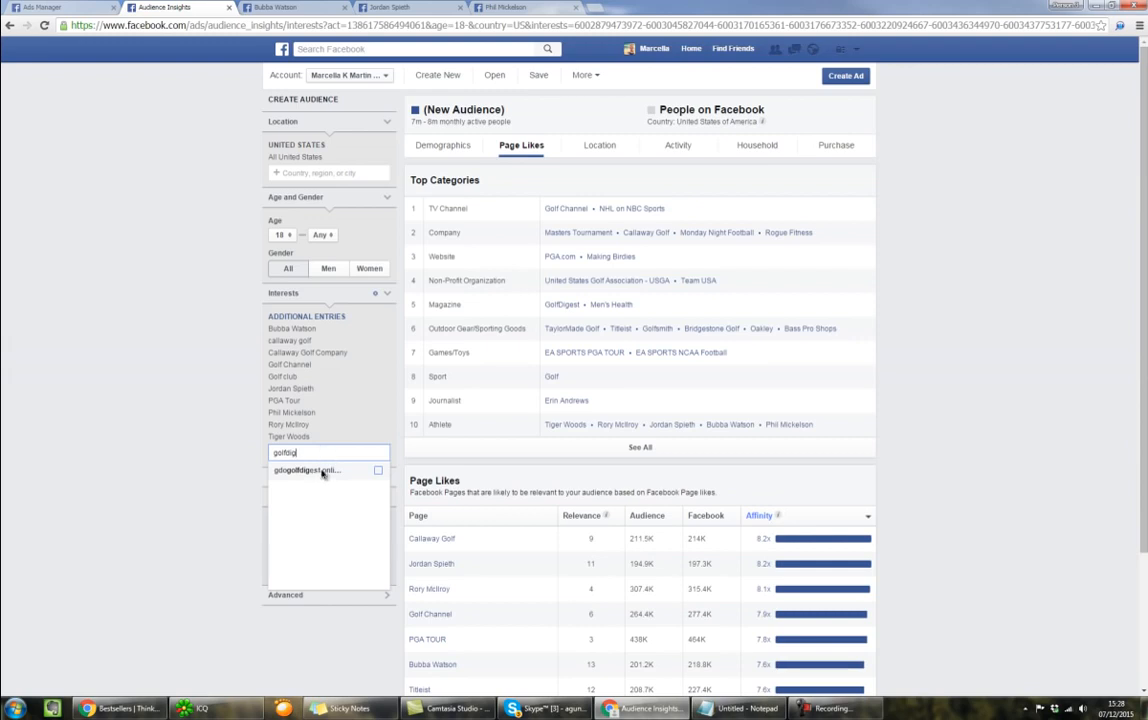
{"action": "left_click", "coordinate": [319, 470]}
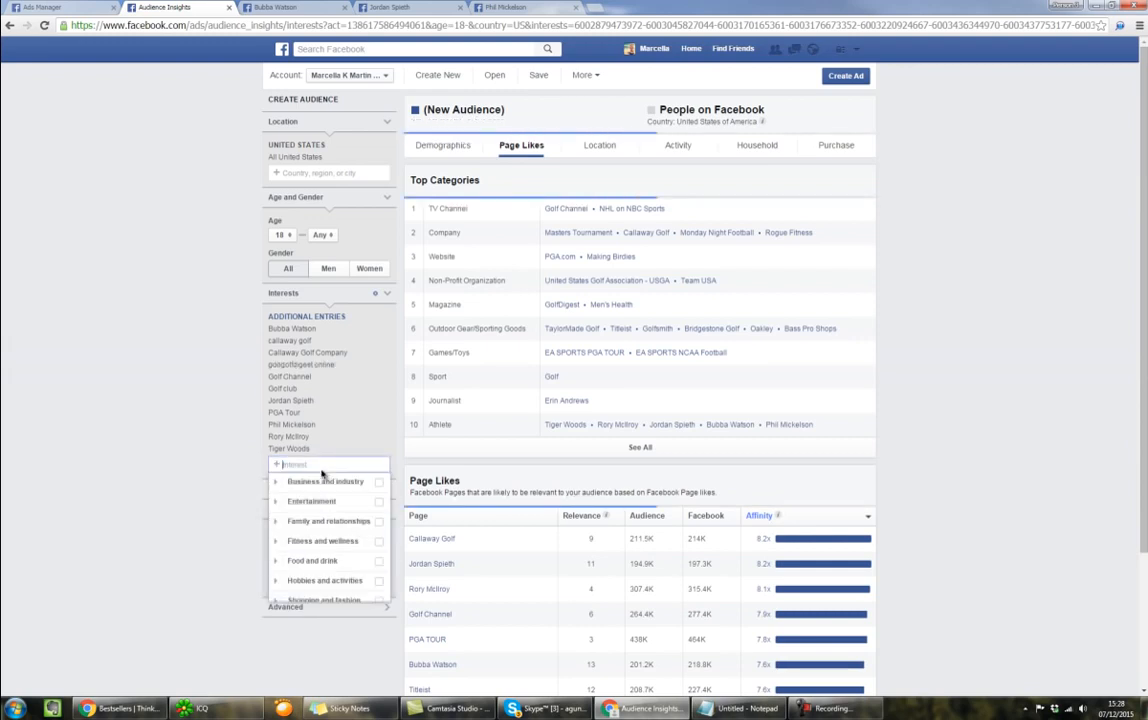
{"action": "left_click", "coordinate": [85, 488]}
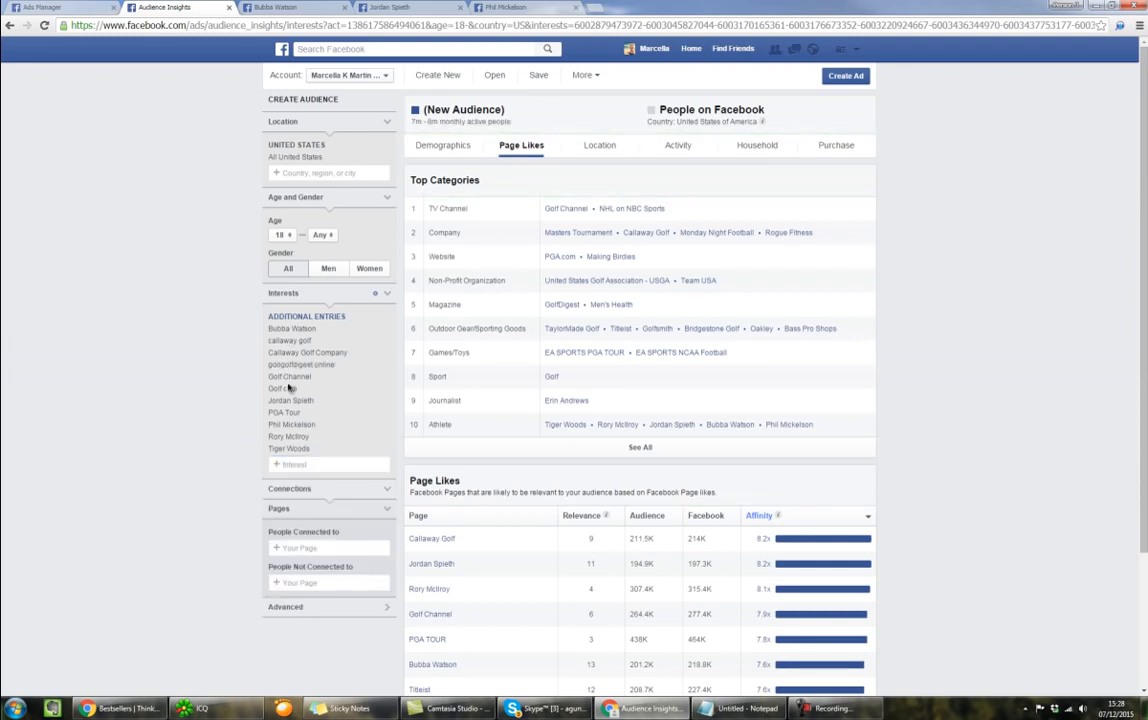
{"action": "scroll", "coordinate": [205, 523], "scroll_direction": "down", "scroll_amount": 1}
{"action": "scroll", "coordinate": [205, 523], "scroll_direction": "up", "scroll_amount": 1}
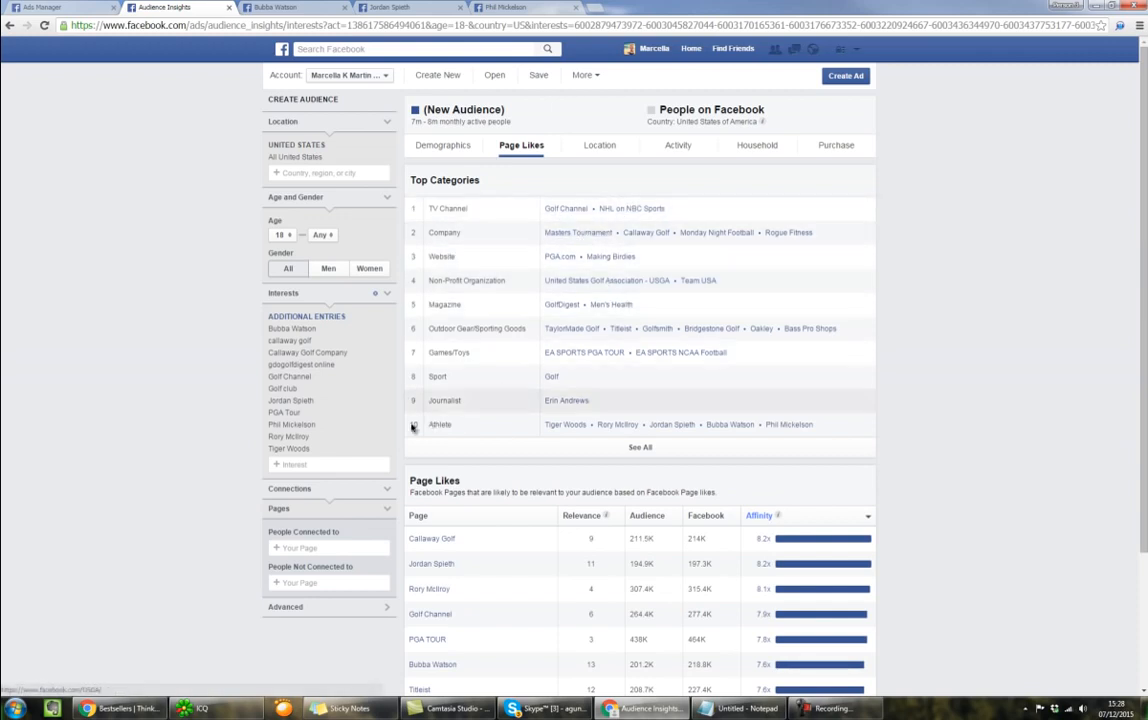
{"action": "left_click", "coordinate": [334, 465]}
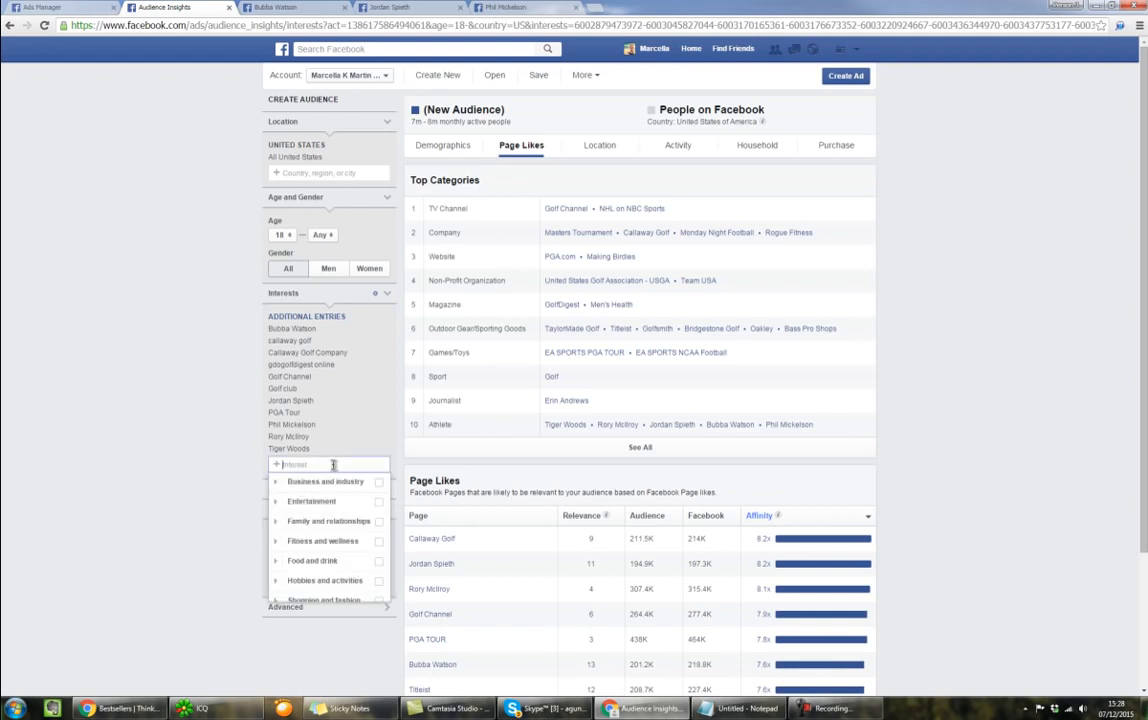
{"action": "left_click", "coordinate": [208, 446]}
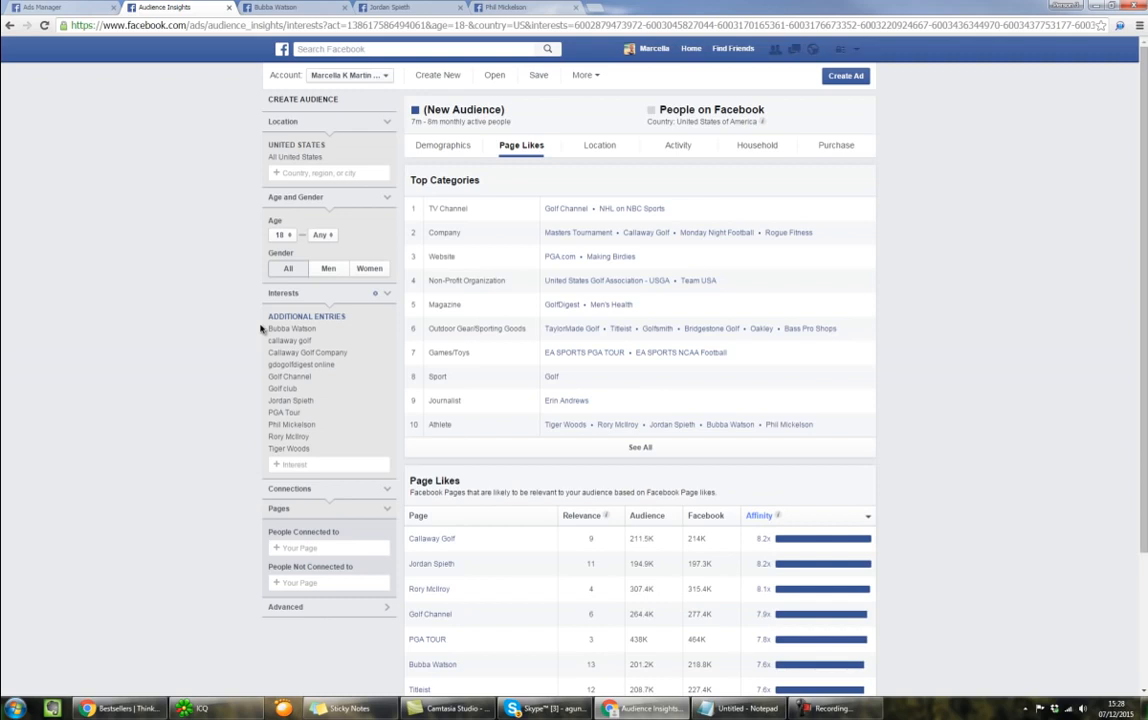
Step: Examine the audience's age and gender demographics, comparing men only with all genders
{"action": "left_click", "coordinate": [442, 145]}
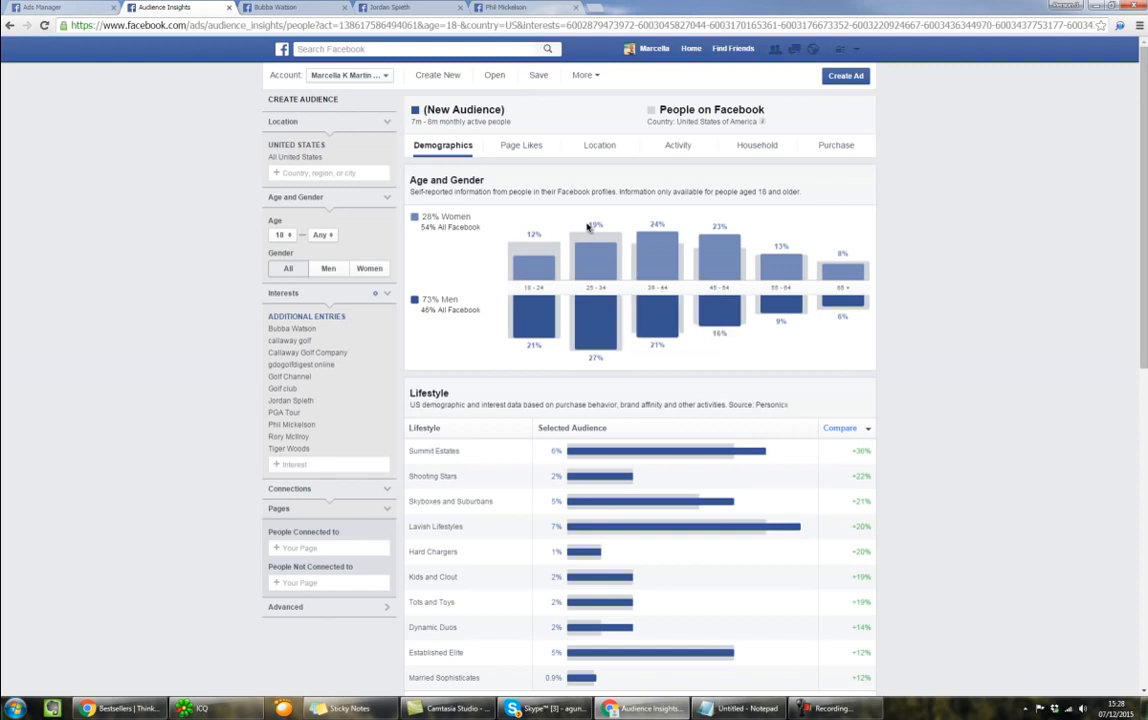
{"action": "mouse_move", "coordinate": [581, 232]}
{"action": "left_click", "coordinate": [329, 270]}
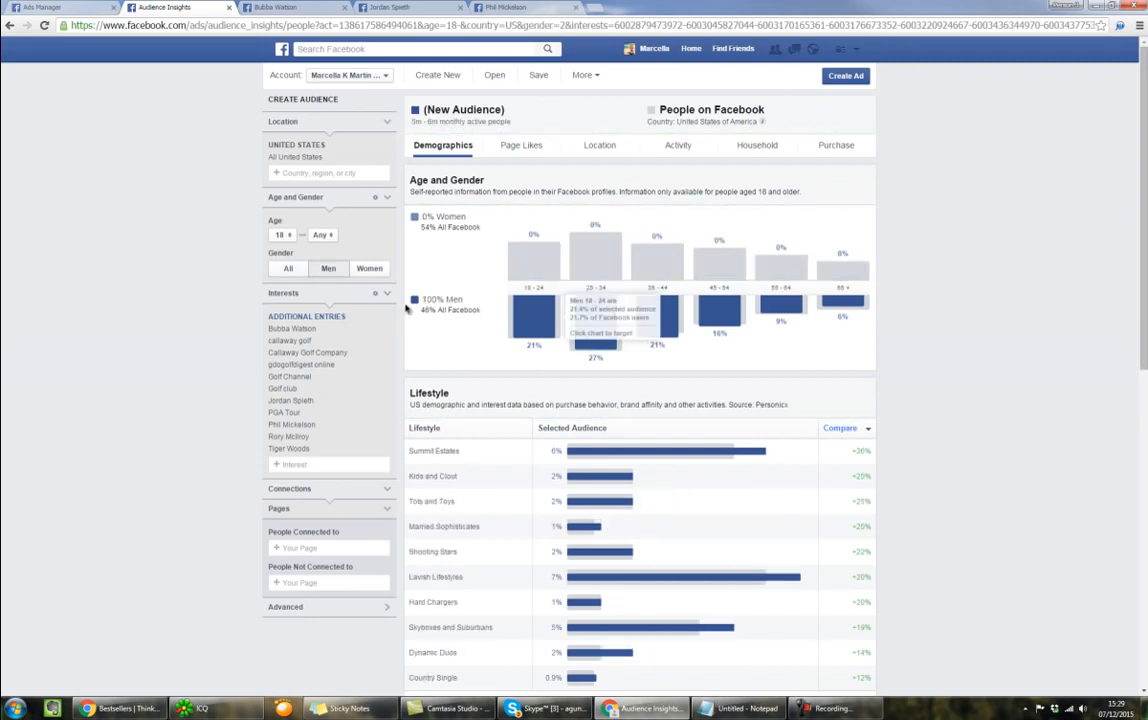
{"action": "left_click", "coordinate": [288, 268]}
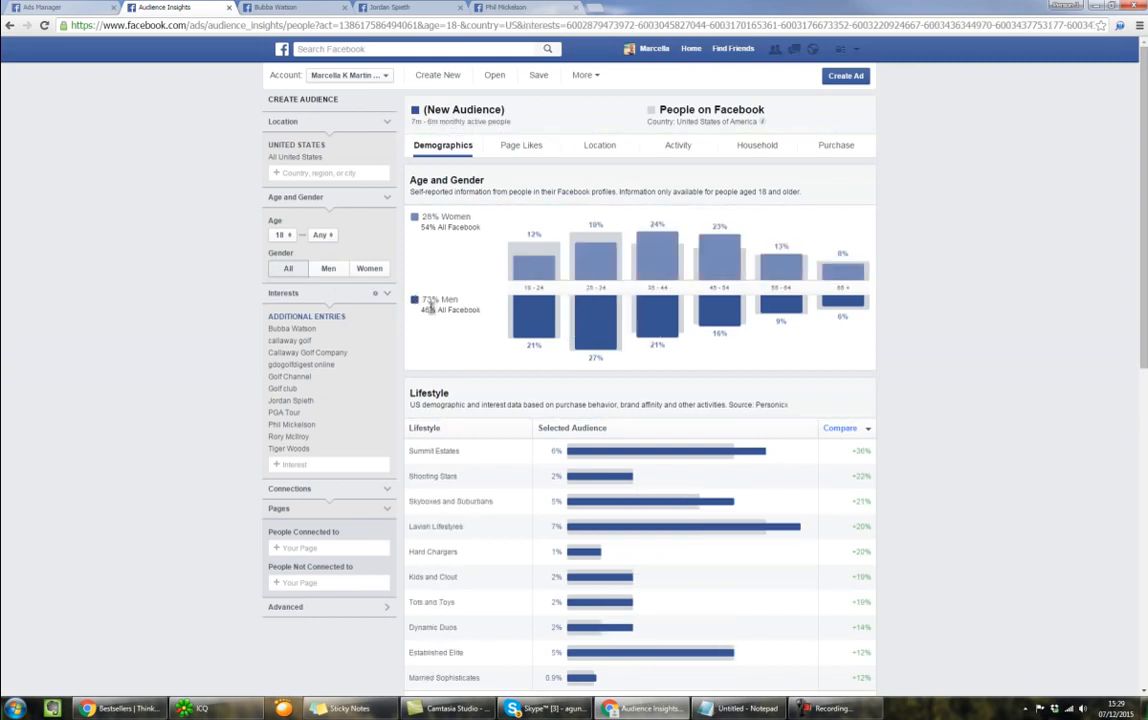
Step: Restrict the audience to men aged 25 to 65
{"action": "left_click", "coordinate": [327, 270]}
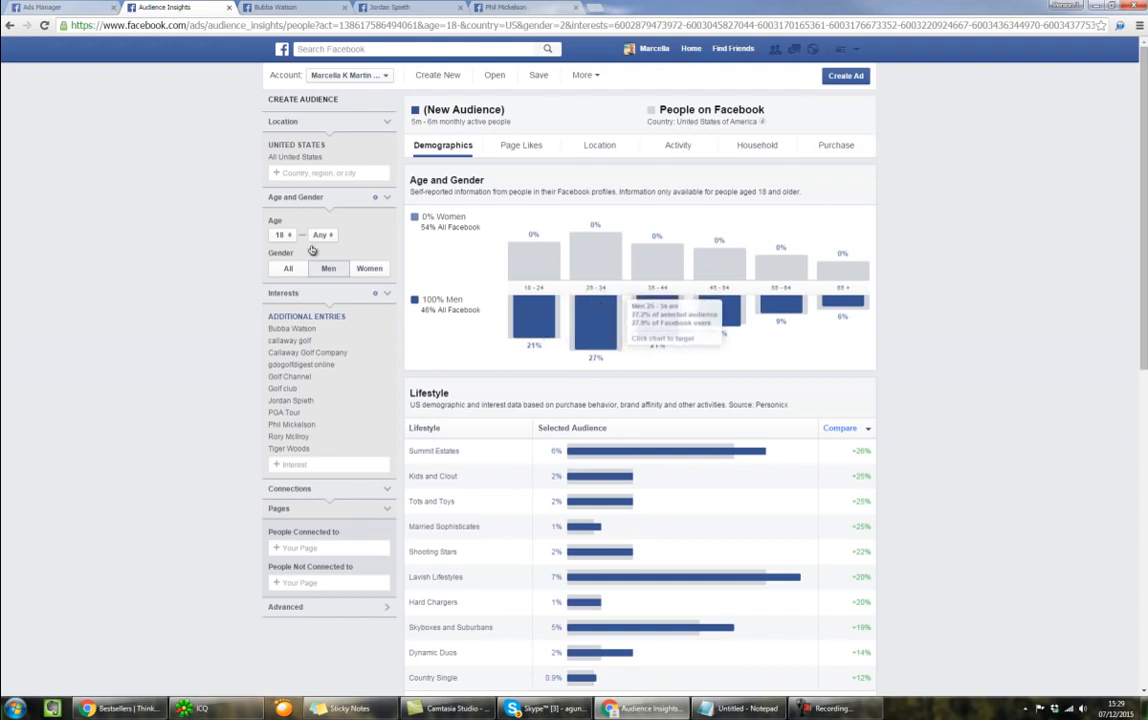
{"action": "left_click", "coordinate": [280, 234]}
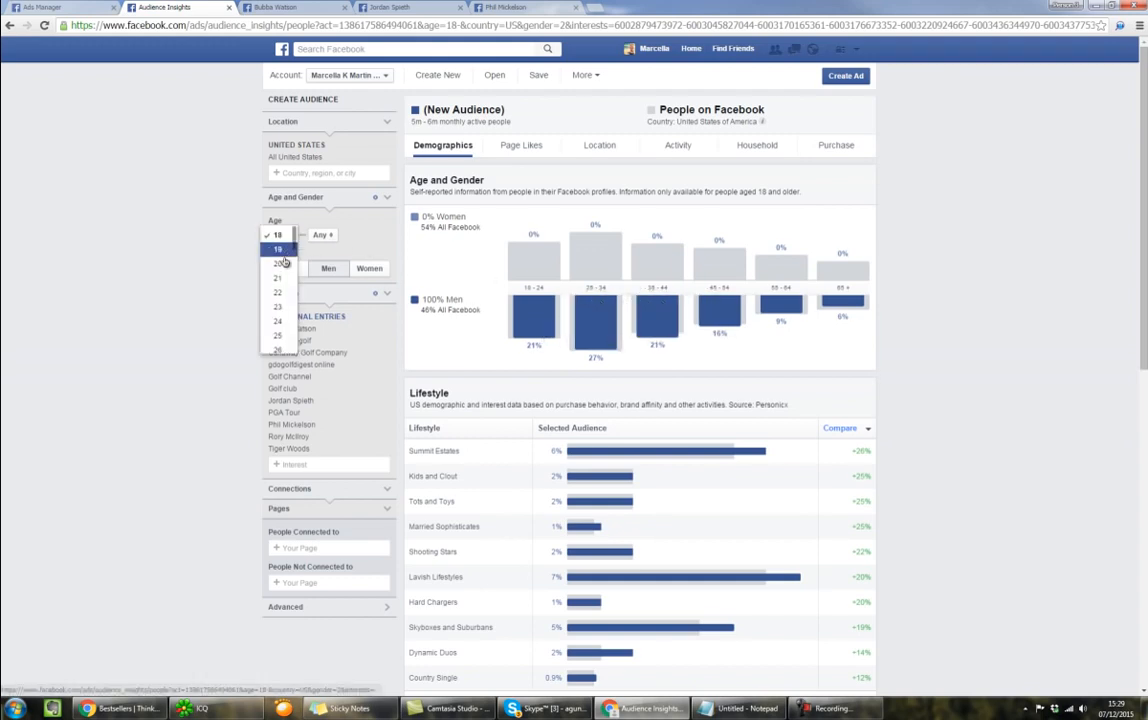
{"action": "left_click", "coordinate": [278, 336]}
{"action": "left_click", "coordinate": [322, 236]}
{"action": "scroll", "coordinate": [330, 315], "scroll_direction": "down", "scroll_amount": 5}
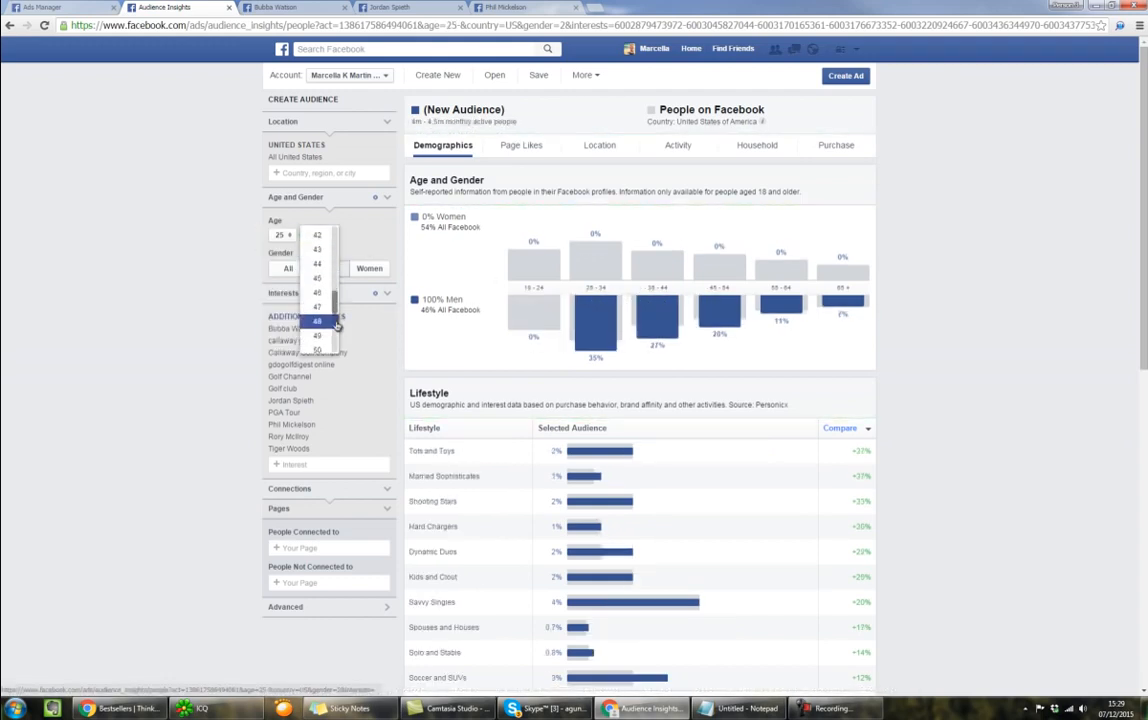
{"action": "scroll", "coordinate": [334, 322], "scroll_direction": "down", "scroll_amount": 5}
{"action": "left_click", "coordinate": [324, 340]}
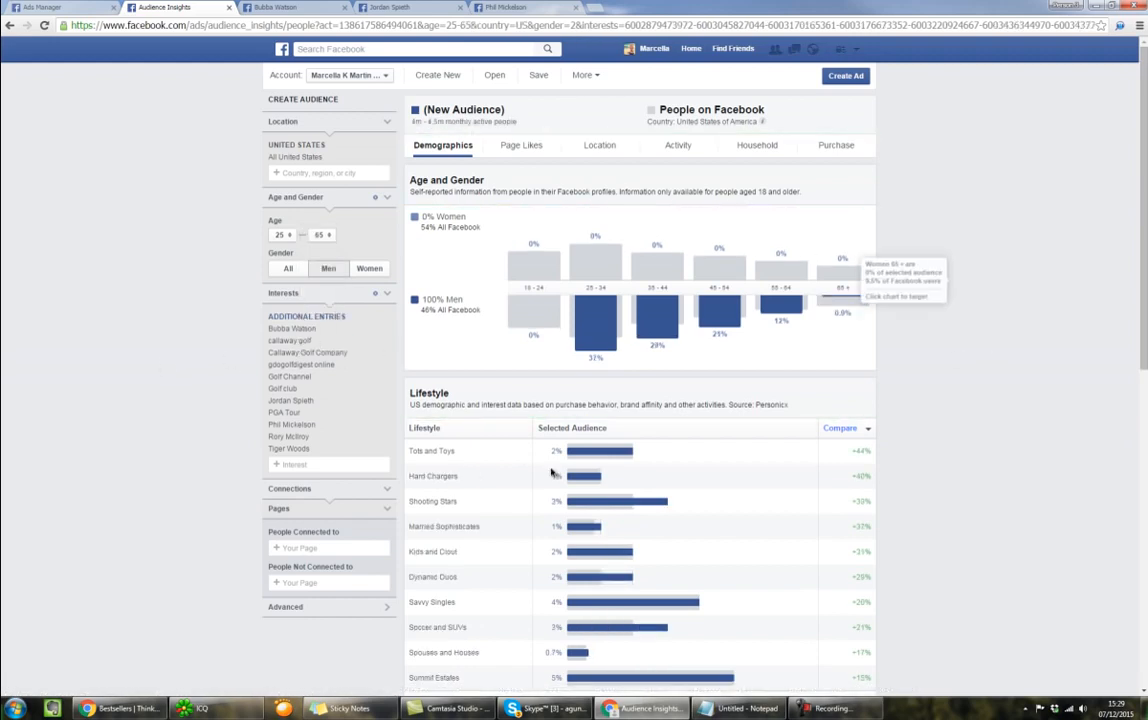
Step: Show the audience's page likes, sort the pages by highest affinity and examine the list
{"action": "left_click", "coordinate": [520, 147]}
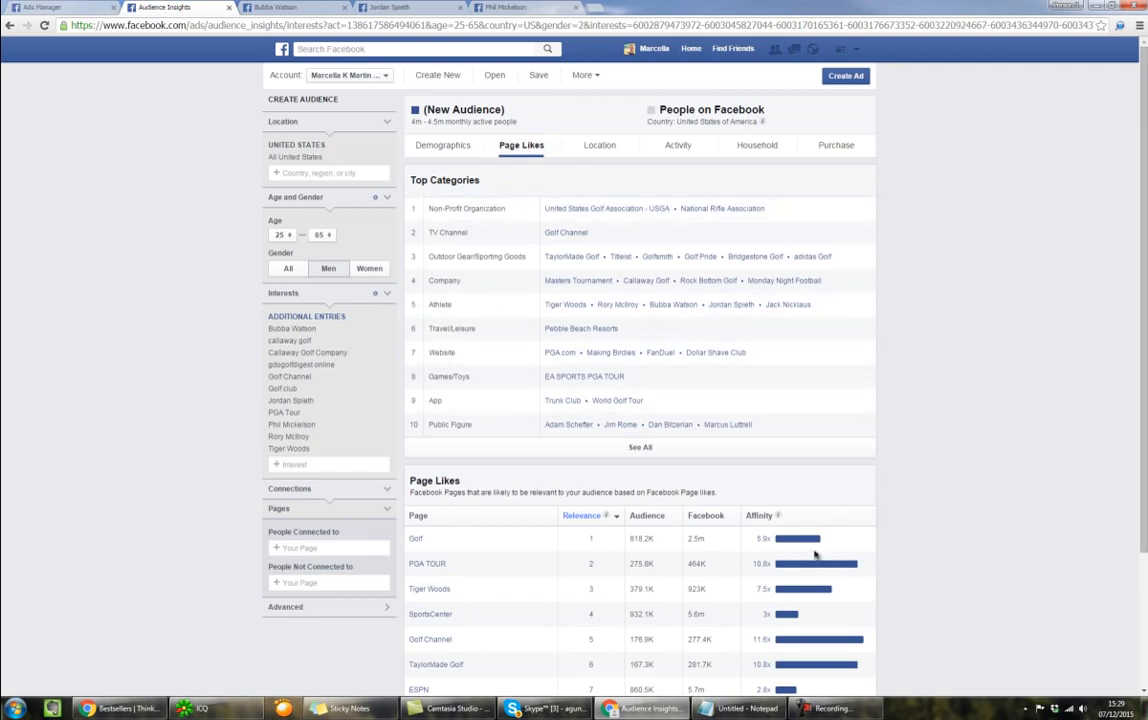
{"action": "left_click", "coordinate": [808, 516]}
{"action": "scroll", "coordinate": [951, 510], "scroll_direction": "down", "scroll_amount": 3}
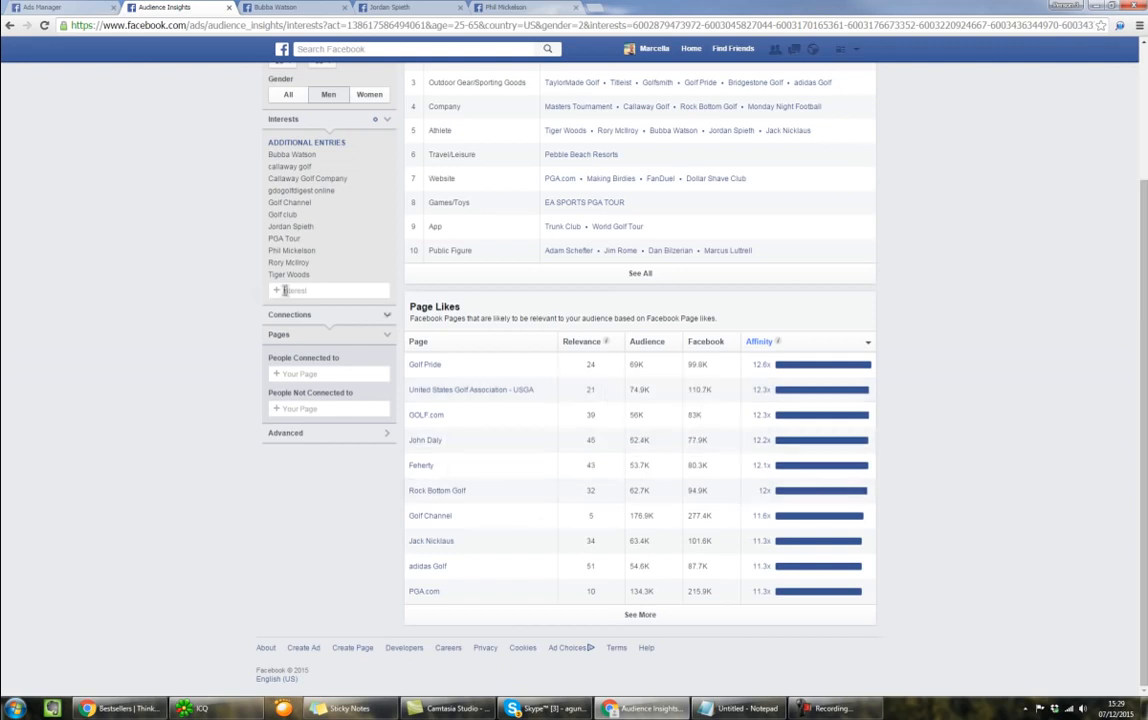
{"action": "scroll", "coordinate": [322, 503], "scroll_direction": "up", "scroll_amount": 2}
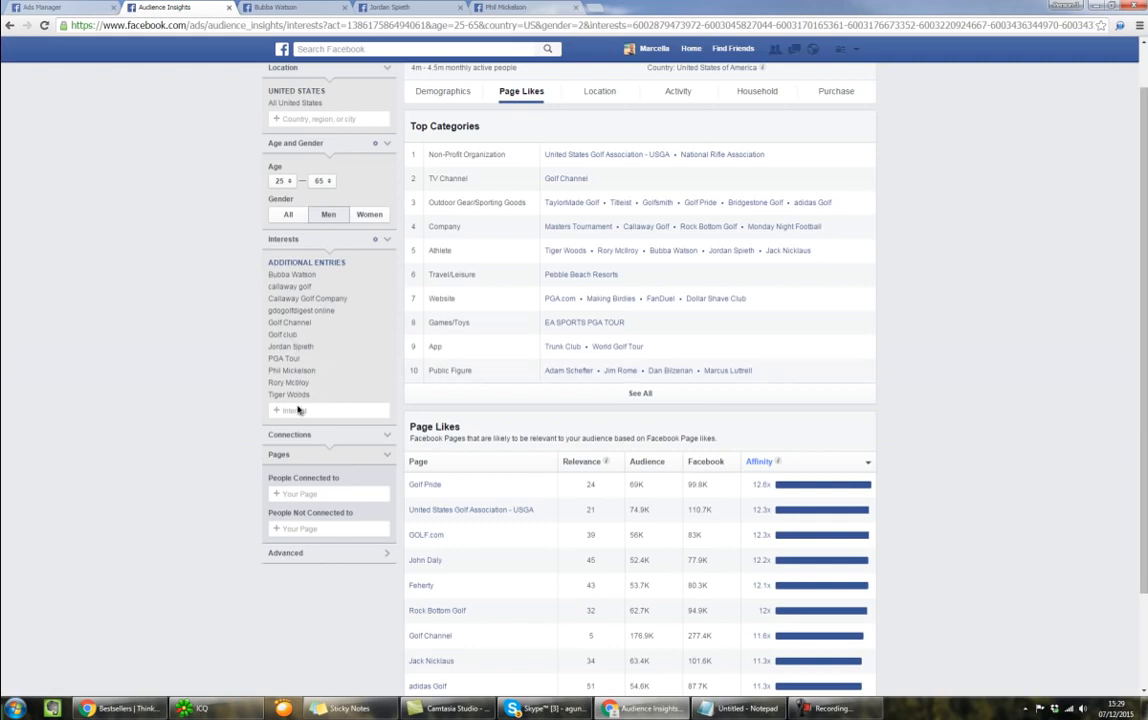
Step: Copy all the additional interest entries and paste them into Notepad below the line "Broad keyword yang cakupannya luas"
{"action": "left_click_drag", "start_coordinate": [0, 280], "coordinate": [966, 158]}
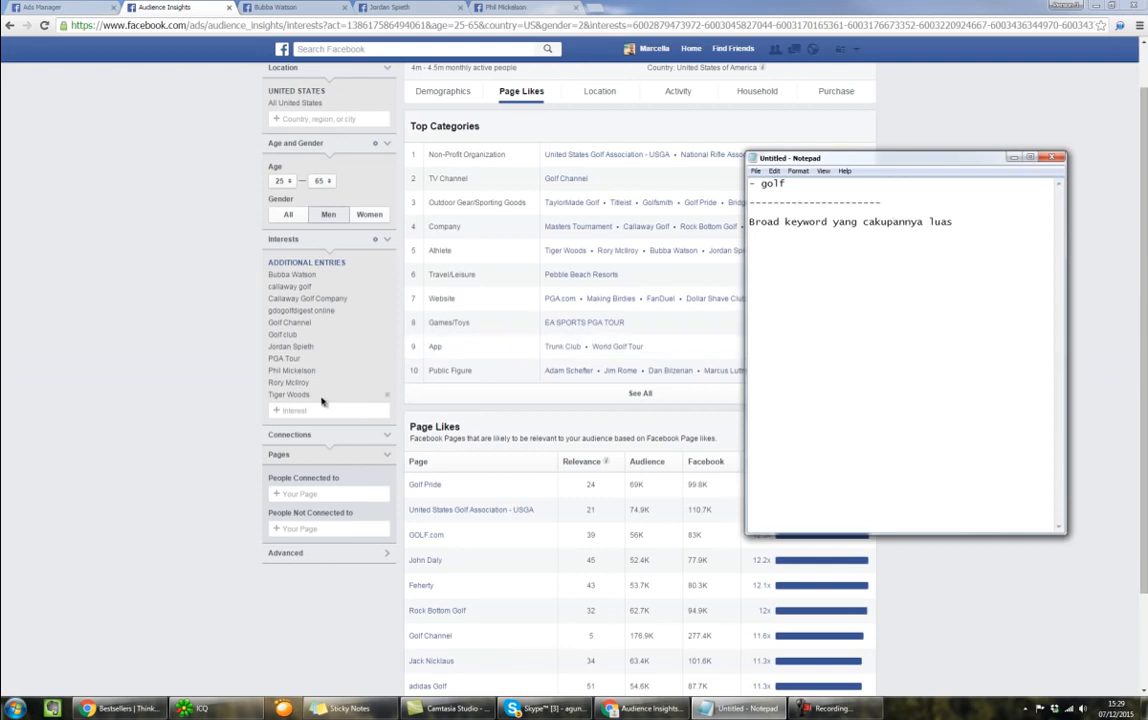
{"action": "left_click_drag", "start_coordinate": [312, 395], "coordinate": [280, 338]}
{"action": "left_click", "coordinate": [228, 344]}
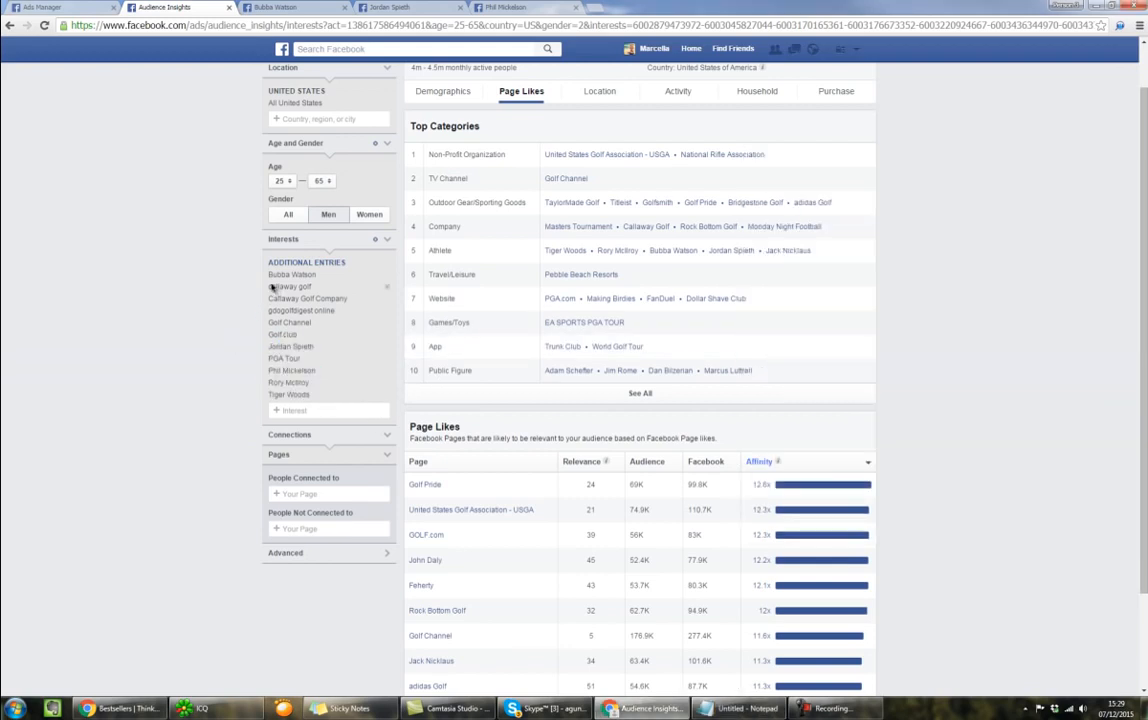
{"action": "left_click_drag", "start_coordinate": [269, 278], "coordinate": [318, 393]}
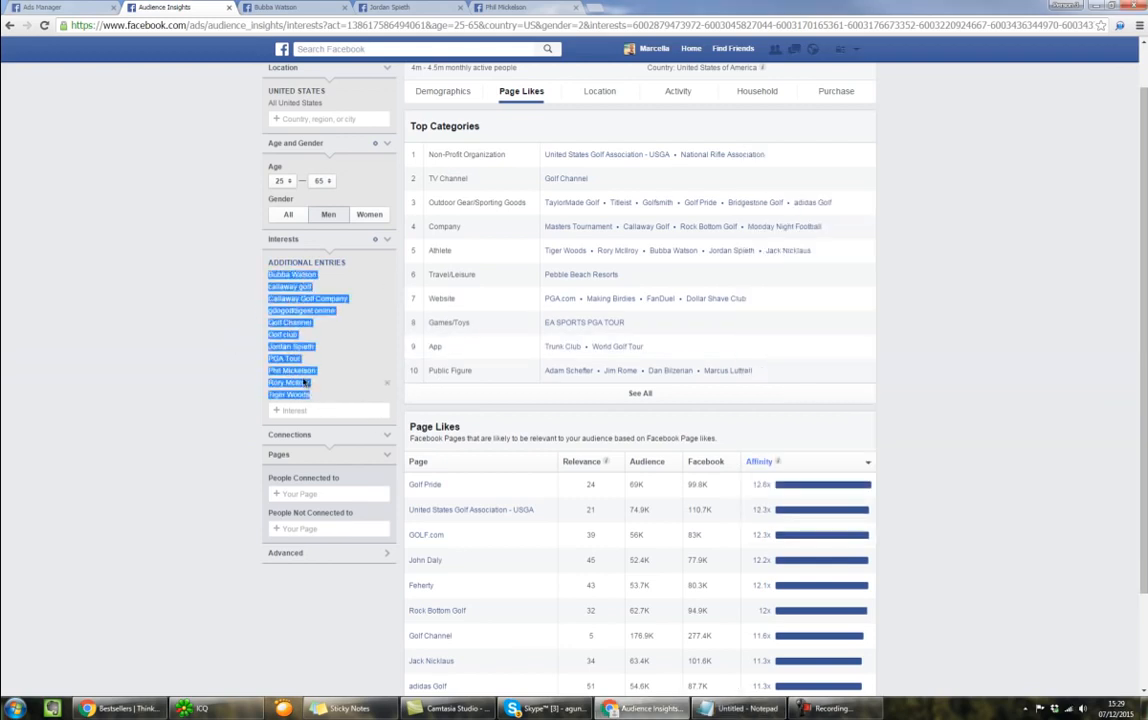
{"action": "right_click", "coordinate": [300, 373]}
{"action": "left_click", "coordinate": [320, 377]}
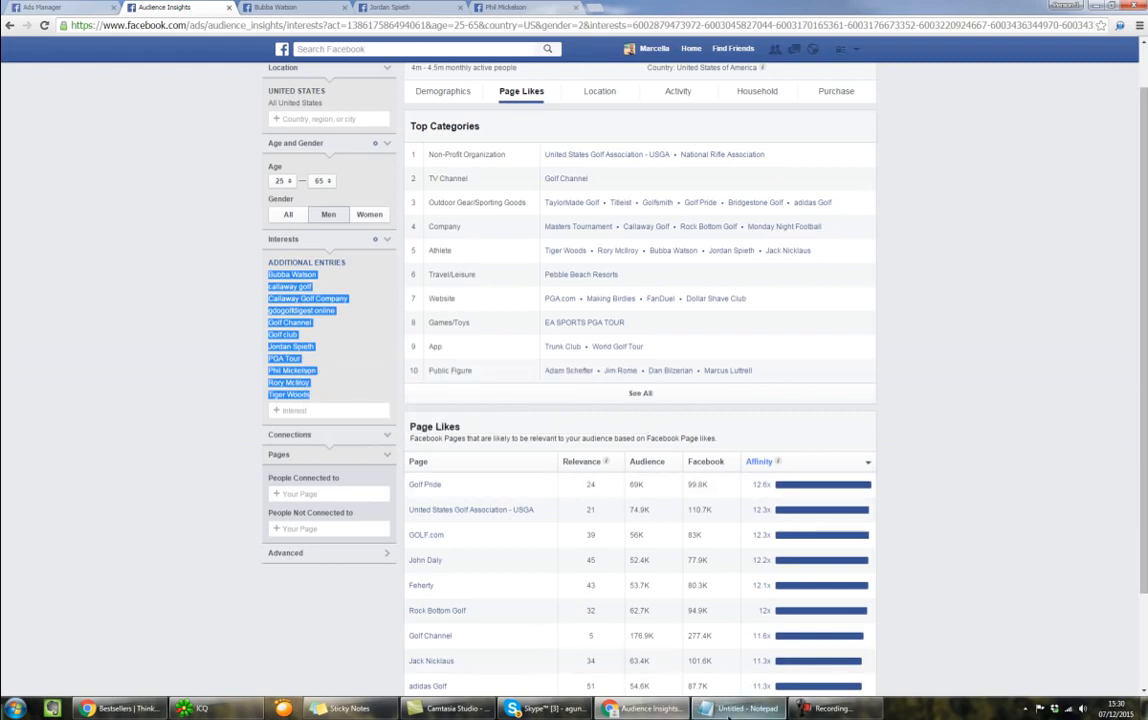
{"action": "key", "text": "alt+Tab"}
{"action": "left_click", "coordinate": [975, 226]}
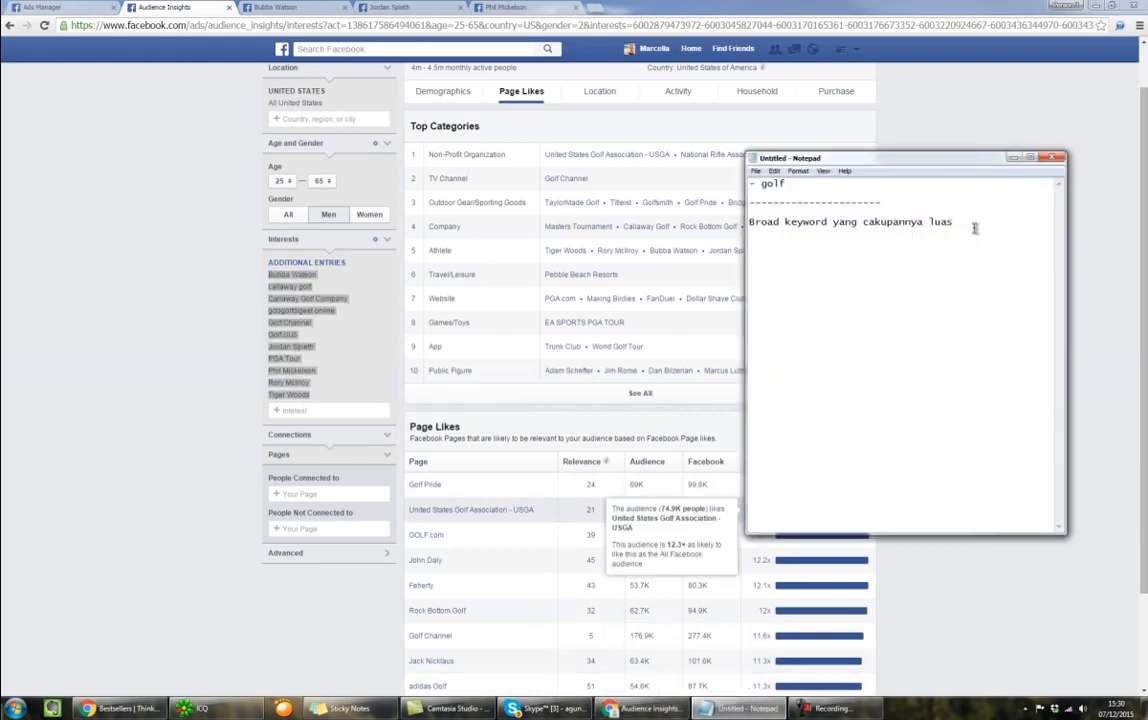
{"action": "key", "text": "ctrl+v"}
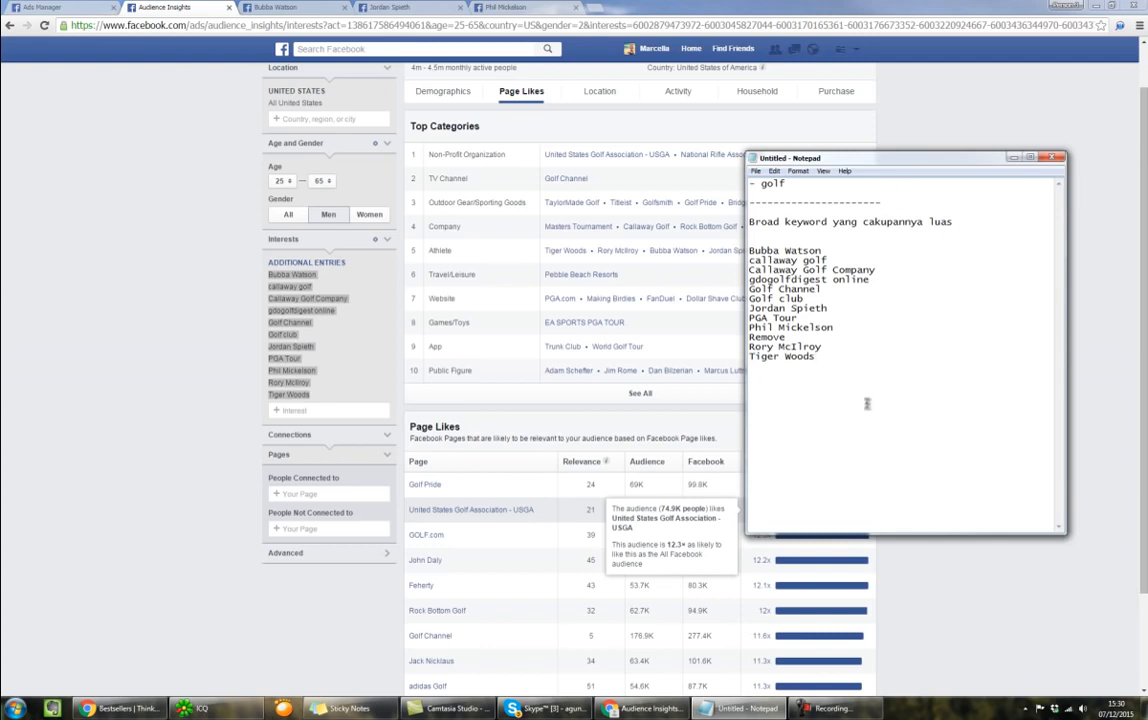
Step: Delete the stray "Remove" line from the pasted interest list and minimize Notepad
{"action": "left_click_drag", "start_coordinate": [818, 356], "coordinate": [746, 339]}
{"action": "left_click", "coordinate": [822, 344]}
{"action": "left_click", "coordinate": [783, 338]}
{"action": "key", "text": "BackSpace"}
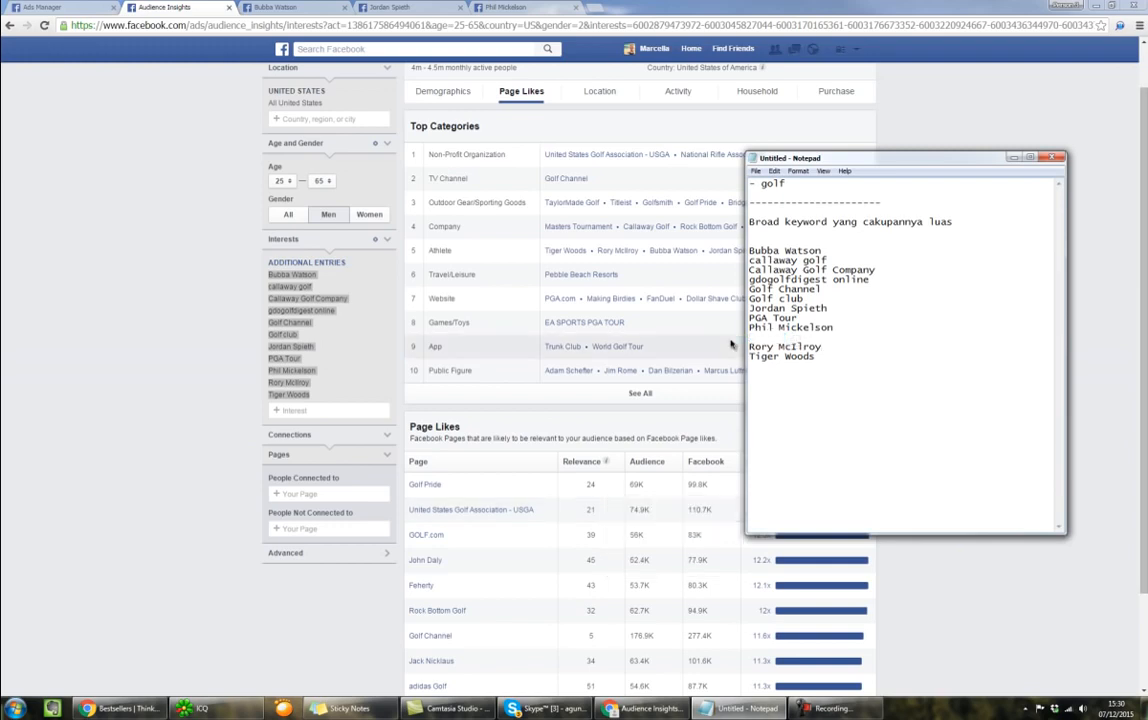
{"action": "key", "text": "BackSpace"}
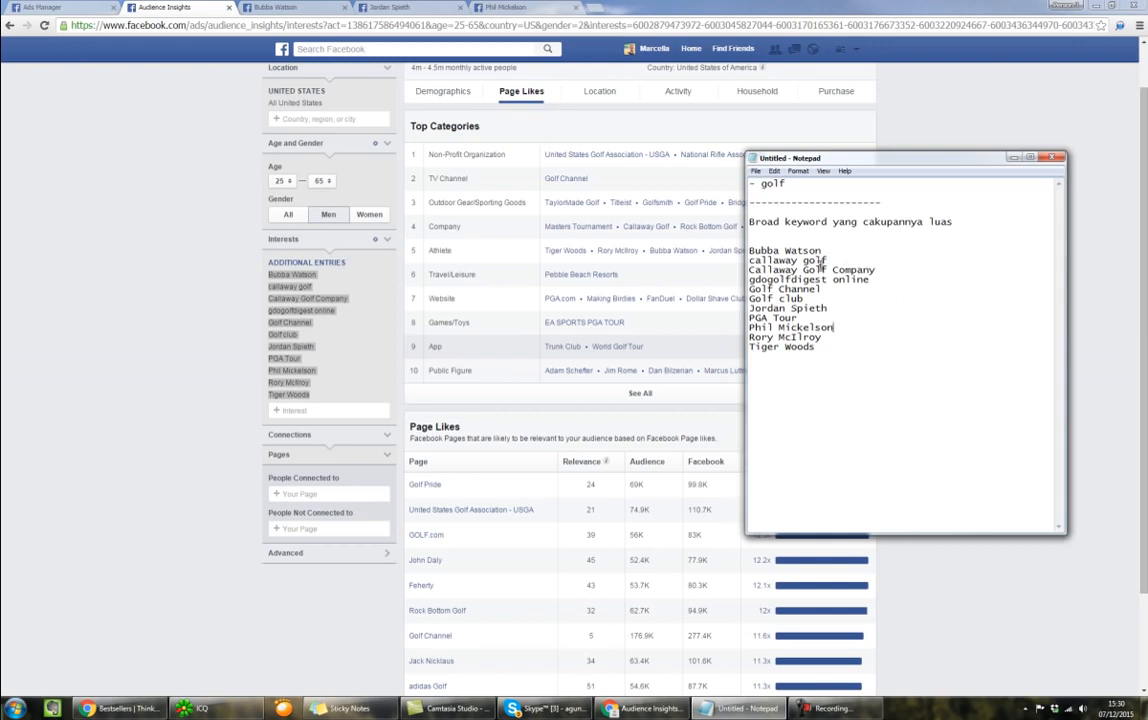
{"action": "left_click_drag", "start_coordinate": [827, 347], "coordinate": [747, 349]}
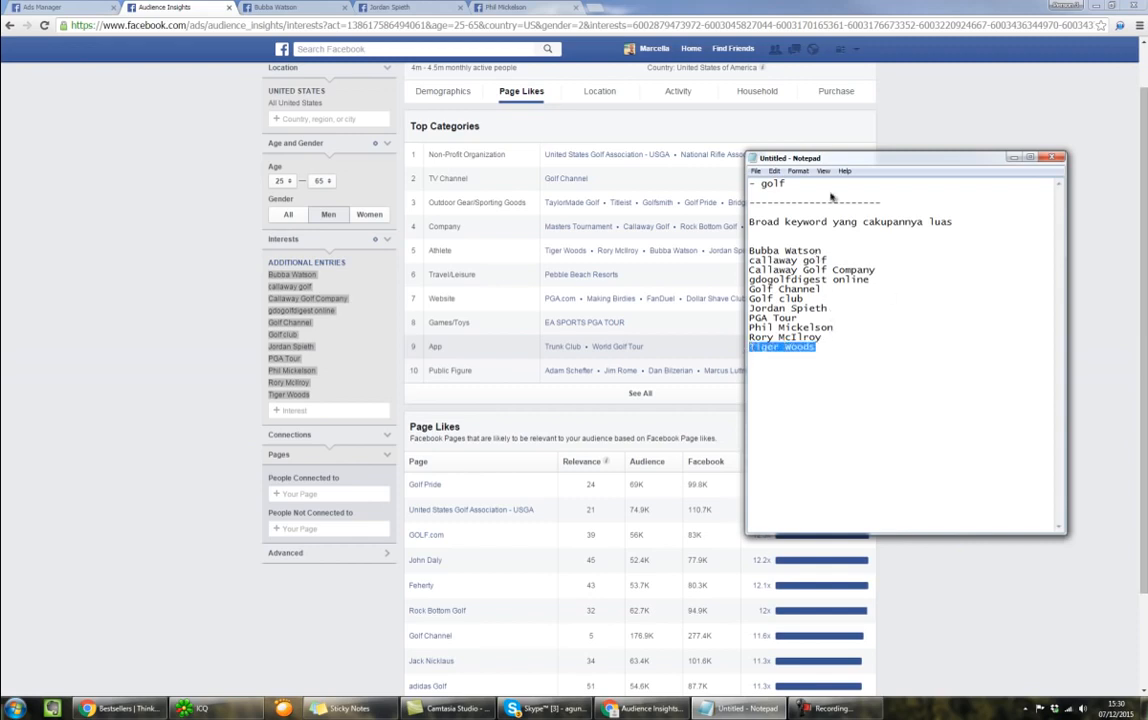
{"action": "left_click", "coordinate": [1014, 157]}
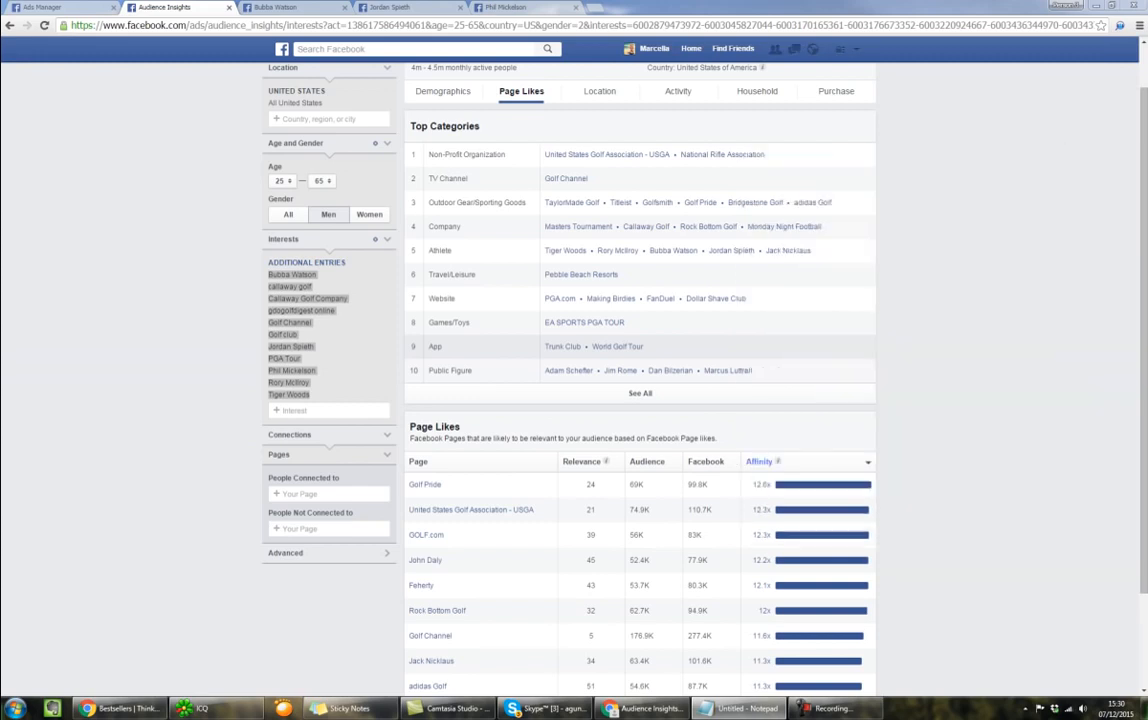
Step: Remove Tiger Woods from the audience's interests and re-sort the page likes by highest affinity
{"action": "left_click", "coordinate": [926, 413]}
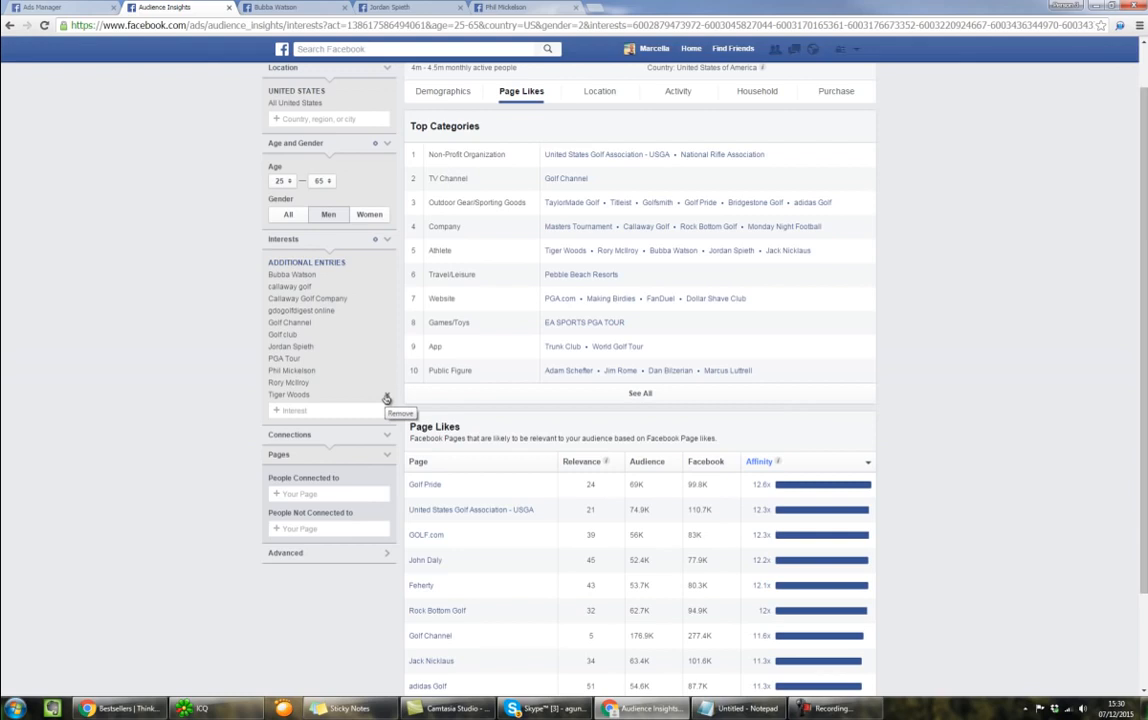
{"action": "left_click", "coordinate": [387, 399]}
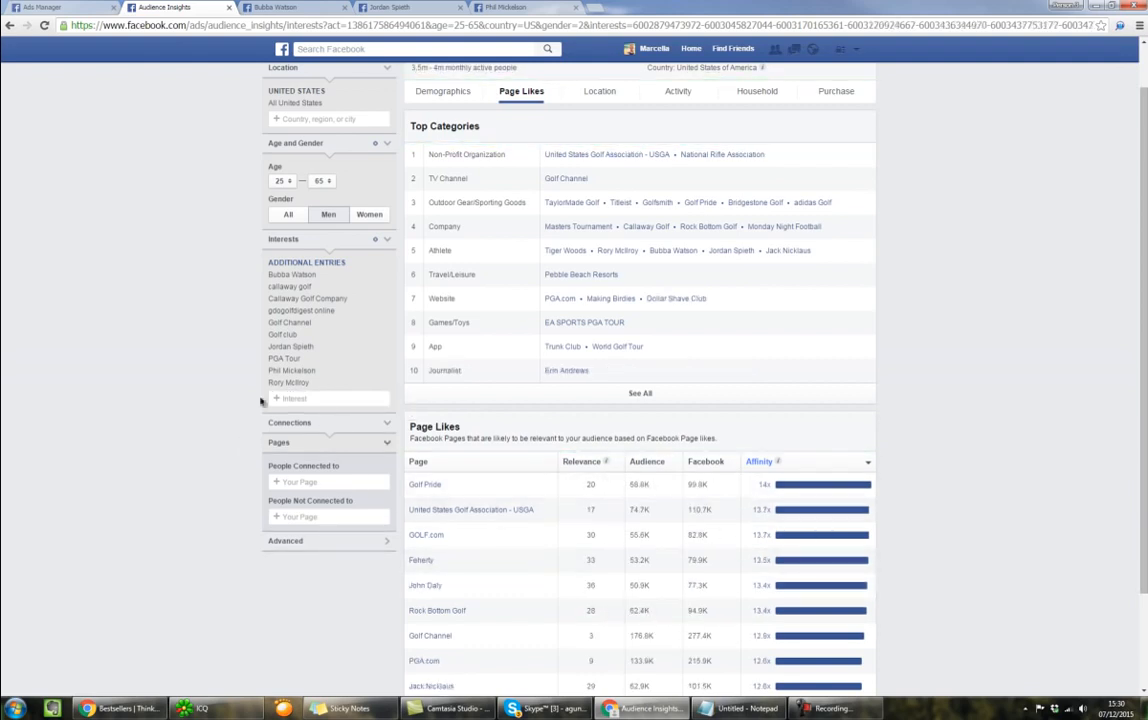
{"action": "left_click", "coordinate": [802, 460]}
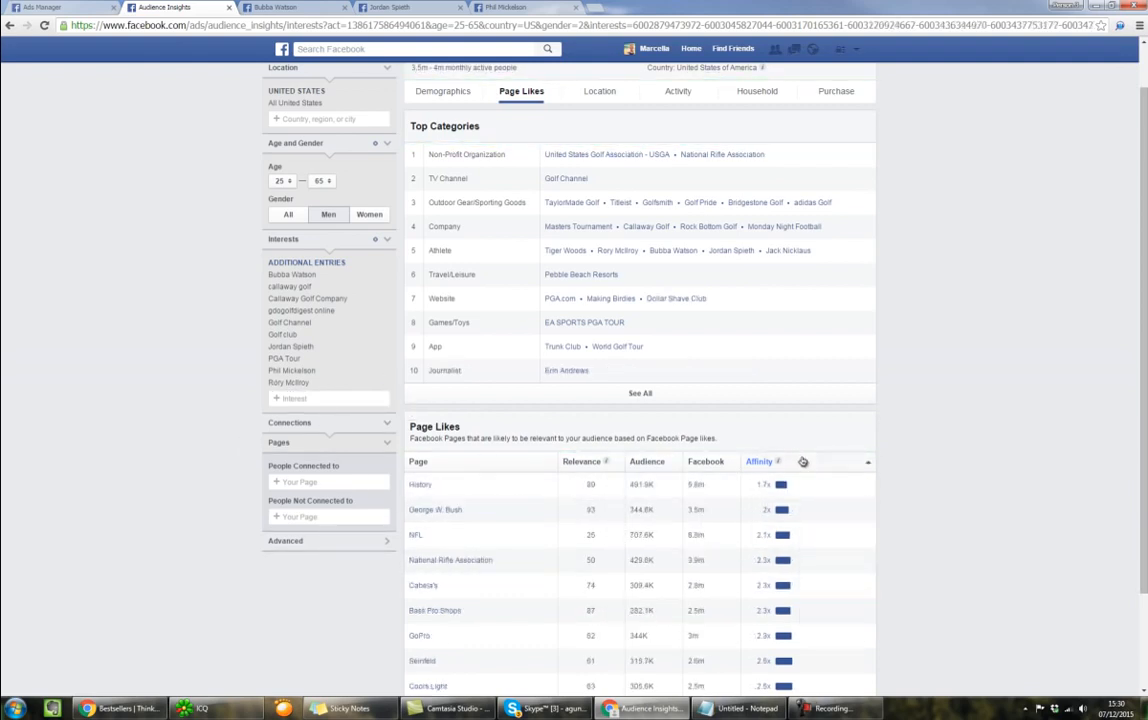
{"action": "left_click", "coordinate": [802, 461]}
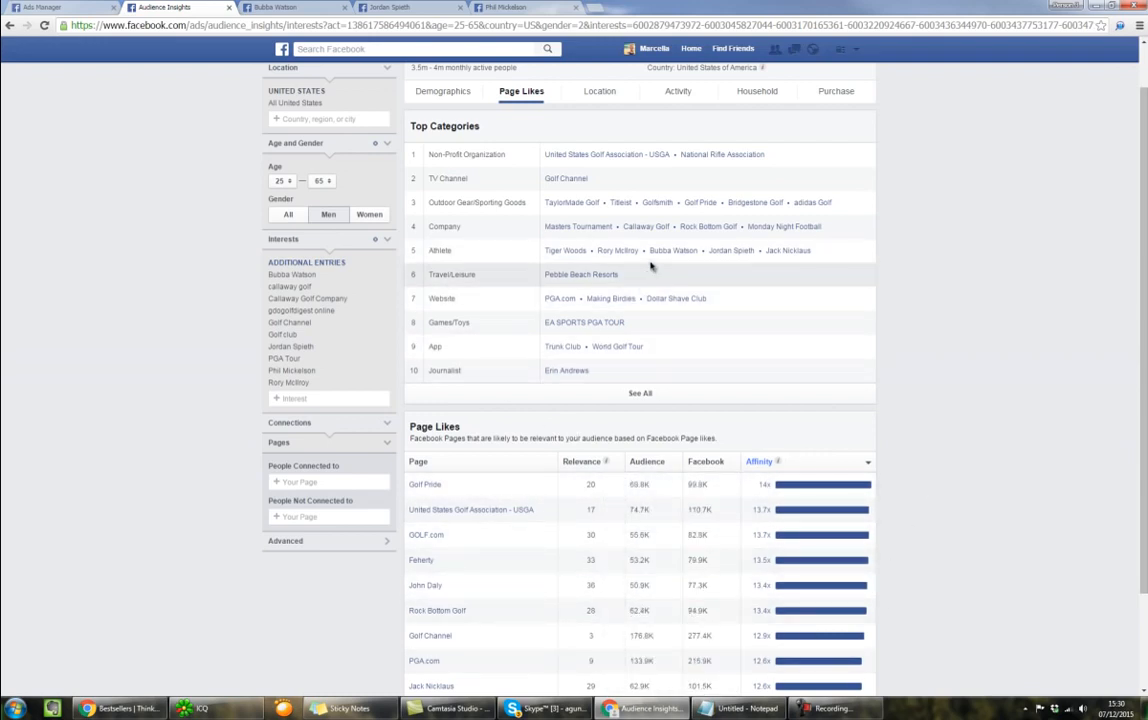
Step: Open the Jack Nicklaus page separately, close the Bubba Watson, Jordan Spieth and Phil Mickelson pages, and look over his page
{"action": "right_click", "coordinate": [800, 252]}
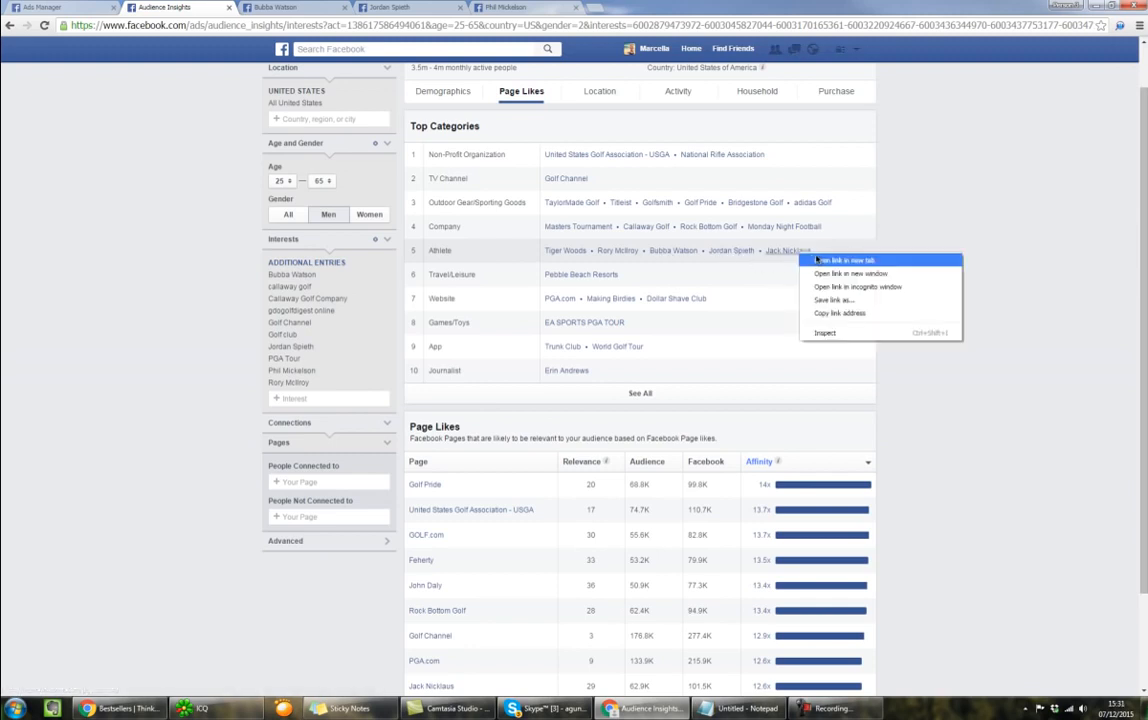
{"action": "left_click", "coordinate": [817, 259]}
{"action": "left_click", "coordinate": [346, 8]}
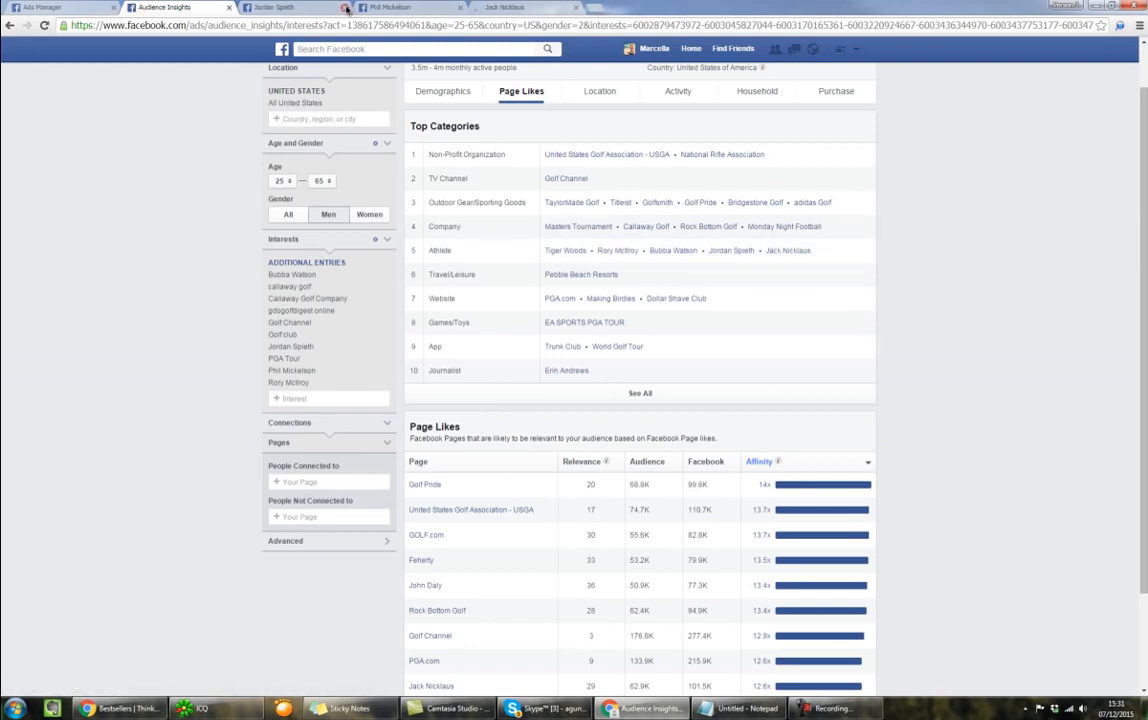
{"action": "left_click", "coordinate": [346, 8]}
{"action": "left_click", "coordinate": [346, 8]}
{"action": "left_click", "coordinate": [285, 8]}
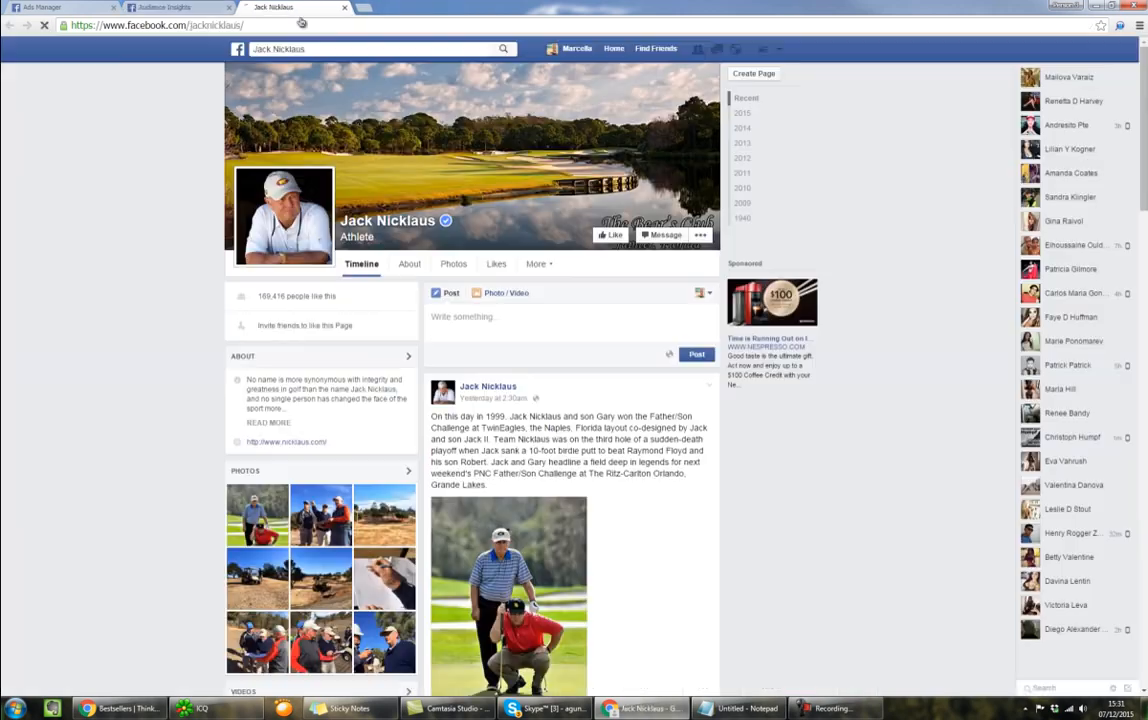
{"action": "scroll", "coordinate": [790, 473], "scroll_direction": "down", "scroll_amount": 3}
{"action": "scroll", "coordinate": [787, 472], "scroll_direction": "up", "scroll_amount": 3}
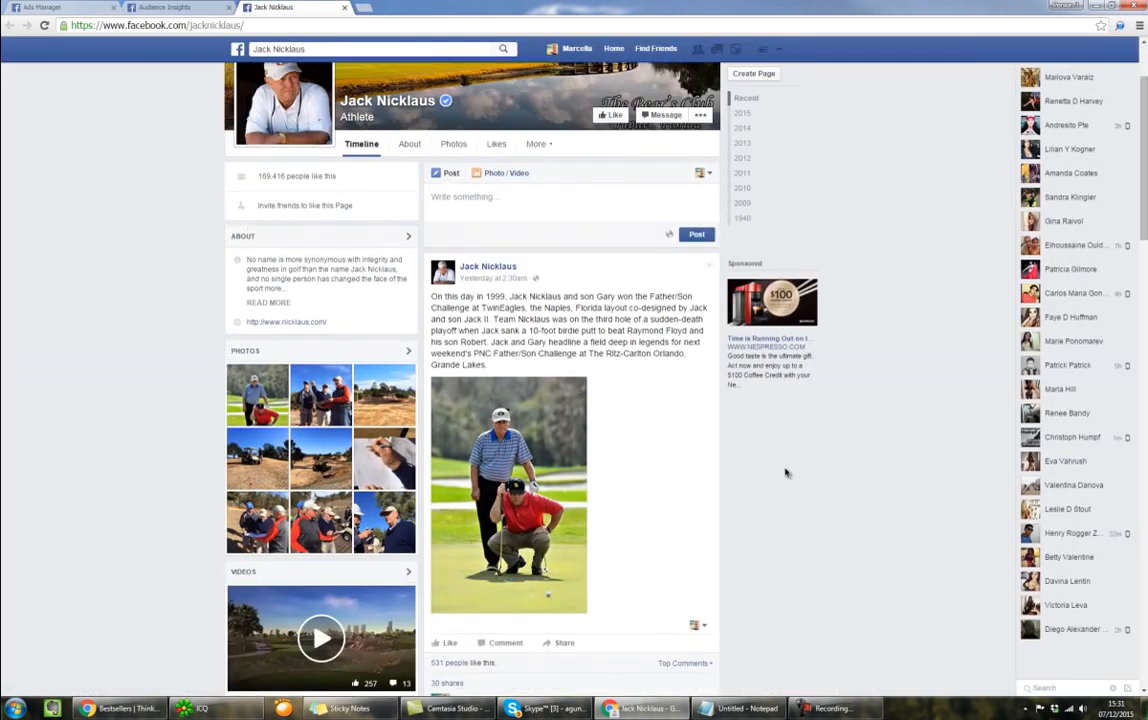
Step: Return to Audience Insights and add Jack Nicklaus to the audience's interests
{"action": "left_click", "coordinate": [182, 8]}
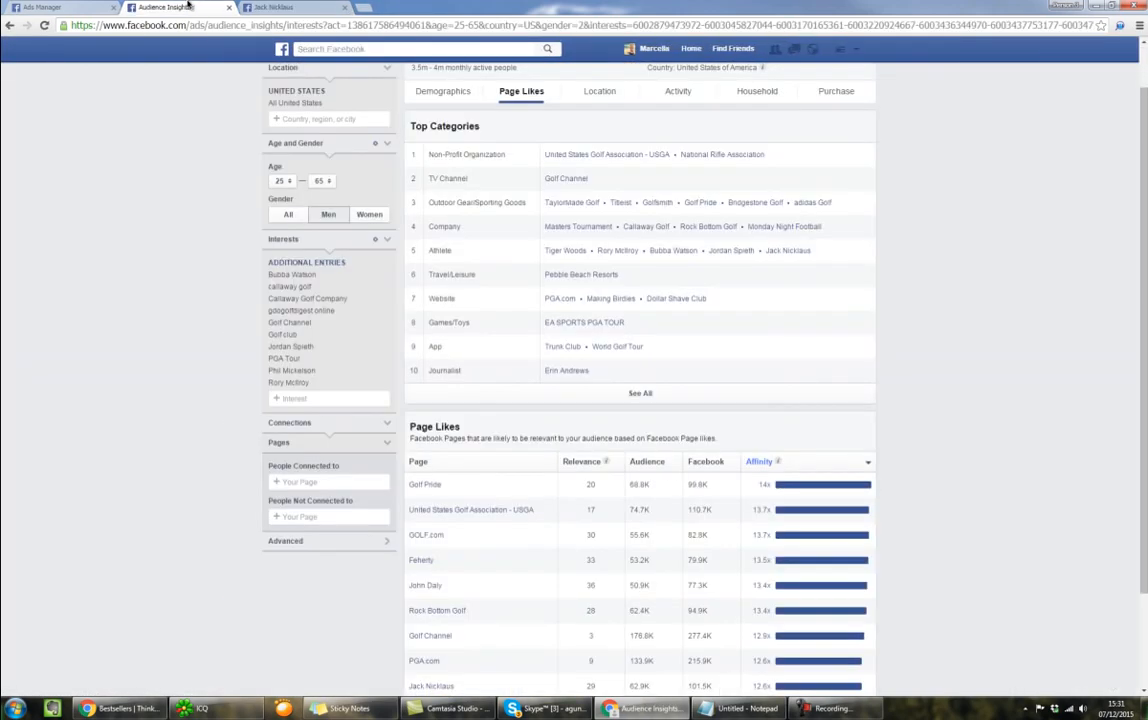
{"action": "left_click", "coordinate": [266, 7]}
{"action": "left_click", "coordinate": [180, 8]}
{"action": "left_click", "coordinate": [337, 399]}
{"action": "type", "text": "jack"}
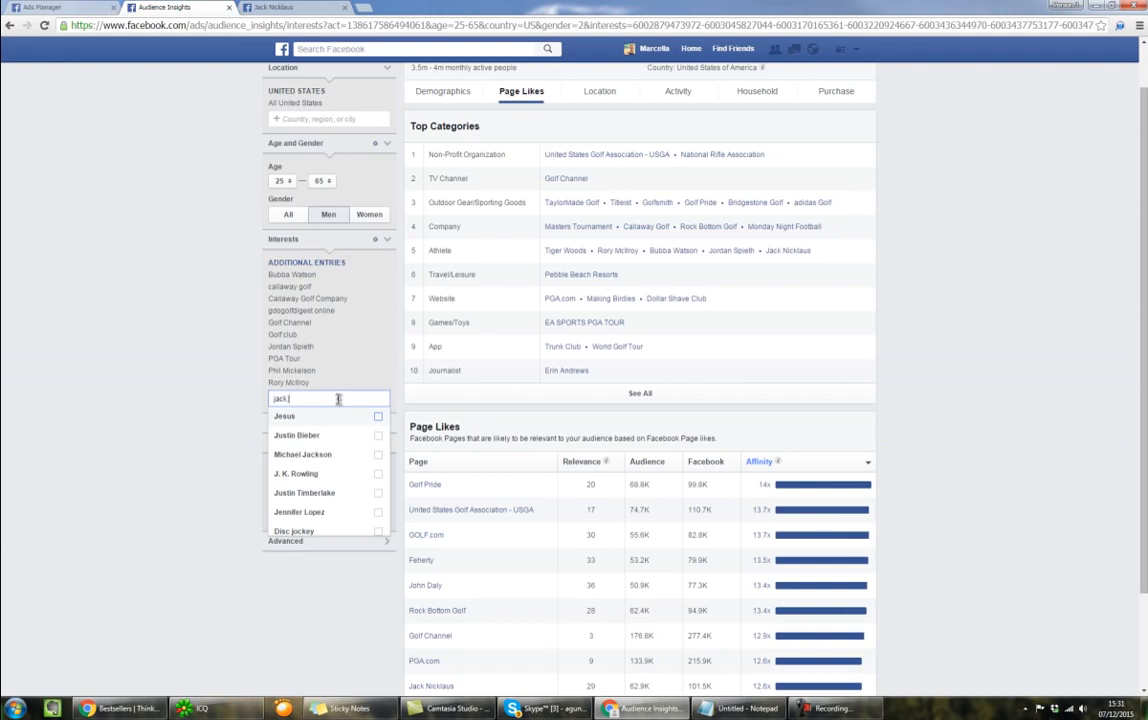
{"action": "type", "text": " ni"}
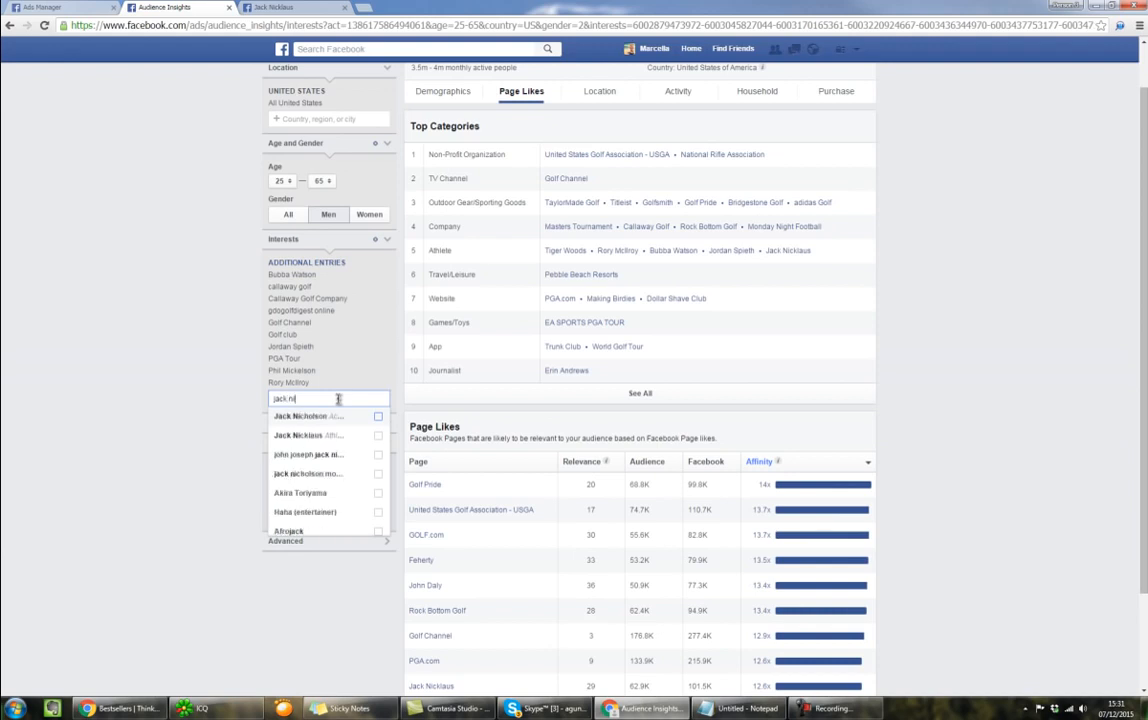
{"action": "left_click", "coordinate": [326, 436]}
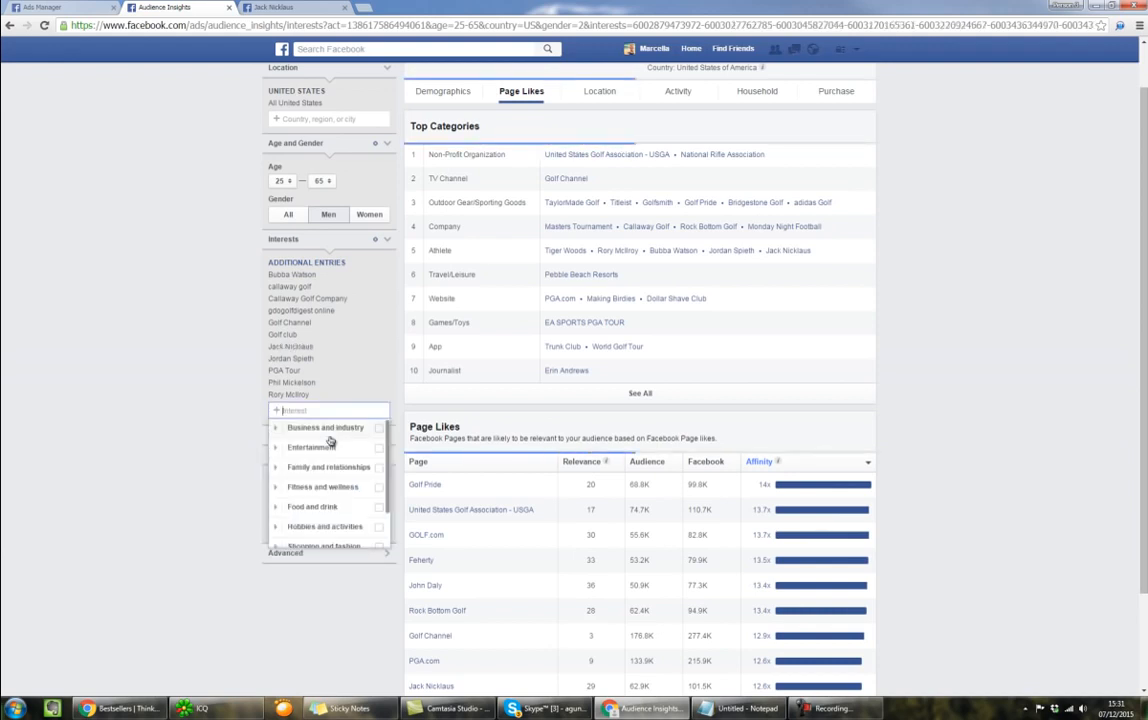
{"action": "left_click", "coordinate": [867, 332]}
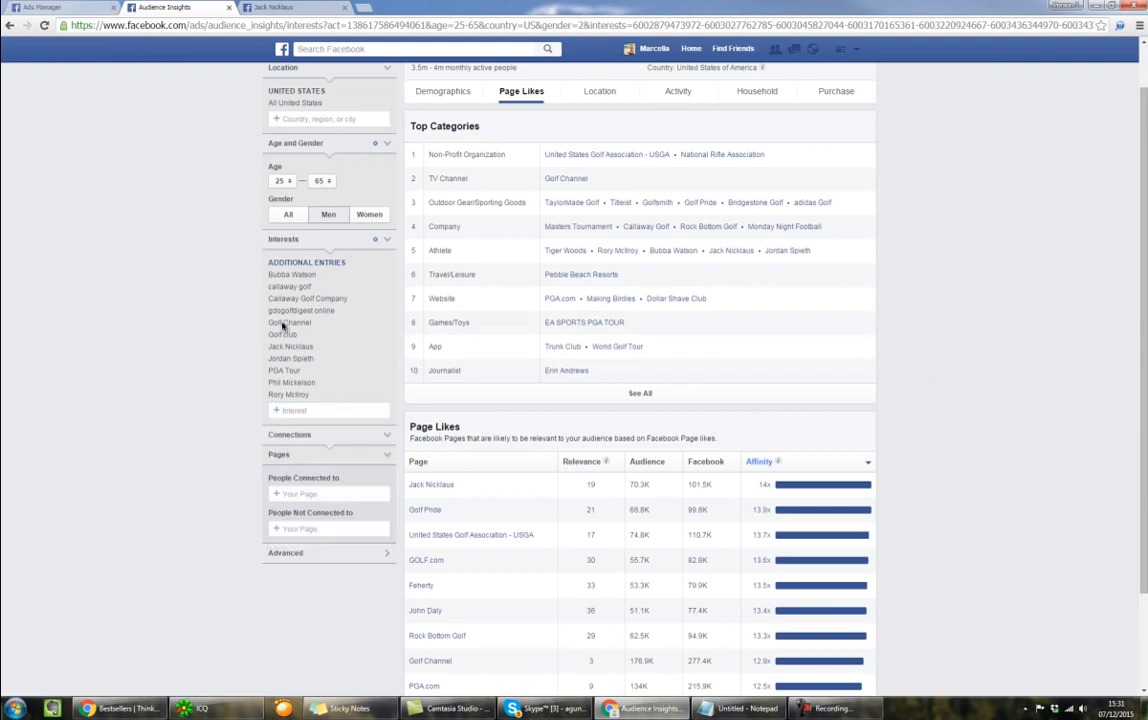
Step: Search the interests for taylor made golf
{"action": "scroll", "coordinate": [404, 416], "scroll_direction": "up", "scroll_amount": 1}
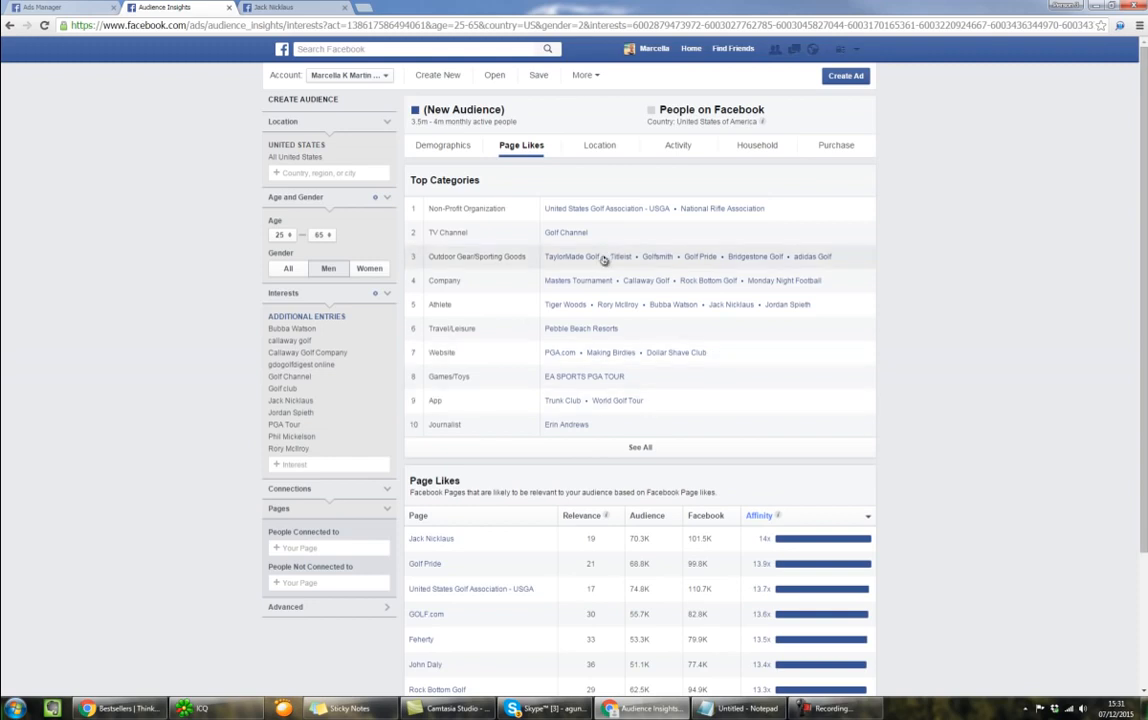
{"action": "left_click", "coordinate": [353, 464]}
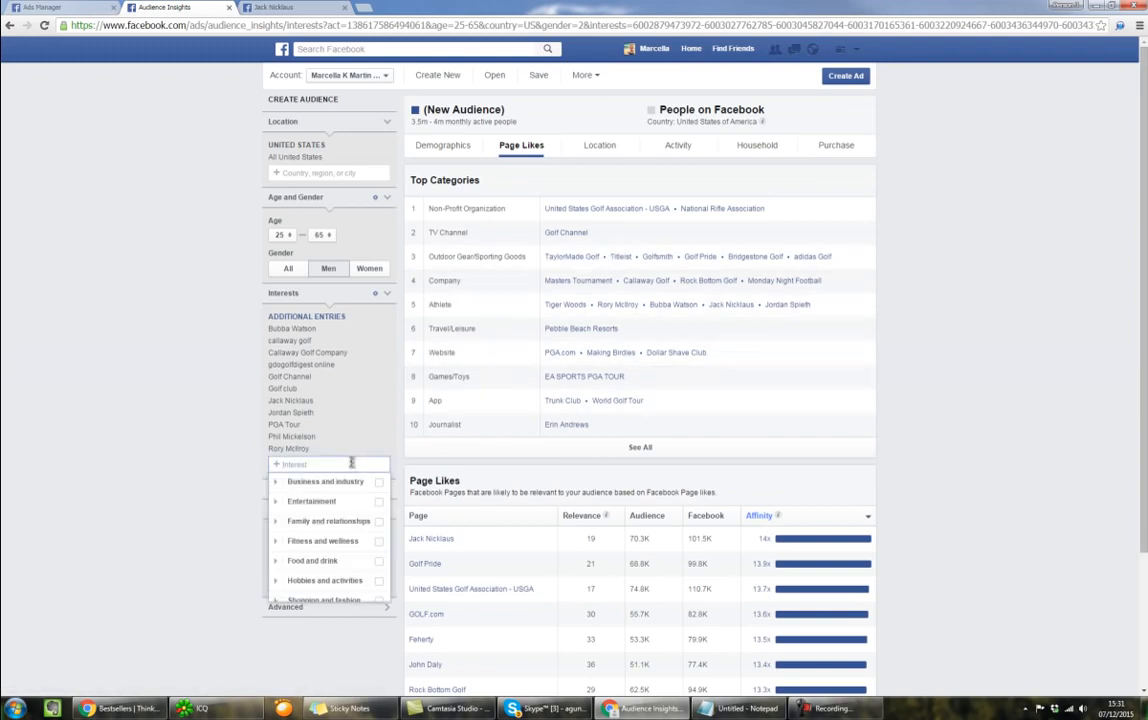
{"action": "type", "text": "tayl"}
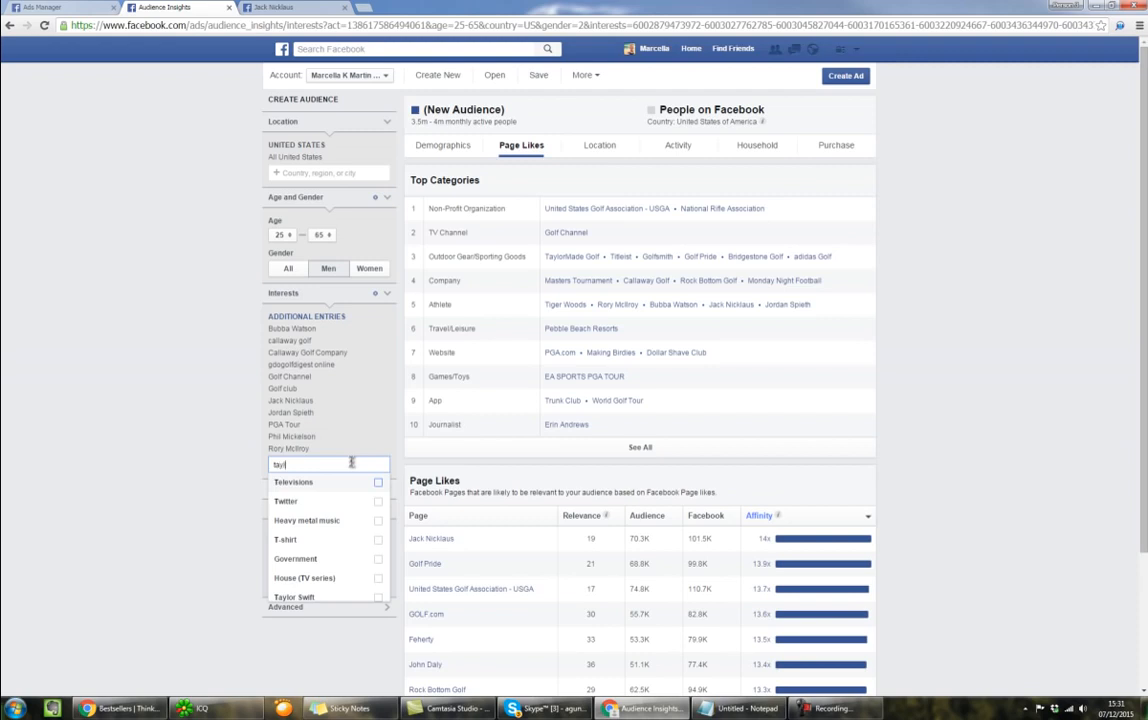
{"action": "type", "text": "or made golf"}
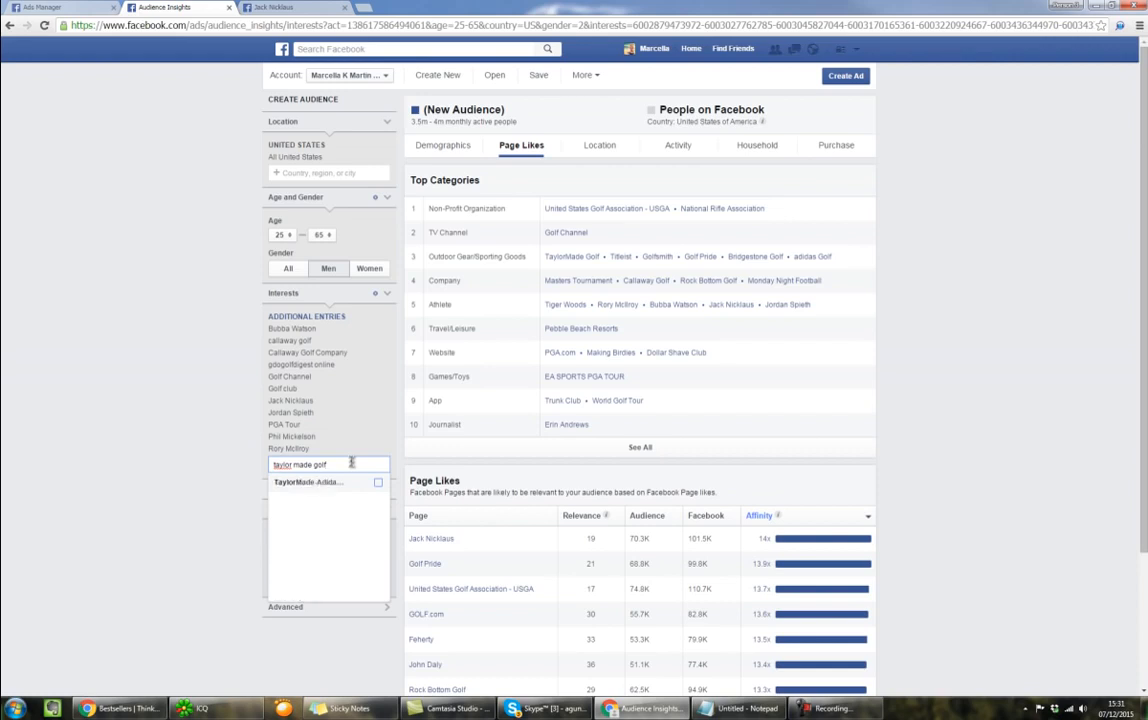
Step: Replace the interest search with golfsmith and add both golfsmith entries to the audience's interests
{"action": "key", "text": "BackSpace"}
{"action": "key", "text": "BackSpace"}
{"action": "key", "text": "BackSpace"}
{"action": "key", "text": "BackSpace"}
{"action": "key", "text": "BackSpace"}
{"action": "key", "text": "BackSpace"}
{"action": "key", "text": "BackSpace"}
{"action": "key", "text": "BackSpace"}
{"action": "key", "text": "BackSpace"}
{"action": "key", "text": "BackSpace"}
{"action": "key", "text": "BackSpace"}
{"action": "key", "text": "BackSpace"}
{"action": "key", "text": "BackSpace"}
{"action": "key", "text": "BackSpace"}
{"action": "key", "text": "BackSpace"}
{"action": "key", "text": "BackSpace"}
{"action": "type", "text": "golfsmith"}
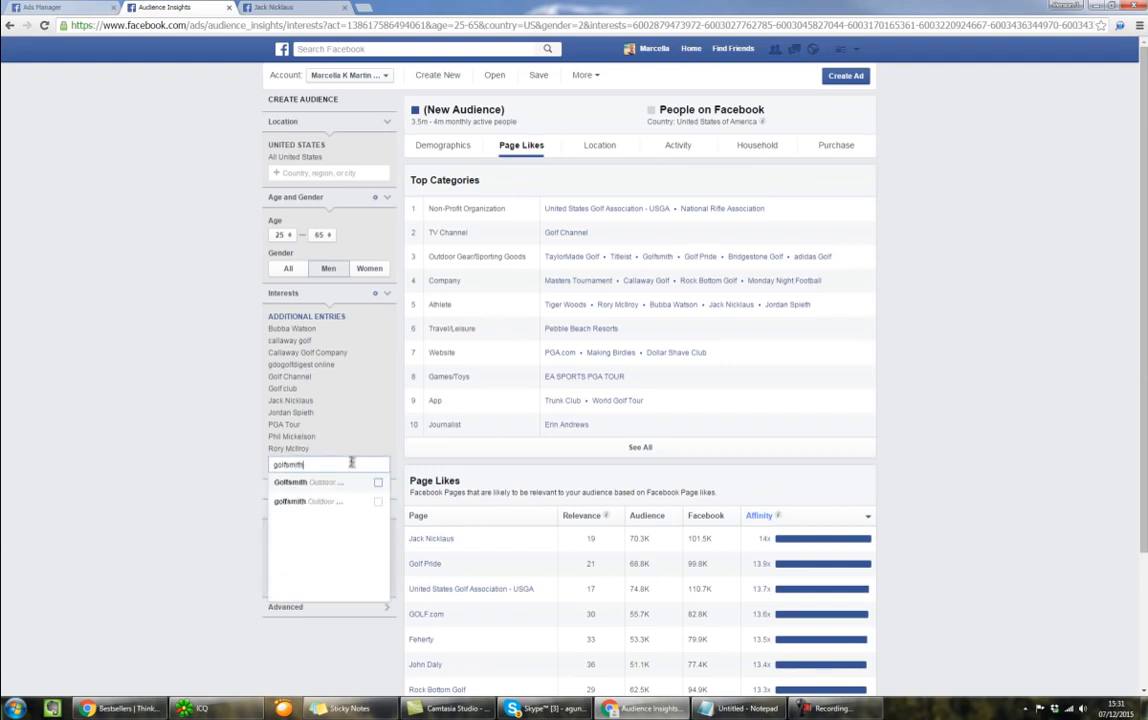
{"action": "left_click", "coordinate": [333, 482]}
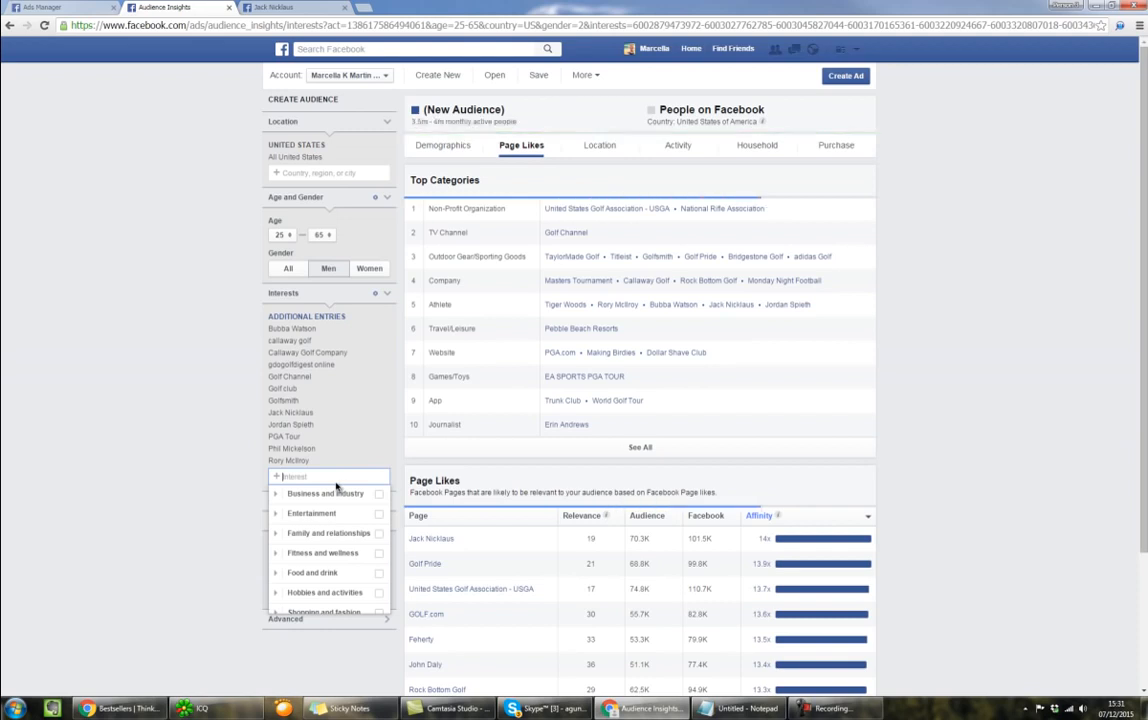
{"action": "type", "text": "golf"}
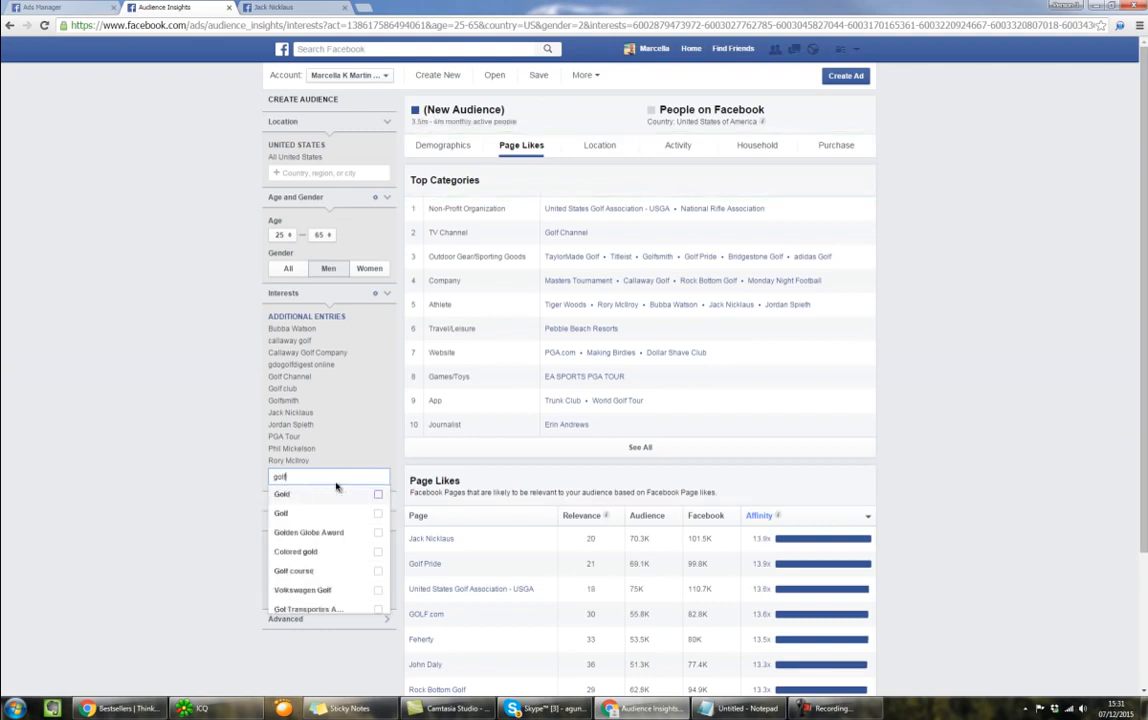
{"action": "type", "text": "smith"}
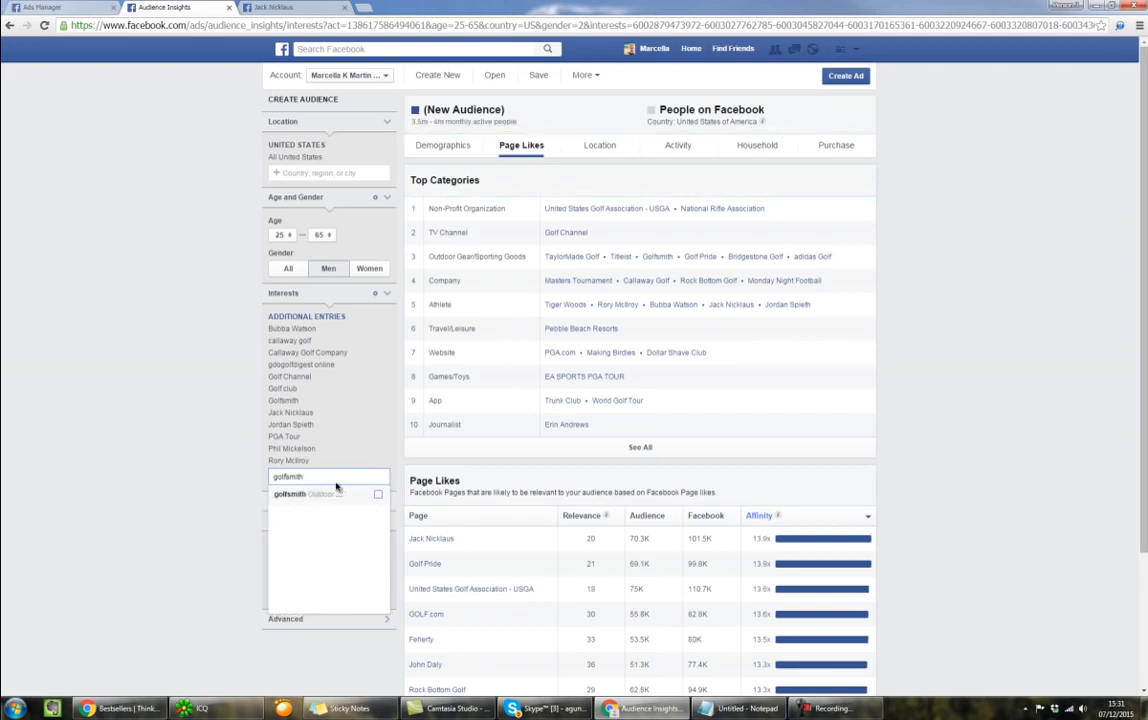
{"action": "left_click", "coordinate": [338, 493]}
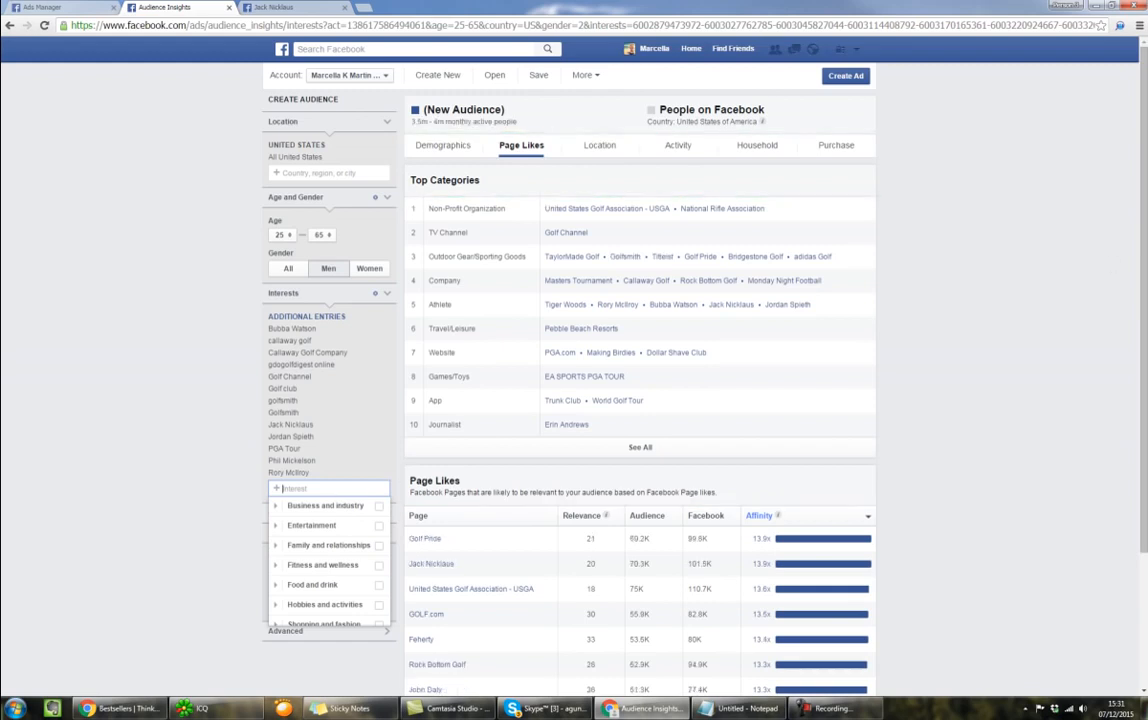
Step: Switch to the Notepad notes and add a dashed separator line below Tiger Woods
{"action": "left_click_drag", "start_coordinate": [1147, 192], "coordinate": [916, 143]}
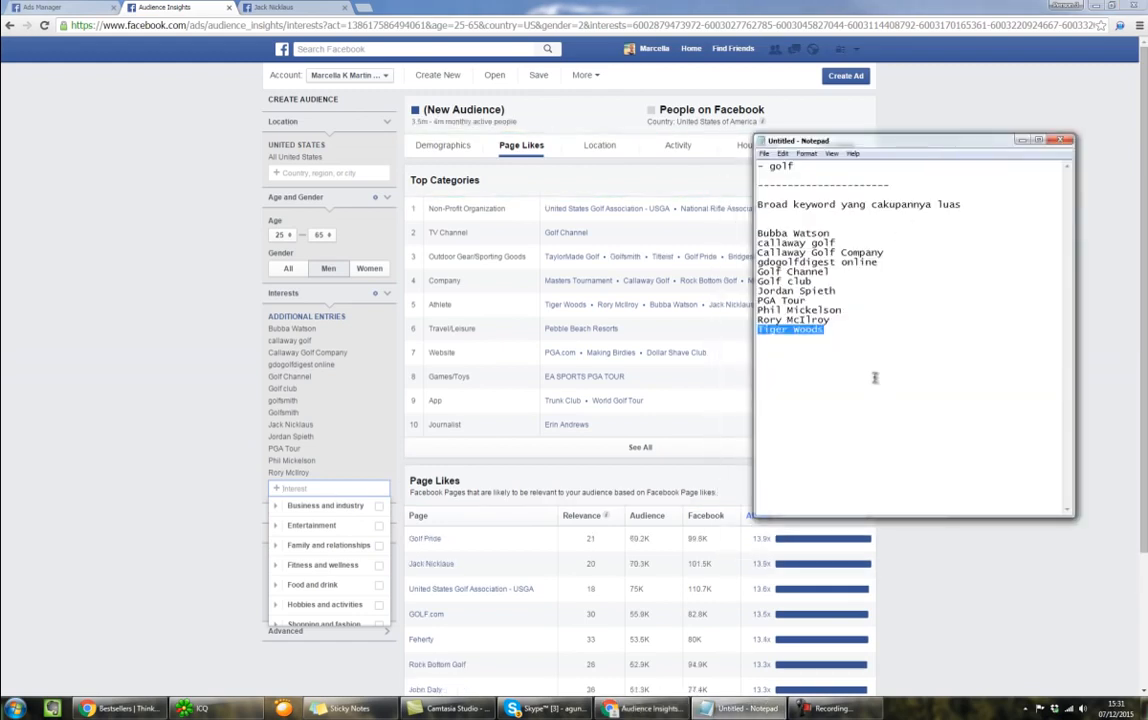
{"action": "left_click", "coordinate": [842, 337]}
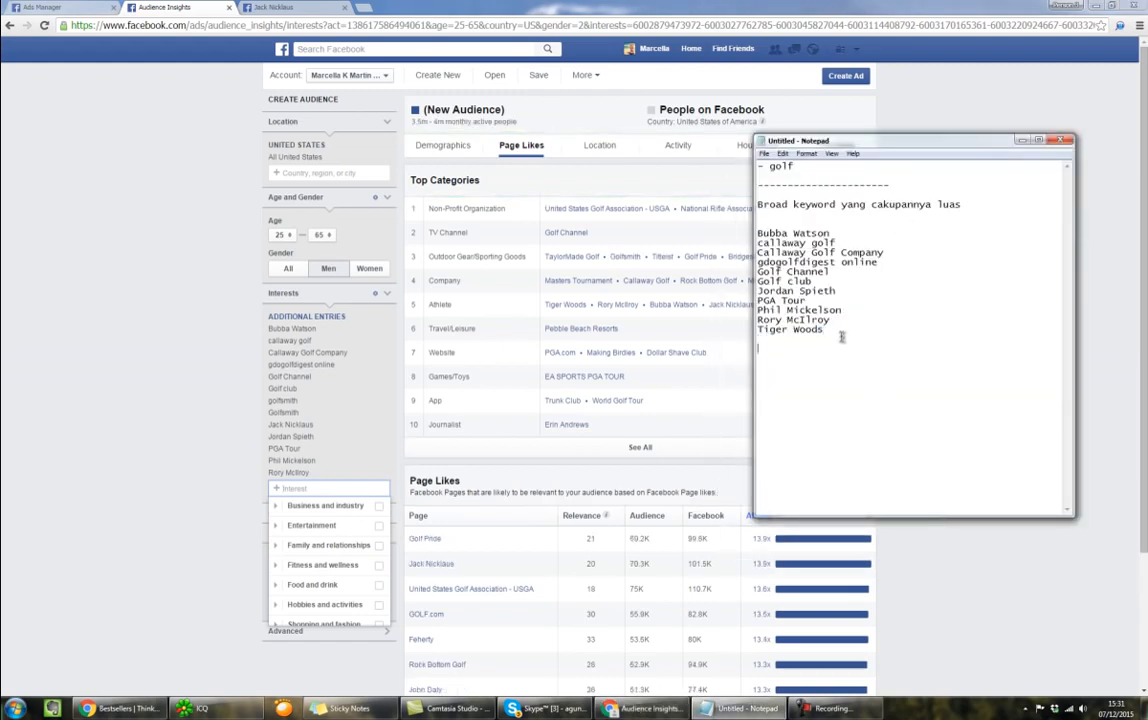
{"action": "type", "text": "------------------------"}
{"action": "left_click", "coordinate": [1051, 293]}
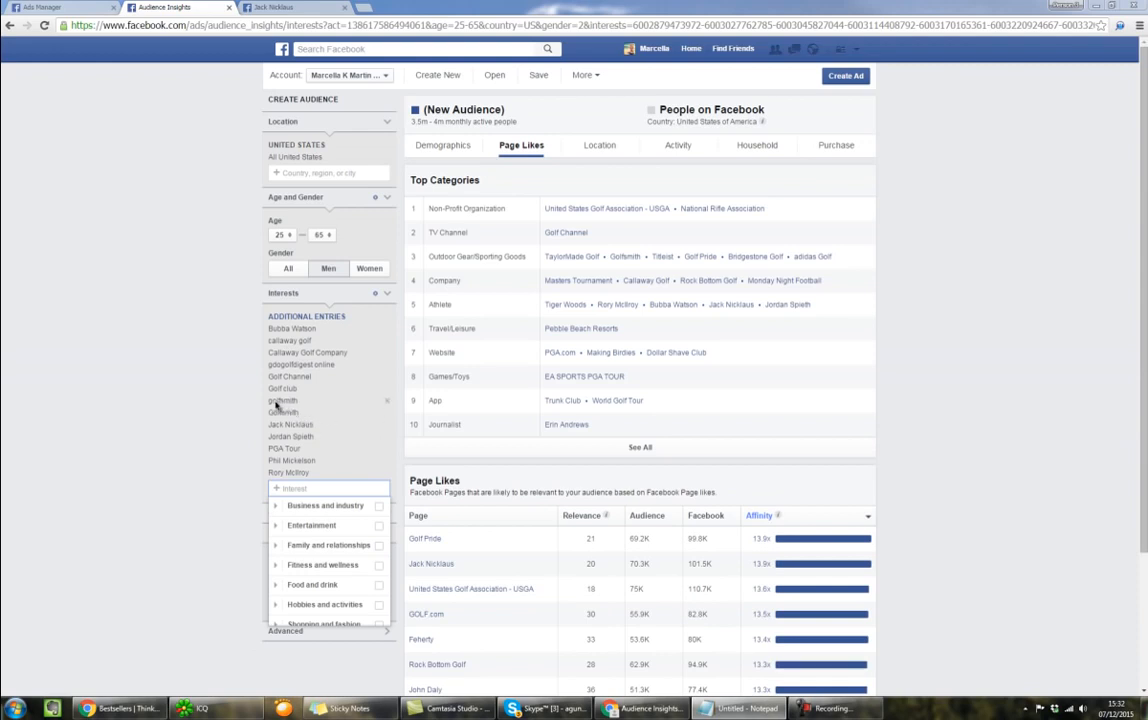
Step: Open the Golfsmith page separately from the outdoor gear category, look over its posts and close it
{"action": "right_click", "coordinate": [630, 257]}
{"action": "left_click", "coordinate": [641, 268]}
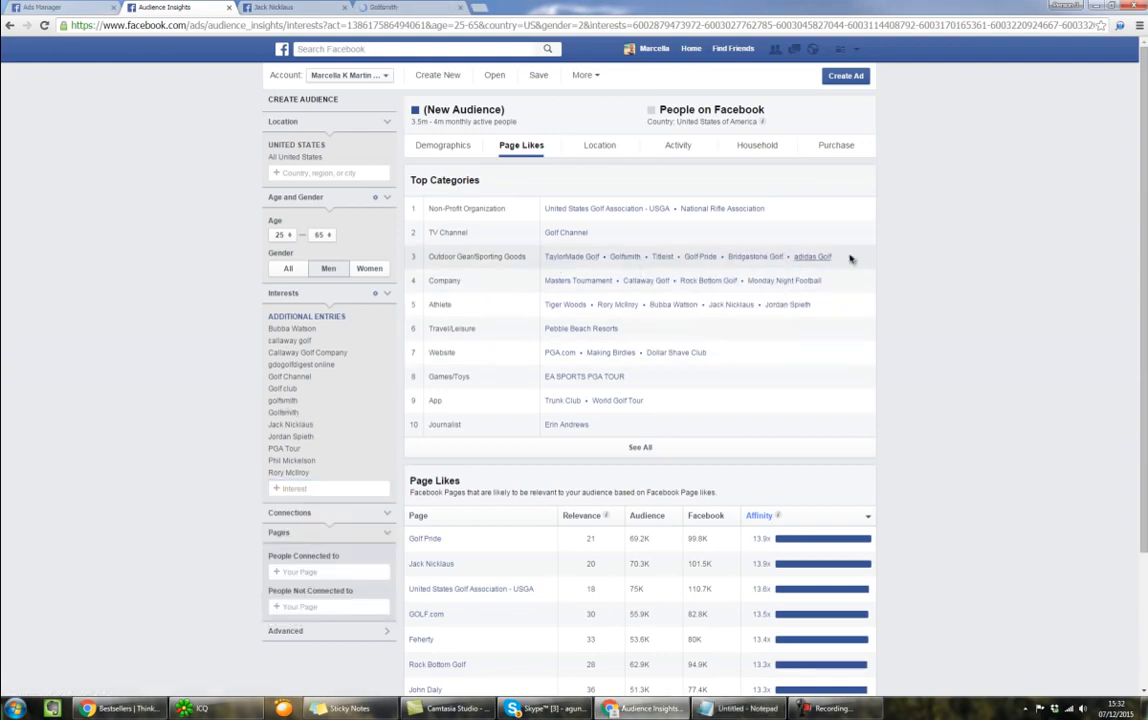
{"action": "left_click", "coordinate": [408, 9]}
{"action": "scroll", "coordinate": [591, 551], "scroll_direction": "down", "scroll_amount": 5}
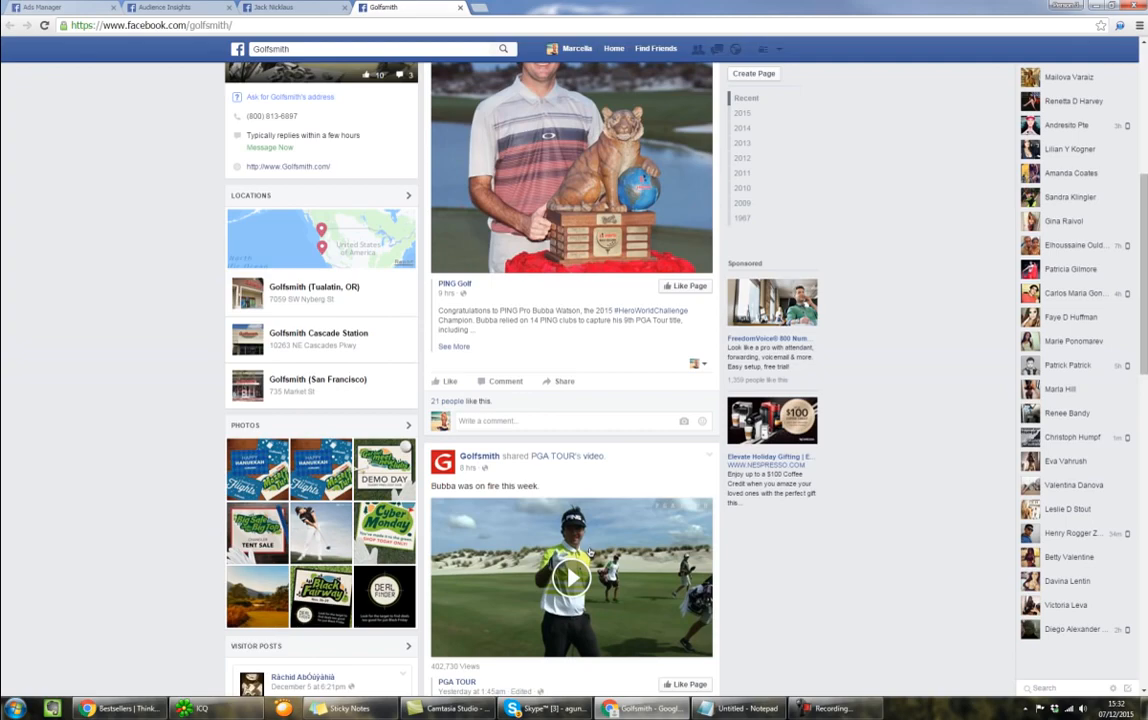
{"action": "scroll", "coordinate": [591, 551], "scroll_direction": "down", "scroll_amount": 3}
{"action": "scroll", "coordinate": [591, 551], "scroll_direction": "up", "scroll_amount": 8}
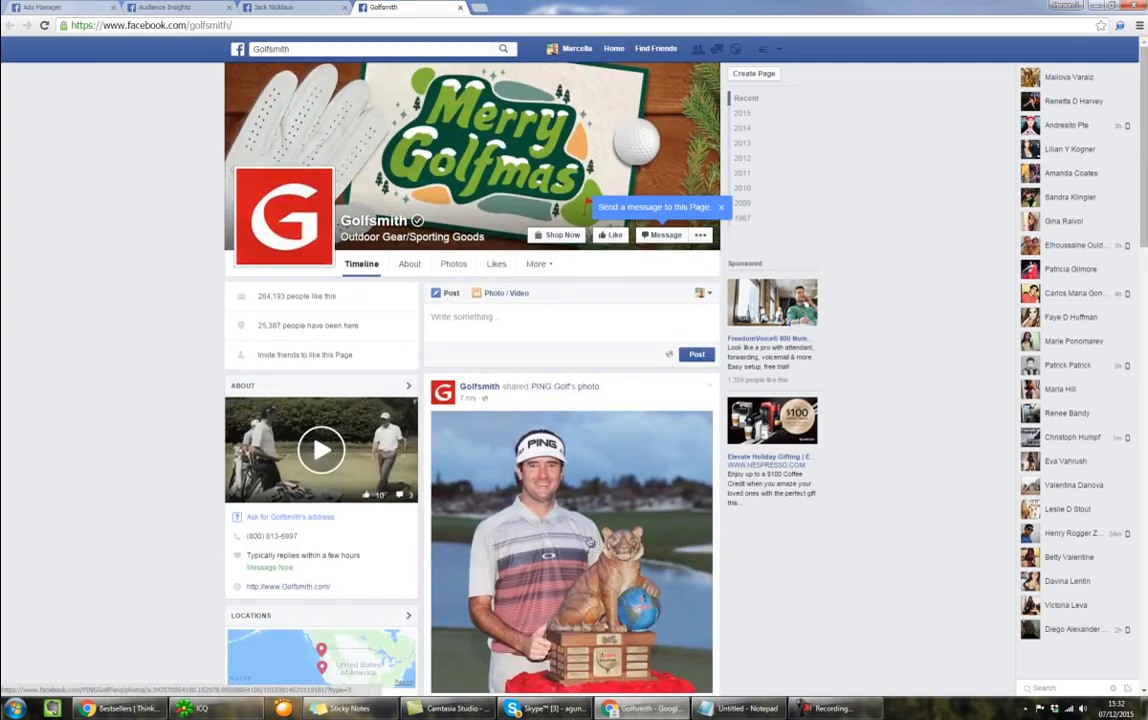
{"action": "left_click", "coordinate": [460, 8]}
Step: Return to Audience Insights and list website, outdorgear/clothing and public figure below the separator in the Notepad notes
{"action": "left_click_drag", "start_coordinate": [1147, 195], "coordinate": [785, 194]}
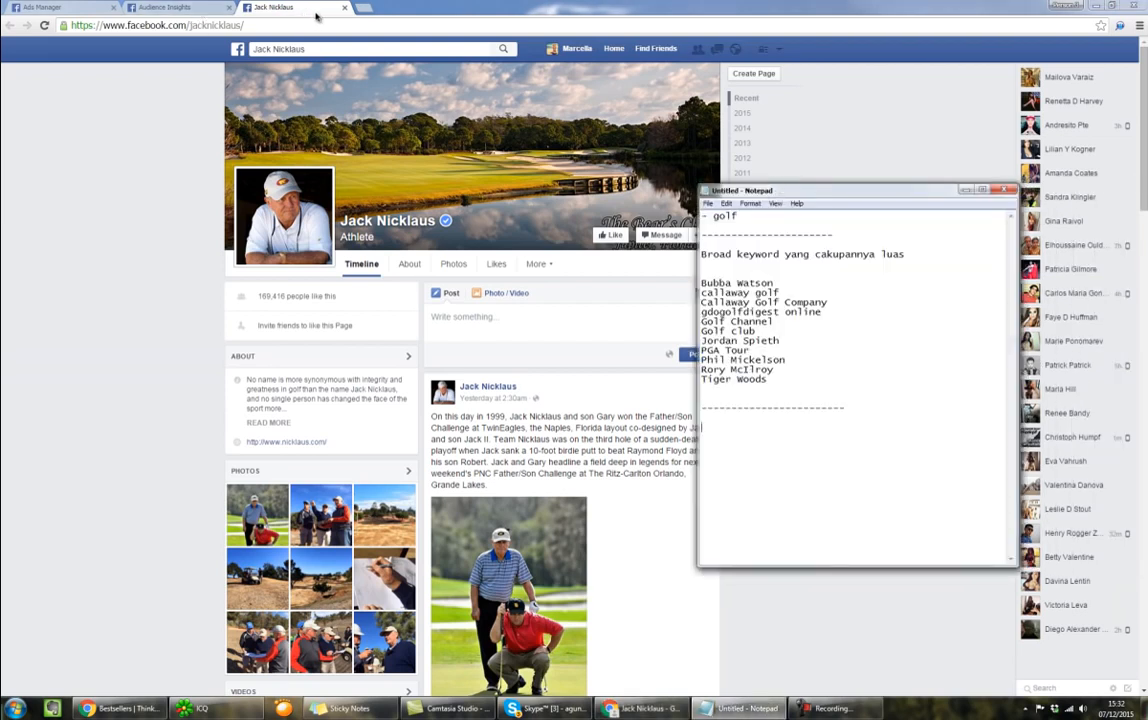
{"action": "left_click", "coordinate": [170, 8]}
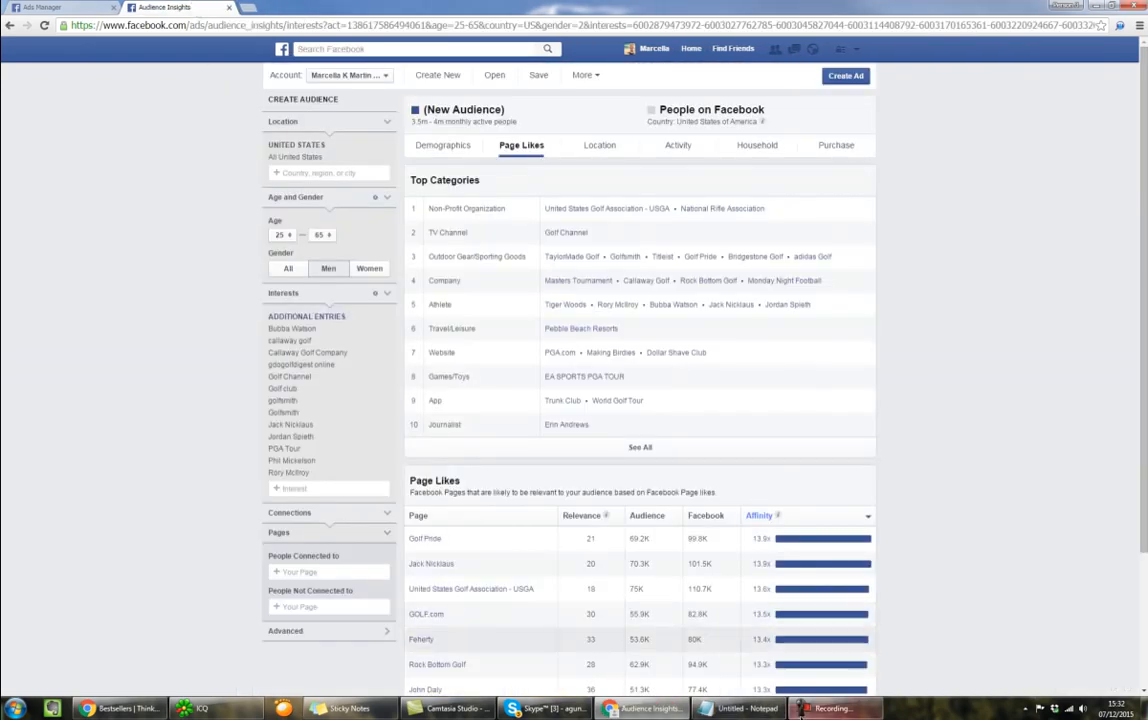
{"action": "left_click", "coordinate": [745, 708]}
{"action": "left_click_drag", "start_coordinate": [771, 199], "coordinate": [933, 198]}
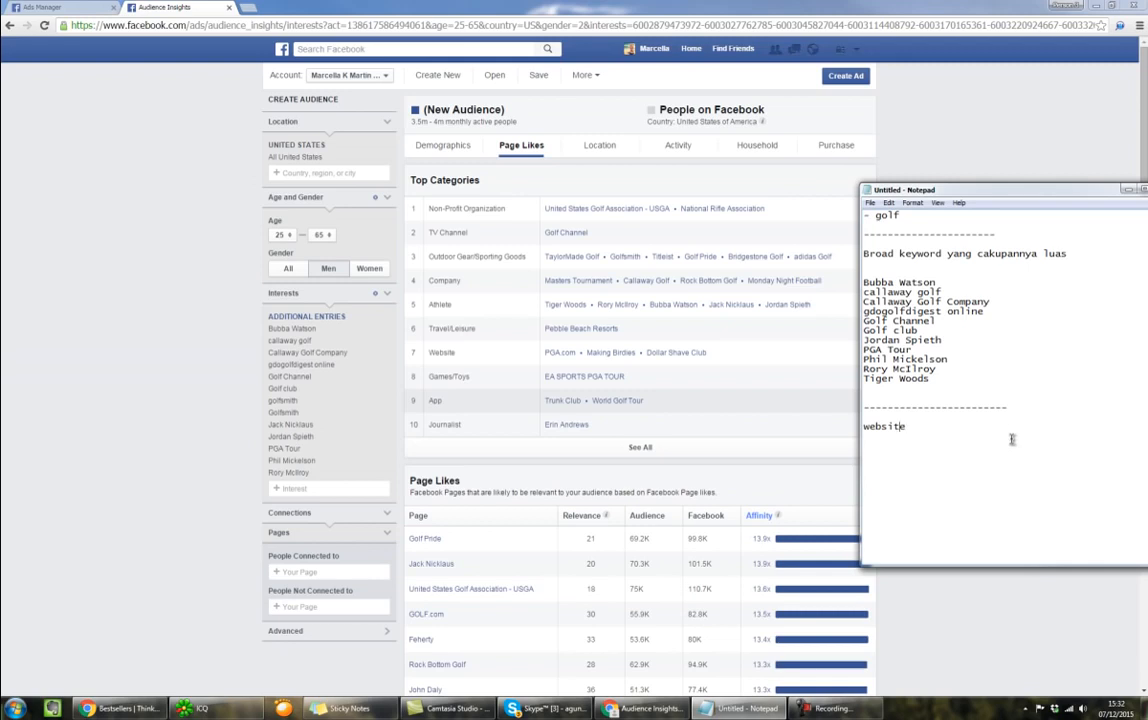
{"action": "type", "text": "-"}
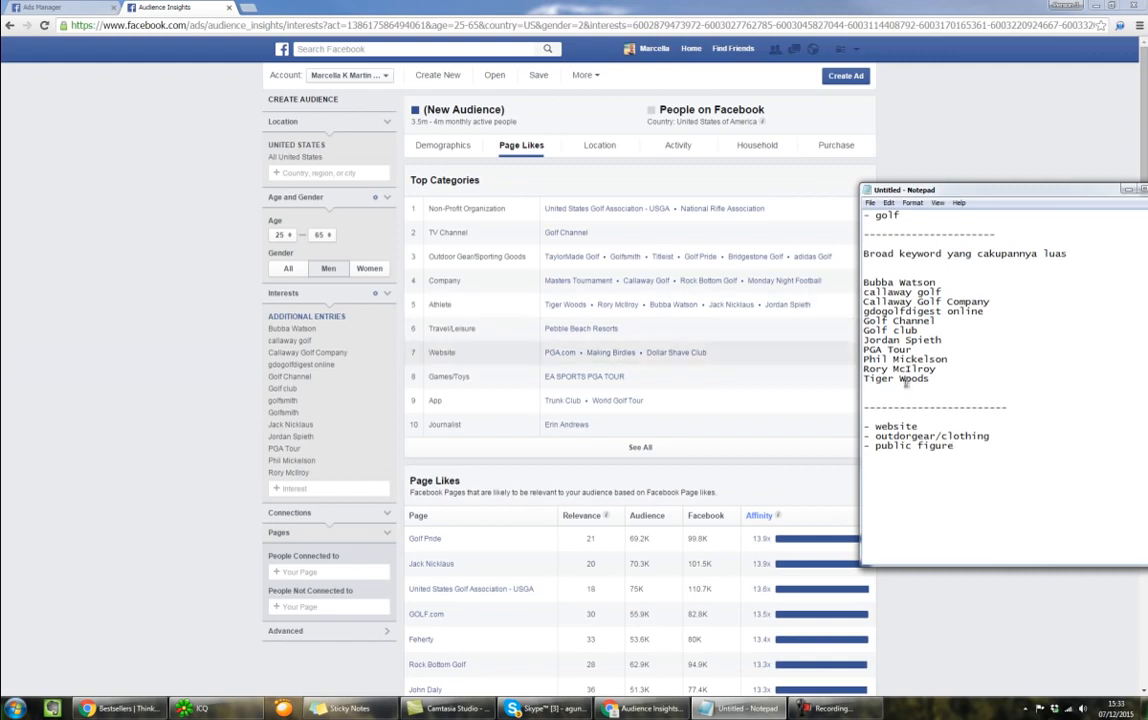
{"action": "left_click_drag", "start_coordinate": [940, 191], "coordinate": [624, 211]}
{"action": "left_click", "coordinate": [99, 330]}
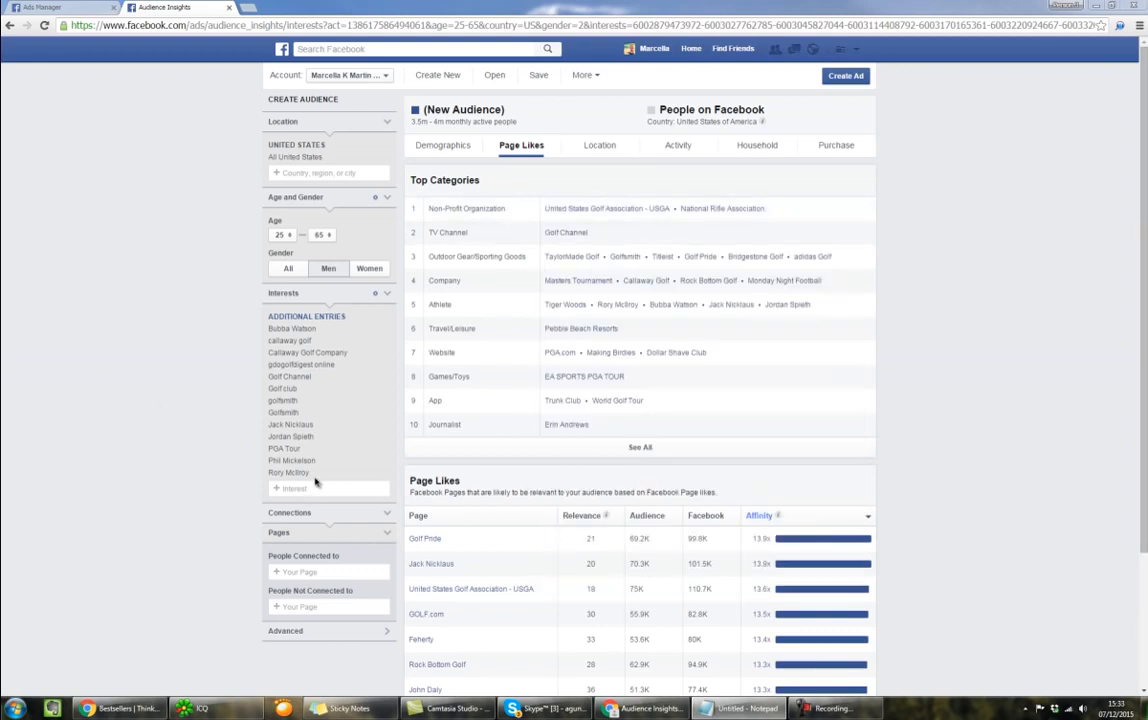
{"action": "left_click_drag", "start_coordinate": [266, 436], "coordinate": [270, 337]}
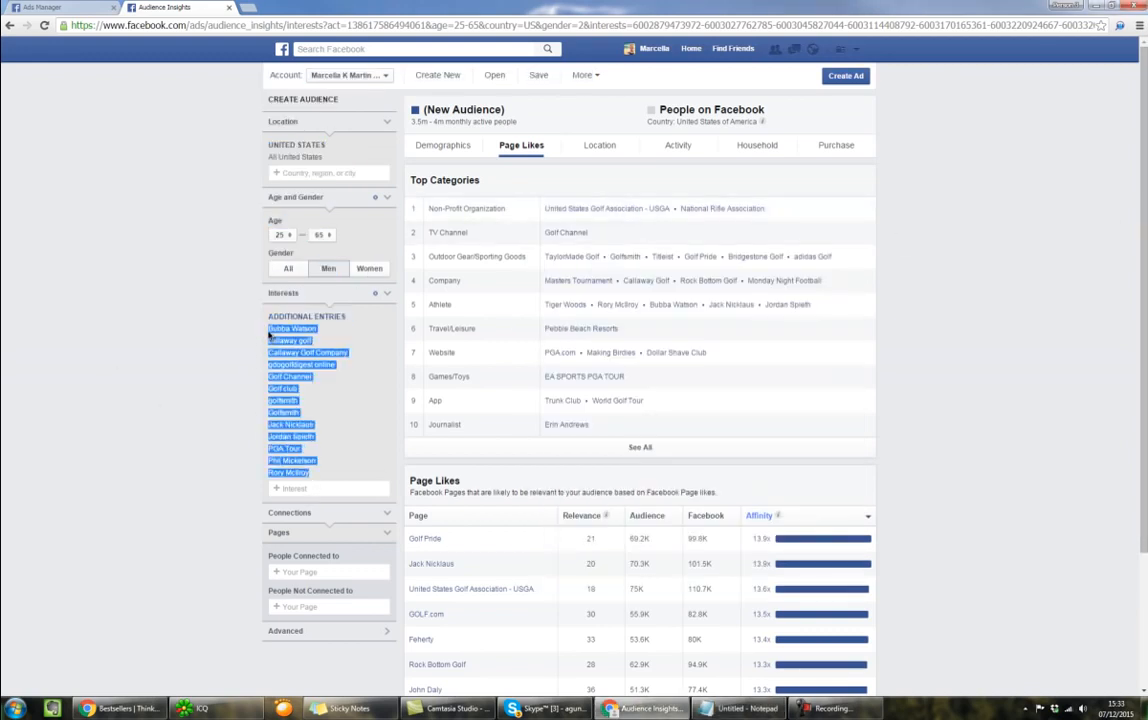
{"action": "key", "text": "alt+Tab"}
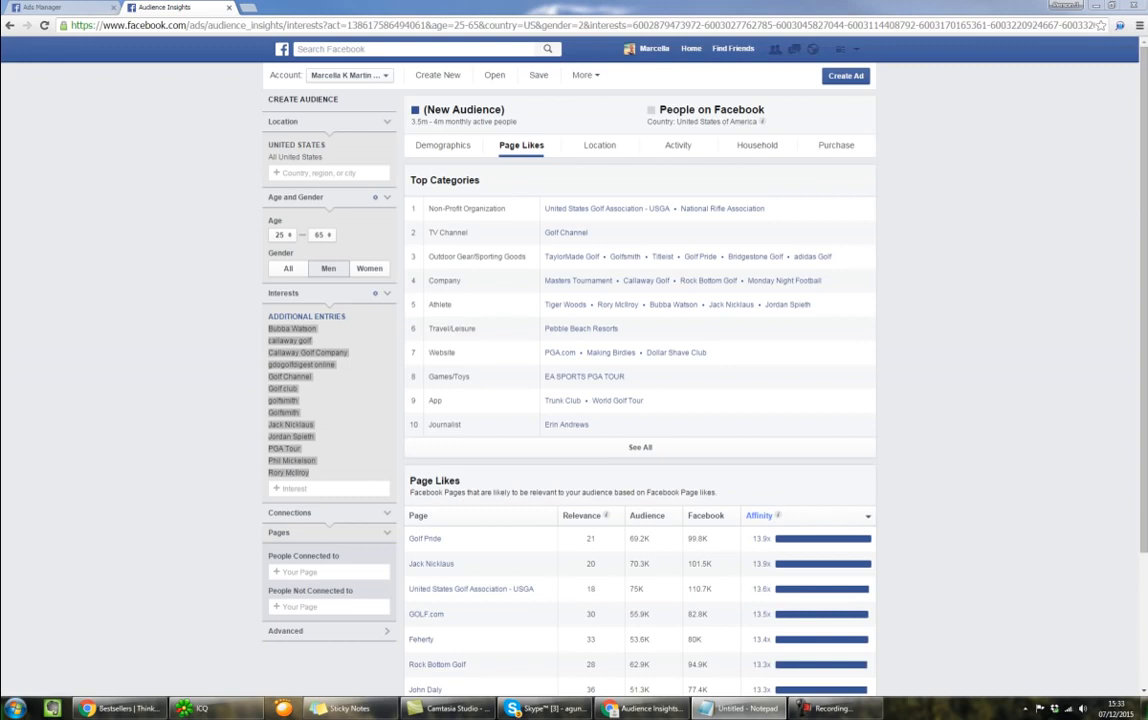
{"action": "left_click_drag", "start_coordinate": [1146, 222], "coordinate": [1009, 224]}
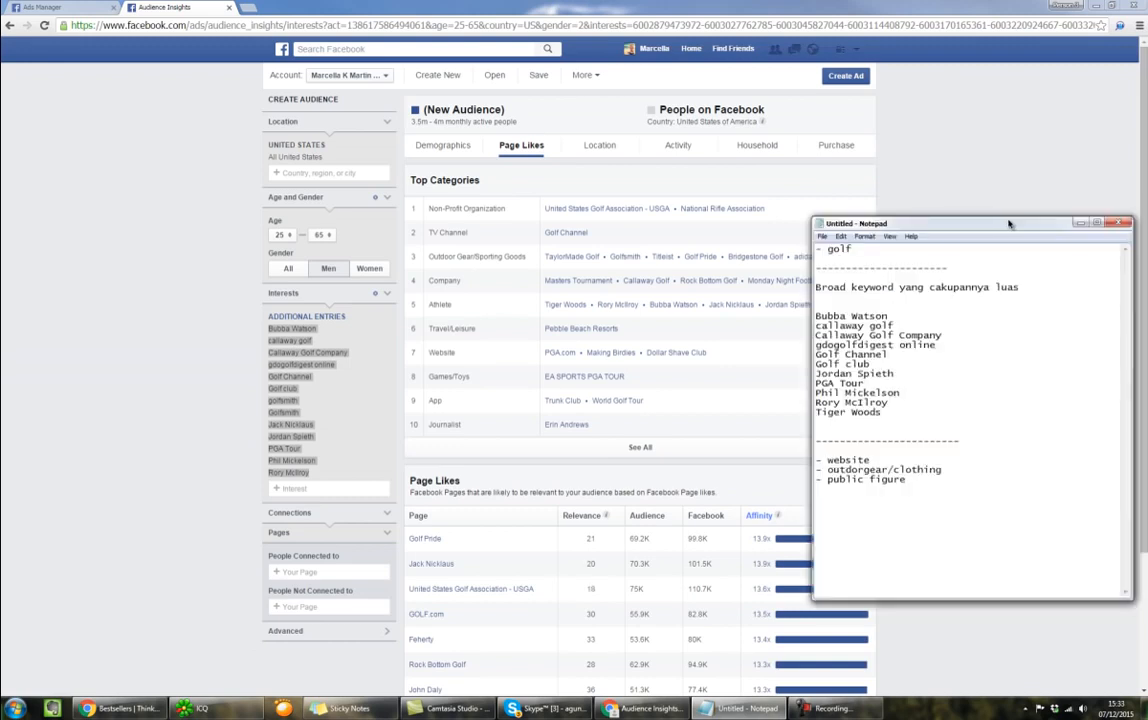
{"action": "left_click", "coordinate": [1079, 222]}
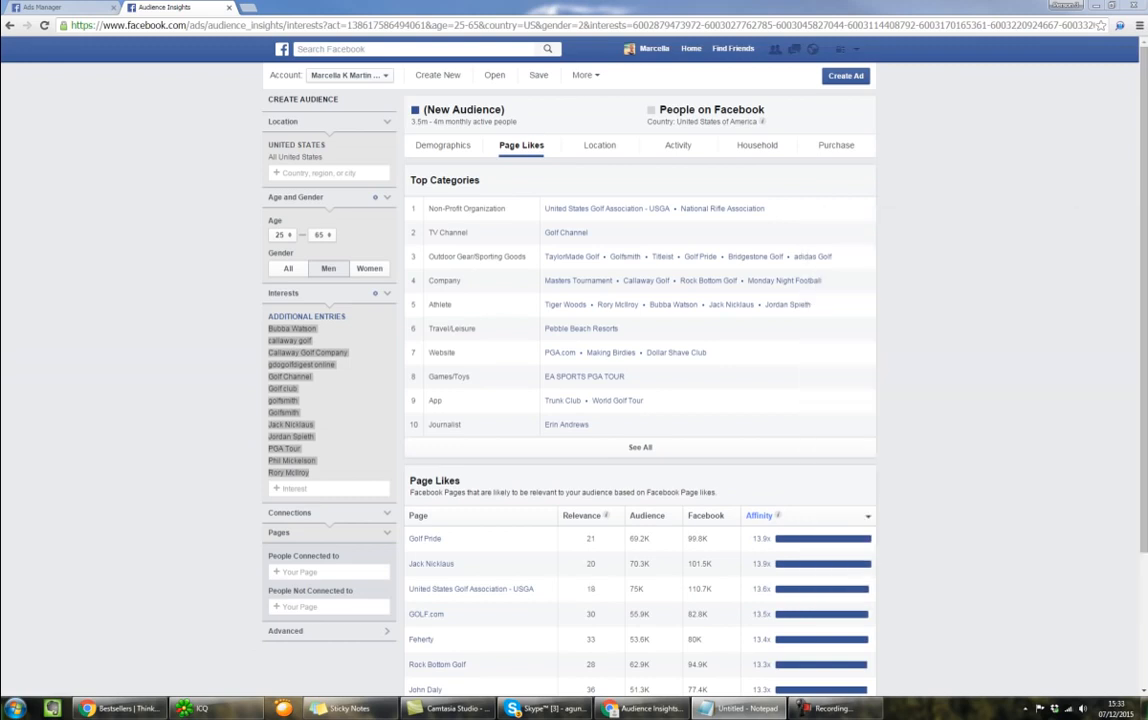
{"action": "left_click", "coordinate": [342, 421]}
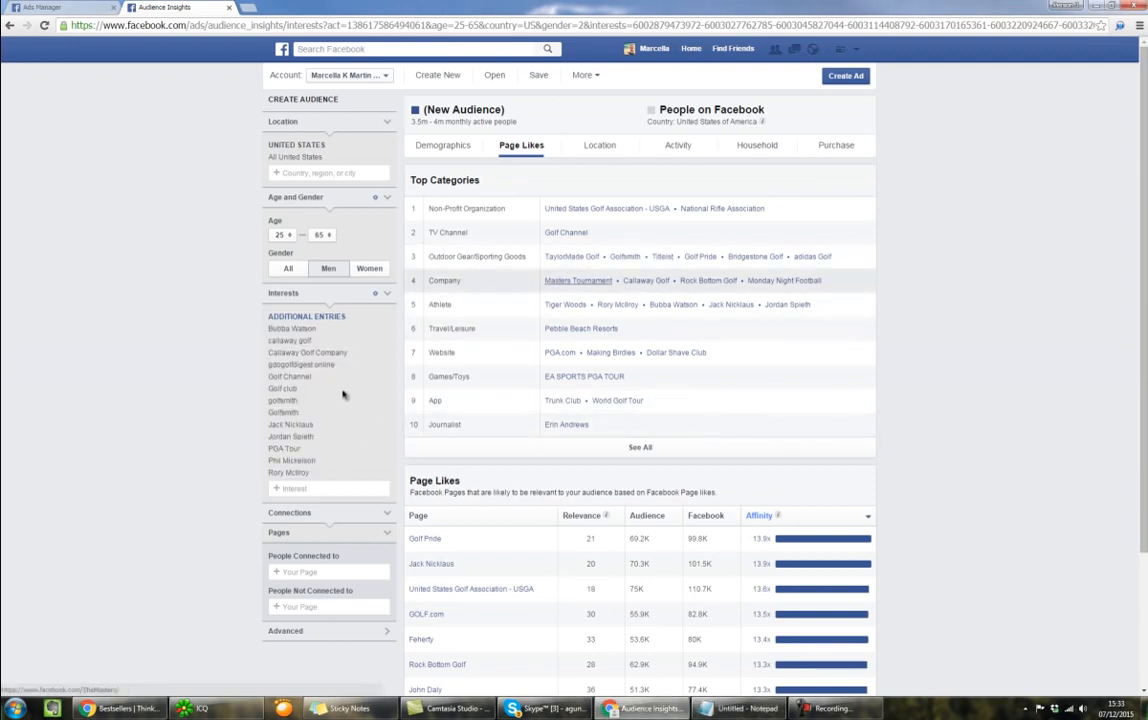
Step: Remove every interest from the audience except the two golfsmith entries, from Rory McIlroy up to Bubba Watson
{"action": "left_click", "coordinate": [388, 476]}
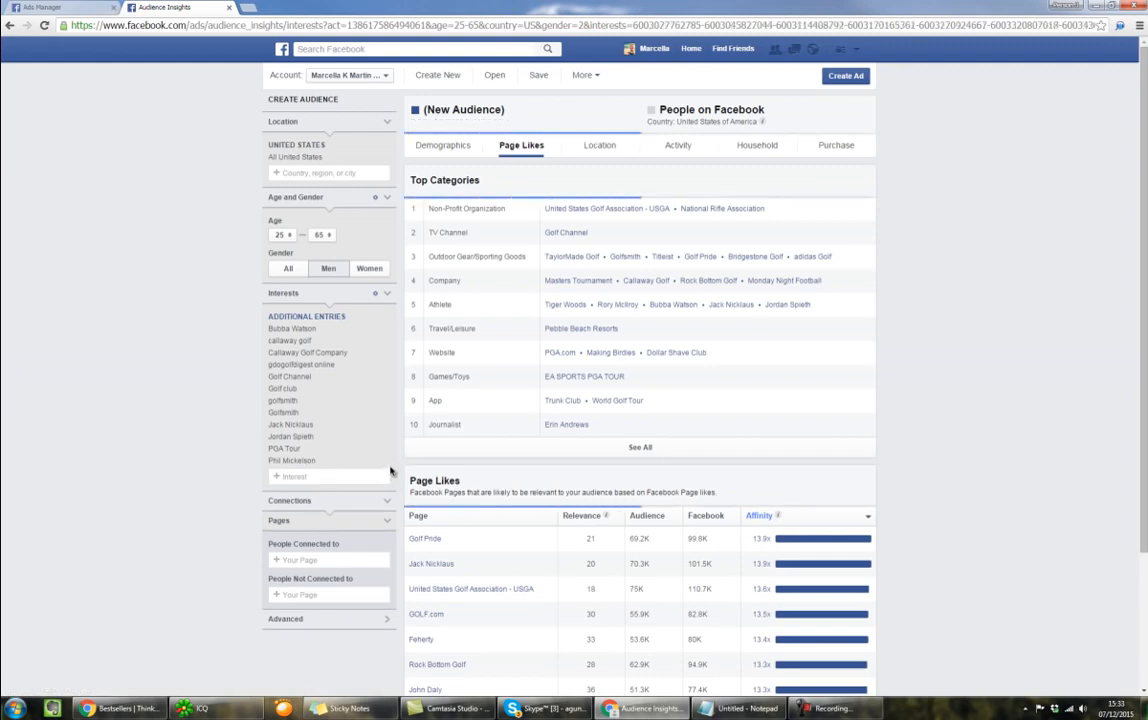
{"action": "left_click", "coordinate": [388, 462]}
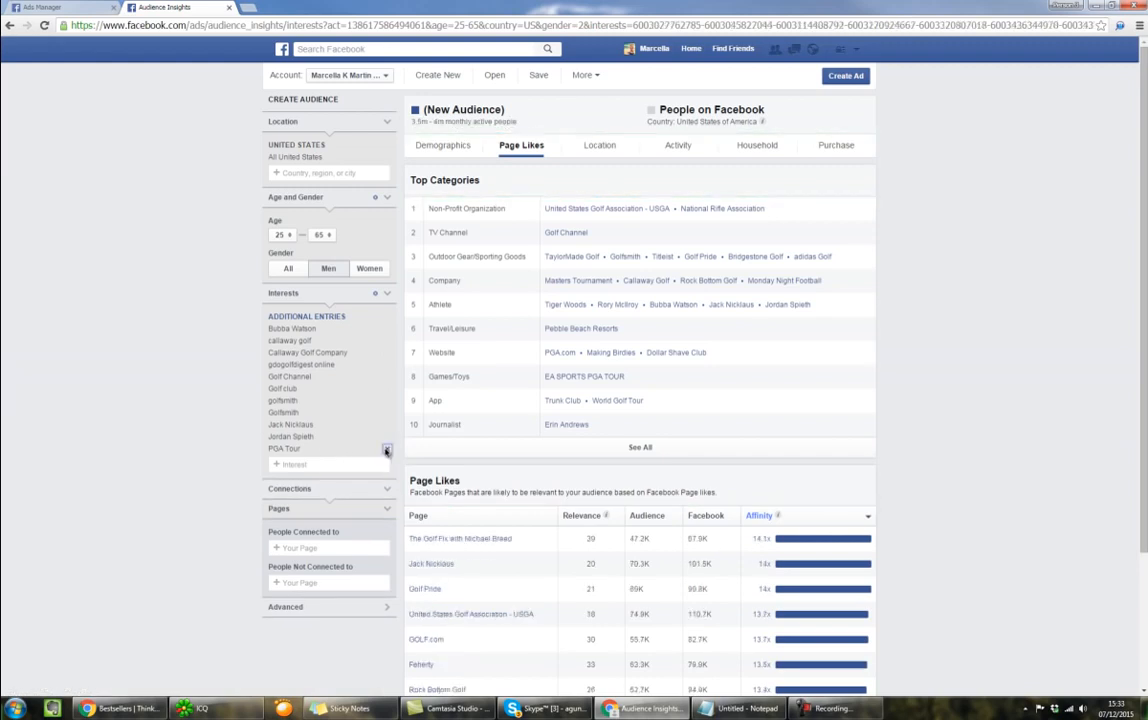
{"action": "left_click", "coordinate": [388, 448]}
{"action": "left_click", "coordinate": [388, 437]}
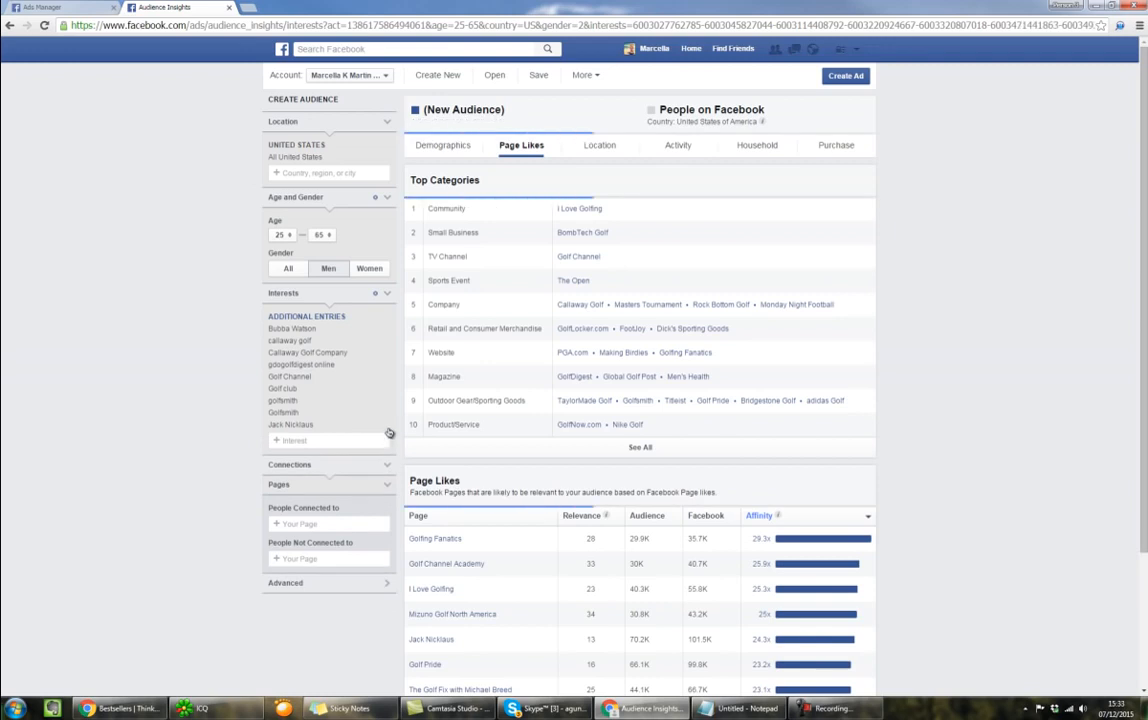
{"action": "left_click", "coordinate": [388, 425]}
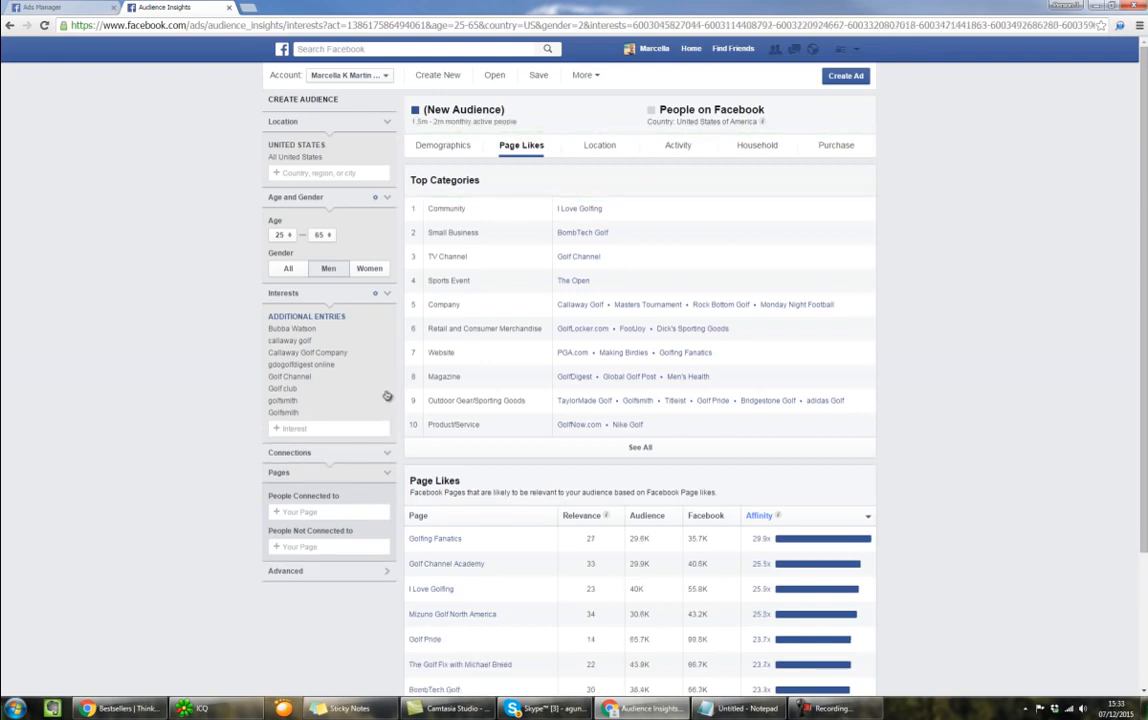
{"action": "left_click", "coordinate": [388, 393]}
{"action": "left_click", "coordinate": [388, 381]}
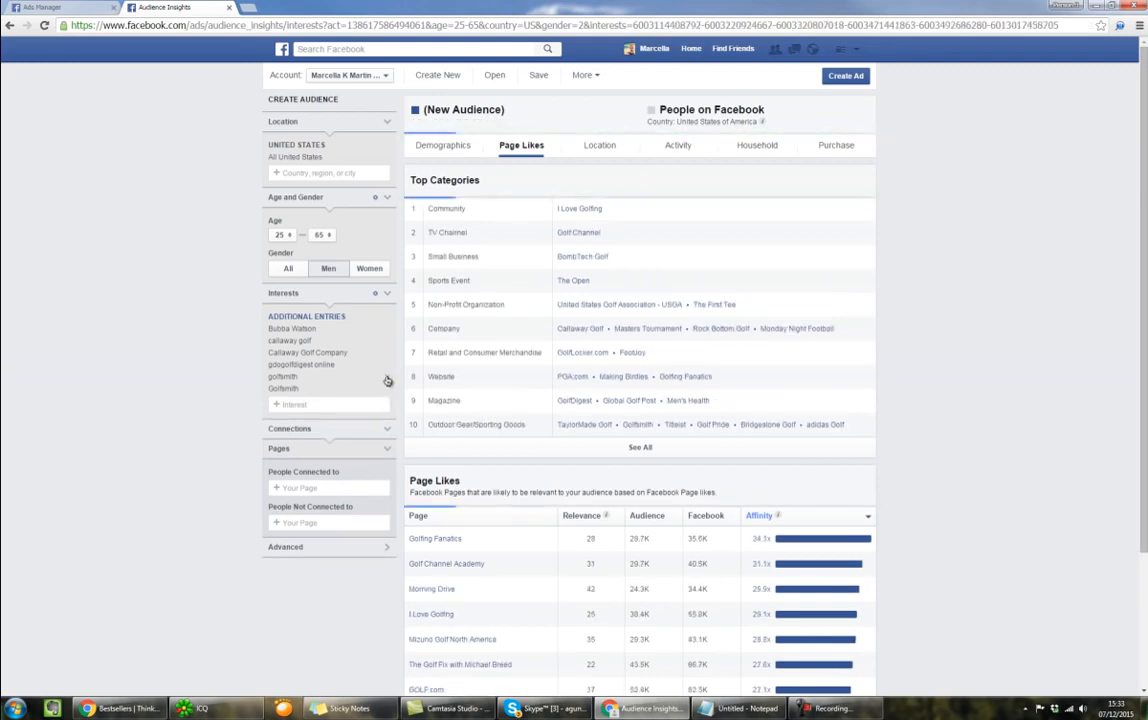
{"action": "left_click", "coordinate": [387, 366]}
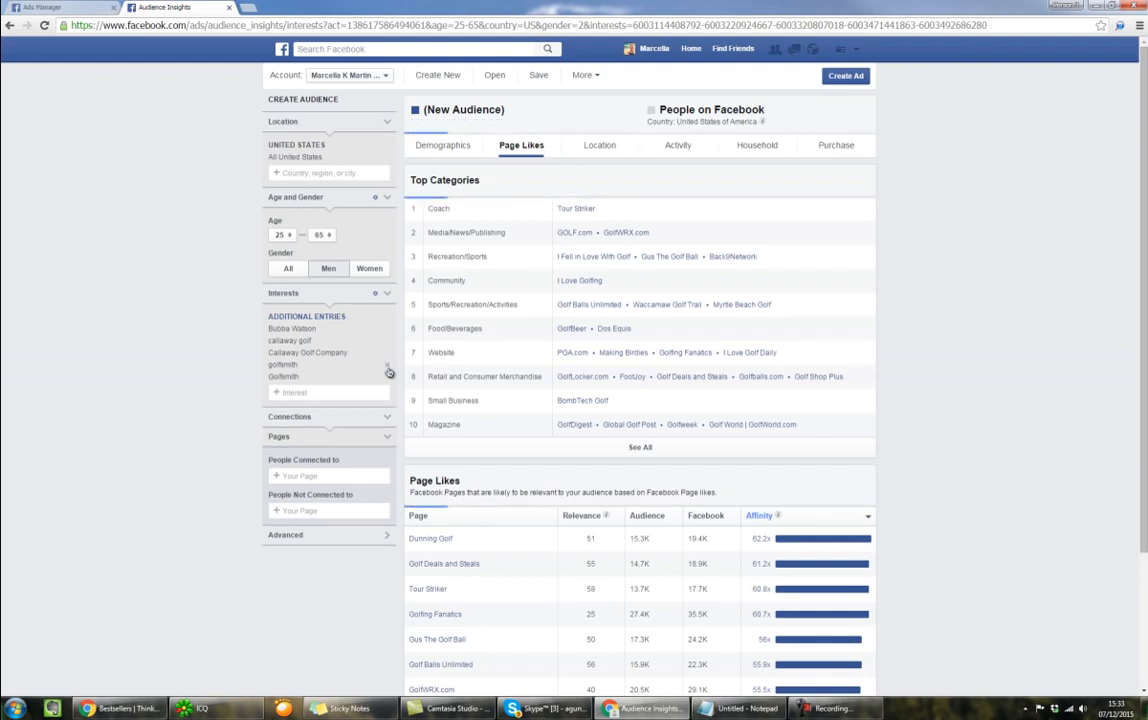
{"action": "left_click", "coordinate": [388, 357]}
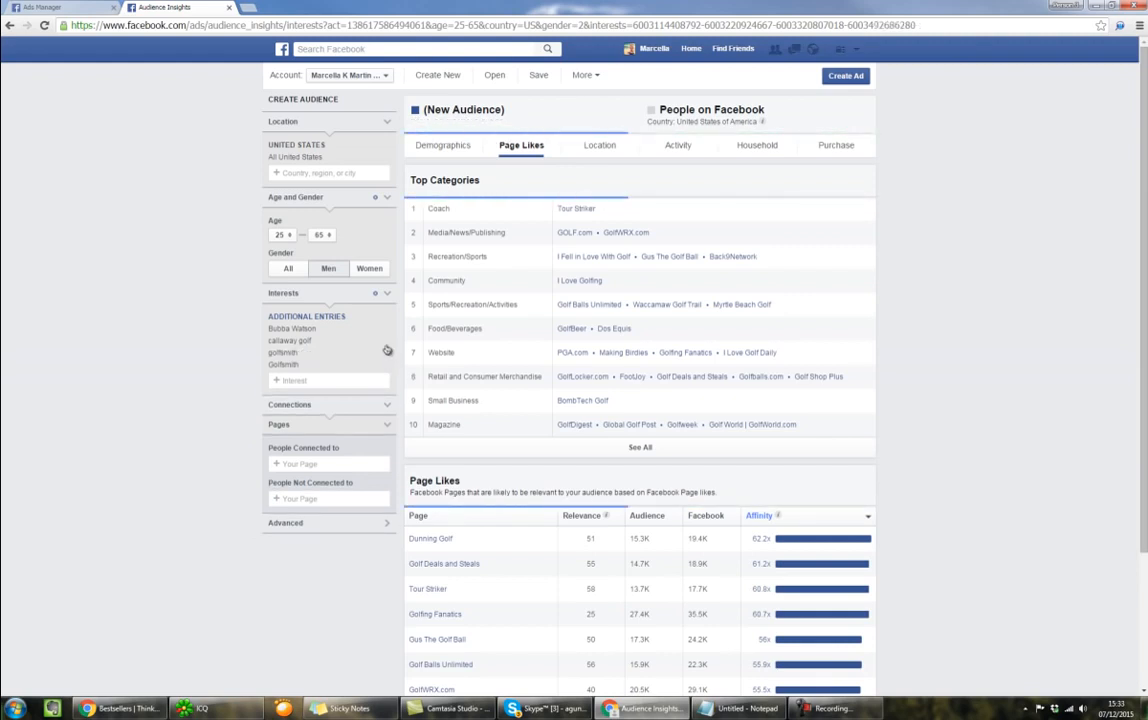
{"action": "left_click", "coordinate": [388, 341]}
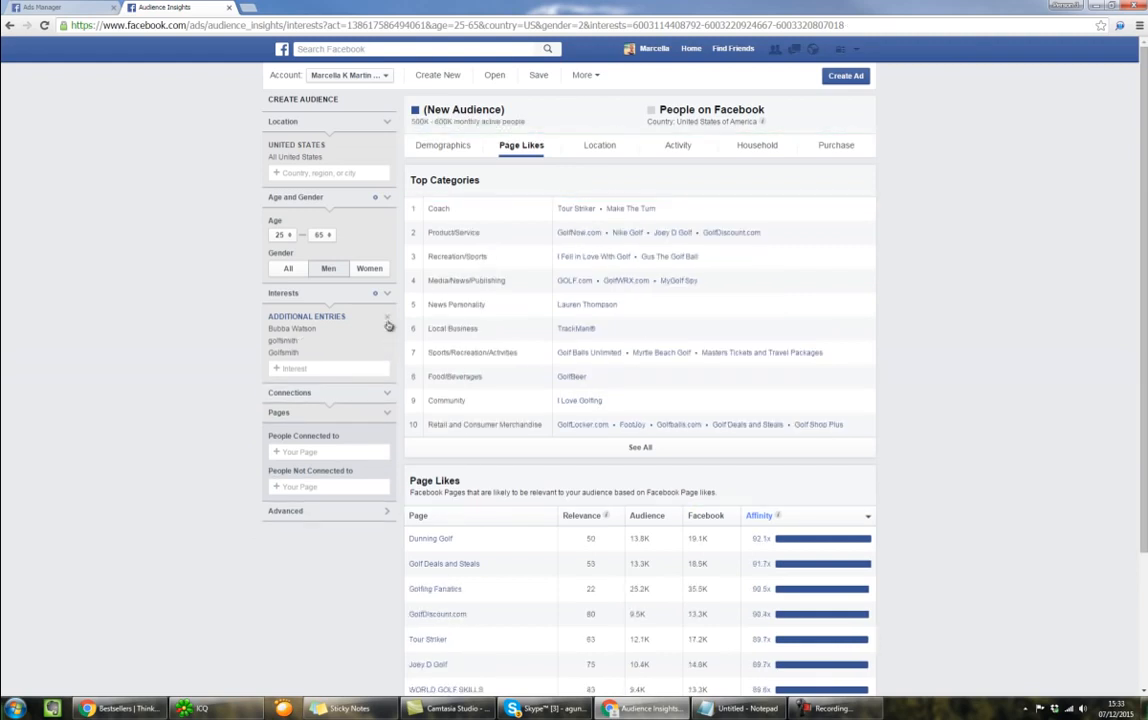
{"action": "left_click", "coordinate": [387, 327]}
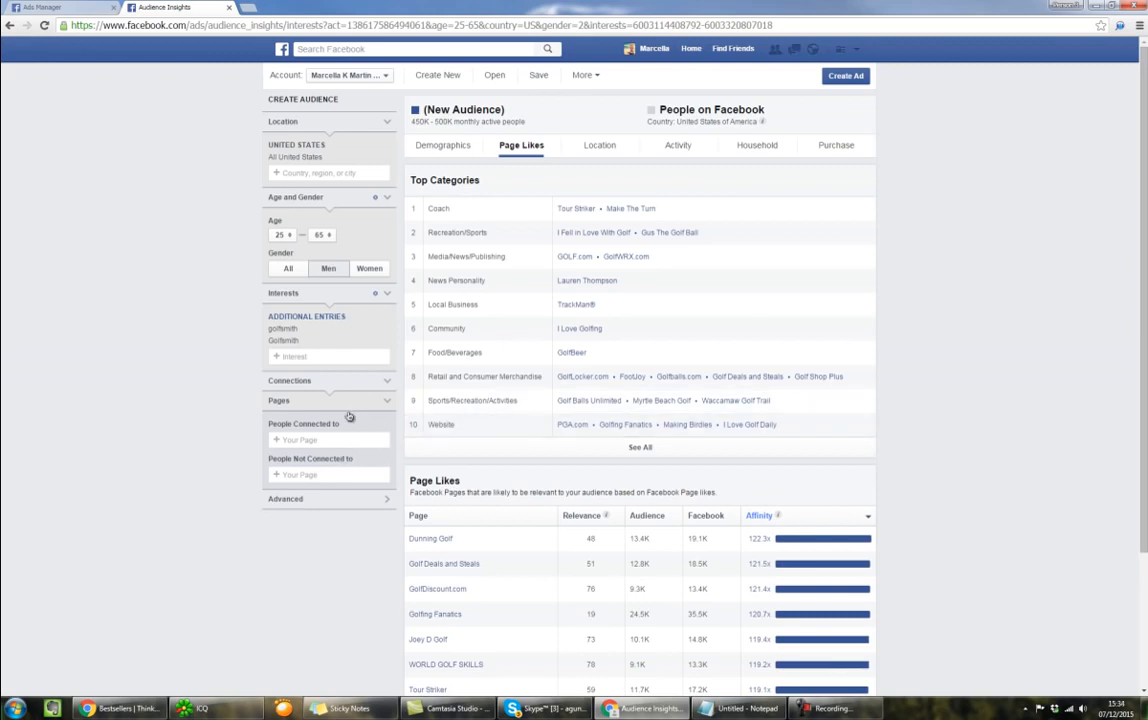
Step: Search the interests for golf shop and add alfs golf shops to the audience
{"action": "left_click", "coordinate": [335, 356]}
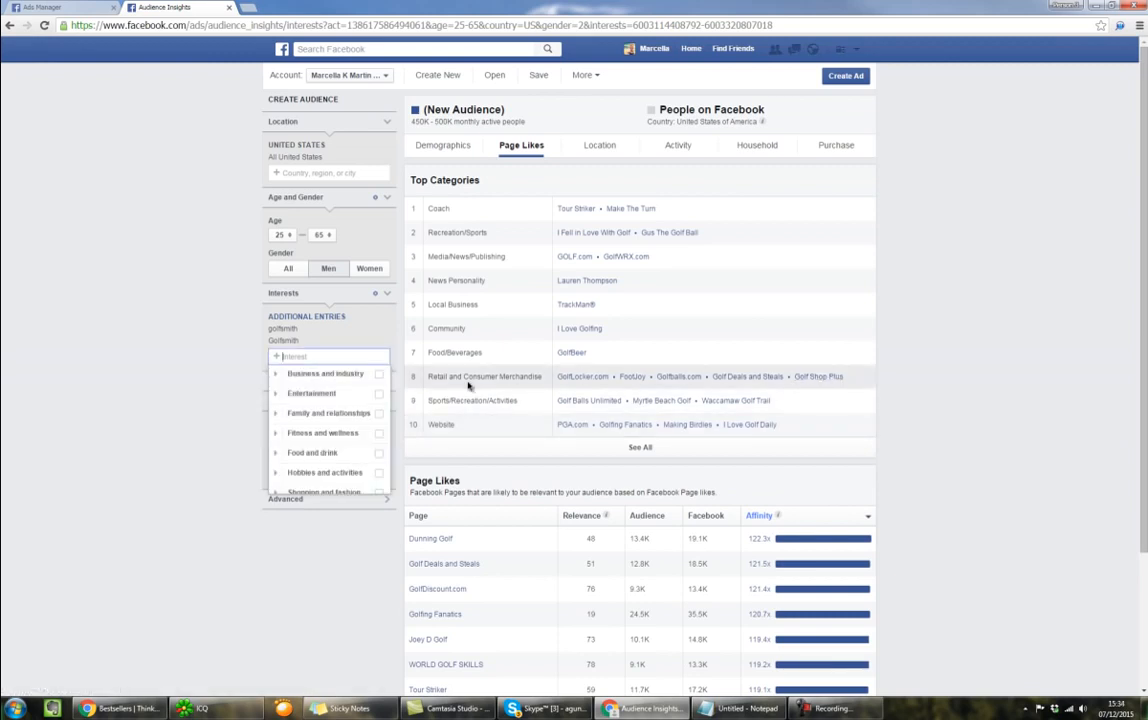
{"action": "type", "text": "go"}
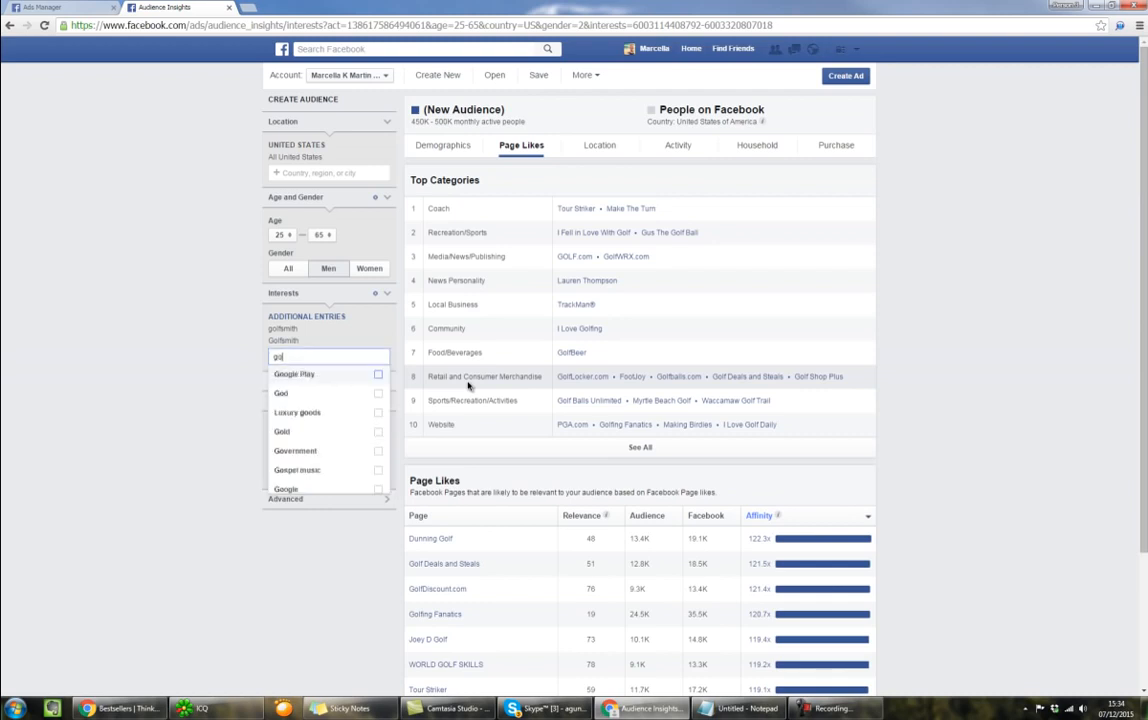
{"action": "type", "text": "lf shop"}
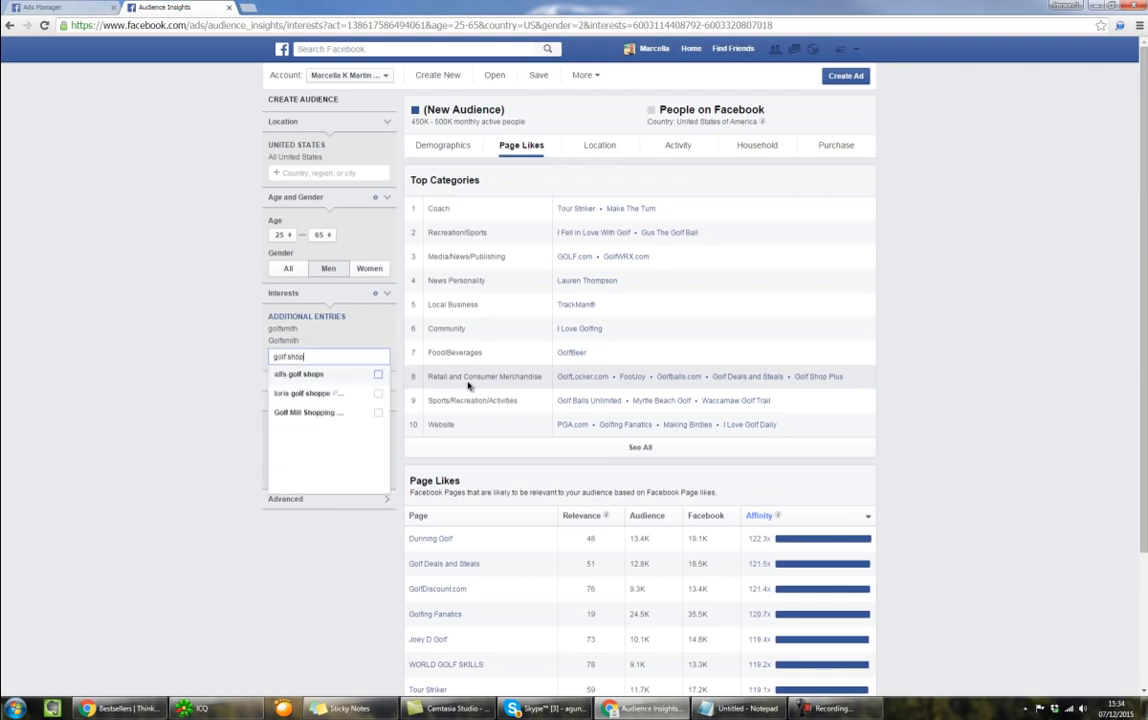
{"action": "left_click", "coordinate": [379, 376]}
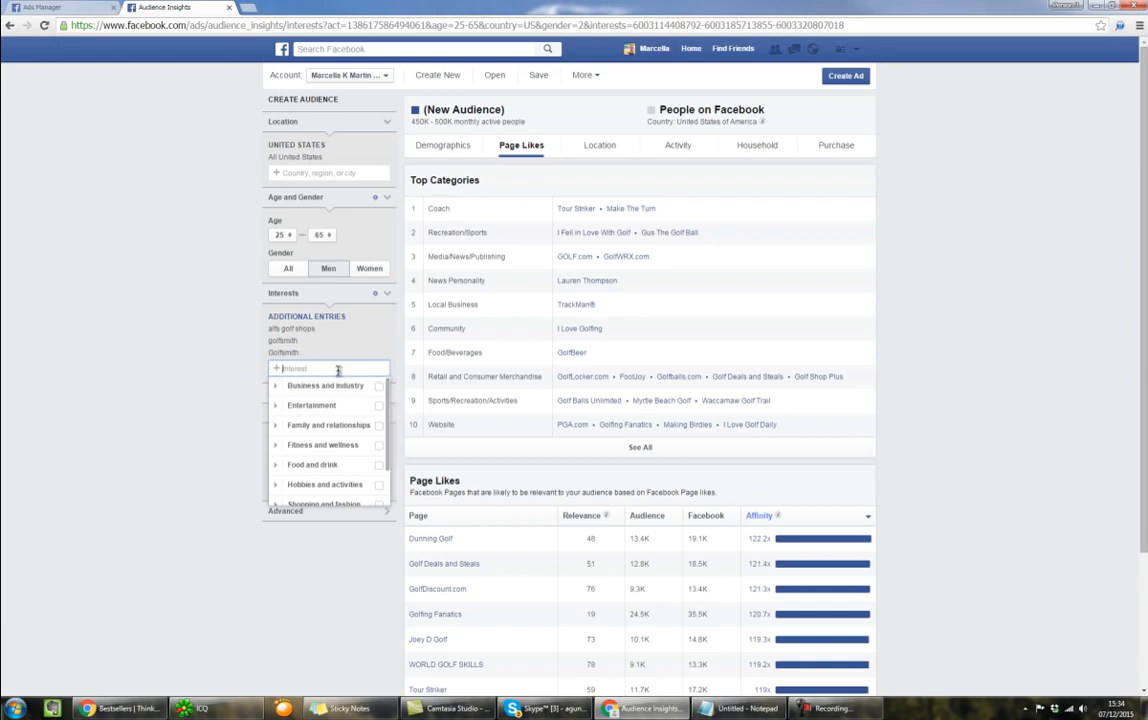
Step: Search the interests for golf shop and golf, adding Golf Mill Shopping Center and Golf club to the audience
{"action": "type", "text": "golf shop"}
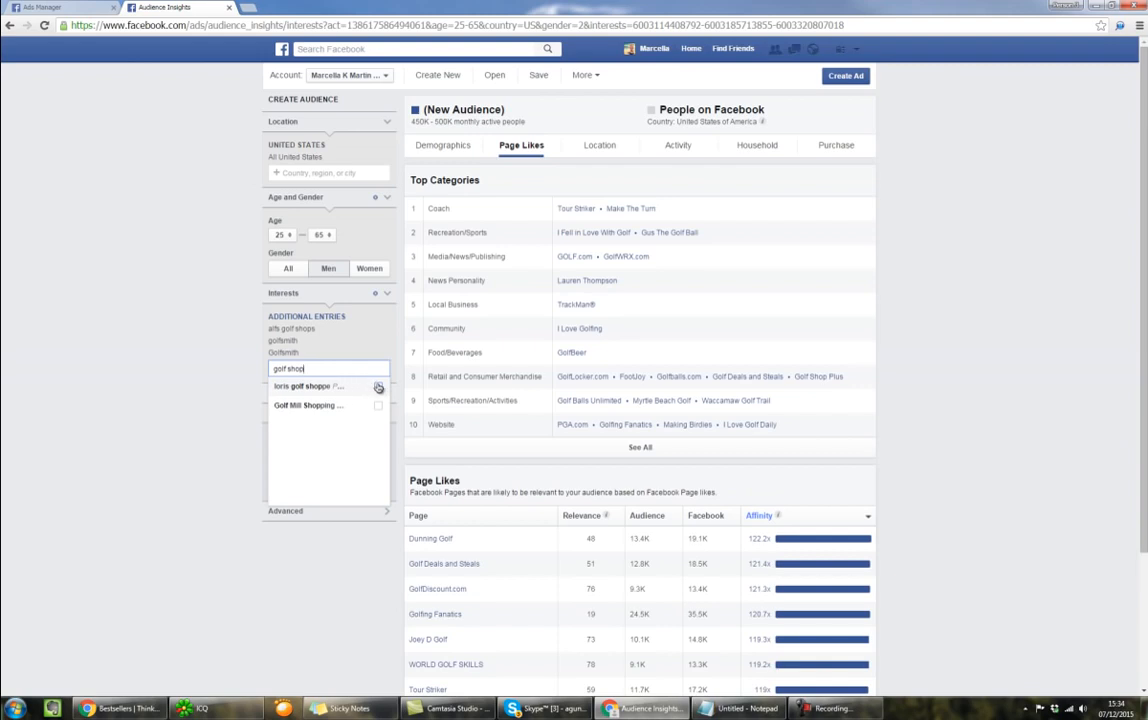
{"action": "left_click", "coordinate": [379, 406]}
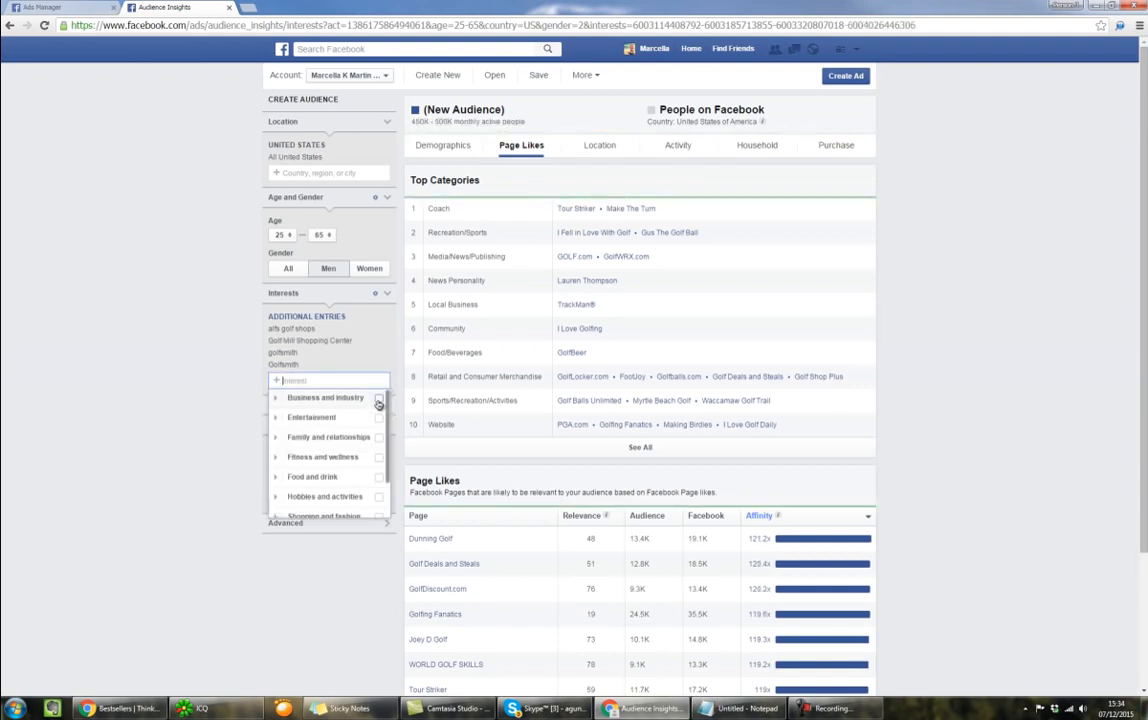
{"action": "type", "text": "golf"}
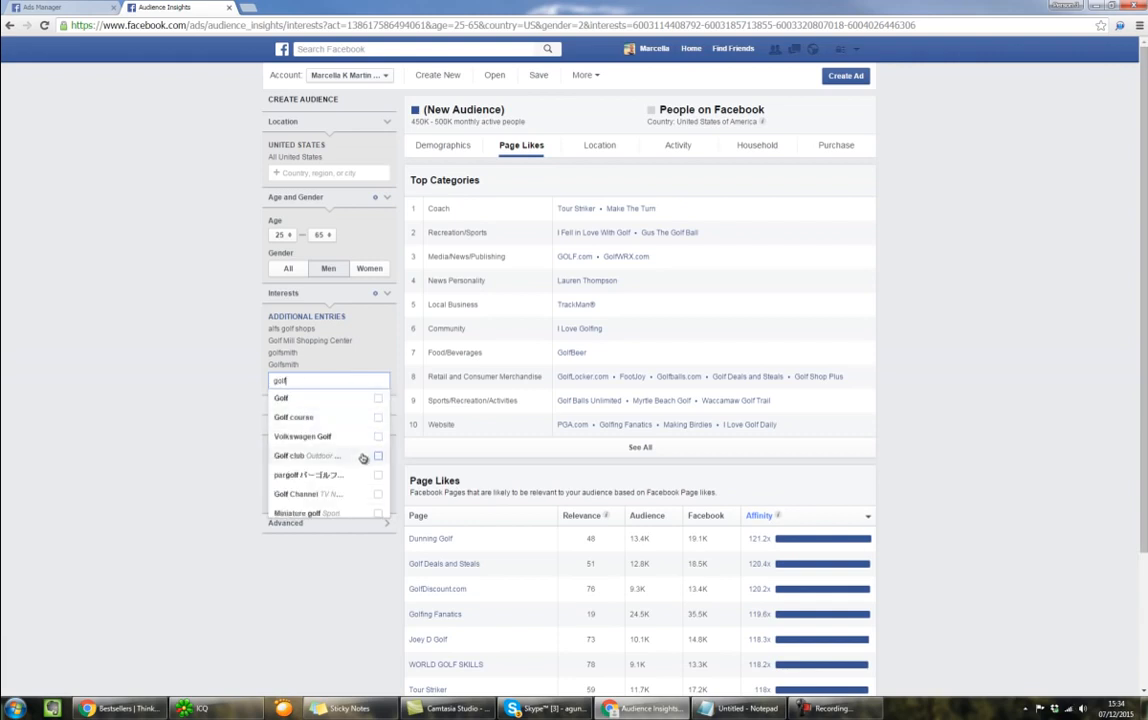
{"action": "left_click", "coordinate": [366, 457]}
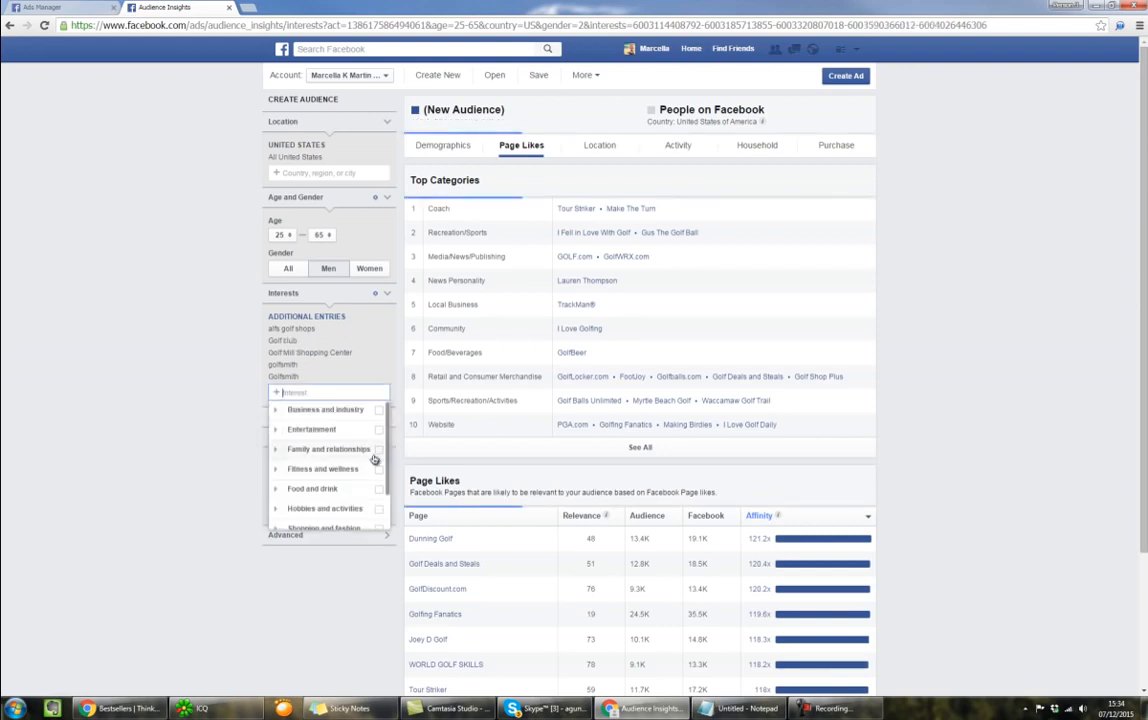
{"action": "left_click", "coordinate": [930, 290]}
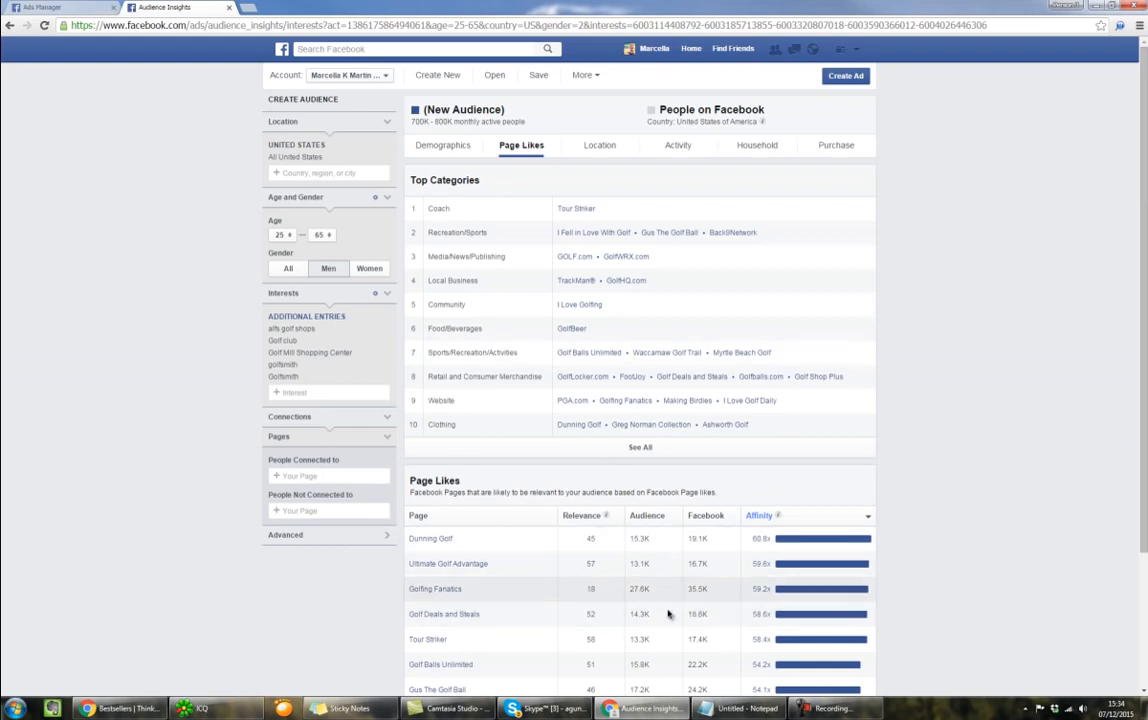
Step: Open the Dunning Golf, Ultimate Golf Advantage, Golfing Fanatics and Golf Deals and Steals pages from Page Likes in separate tabs
{"action": "scroll", "coordinate": [728, 607], "scroll_direction": "down", "scroll_amount": 3}
{"action": "scroll", "coordinate": [610, 582], "scroll_direction": "up", "scroll_amount": 3}
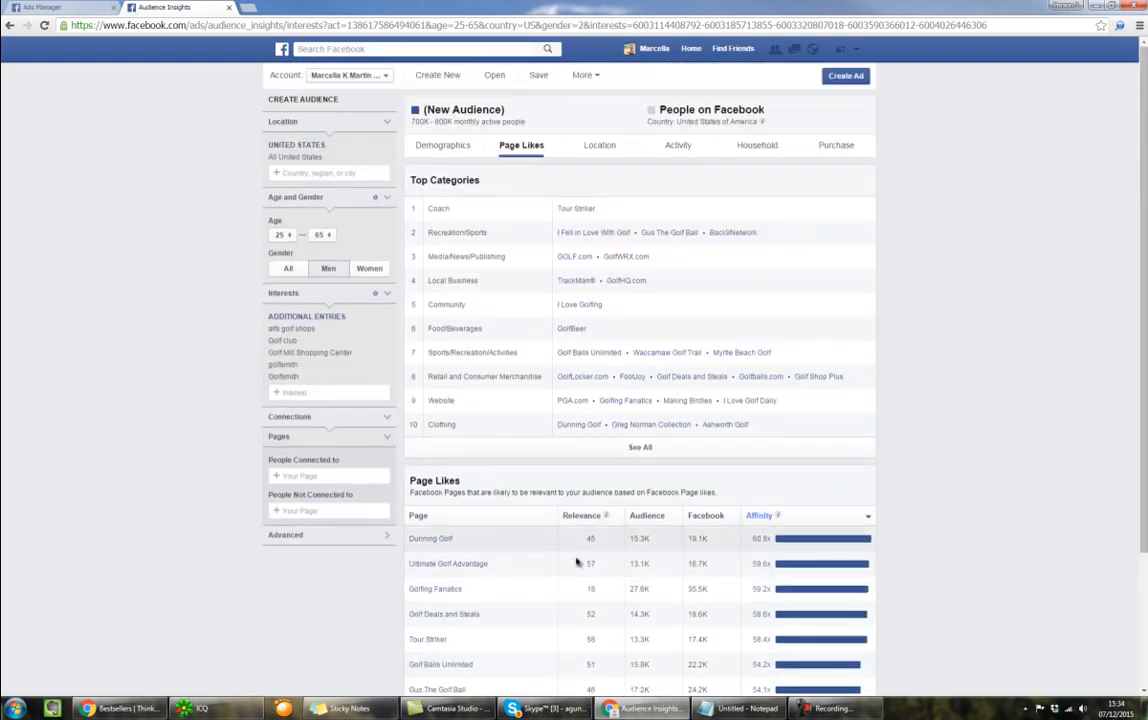
{"action": "scroll", "coordinate": [589, 571], "scroll_direction": "down", "scroll_amount": 2}
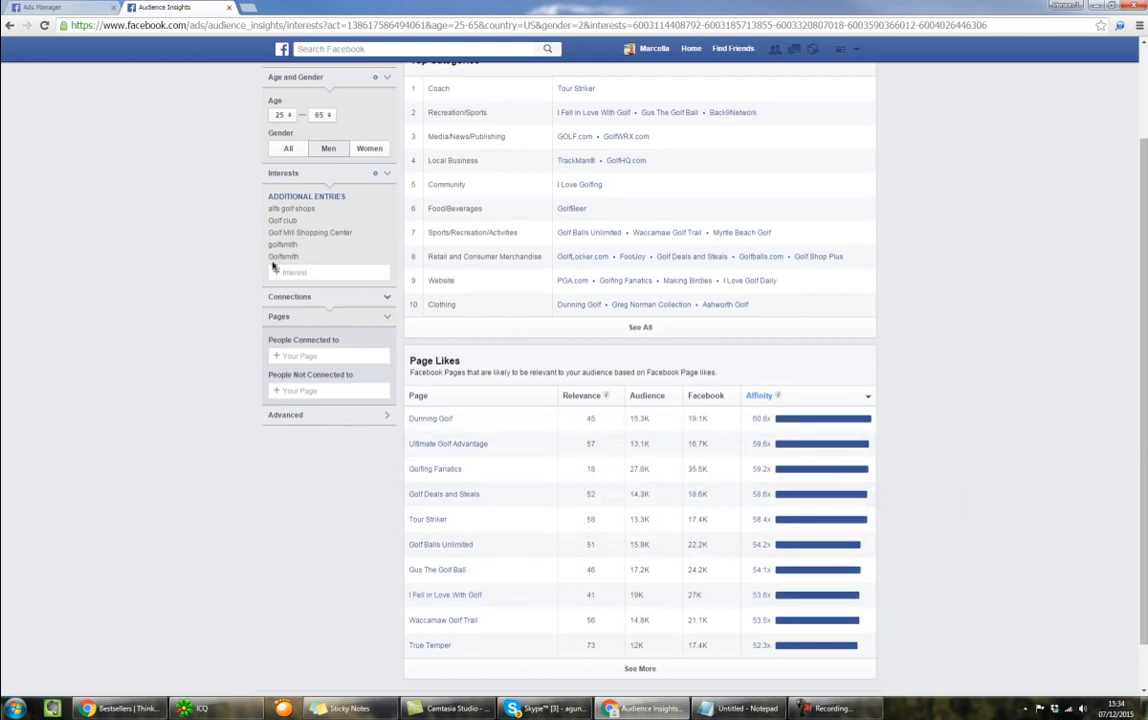
{"action": "left_click", "coordinate": [305, 271]}
{"action": "right_click", "coordinate": [443, 422]}
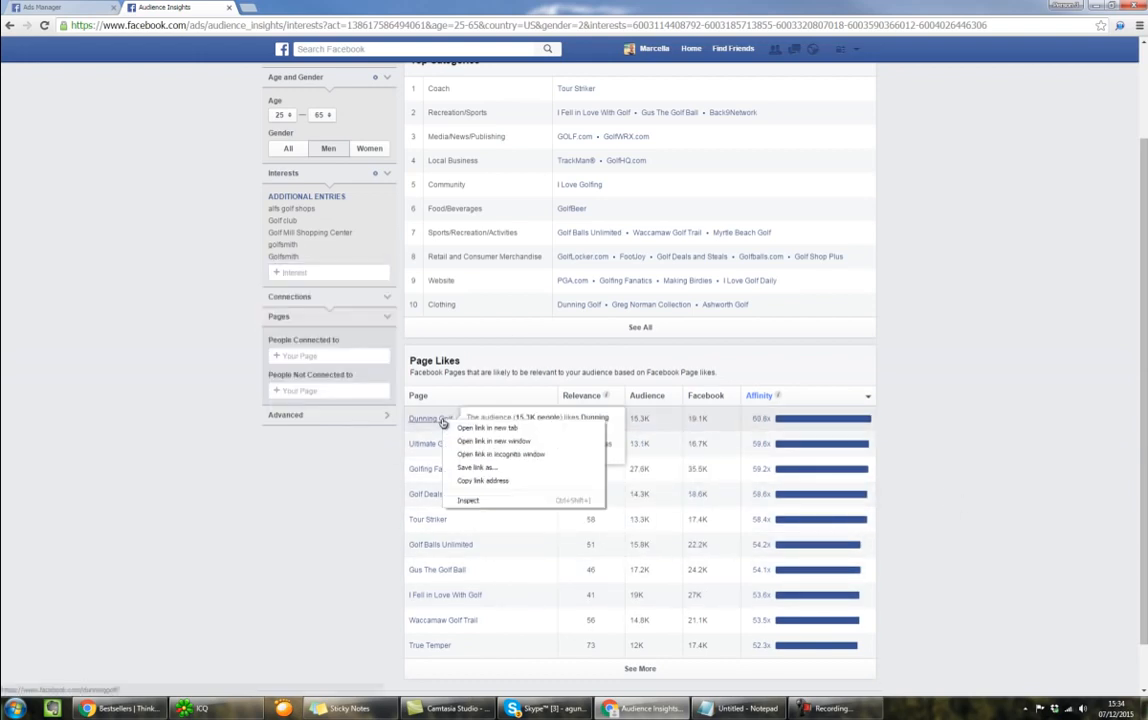
{"action": "left_click", "coordinate": [487, 428]}
{"action": "right_click", "coordinate": [452, 446]}
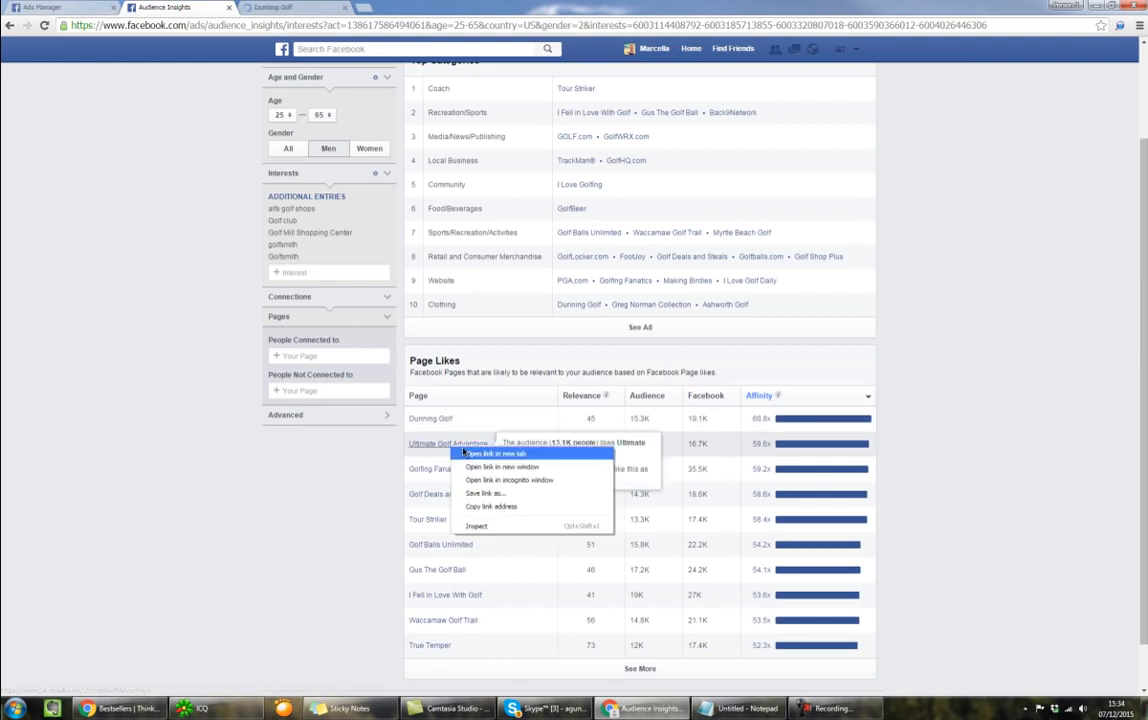
{"action": "left_click", "coordinate": [465, 453]}
{"action": "right_click", "coordinate": [450, 468]}
{"action": "left_click", "coordinate": [465, 477]}
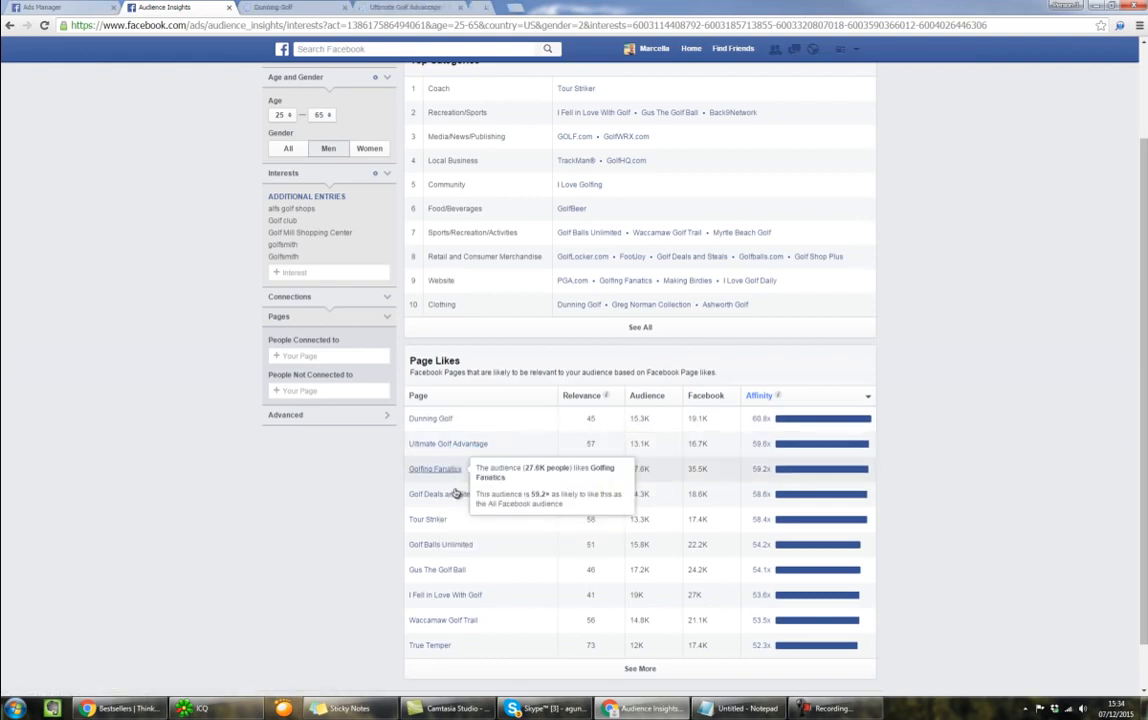
{"action": "right_click", "coordinate": [455, 494]}
{"action": "left_click", "coordinate": [466, 503]}
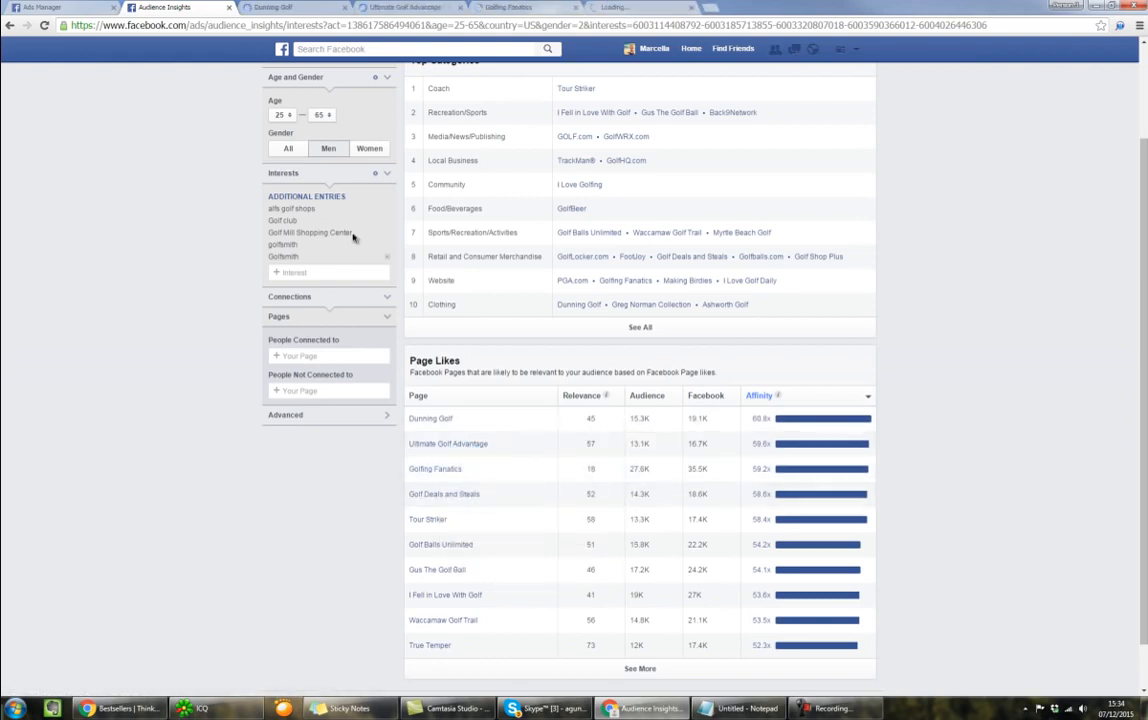
Step: Look over the Dunning Golf page's category and posts and close it
{"action": "left_click", "coordinate": [300, 7]}
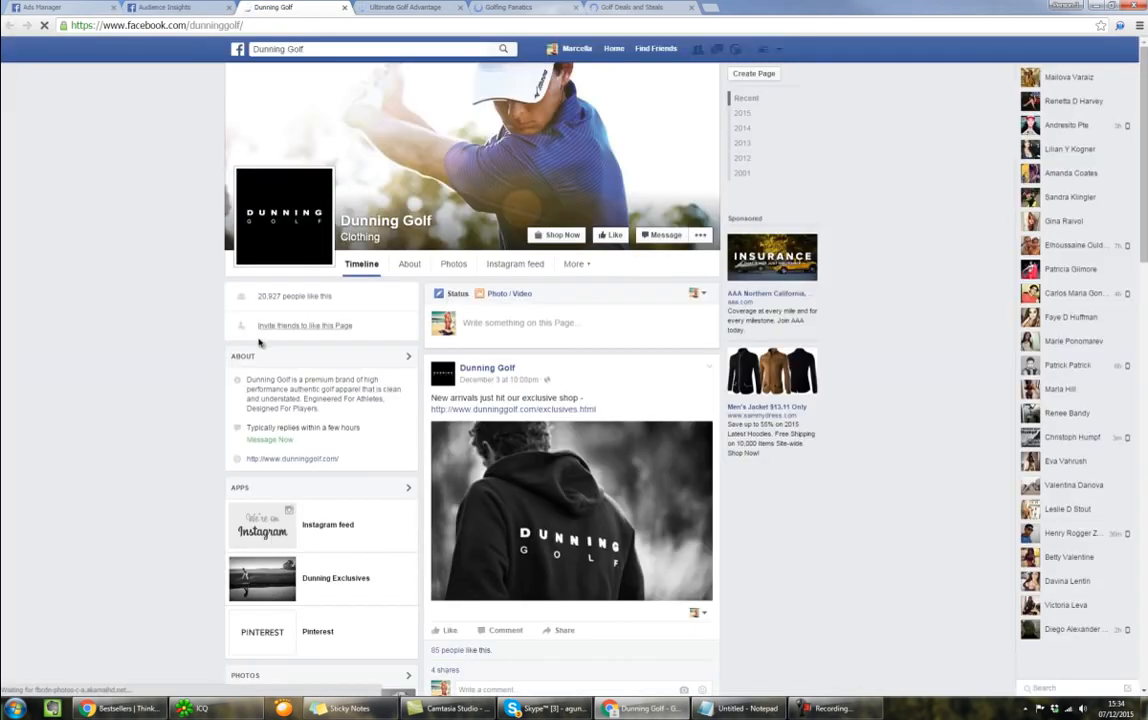
{"action": "scroll", "coordinate": [359, 123], "scroll_direction": "down", "scroll_amount": 5}
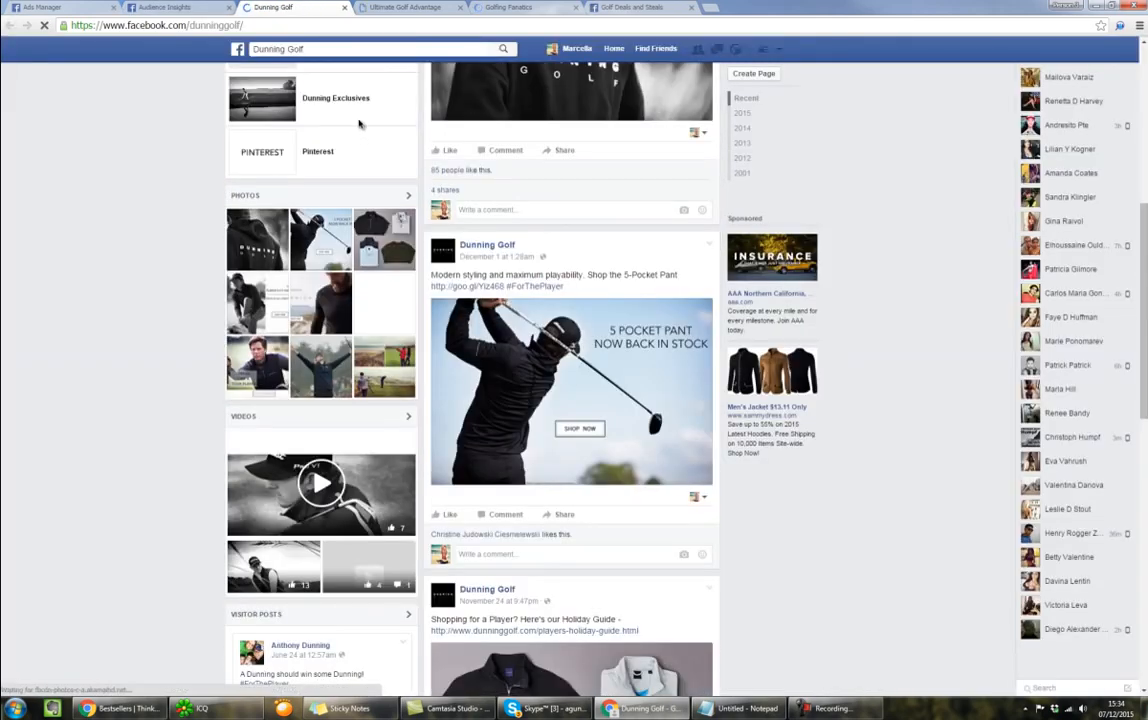
{"action": "scroll", "coordinate": [359, 123], "scroll_direction": "up", "scroll_amount": 5}
{"action": "left_click", "coordinate": [344, 7]}
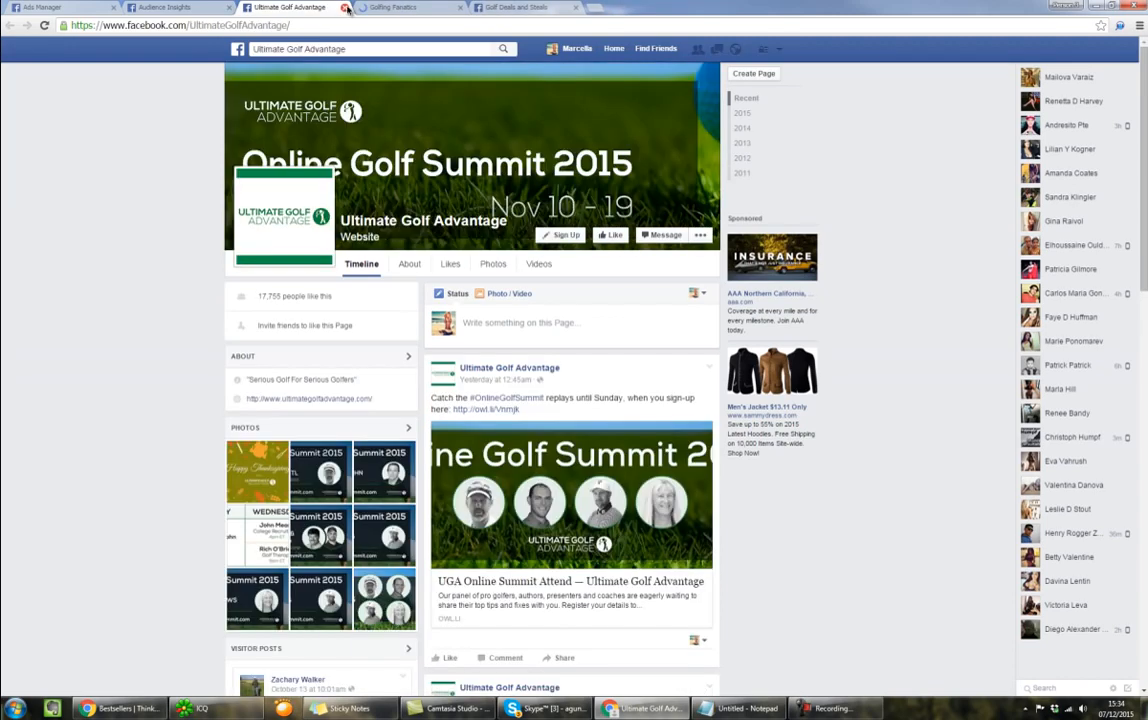
Step: Examine the Ultimate Golf Advantage page's category, photos and posts and close it
{"action": "scroll", "coordinate": [403, 514], "scroll_direction": "down", "scroll_amount": 1}
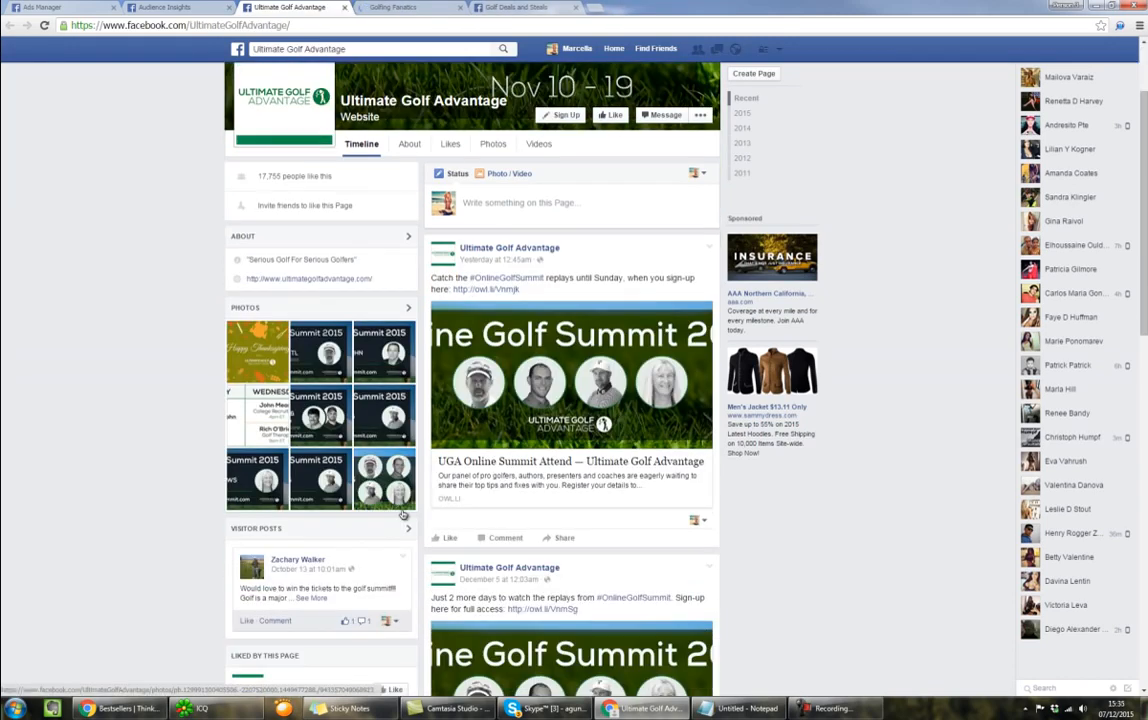
{"action": "scroll", "coordinate": [400, 514], "scroll_direction": "down", "scroll_amount": 2}
{"action": "scroll", "coordinate": [397, 514], "scroll_direction": "up", "scroll_amount": 3}
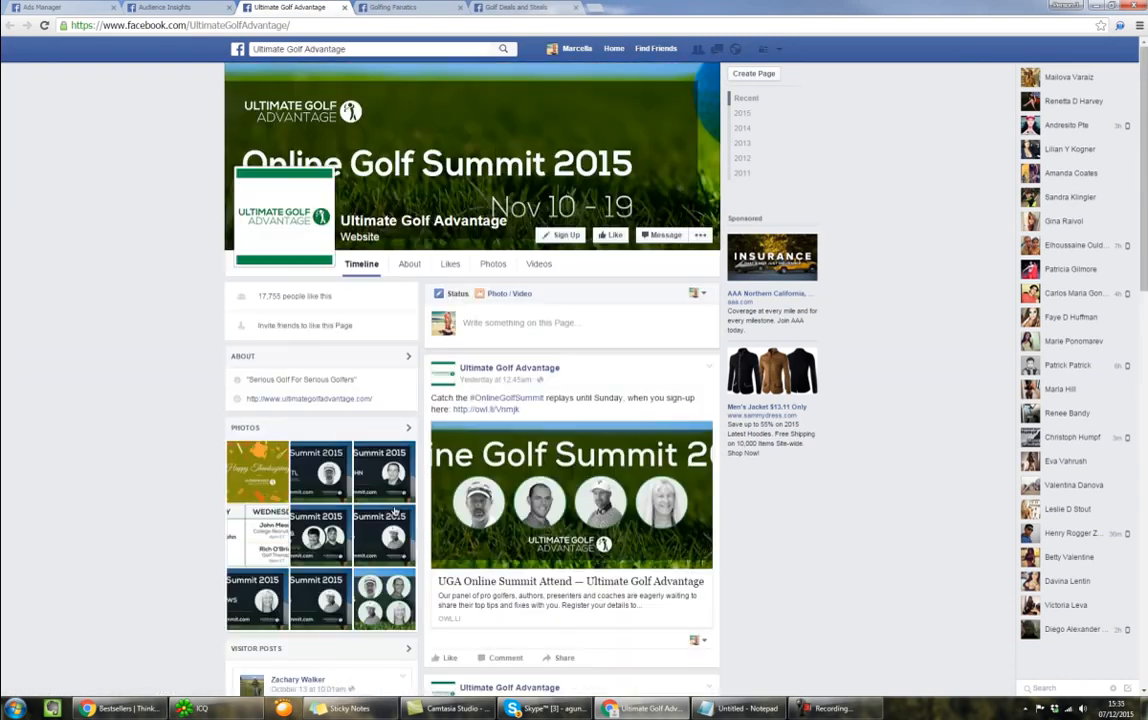
{"action": "scroll", "coordinate": [276, 268], "scroll_direction": "down", "scroll_amount": 2}
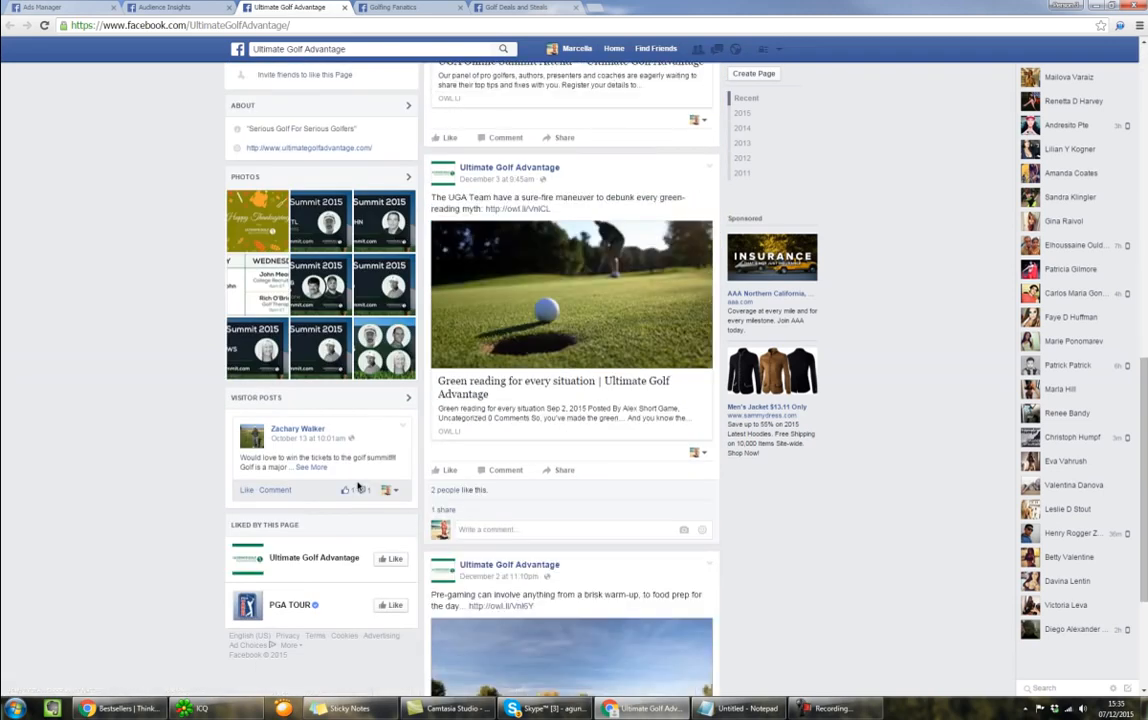
{"action": "scroll", "coordinate": [358, 486], "scroll_direction": "down", "scroll_amount": 2}
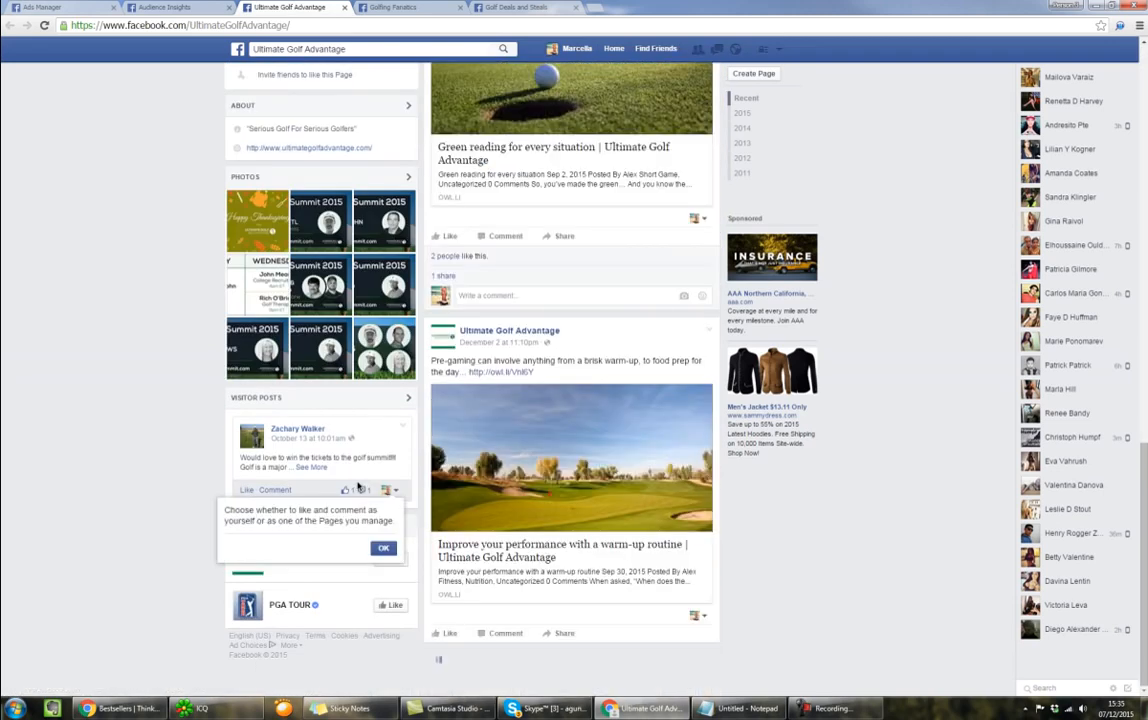
{"action": "middle_click", "coordinate": [313, 8]}
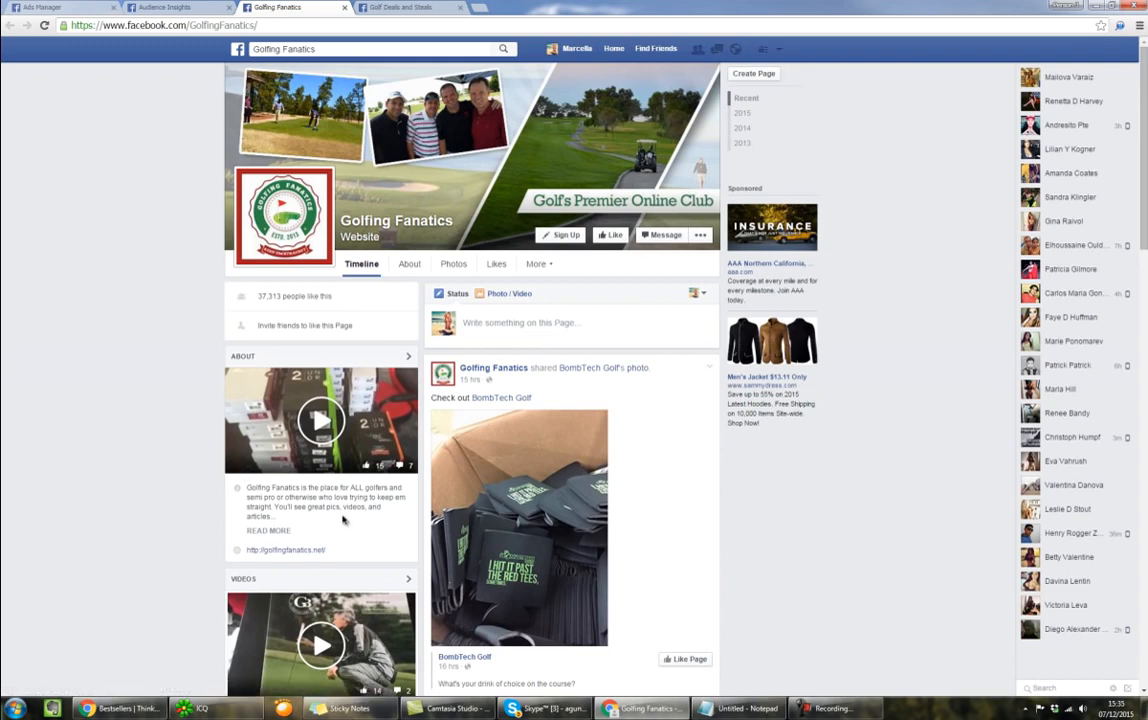
Step: Review the Golfing Fanatics page's description and posts and close it
{"action": "scroll", "coordinate": [300, 495], "scroll_direction": "down", "scroll_amount": 5}
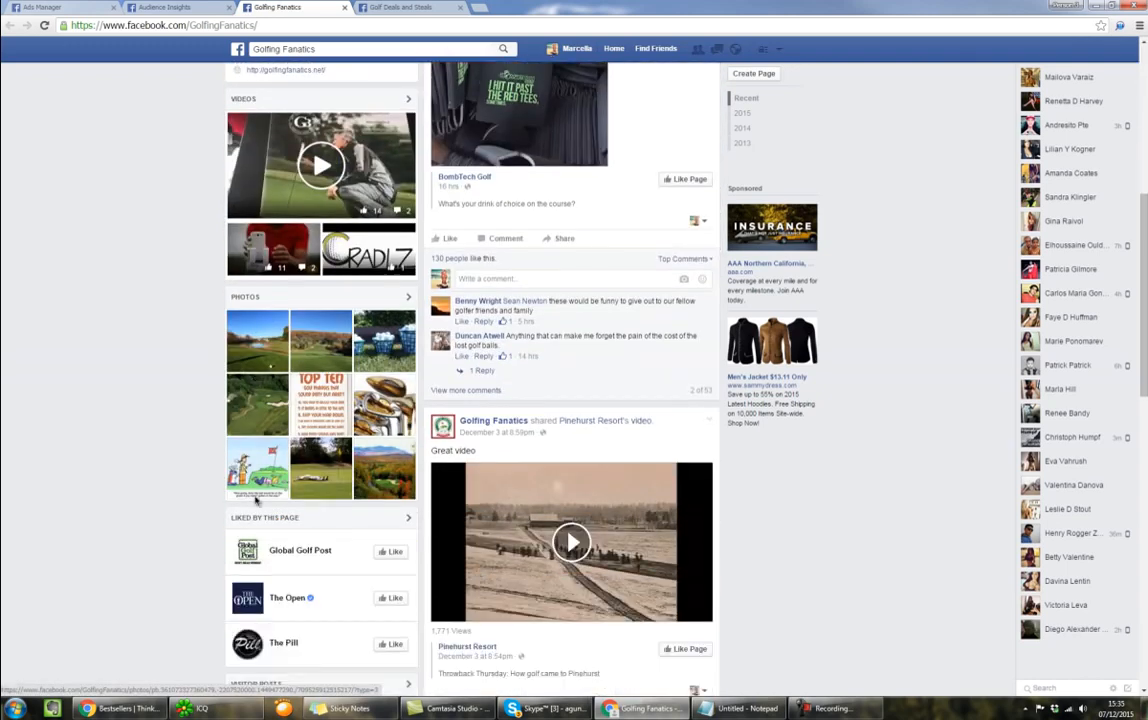
{"action": "scroll", "coordinate": [256, 503], "scroll_direction": "down", "scroll_amount": 4}
{"action": "scroll", "coordinate": [256, 499], "scroll_direction": "up", "scroll_amount": 8}
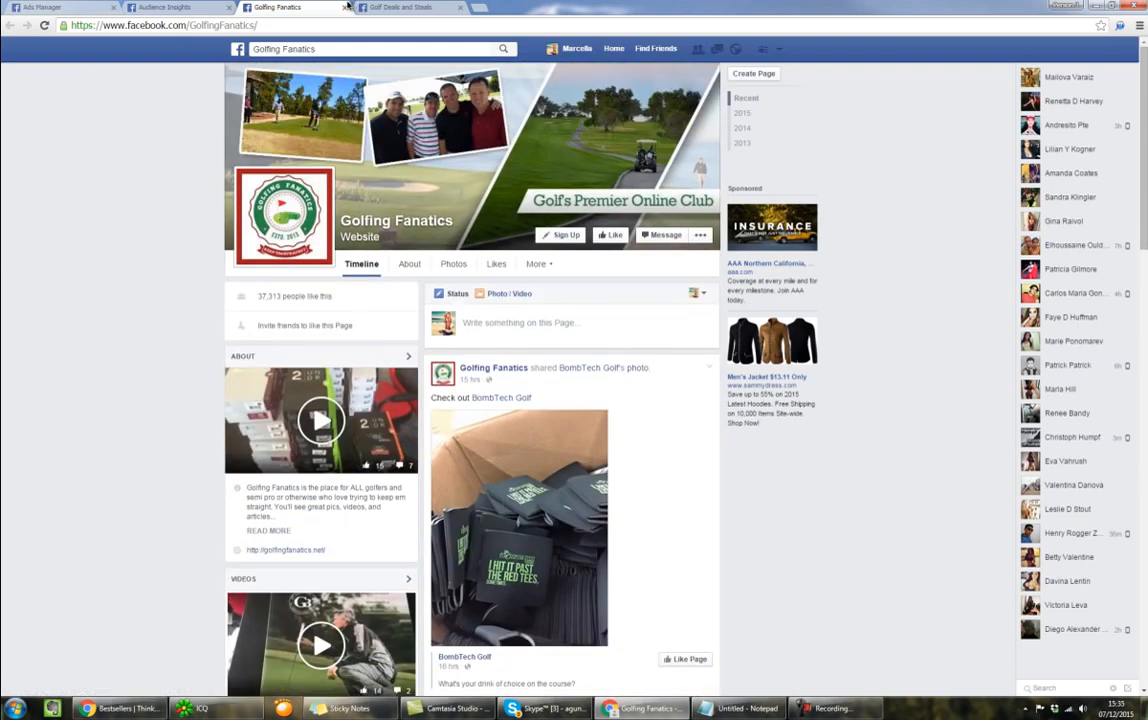
{"action": "left_click", "coordinate": [345, 8]}
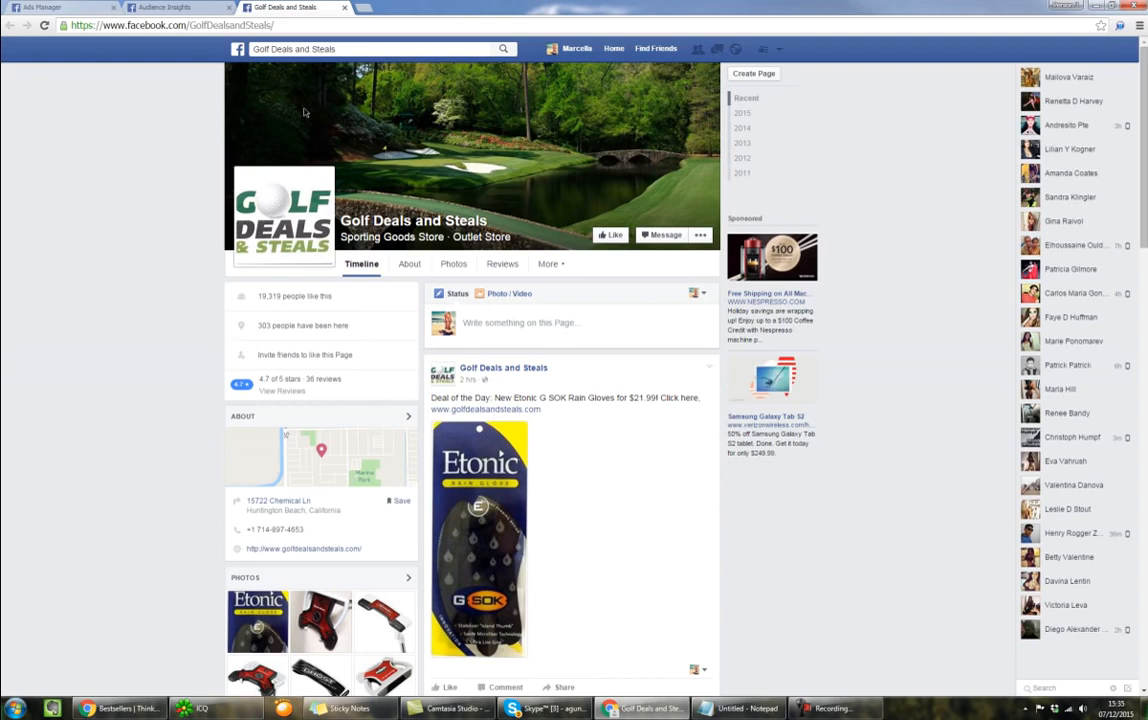
Step: Return to Audience Insights and add the dunning golf clothing entry to the audience's interests
{"action": "left_click", "coordinate": [165, 7]}
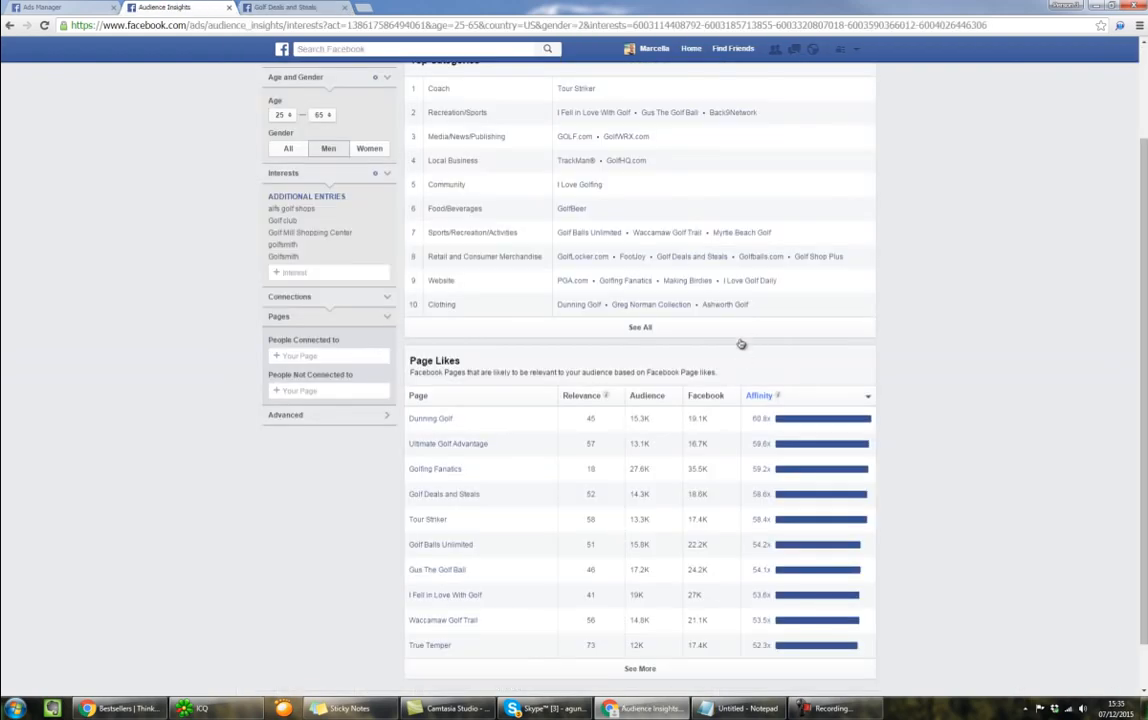
{"action": "left_click", "coordinate": [317, 272]}
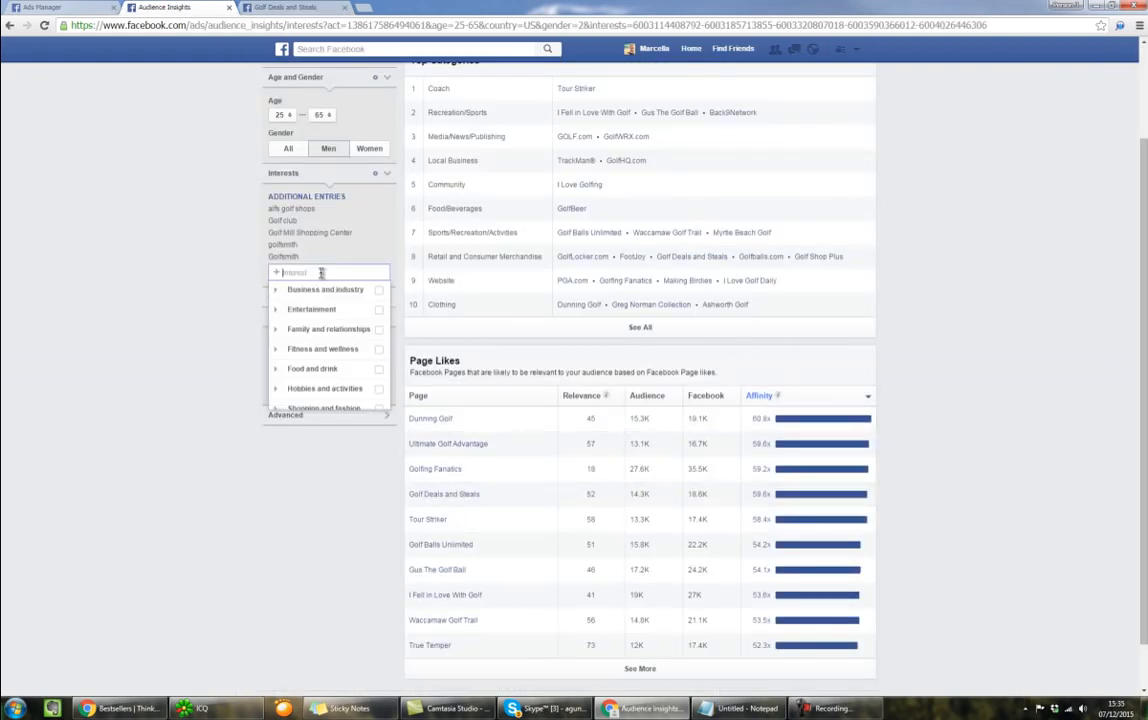
{"action": "type", "text": "dunn"}
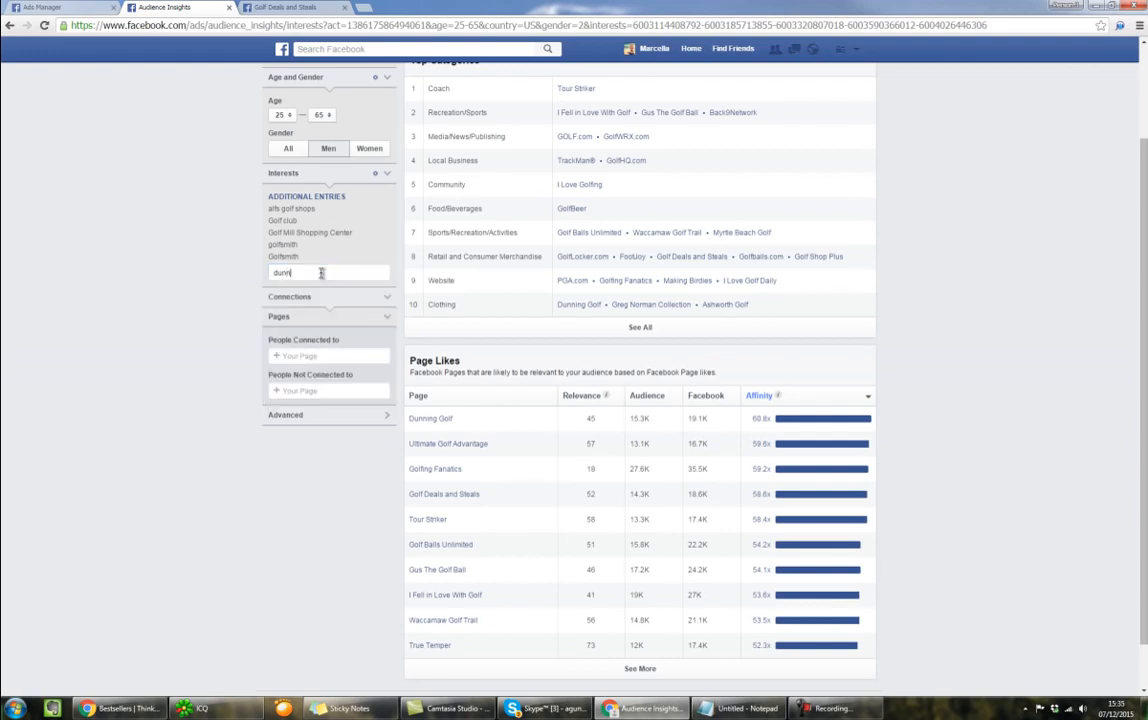
{"action": "type", "text": "ing gol"}
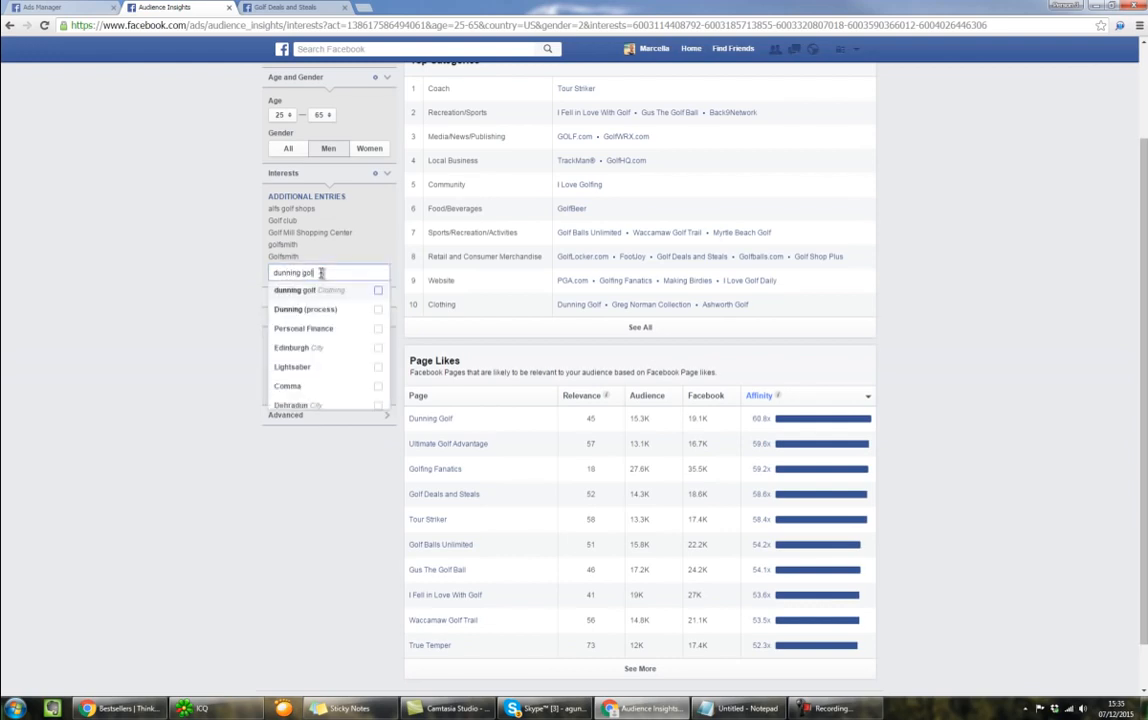
{"action": "type", "text": "f"}
{"action": "left_click", "coordinate": [323, 291]}
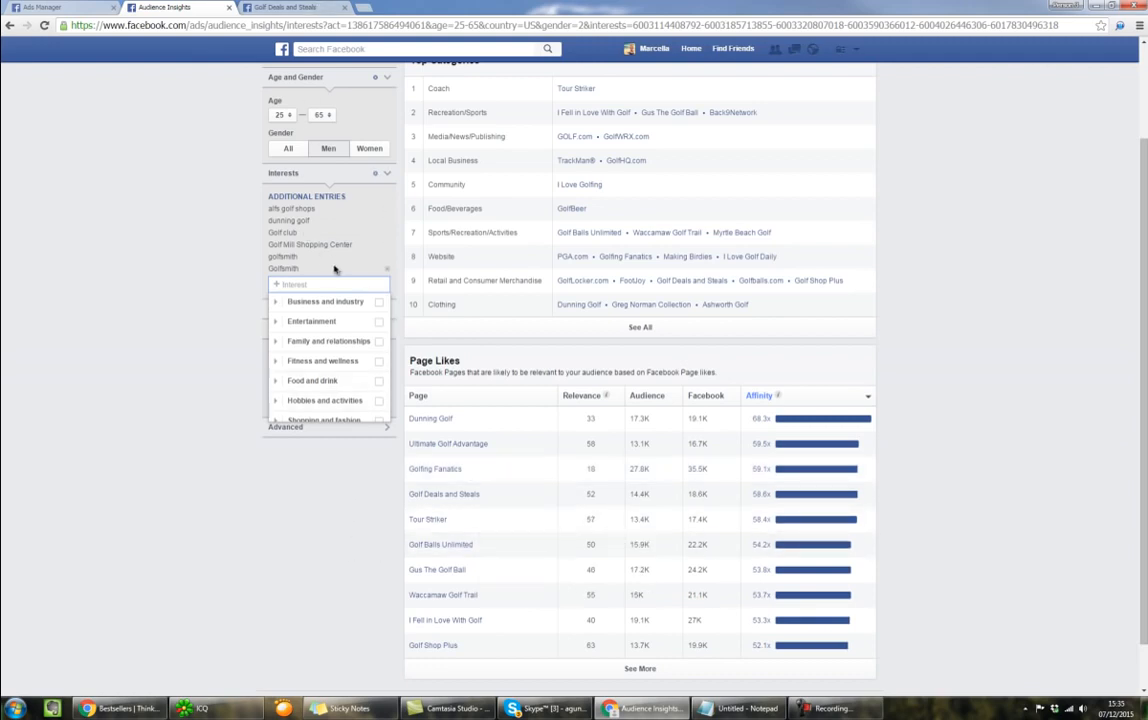
Step: Search the interests for golf deal and clear the search
{"action": "type", "text": "gold"}
{"action": "type", "text": "f"}
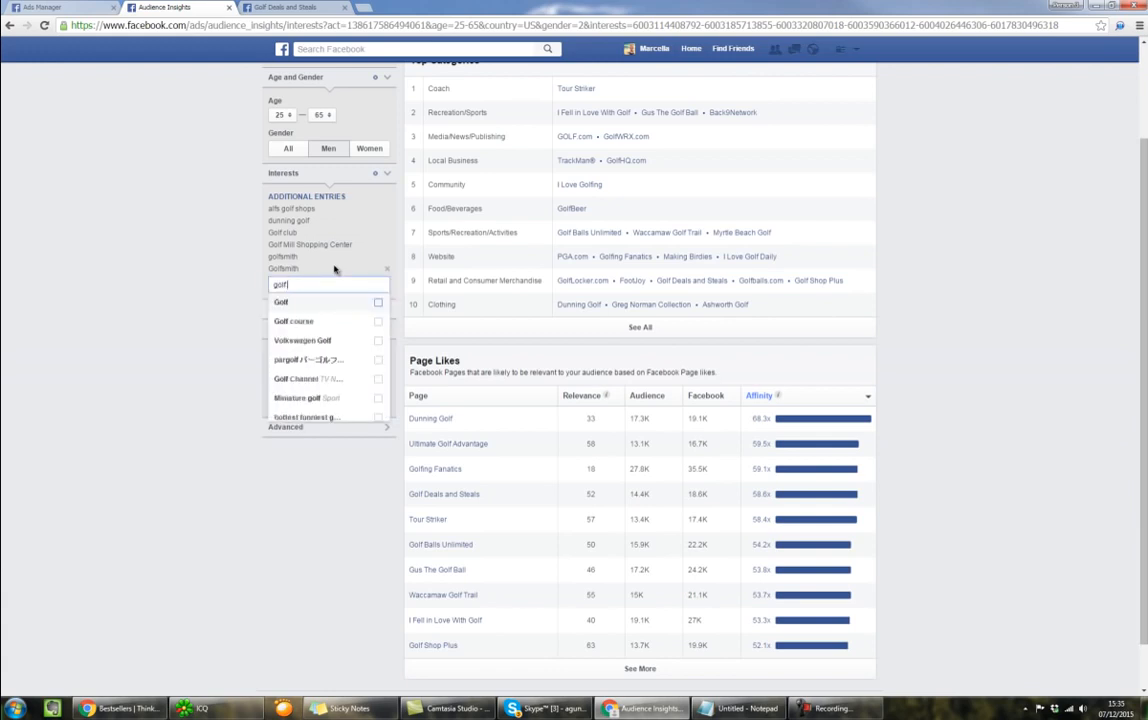
{"action": "type", "text": " deal"}
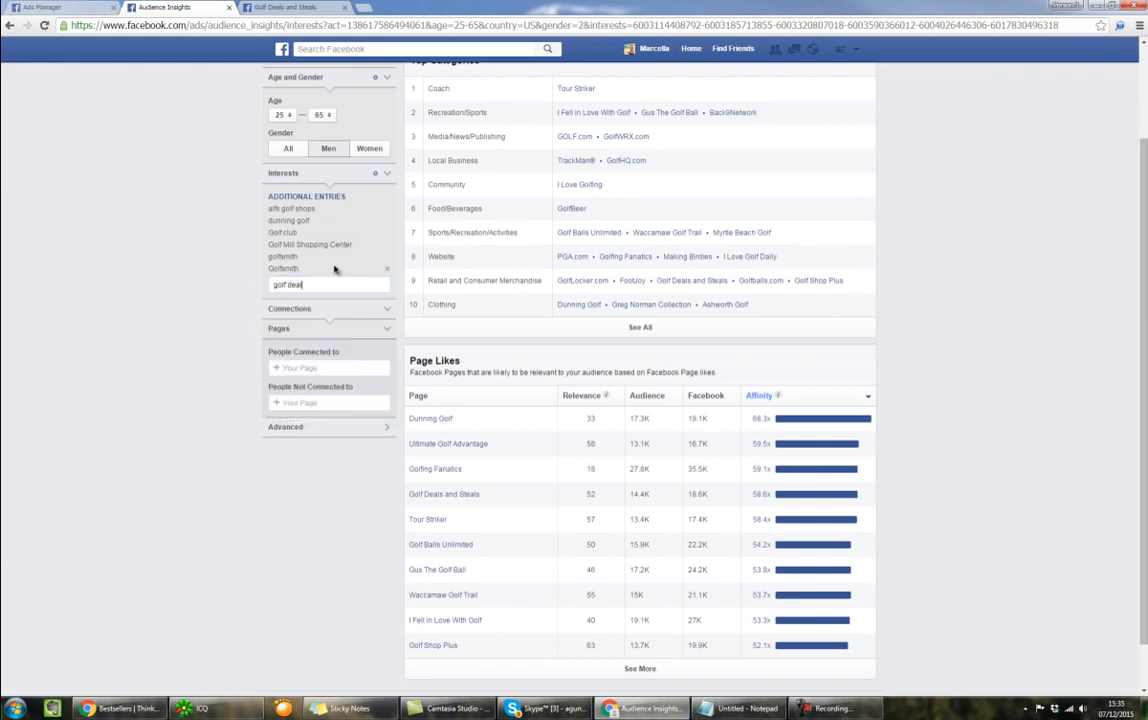
{"action": "key", "text": "BackSpace"}
{"action": "key", "text": "BackSpace"}
{"action": "key", "text": "BackSpace"}
{"action": "key", "text": "BackSpace"}
{"action": "key", "text": "BackSpace"}
{"action": "key", "text": "BackSpace"}
{"action": "key", "text": "BackSpace"}
{"action": "key", "text": "BackSpace"}
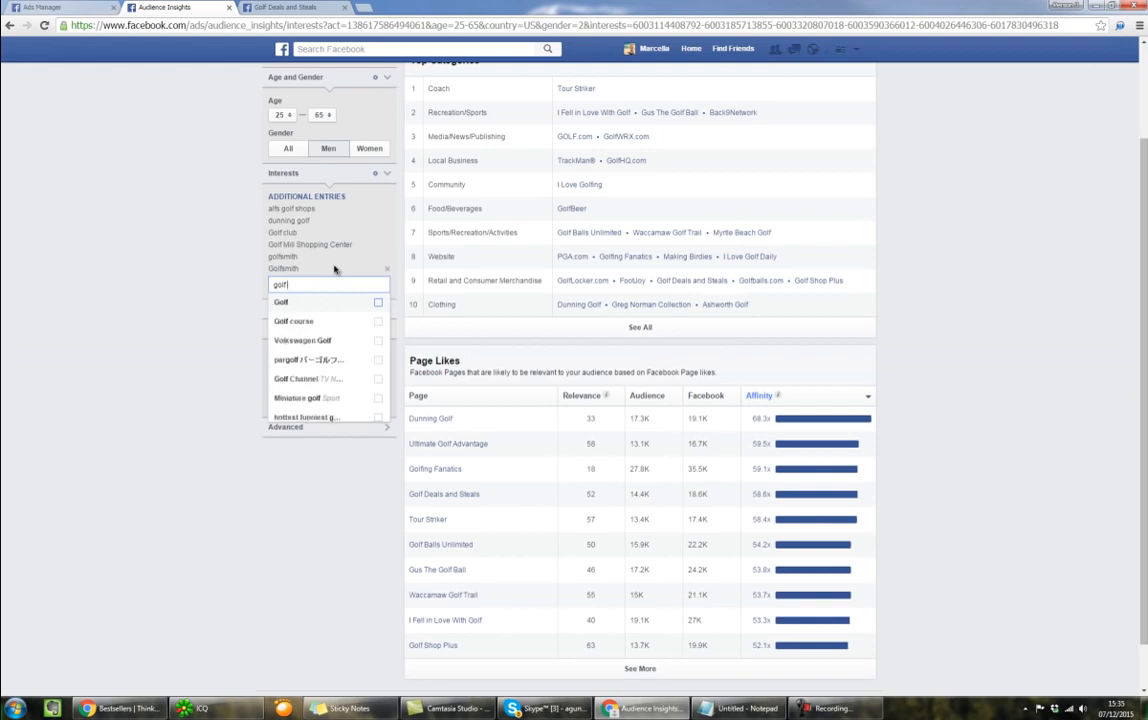
{"action": "key", "text": "BackSpace"}
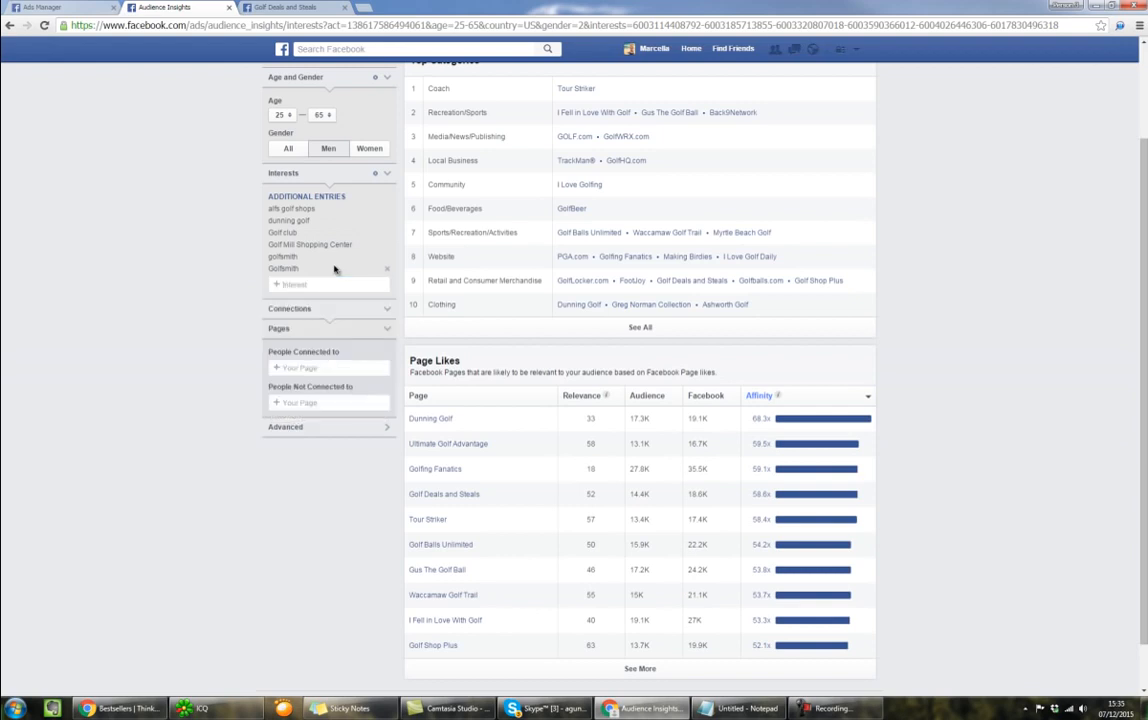
Step: Copy the audience's six interest entries from alfs golf shops to Golfsmith into the Notepad notes, below a new dashed divider
{"action": "scroll", "coordinate": [236, 301], "scroll_direction": "up", "scroll_amount": 2}
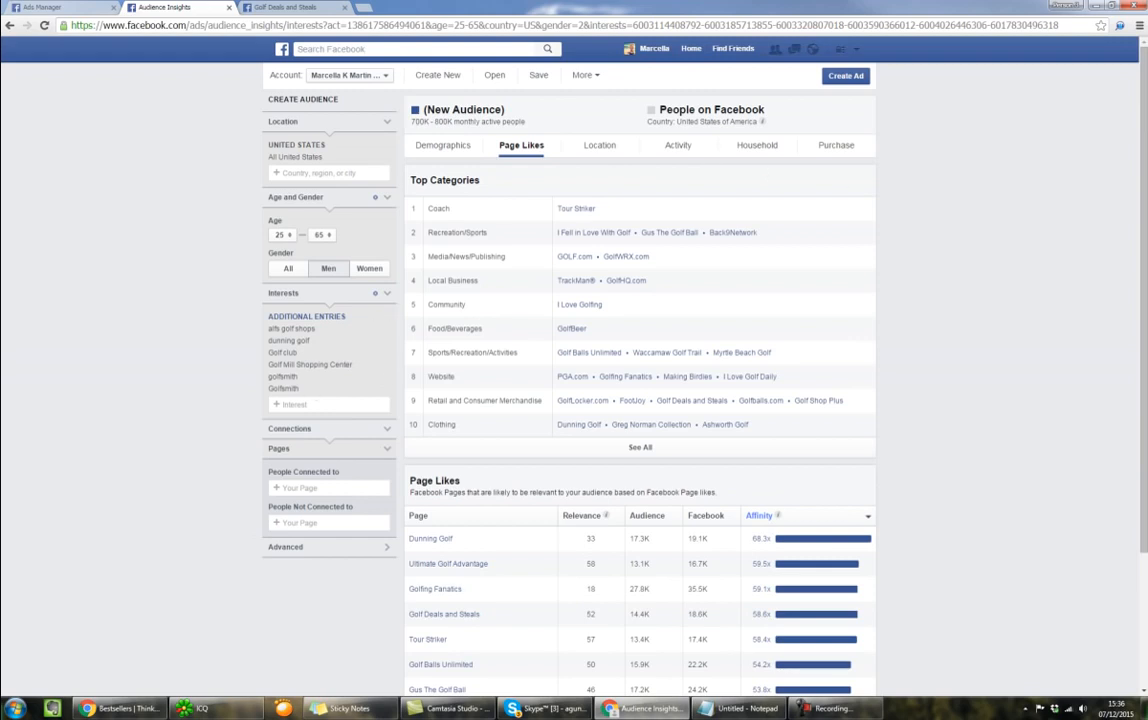
{"action": "left_click_drag", "start_coordinate": [1146, 219], "coordinate": [788, 178]}
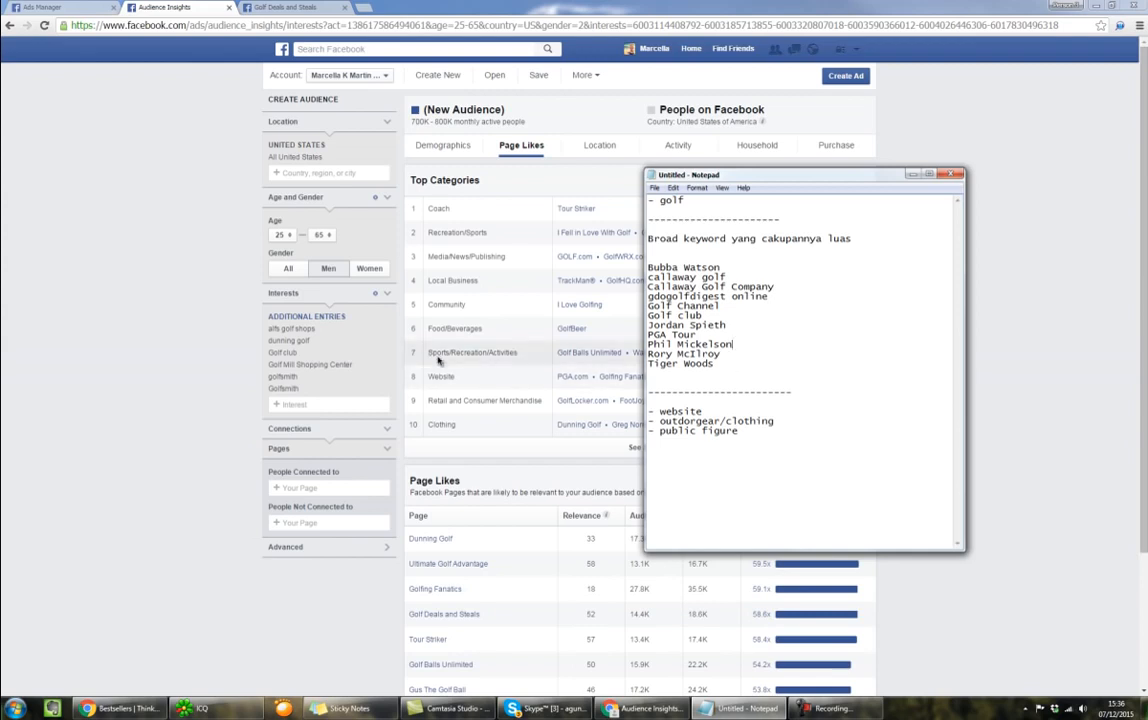
{"action": "left_click", "coordinate": [270, 331]}
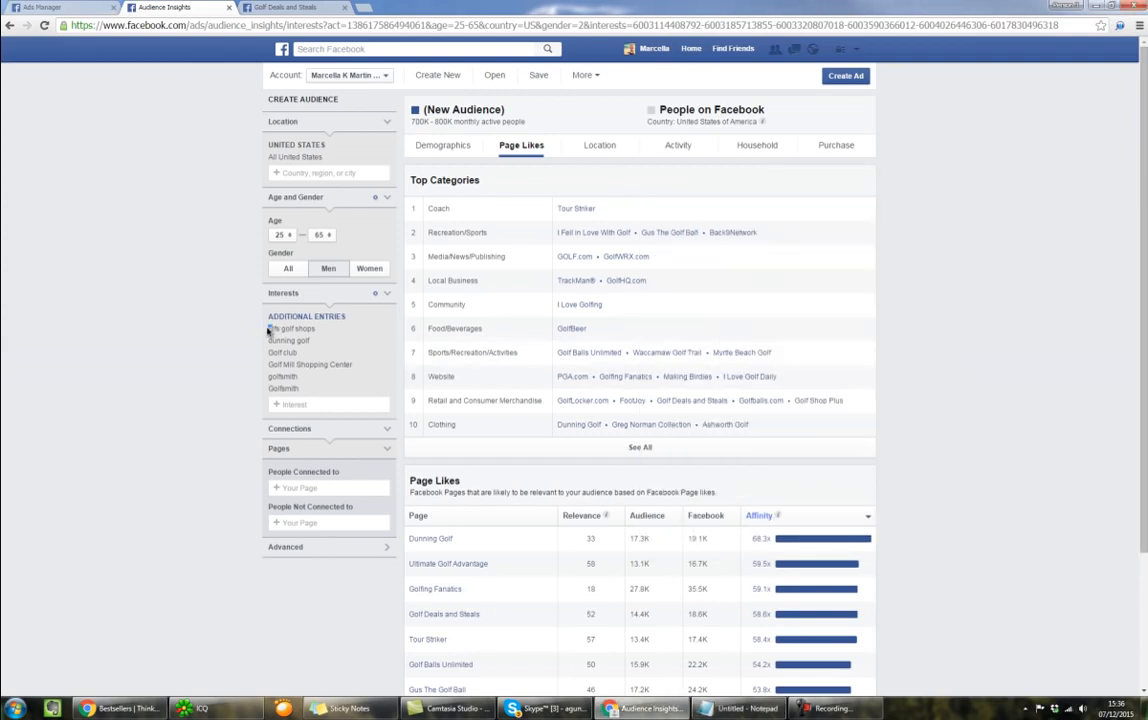
{"action": "left_click_drag", "start_coordinate": [266, 329], "coordinate": [323, 386]}
{"action": "right_click", "coordinate": [283, 366]}
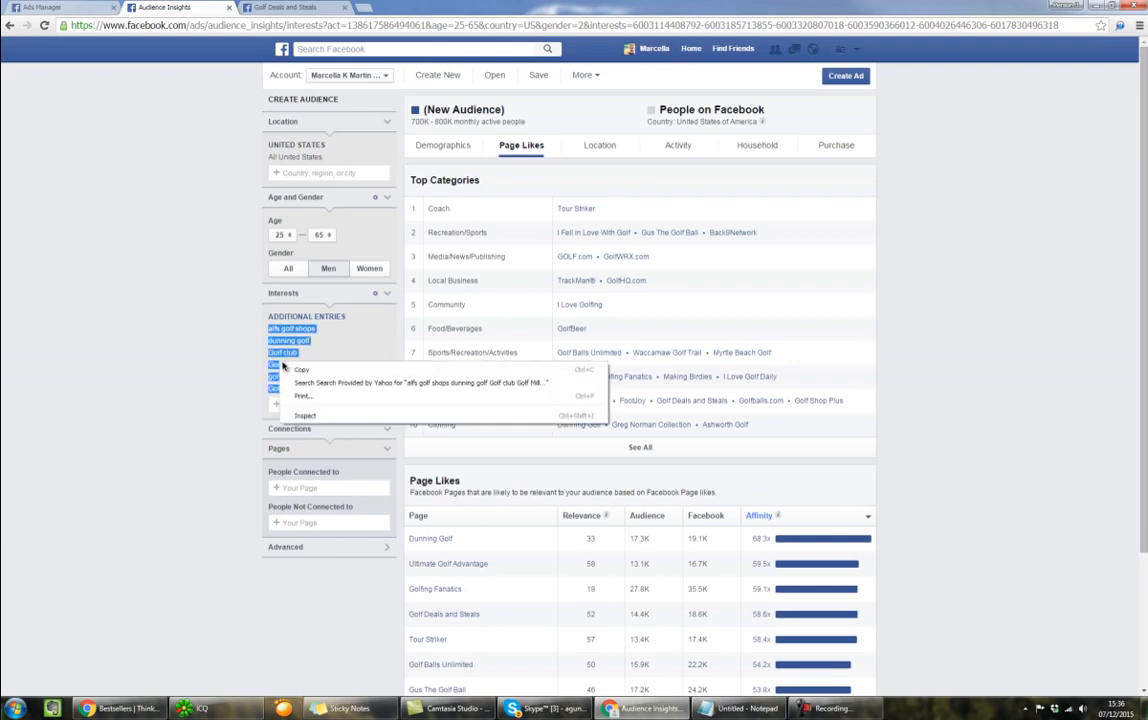
{"action": "left_click", "coordinate": [292, 370]}
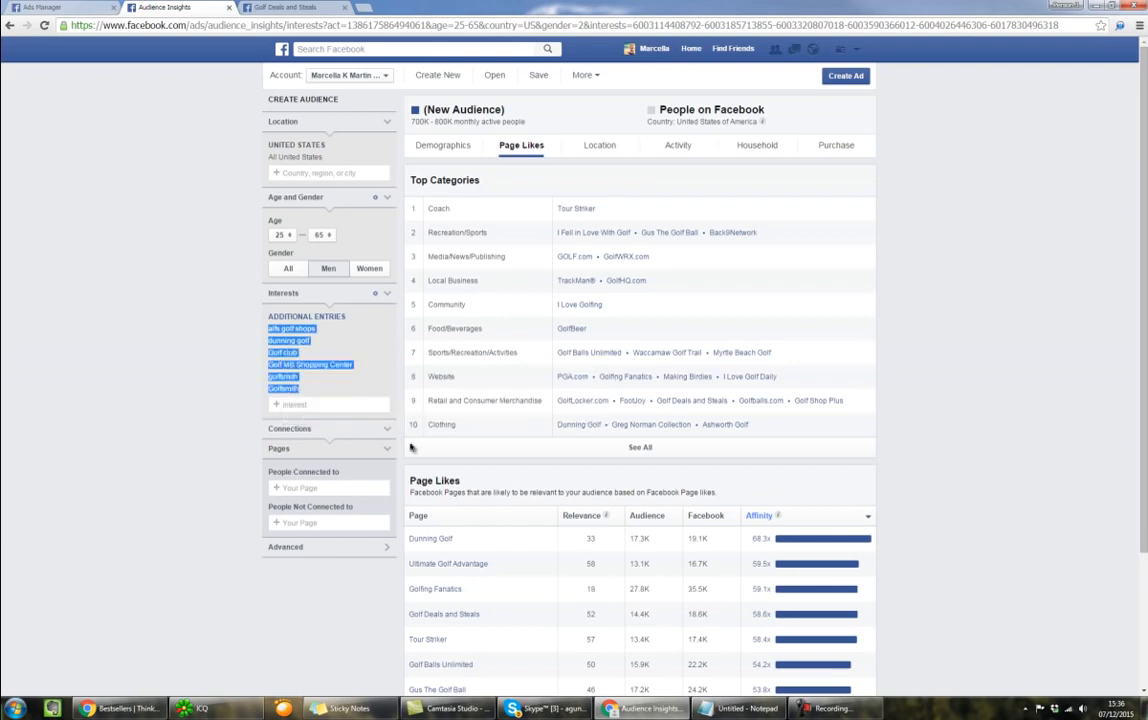
{"action": "left_click", "coordinate": [742, 708]}
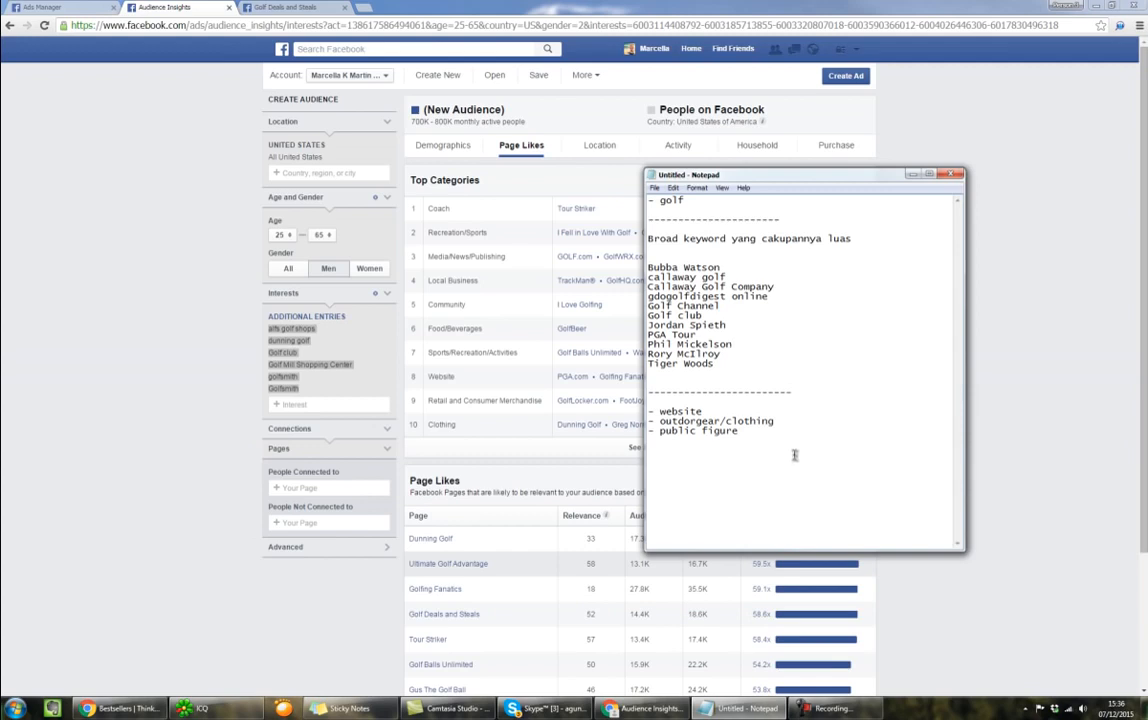
{"action": "type", "text": "------------------------"}
{"action": "key", "text": "ctrl+v"}
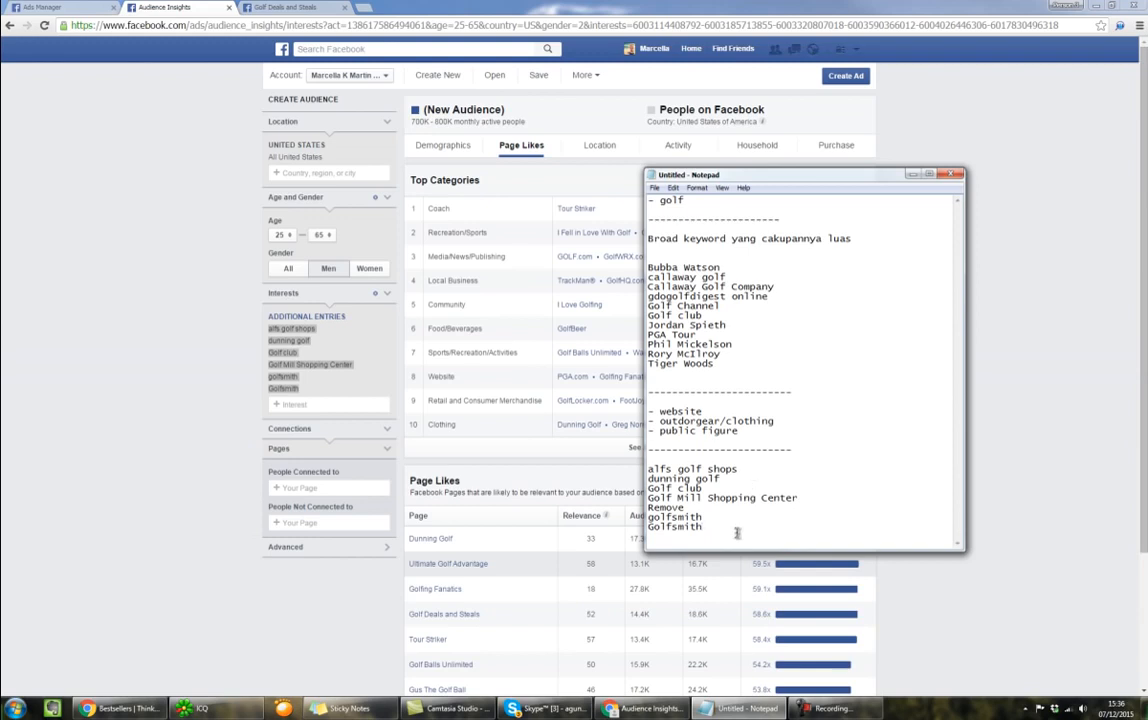
Step: Add a dashed divider below the copied interests and write "1 campaign = 1 adset = 1 interest" under it
{"action": "key", "text": "Return"}
{"action": "type", "text": "------------------"}
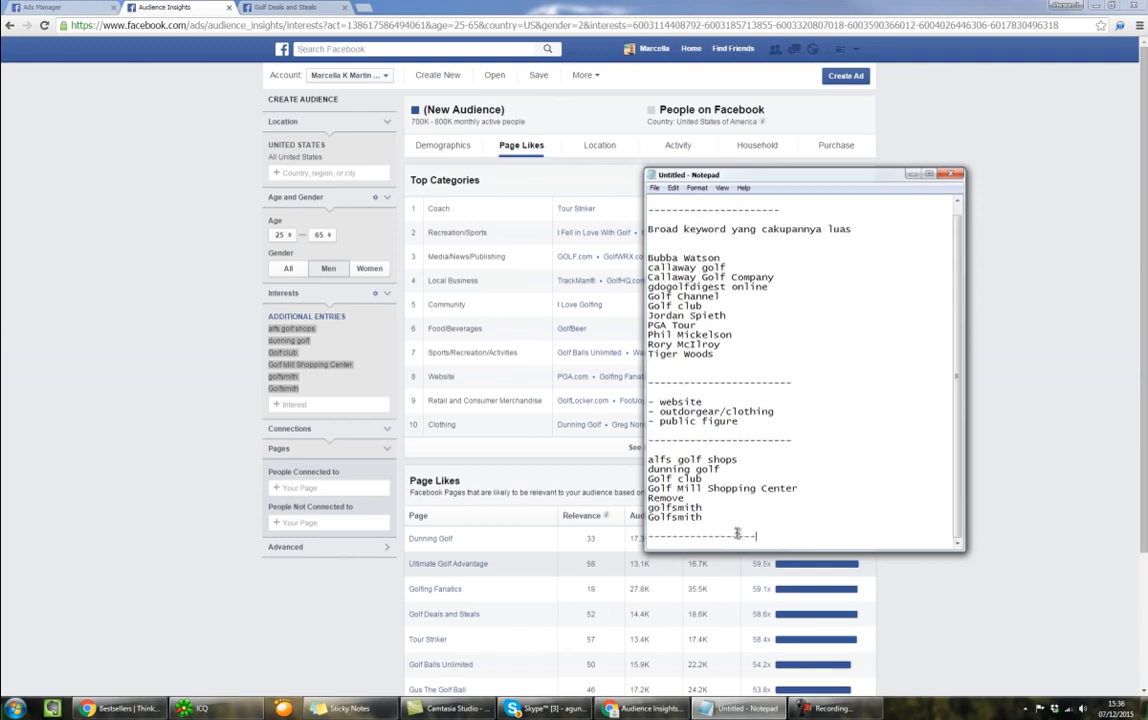
{"action": "key", "text": "Return"}
{"action": "key", "text": "Return"}
{"action": "key", "text": "Return"}
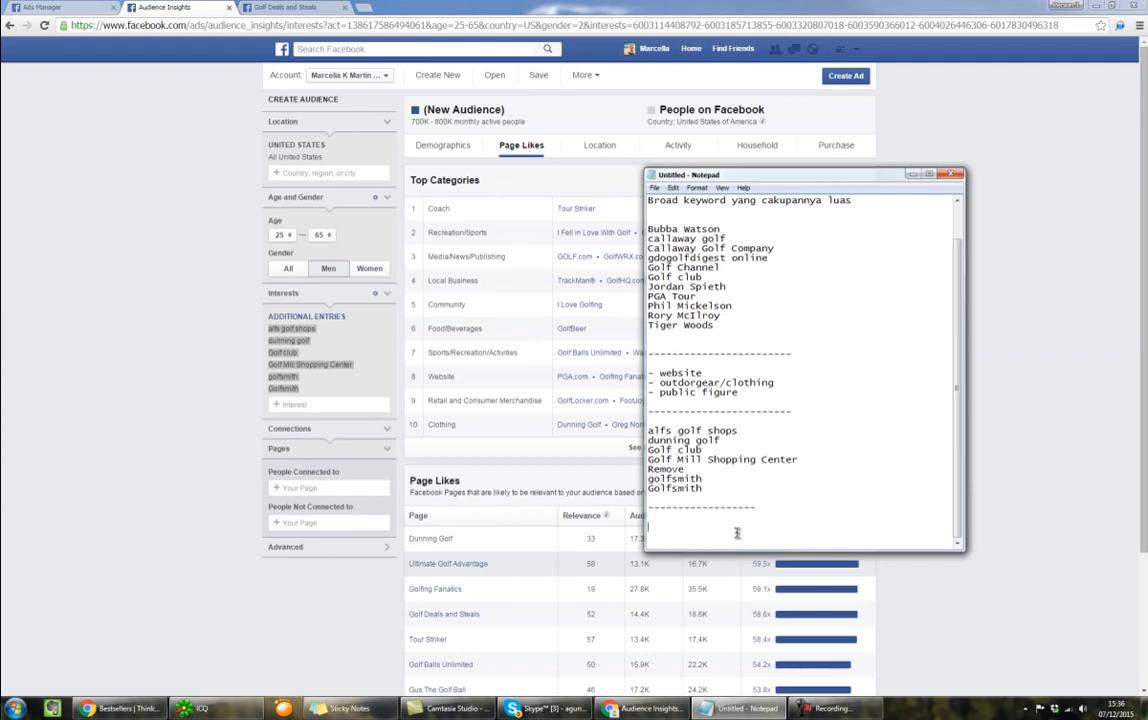
{"action": "type", "text": "1 campaign = 1 adset = 1 interest"}
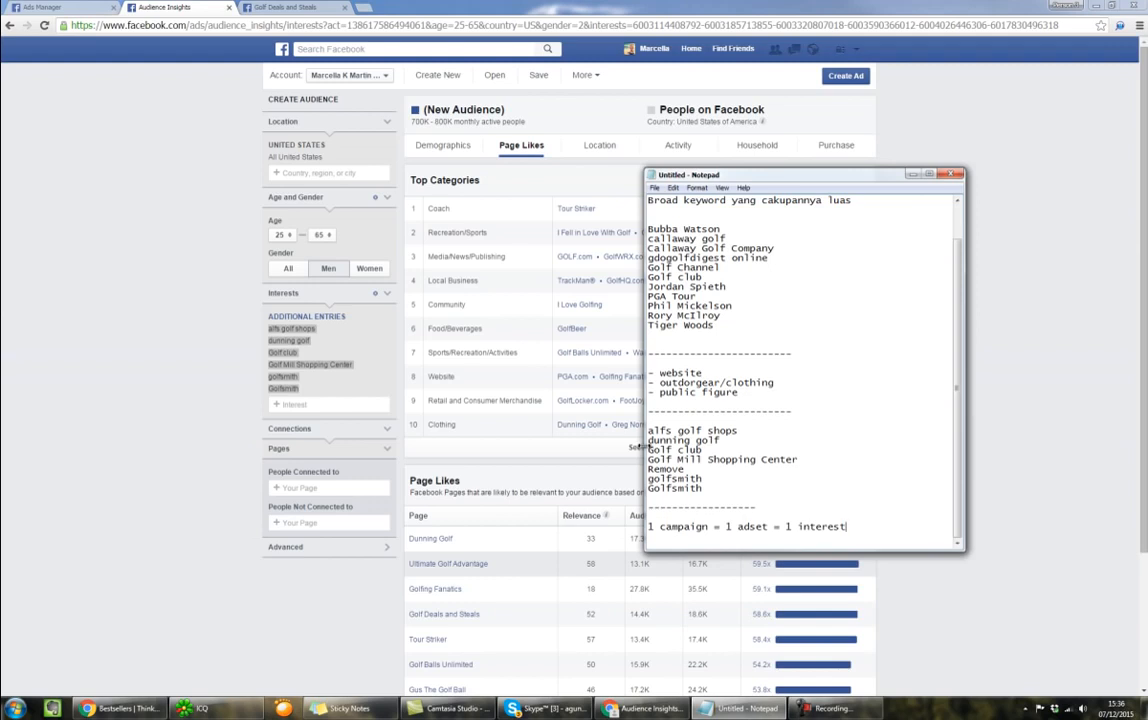
Step: Add a second line "1a adset = 1 interest" under the campaign line and align the equals signs of both ad set lines
{"action": "mouse_move", "coordinate": [648, 437]}
{"action": "left_mouse_down"}
{"action": "mouse_move", "coordinate": [720, 440]}
{"action": "mouse_move", "coordinate": [649, 430]}
{"action": "left_mouse_up"}
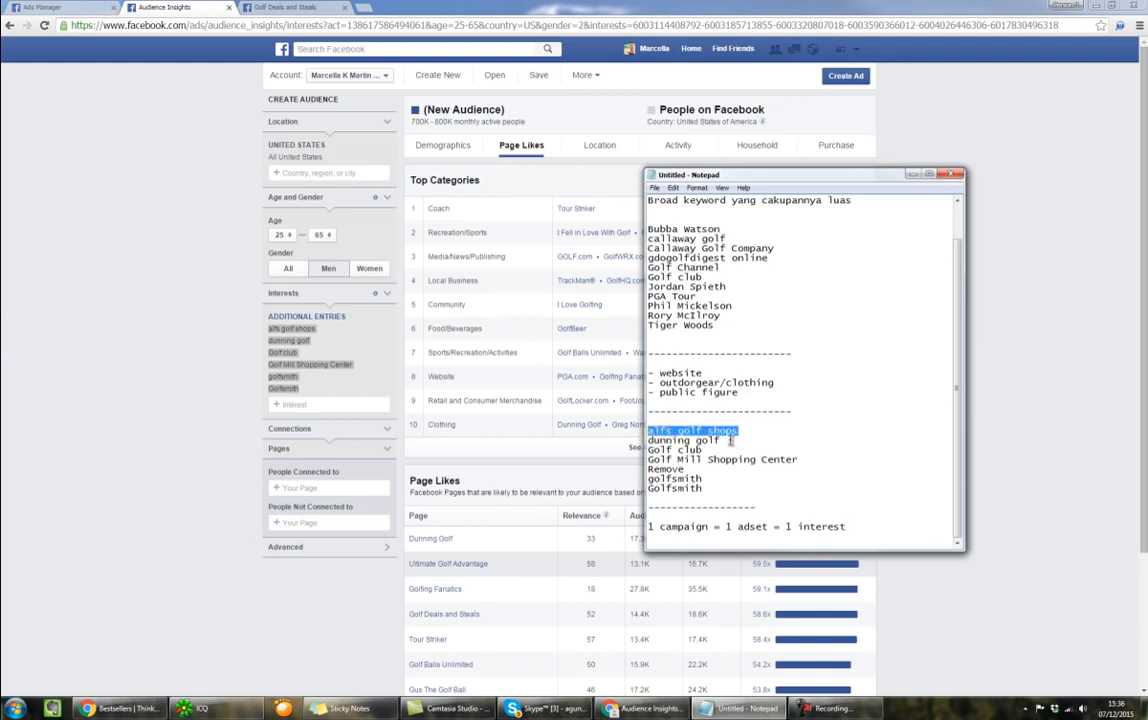
{"action": "left_click_drag", "start_coordinate": [720, 440], "coordinate": [648, 451]}
{"action": "left_click", "coordinate": [856, 526]}
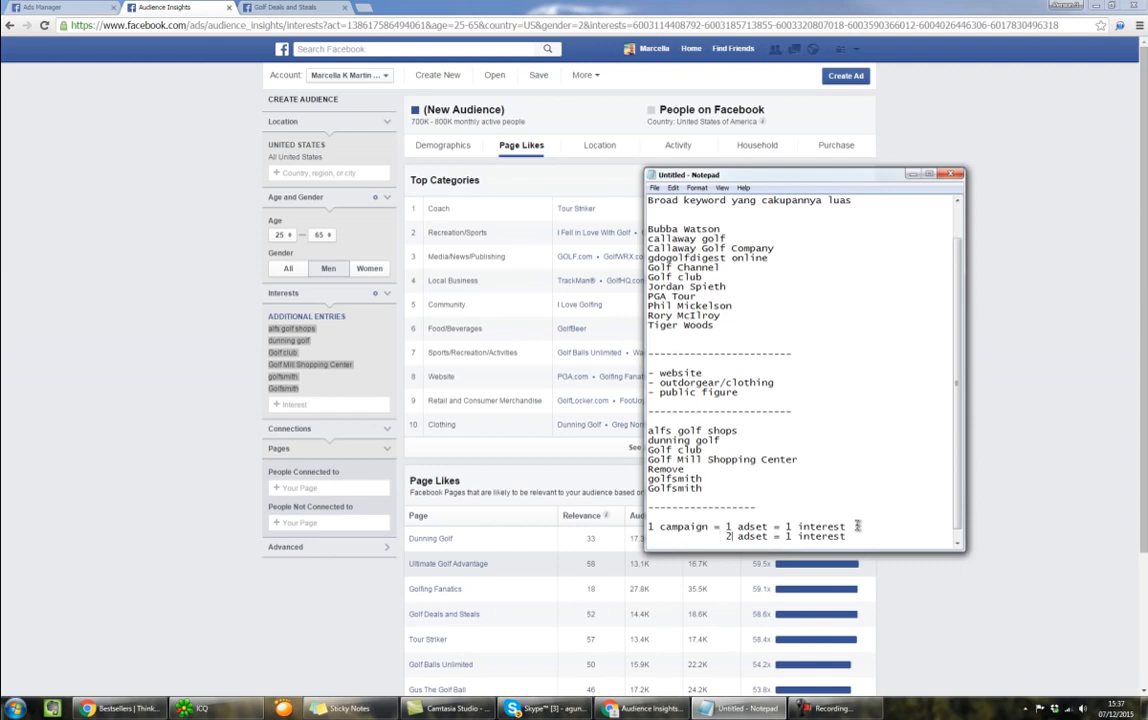
{"action": "key", "text": "BackSpace"}
{"action": "type", "text": "1a"}
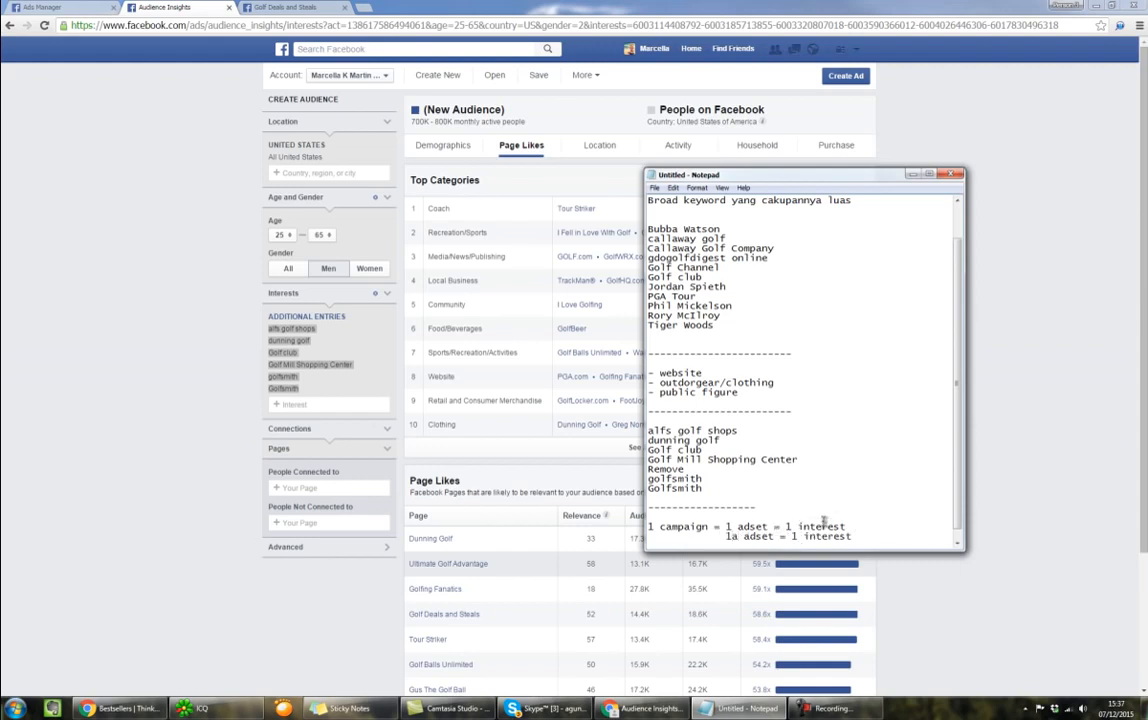
{"action": "scroll", "coordinate": [830, 530], "scroll_direction": "down", "scroll_amount": 1}
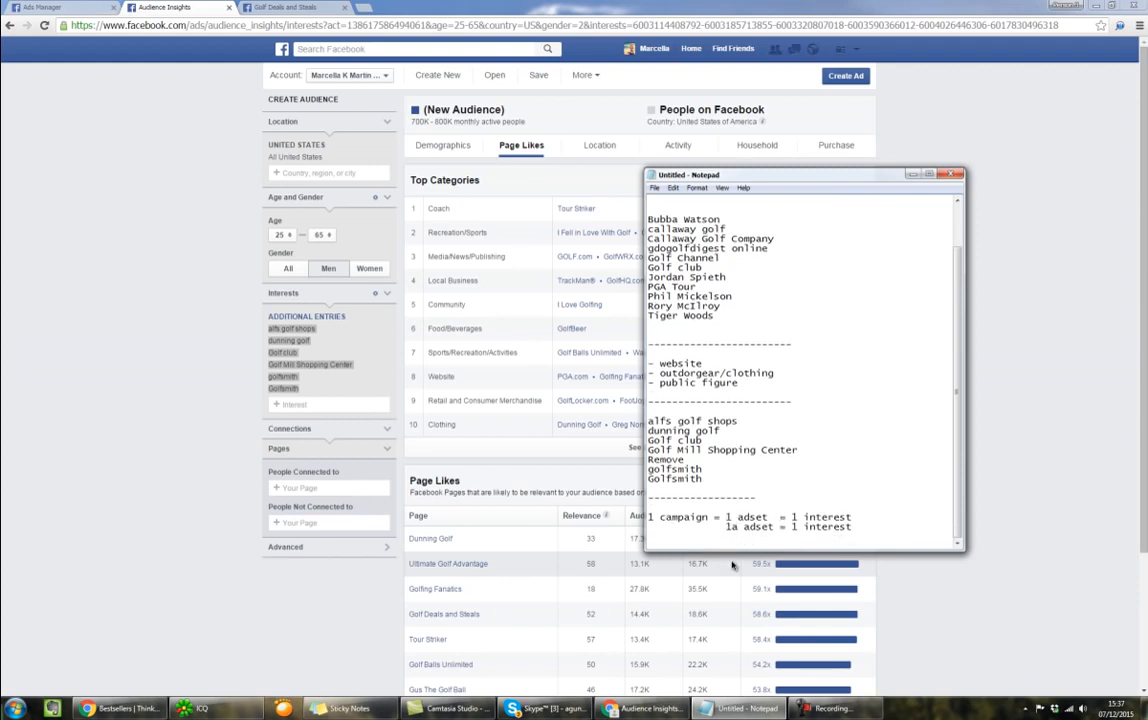
Step: Insert "golf store" after "1 campaign", enlarge the Notepad window and indent the 1a adset line to match the line above
{"action": "left_click", "coordinate": [707, 519]}
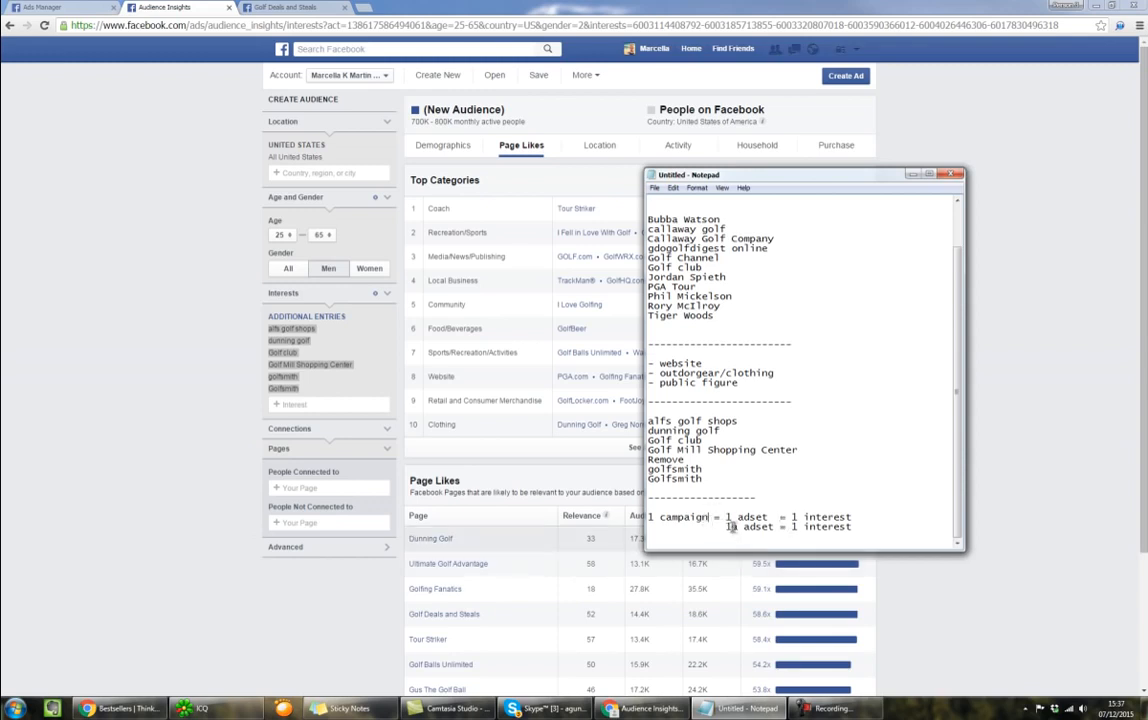
{"action": "type", "text": "golf st"}
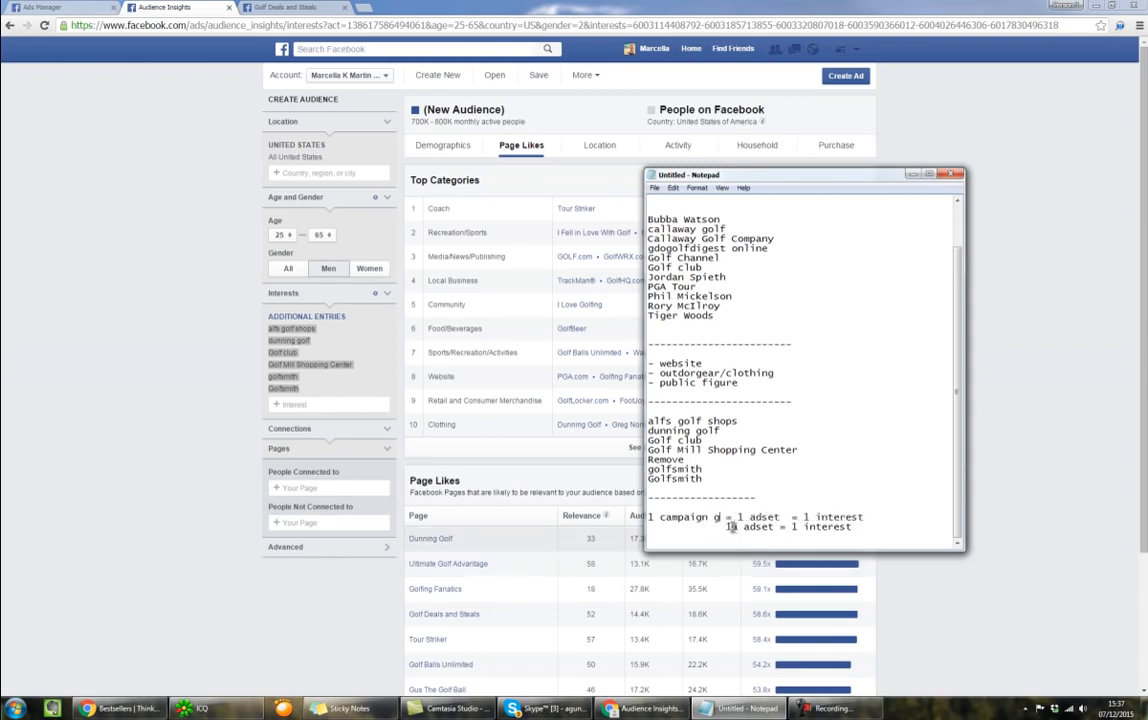
{"action": "type", "text": "ore"}
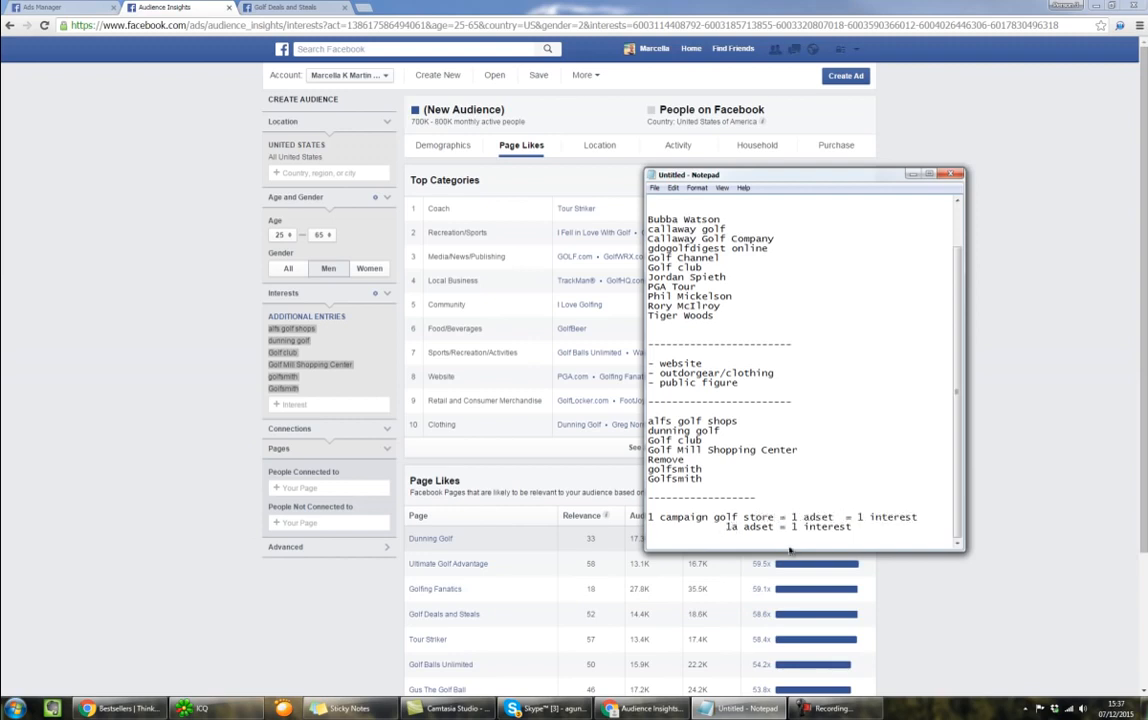
{"action": "left_click_drag", "start_coordinate": [963, 548], "coordinate": [1077, 598]}
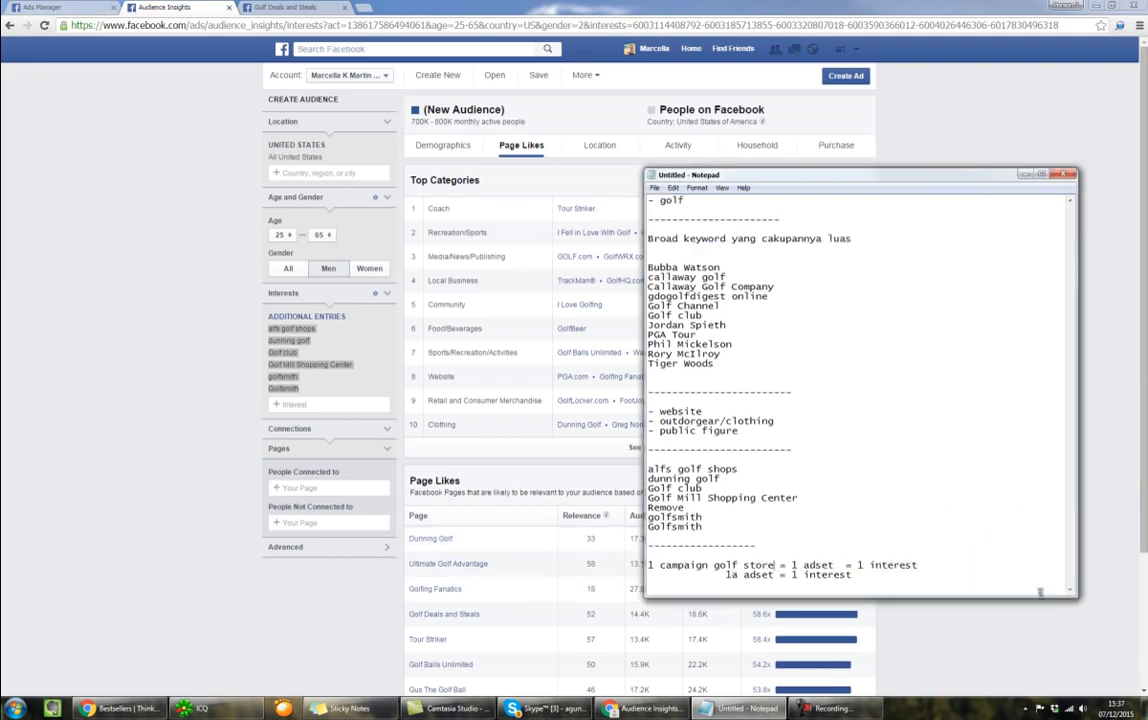
{"action": "left_click", "coordinate": [728, 575]}
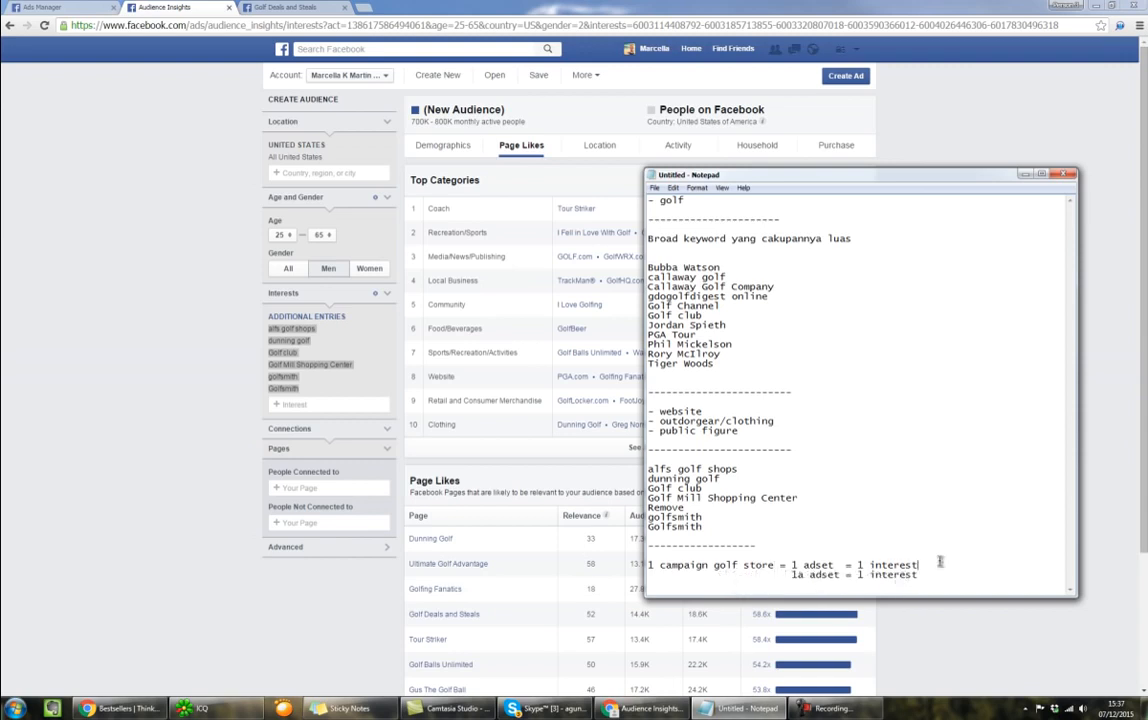
Step: Append the interest "dunning golf" to the first ad set line and "Golf Mill Shopping Center" to the 1a adset line
{"action": "left_click_drag", "start_coordinate": [720, 479], "coordinate": [647, 479]}
{"action": "key", "text": "ctrl+c"}
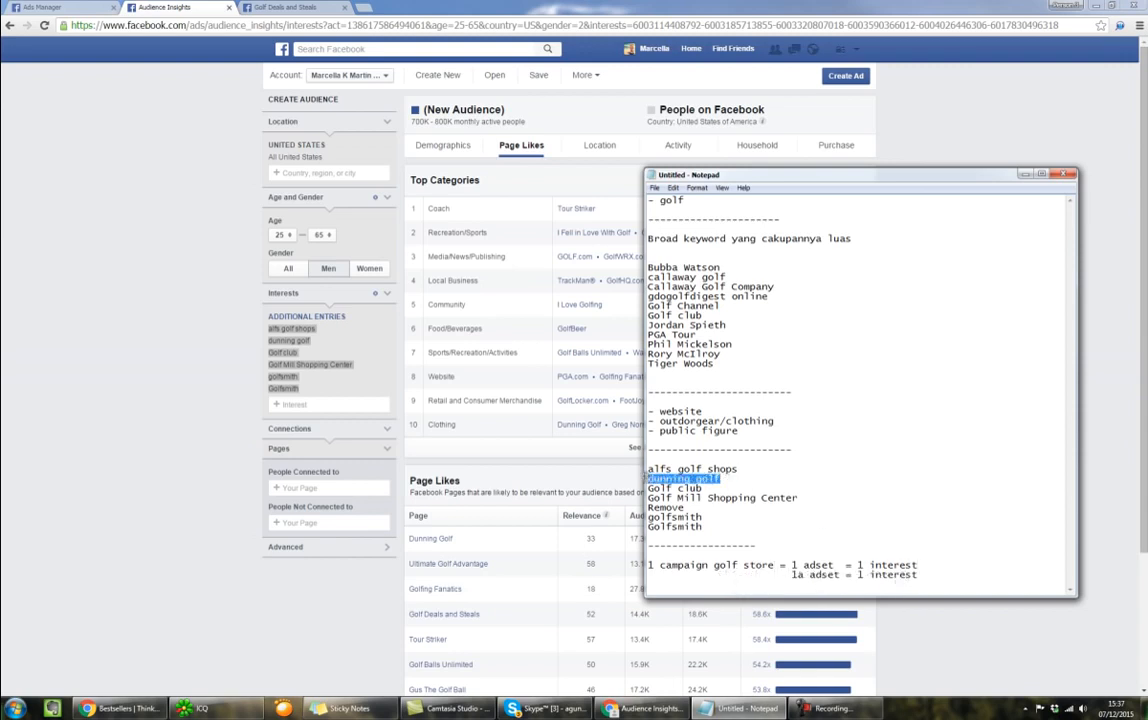
{"action": "left_click", "coordinate": [934, 564]}
{"action": "key", "text": "ctrl+v"}
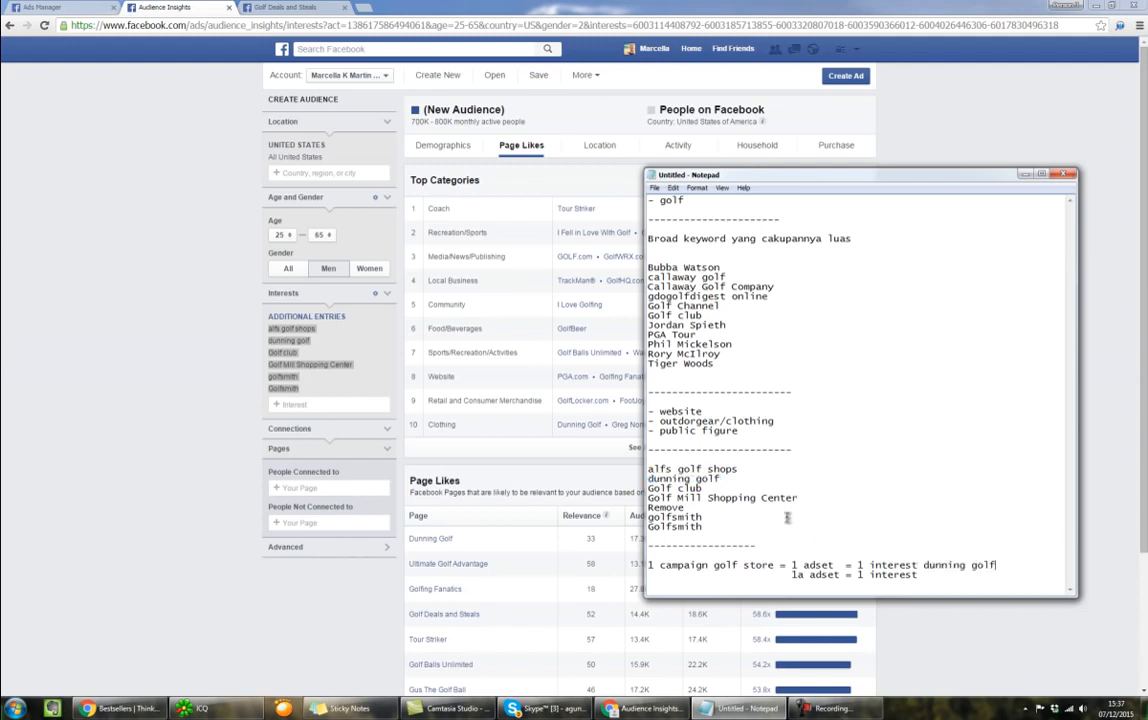
{"action": "left_click_drag", "start_coordinate": [799, 497], "coordinate": [647, 497]}
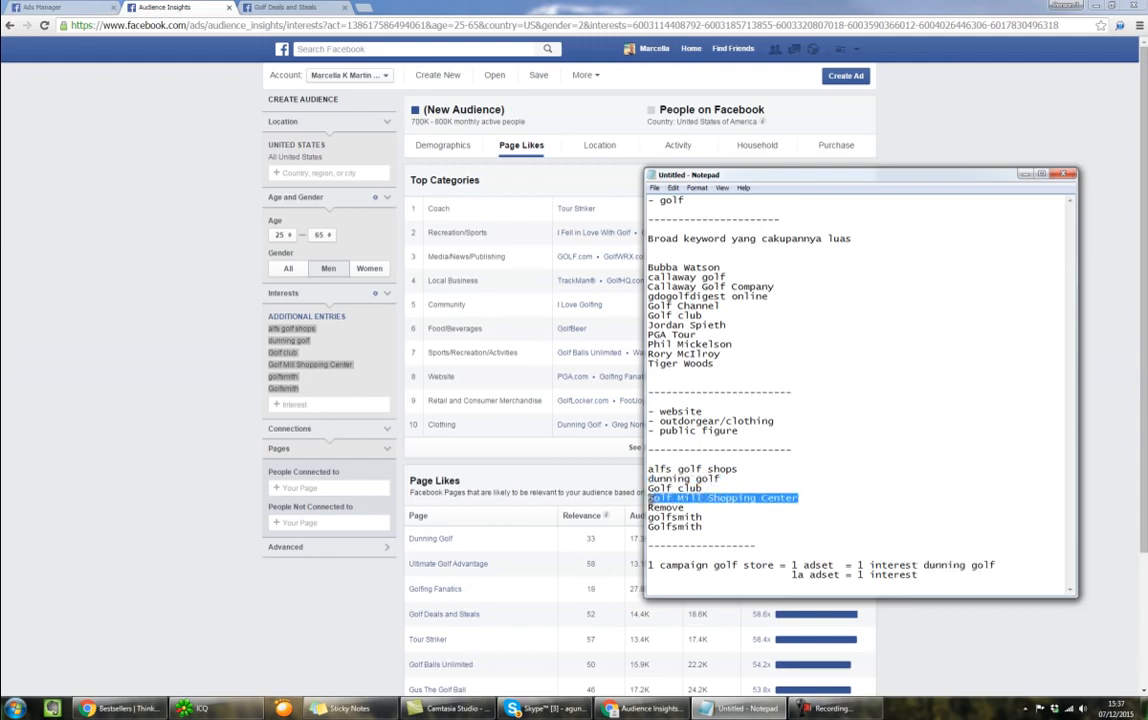
{"action": "left_click", "coordinate": [952, 575]}
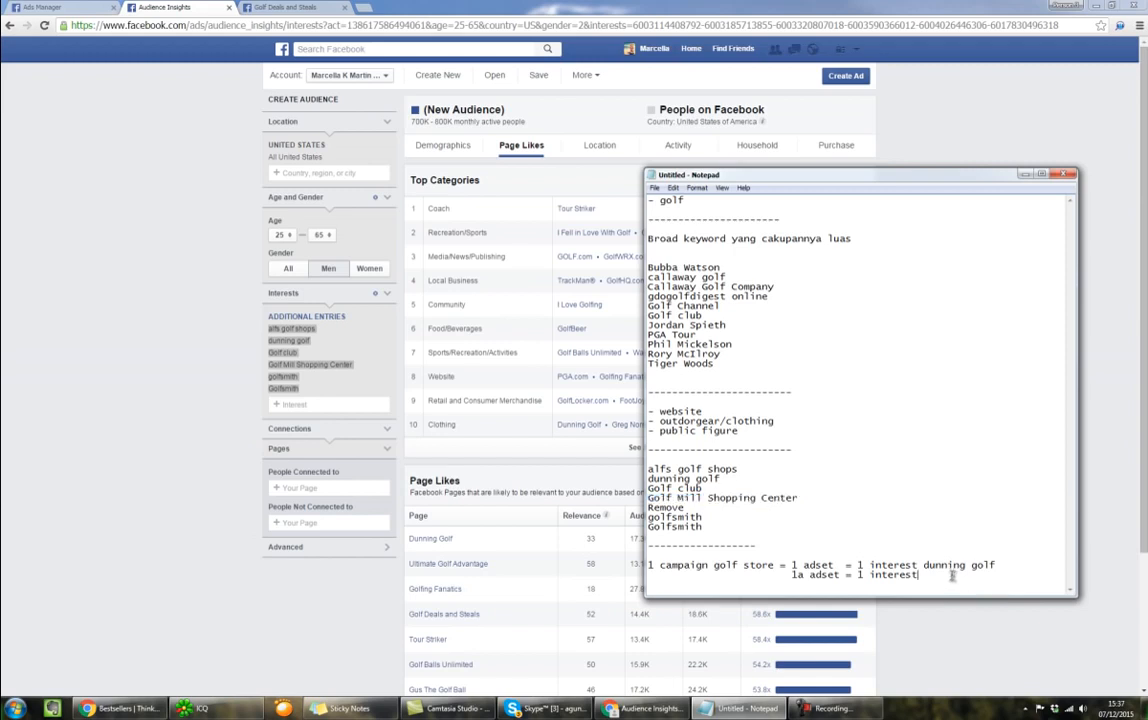
{"action": "type", "text": "Golf Mill Shopping Center"}
Step: Delete the stray "Remove" line from the copied interest list
{"action": "double_click", "coordinate": [666, 507]}
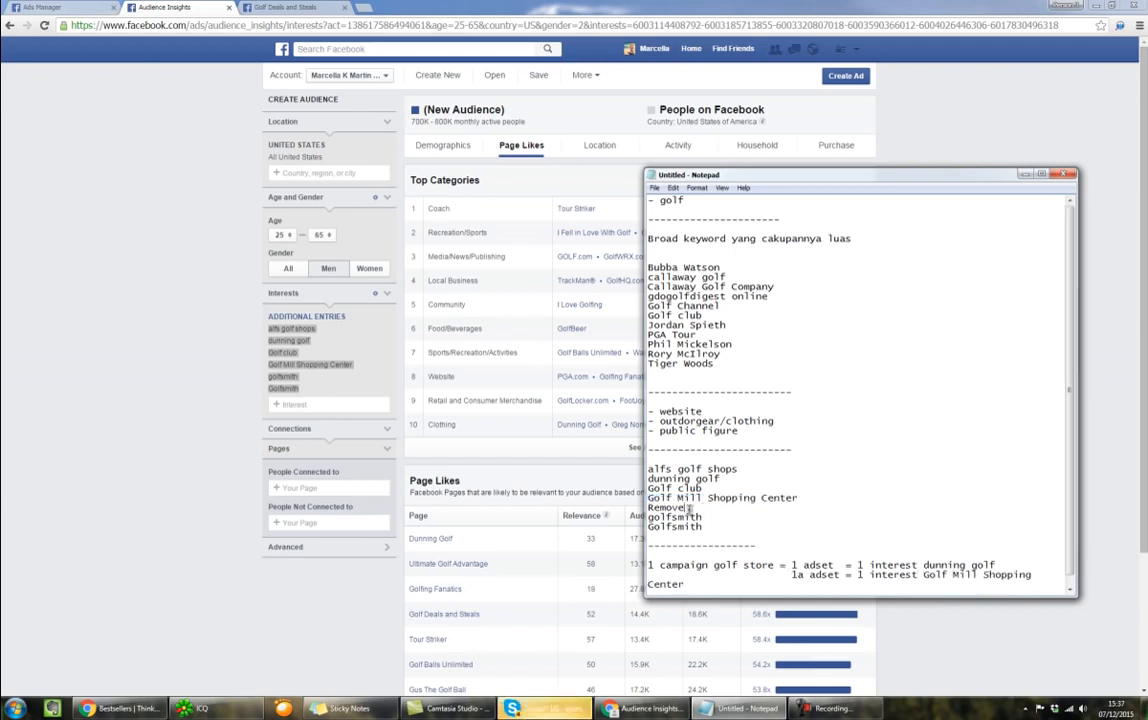
{"action": "key", "text": "BackSpace"}
{"action": "key", "text": "BackSpace"}
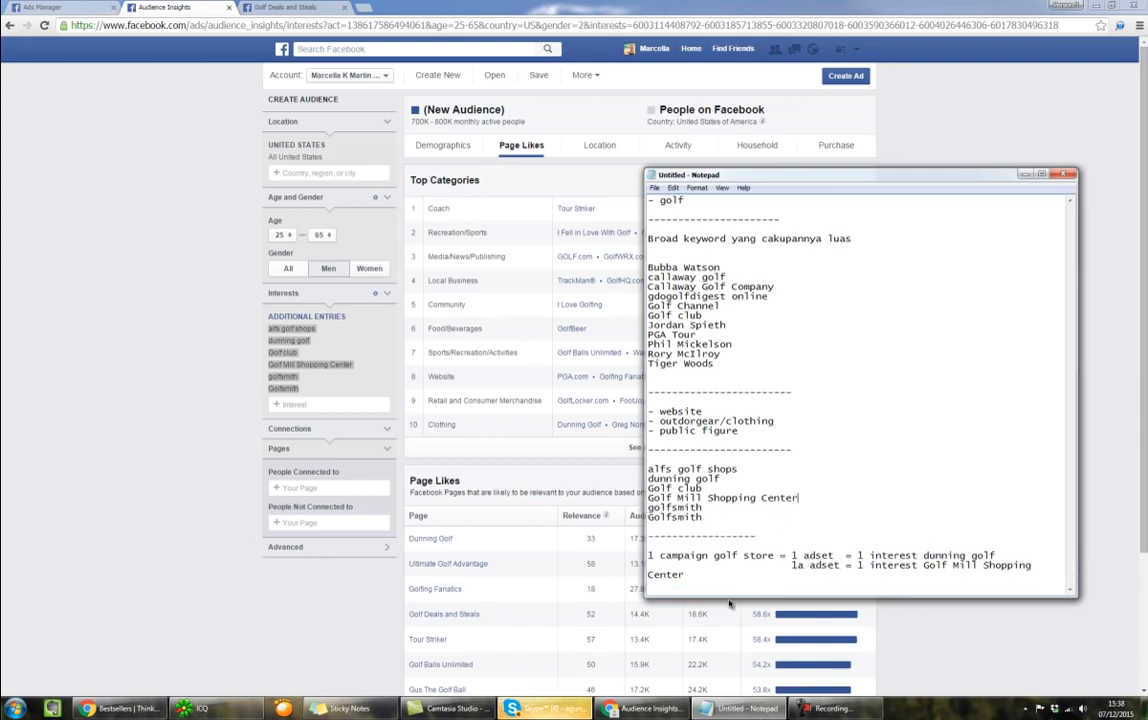
Step: Shorten the interest on the 1a adset line to "Golf Mill"
{"action": "left_click_drag", "start_coordinate": [715, 575], "coordinate": [648, 566]}
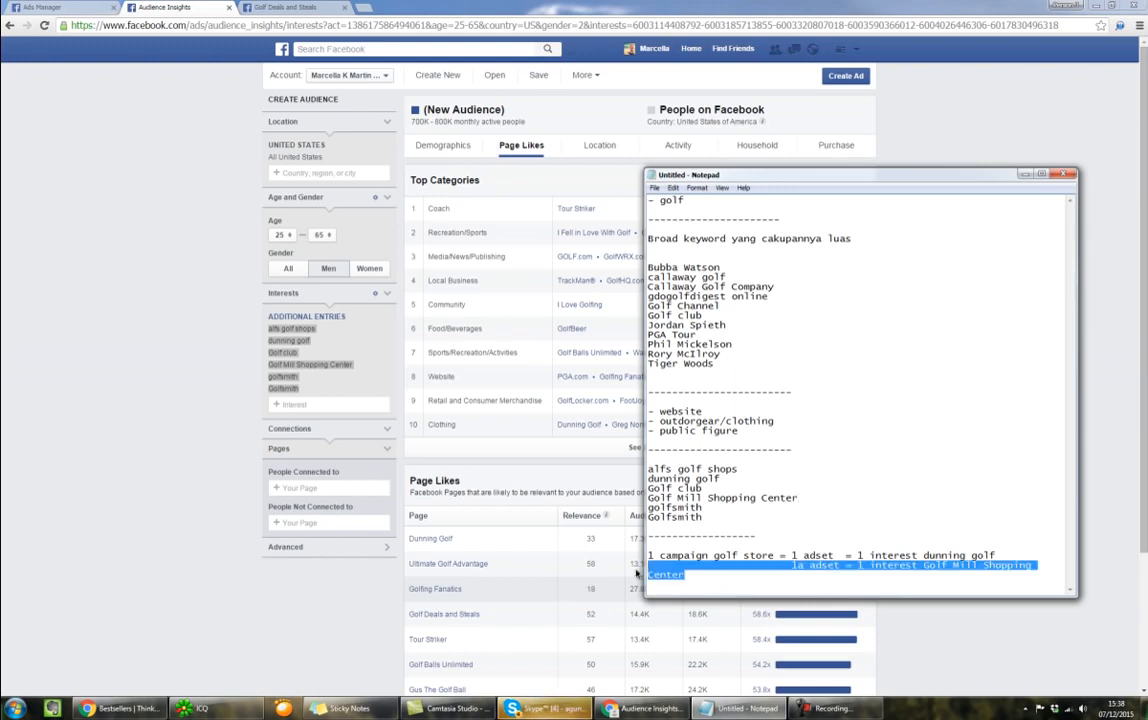
{"action": "left_click", "coordinate": [685, 577]}
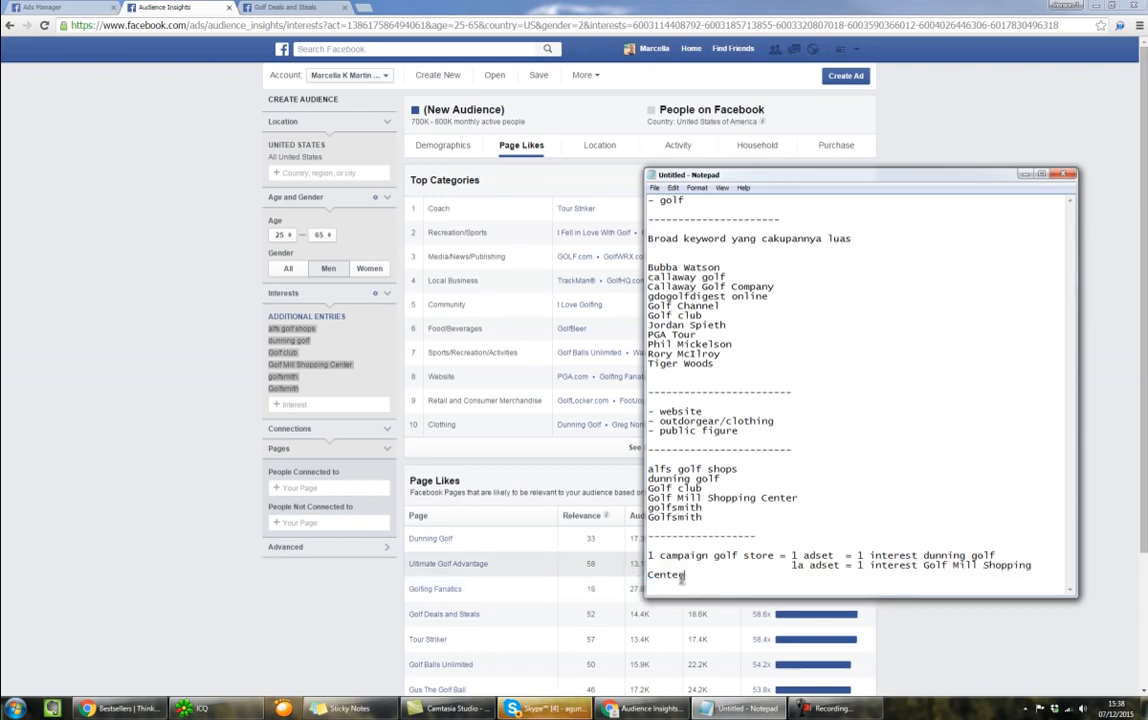
{"action": "left_click", "coordinate": [987, 568], "text": "shift"}
{"action": "key", "text": "BackSpace"}
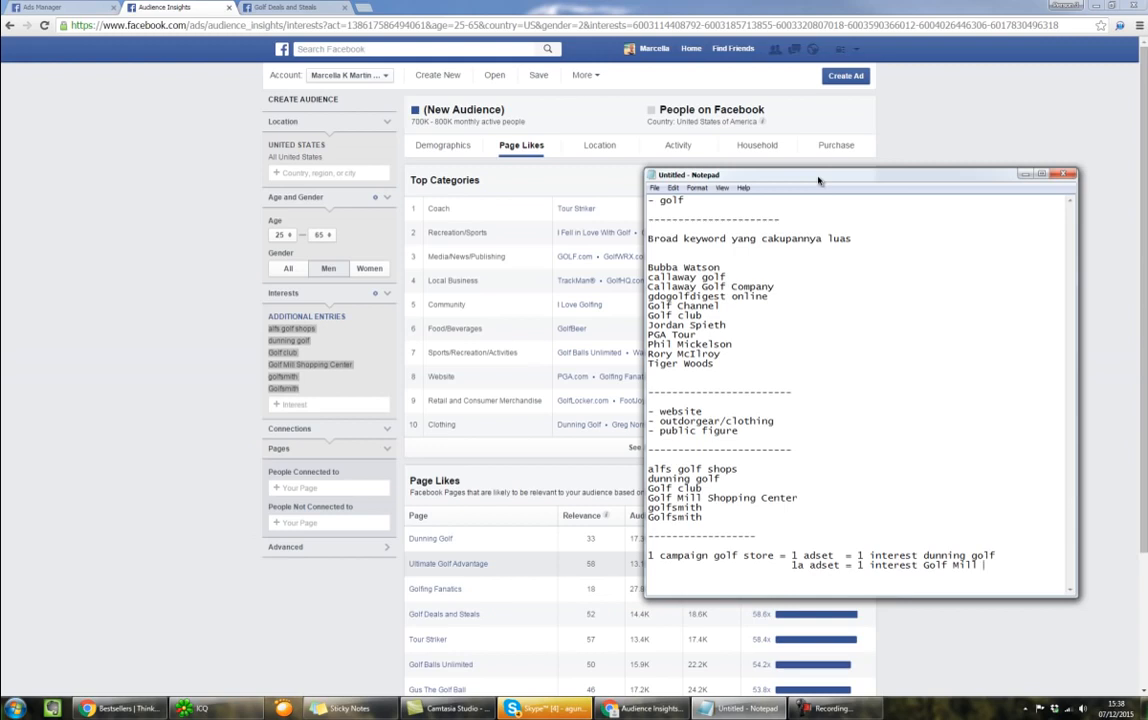
Step: Write "audience intersect" between two dashed dividers at the end of the notes and return to Audience Insights
{"action": "left_click_drag", "start_coordinate": [818, 180], "coordinate": [750, 120]}
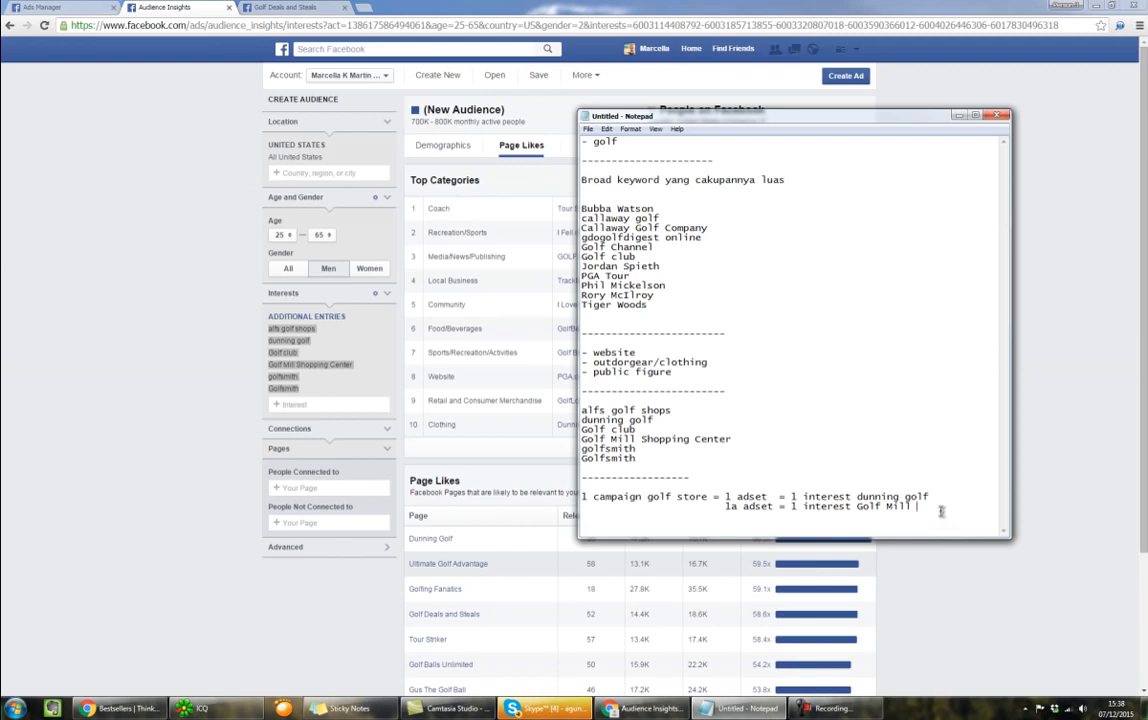
{"action": "key", "text": "Return"}
{"action": "type", "text": "-"}
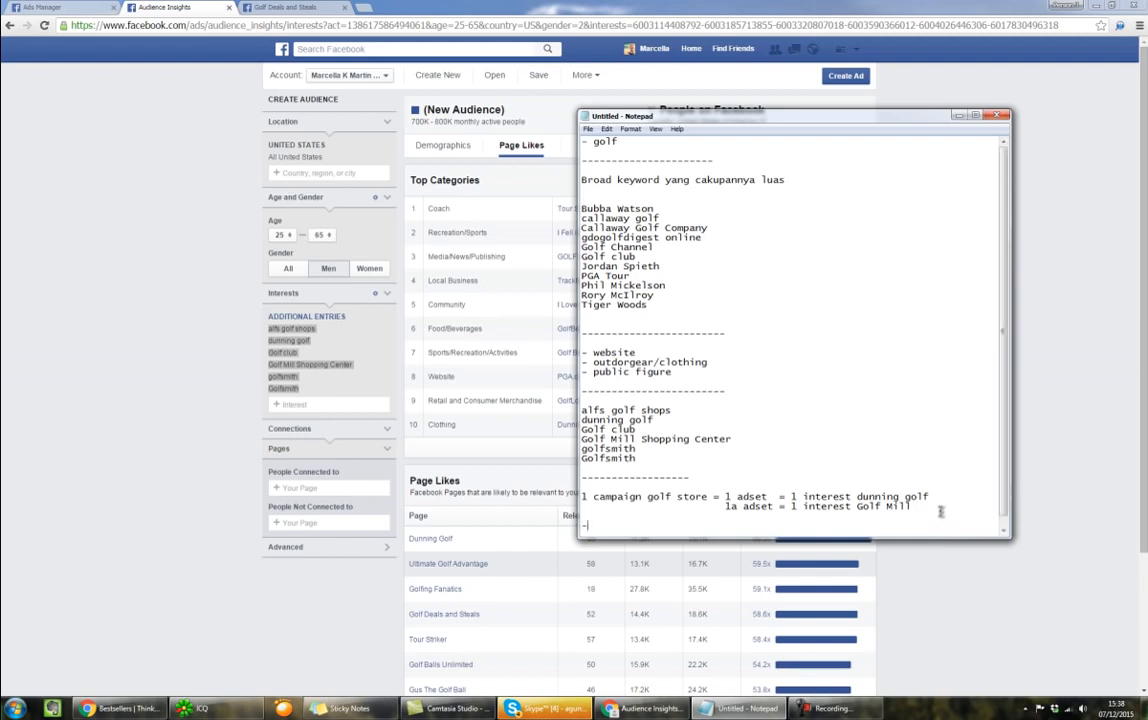
{"action": "type", "text": "-----------------"}
{"action": "key", "text": "Return"}
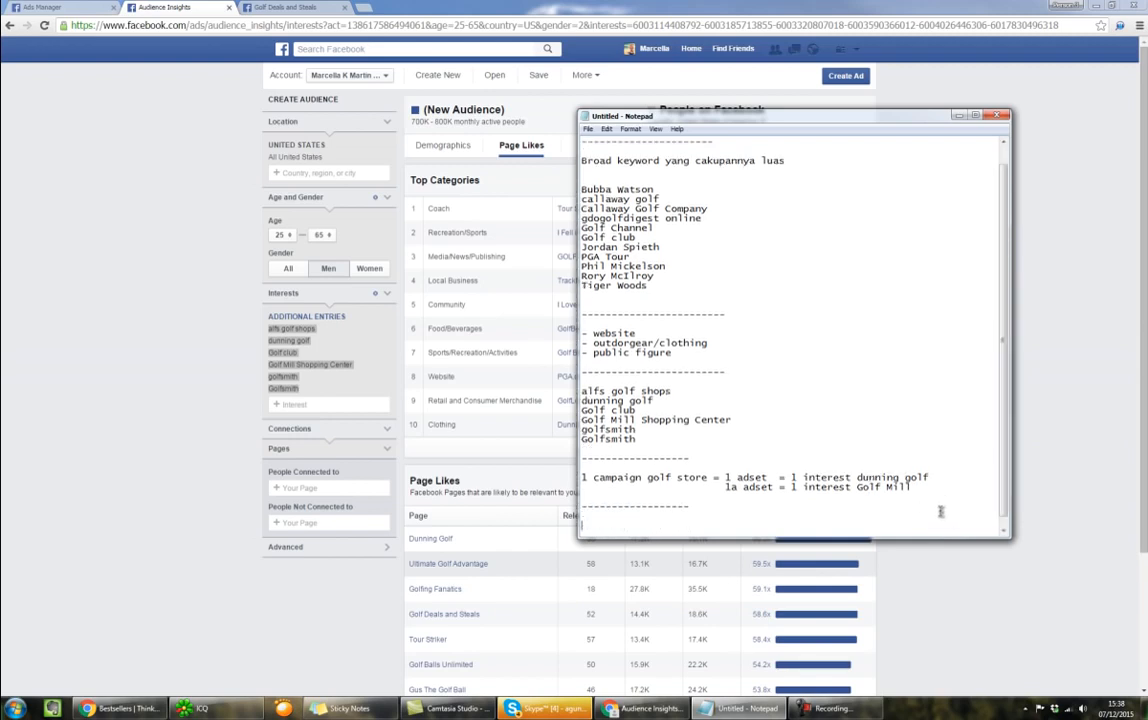
{"action": "type", "text": "audience intersect"}
{"action": "key", "text": "Return"}
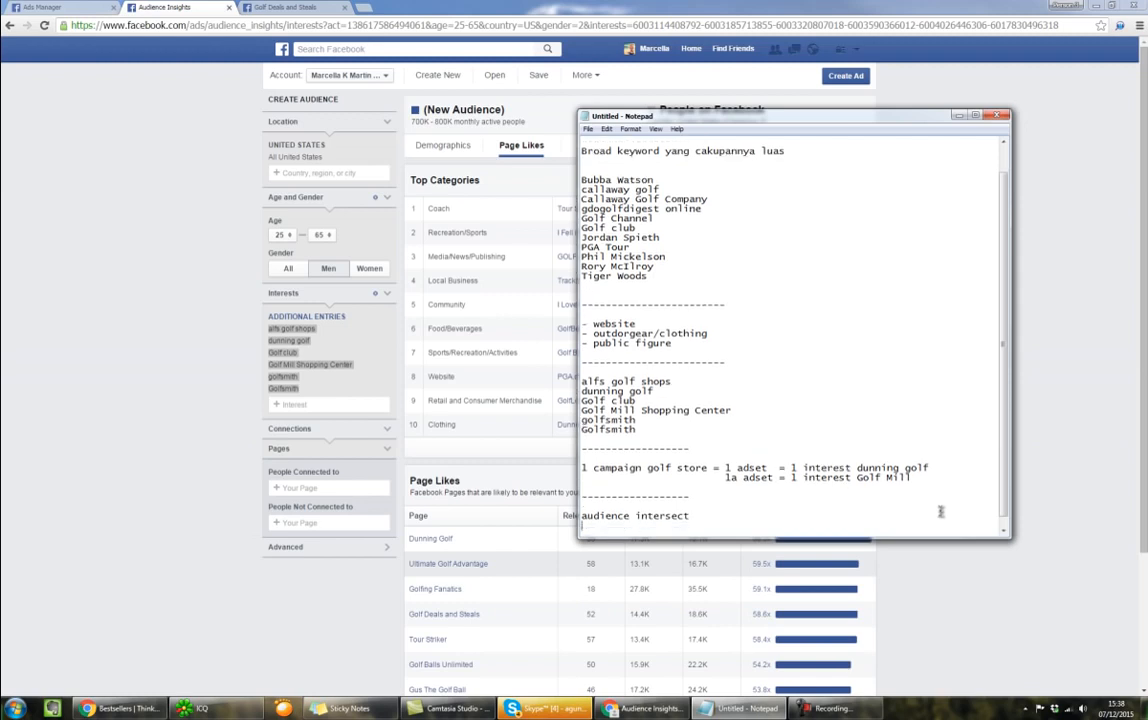
{"action": "type", "text": "------------------"}
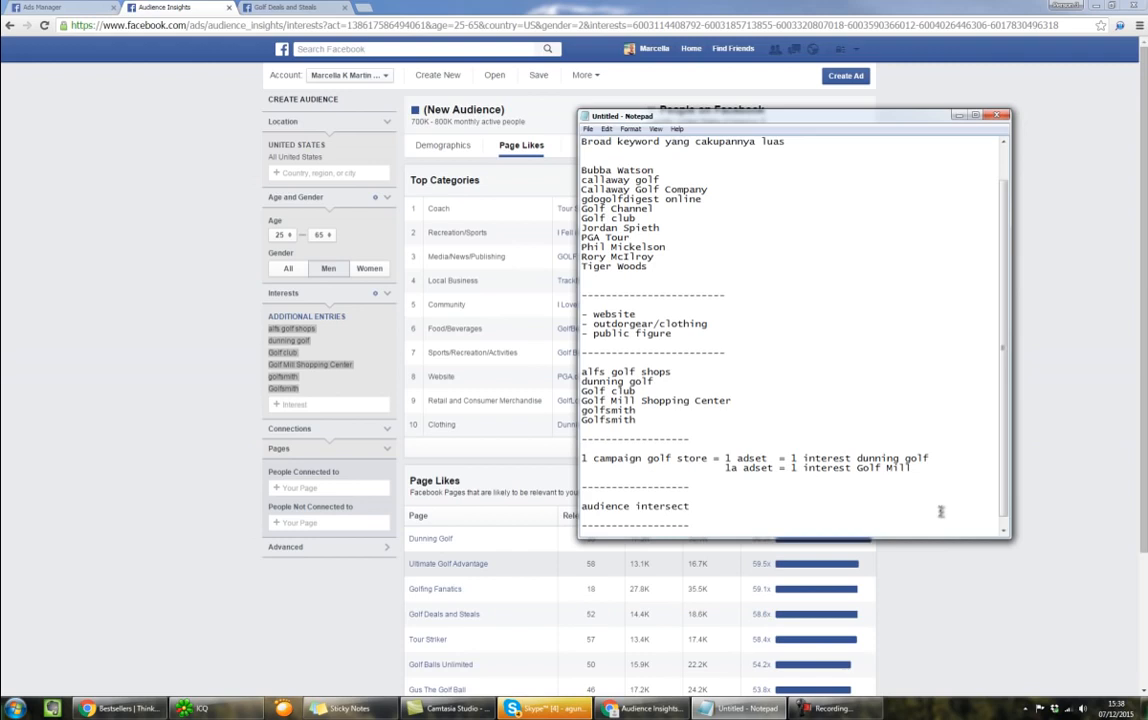
{"action": "key", "text": "Return"}
{"action": "key", "text": "Return"}
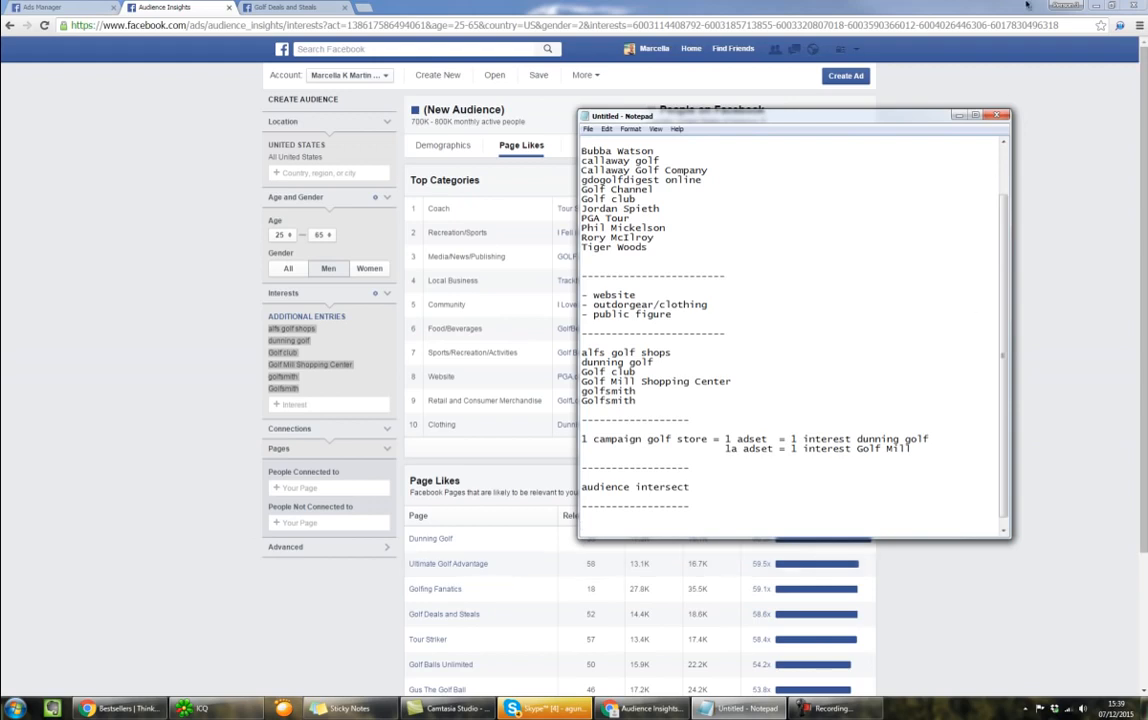
{"action": "key", "text": "alt+Tab"}
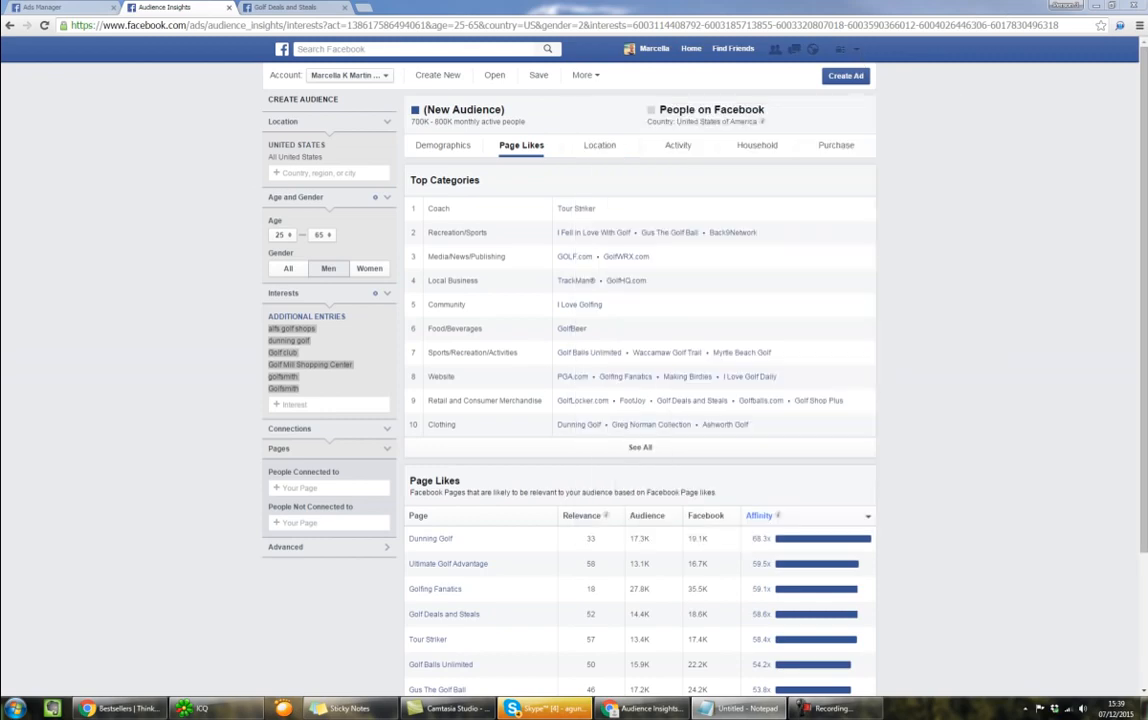
Step: Save the current audience under the name "GOLF M 2564 US"
{"action": "left_click", "coordinate": [538, 75]}
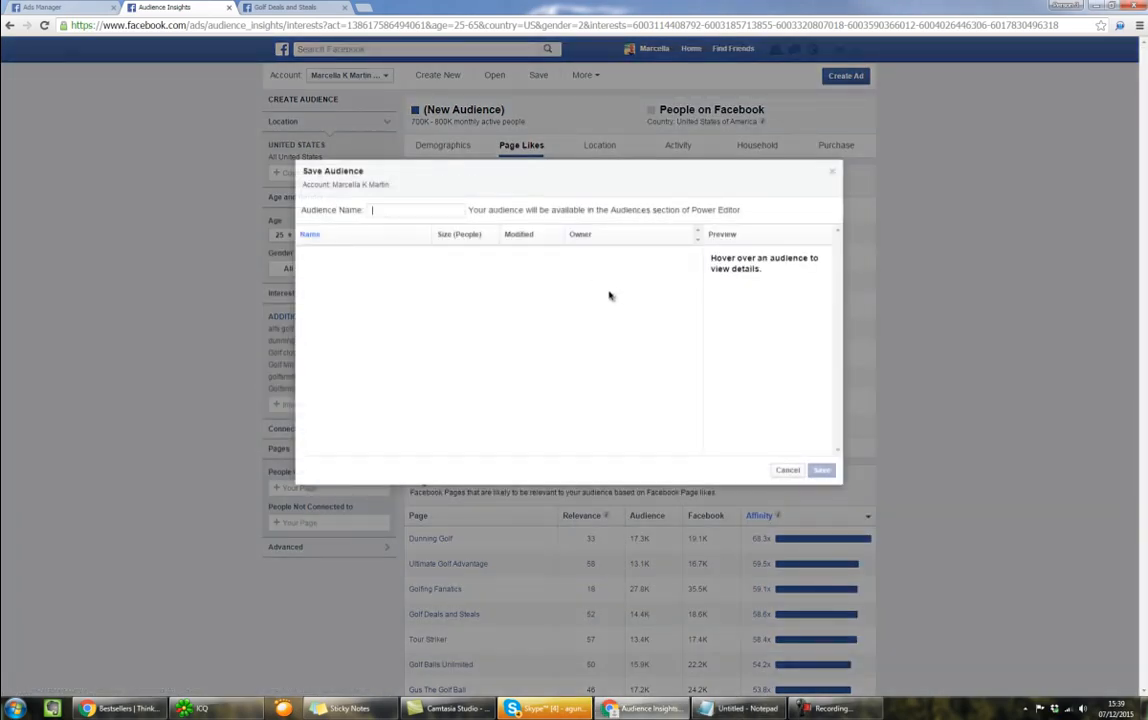
{"action": "type", "text": "golf"}
{"action": "left_click_drag", "start_coordinate": [397, 211], "coordinate": [362, 210]}
{"action": "type", "text": "GOLF M 2564"}
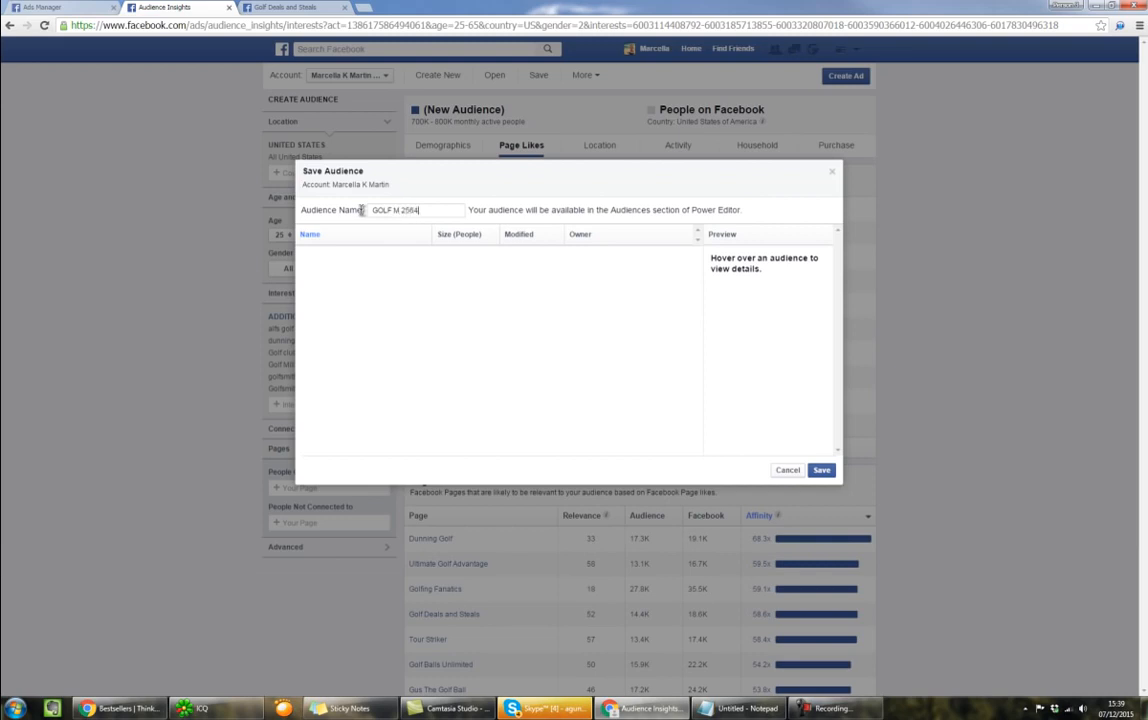
{"action": "type", "text": "US"}
{"action": "left_click_drag", "start_coordinate": [440, 209], "coordinate": [371, 215]}
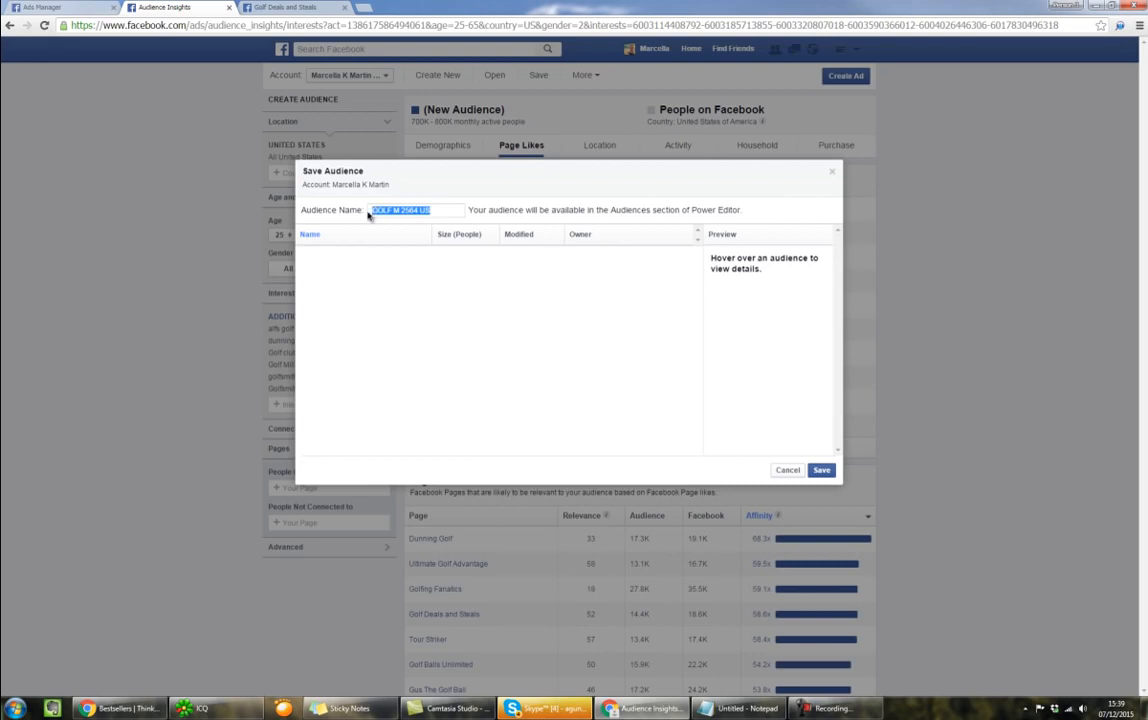
{"action": "left_click", "coordinate": [824, 471]}
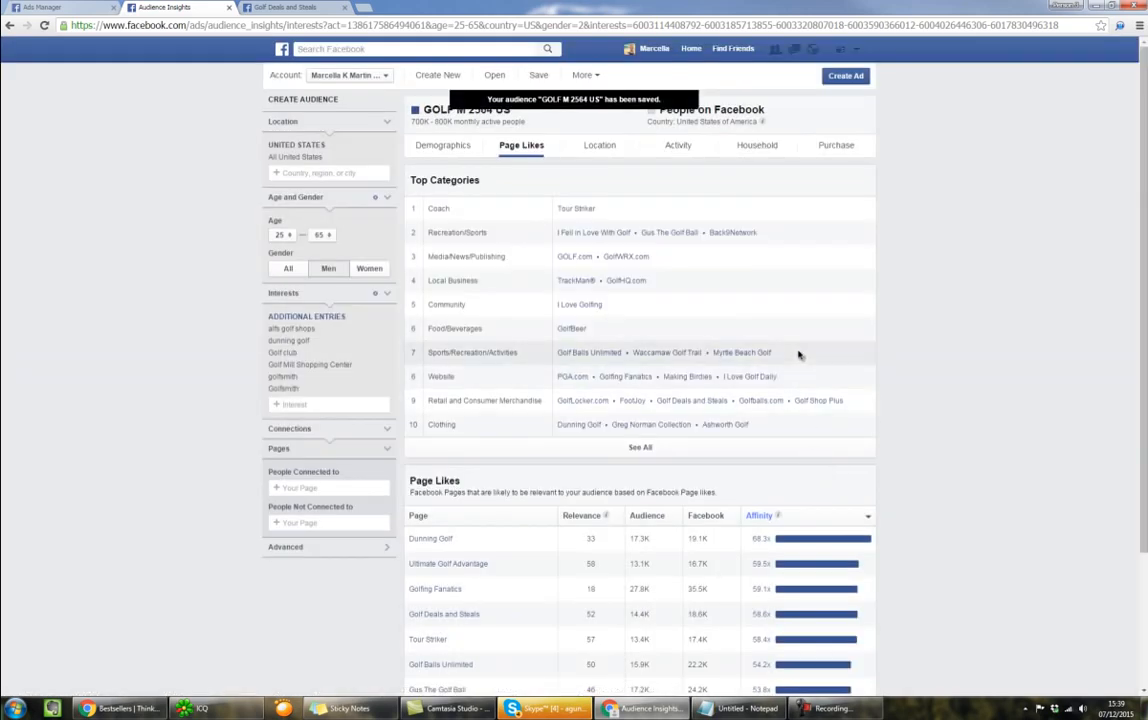
Step: Start an ad from the saved audience in Power Editor, downloading all of the ad account's campaigns and dismissing the Instagram promotion
{"action": "left_click", "coordinate": [855, 78]}
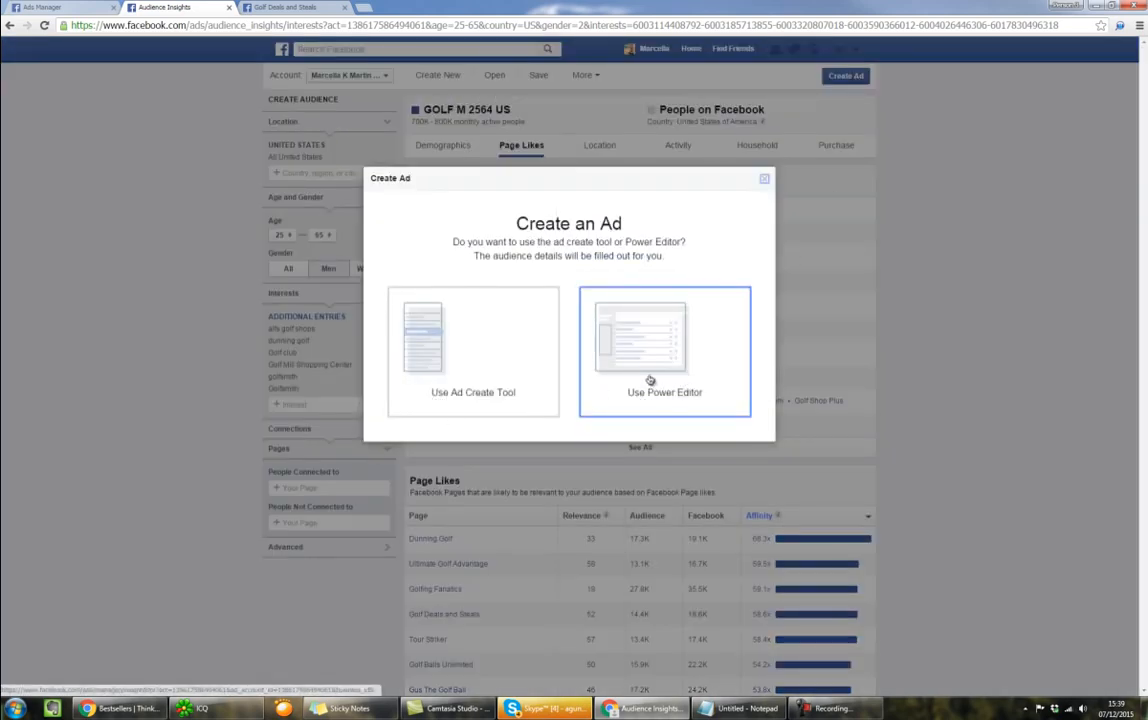
{"action": "left_click", "coordinate": [650, 380]}
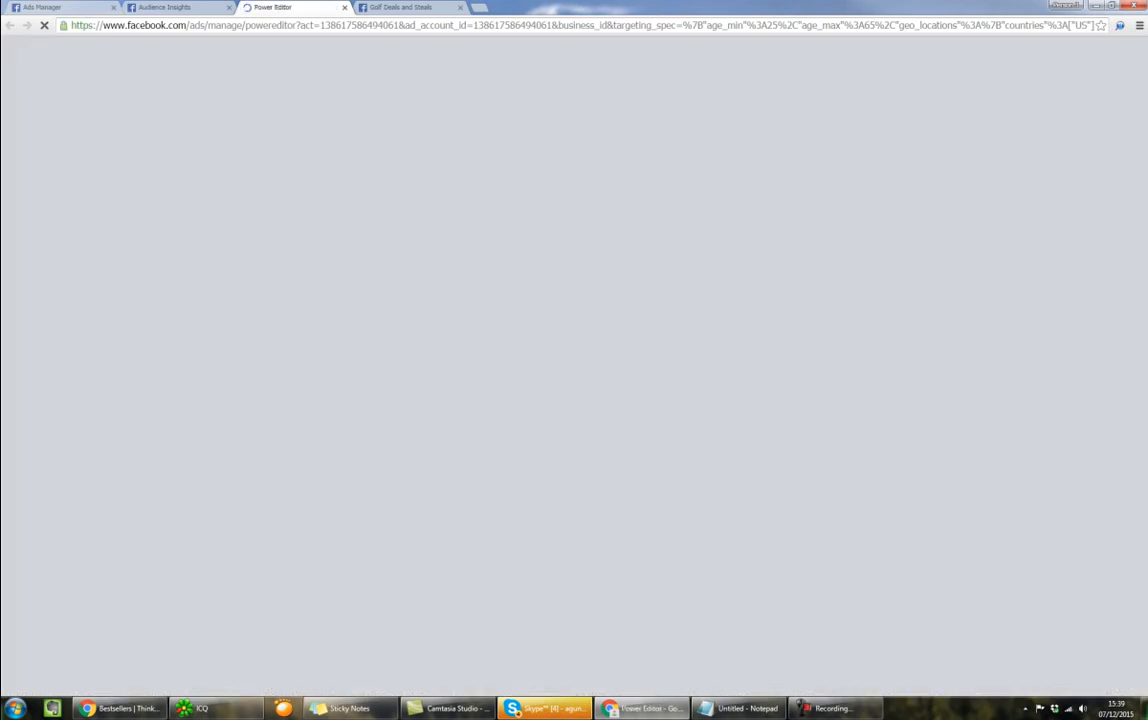
{"action": "left_click_drag", "start_coordinate": [1147, 171], "coordinate": [708, 165]}
{"action": "left_click_drag", "start_coordinate": [712, 534], "coordinate": [579, 538]}
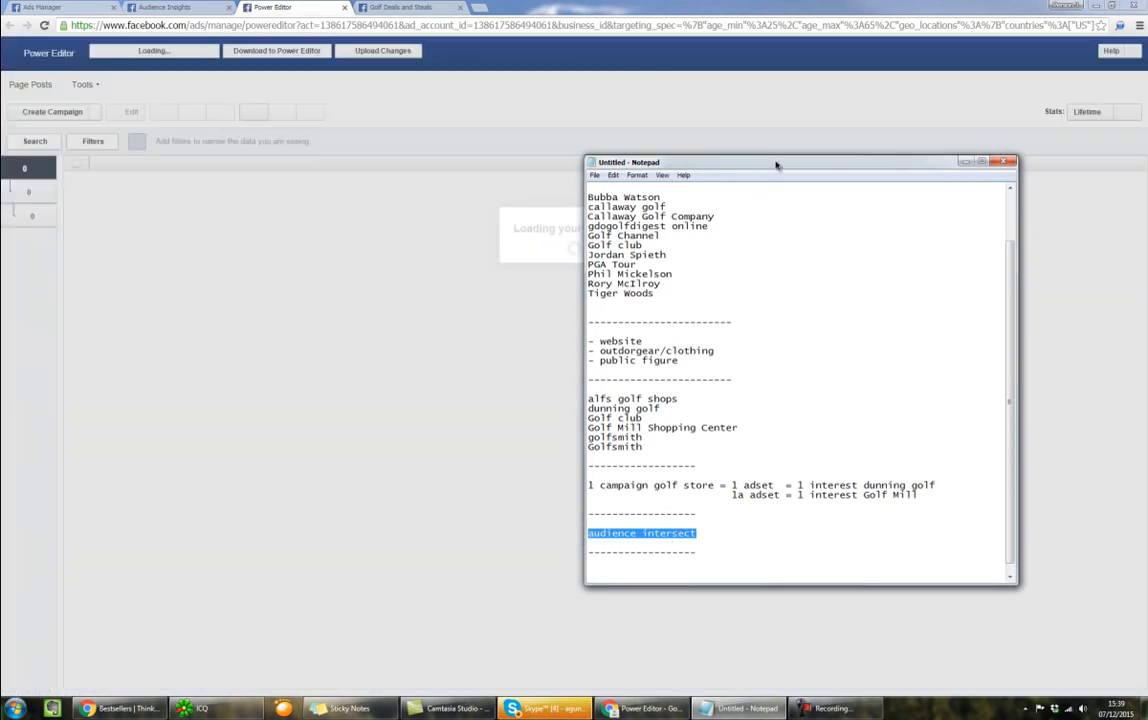
{"action": "left_click_drag", "start_coordinate": [776, 167], "coordinate": [1147, 212]}
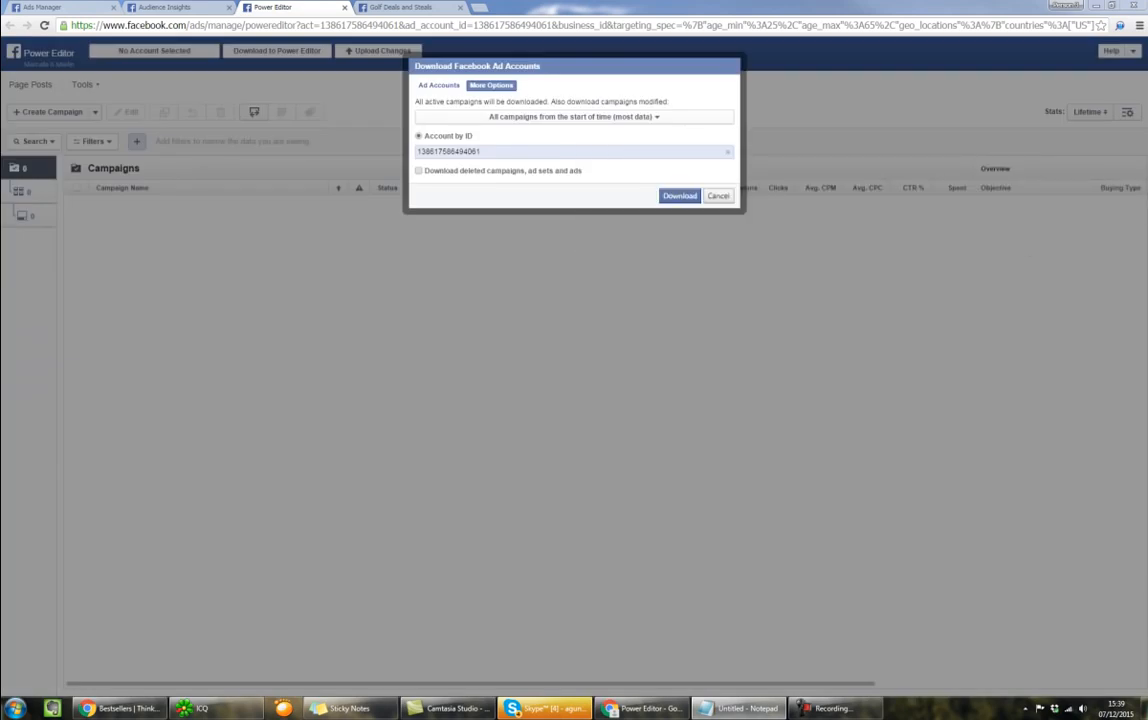
{"action": "left_click", "coordinate": [680, 195]}
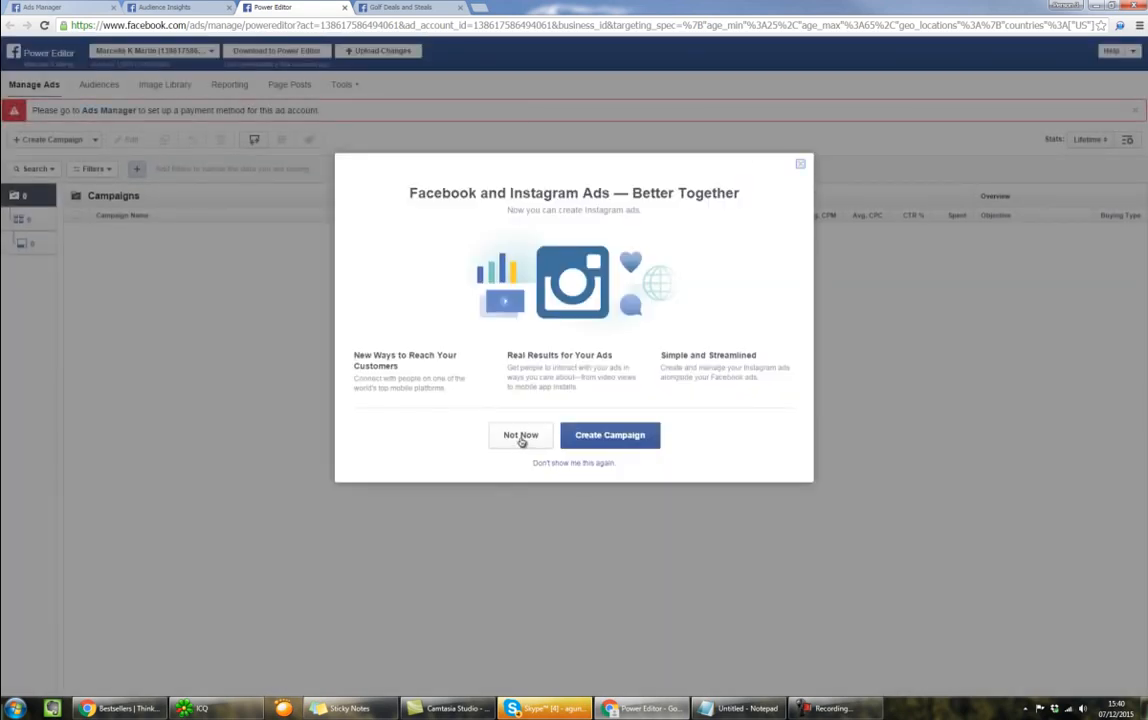
{"action": "left_click", "coordinate": [521, 437]}
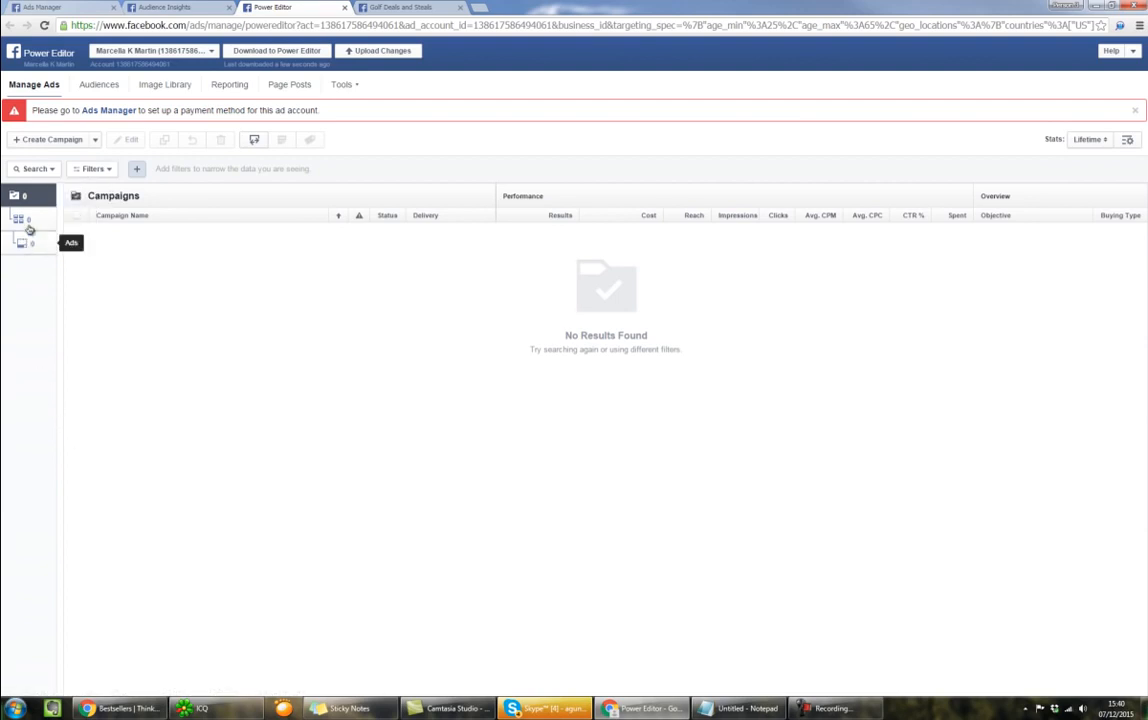
Step: Start a new campaign and name it "Golf Ads Campaign PPE"
{"action": "left_click", "coordinate": [134, 171]}
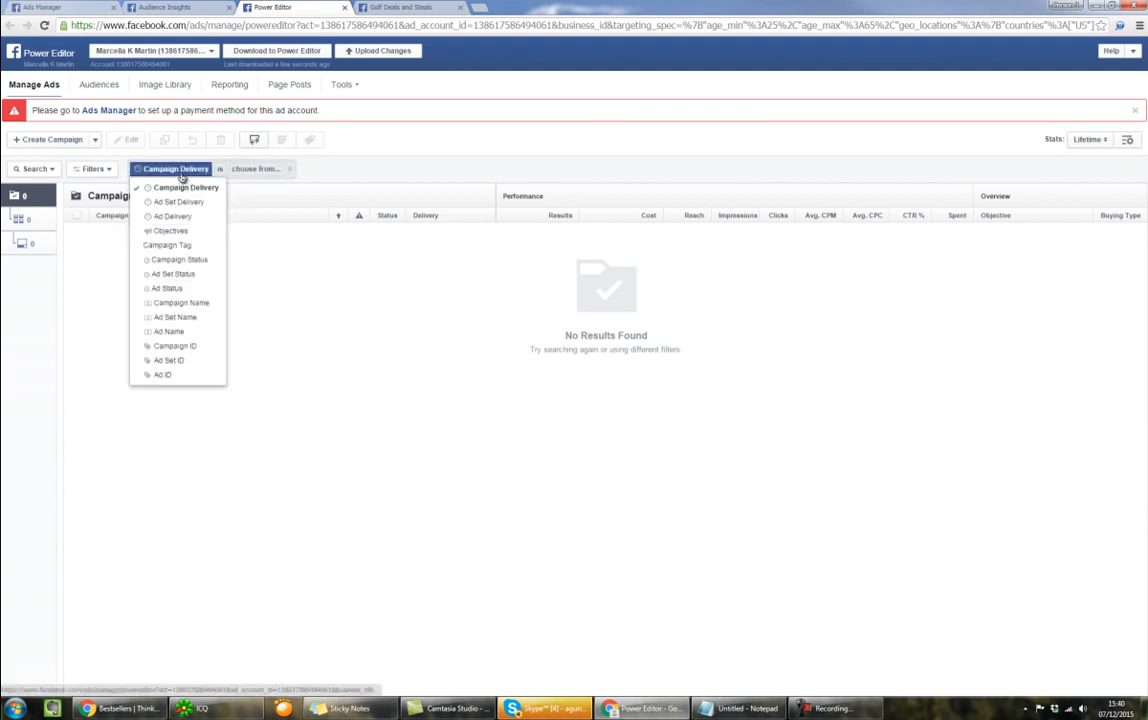
{"action": "left_click", "coordinate": [70, 306]}
{"action": "left_click", "coordinate": [36, 139]}
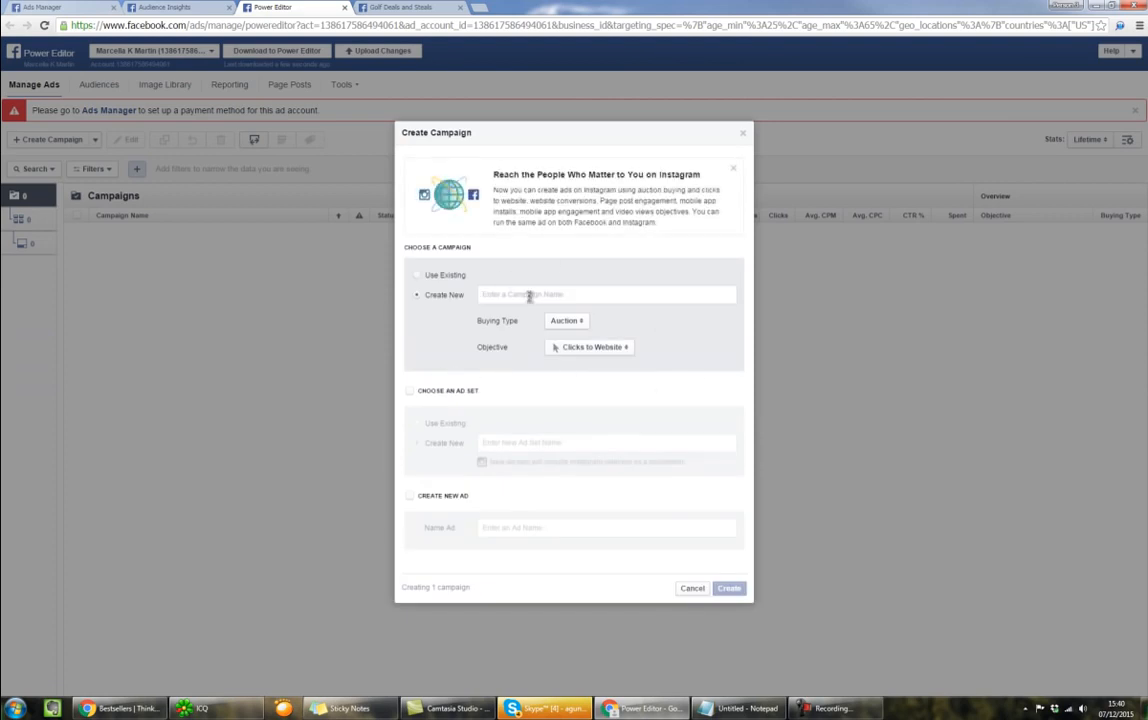
{"action": "left_click", "coordinate": [530, 295]}
{"action": "type", "text": "Golf Ads Campaign"}
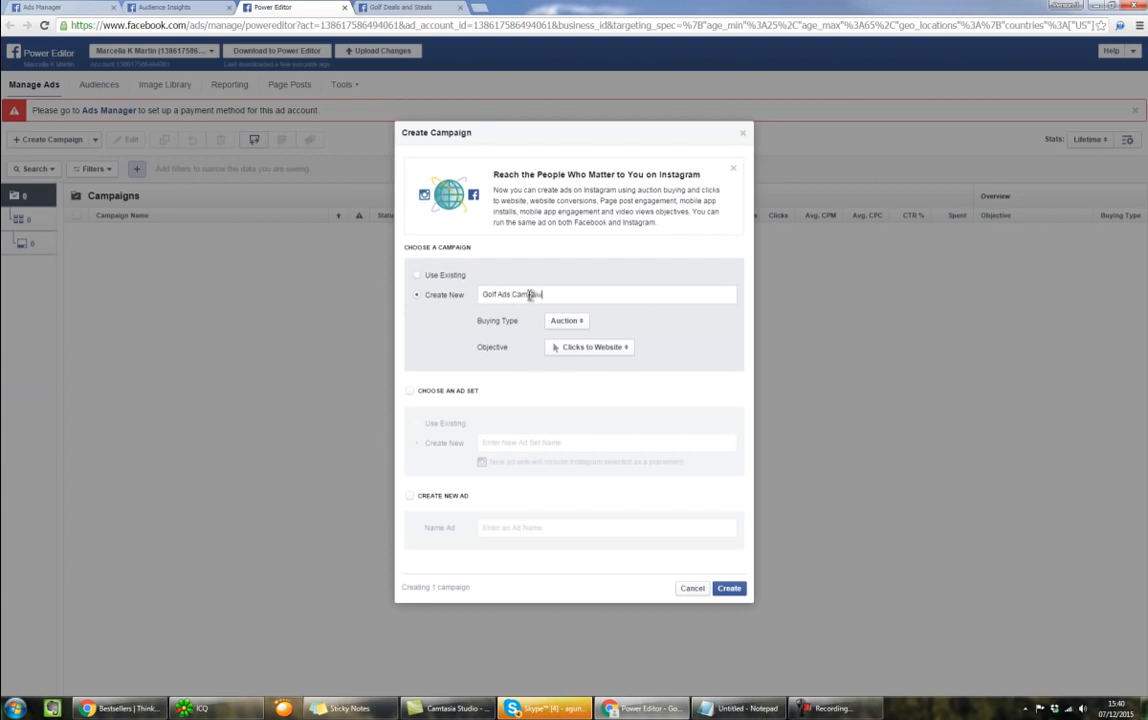
{"action": "key", "text": "BackSpace"}
{"action": "key", "text": "BackSpace"}
{"action": "key", "text": "BackSpace"}
{"action": "type", "text": "a"}
{"action": "left_click", "coordinate": [600, 348]}
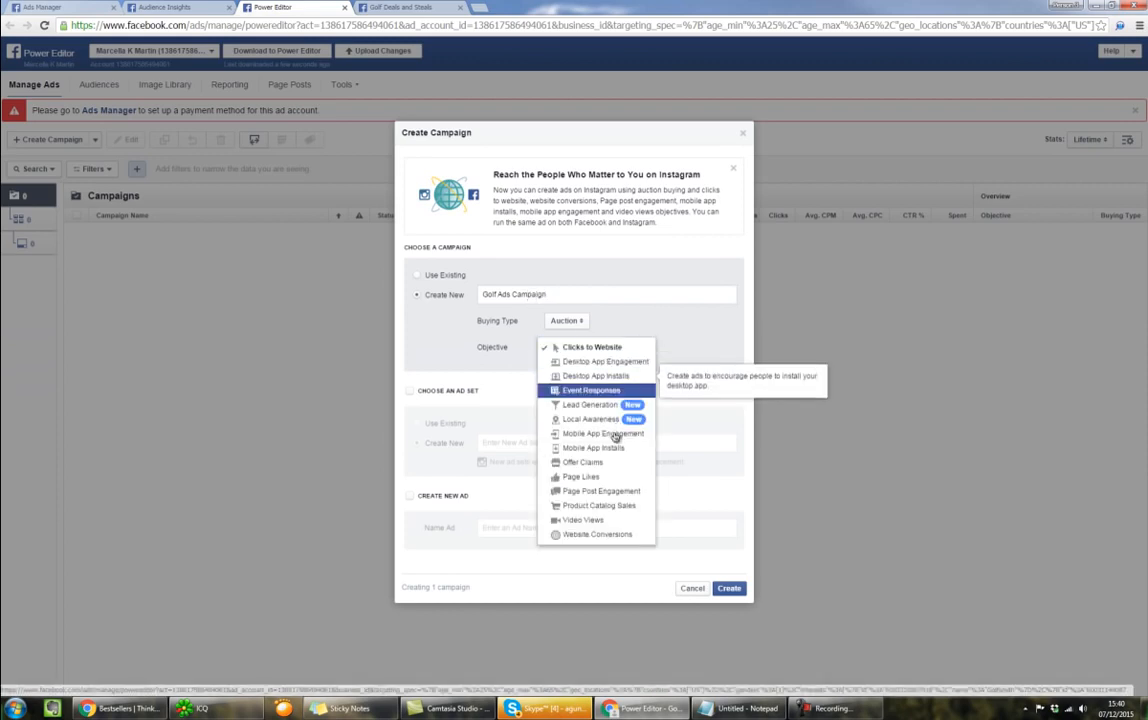
{"action": "left_click", "coordinate": [580, 293]}
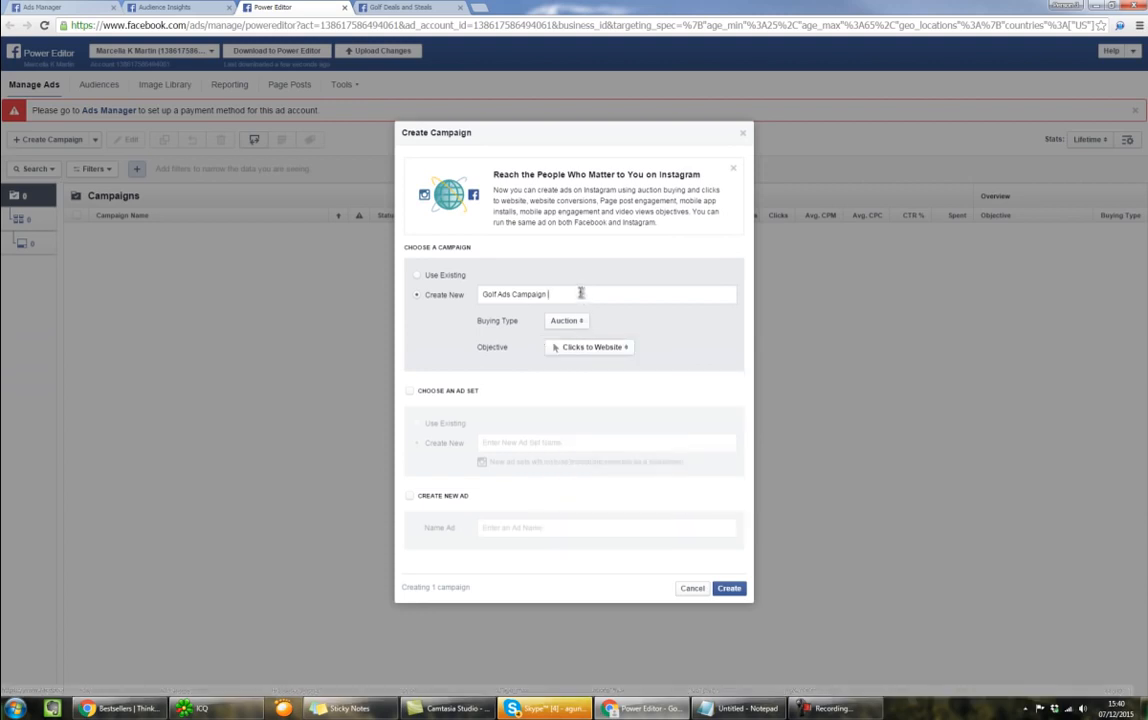
{"action": "type", "text": "PPE"}
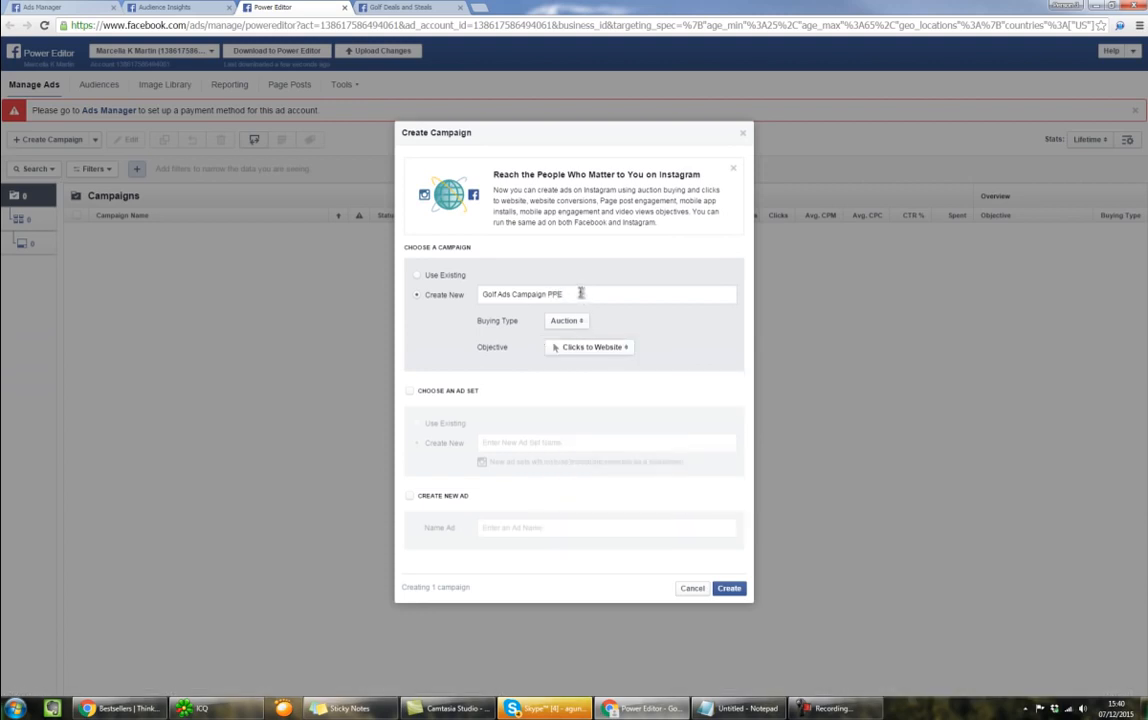
Step: Include a new ad set in the campaign and name it "Golf Ads 2564 US"
{"action": "left_click", "coordinate": [409, 391]}
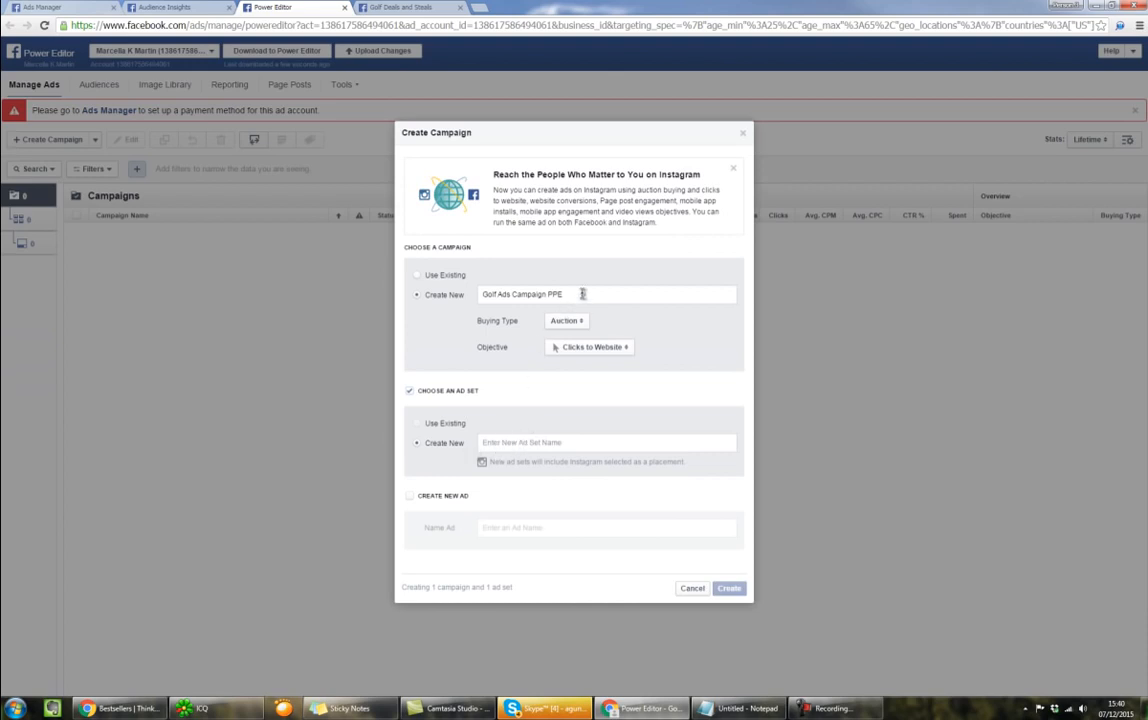
{"action": "left_click_drag", "start_coordinate": [582, 293], "coordinate": [421, 297]}
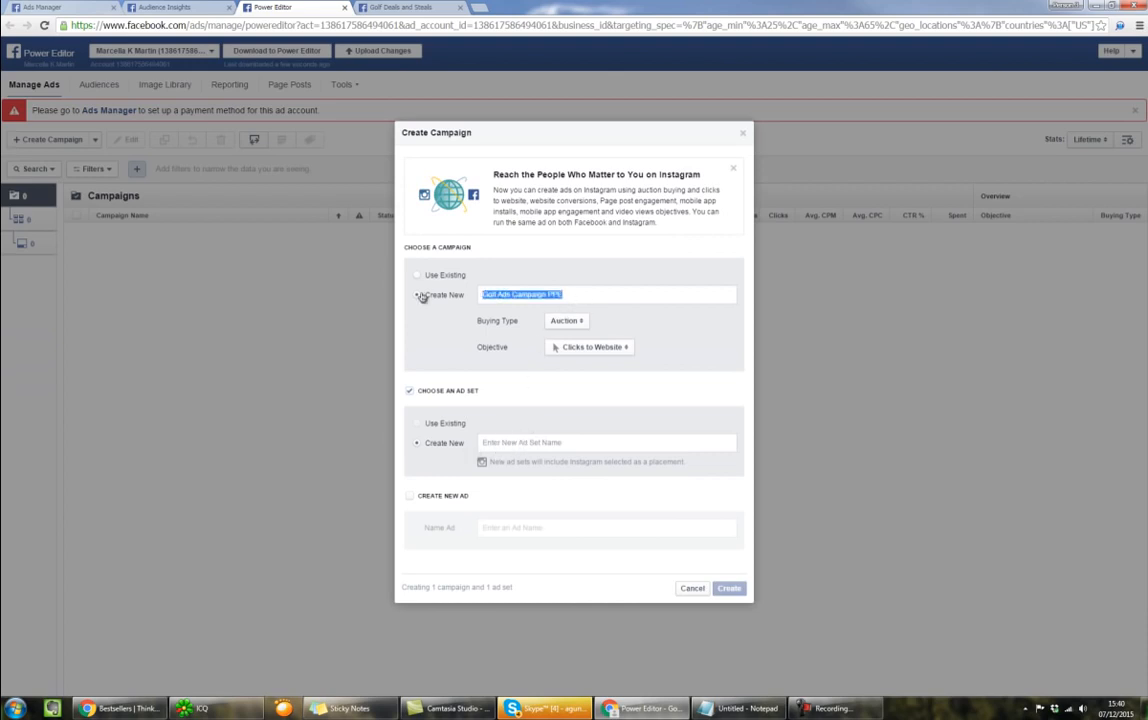
{"action": "left_click", "coordinate": [522, 442]}
{"action": "type", "text": "GOLF ADS"}
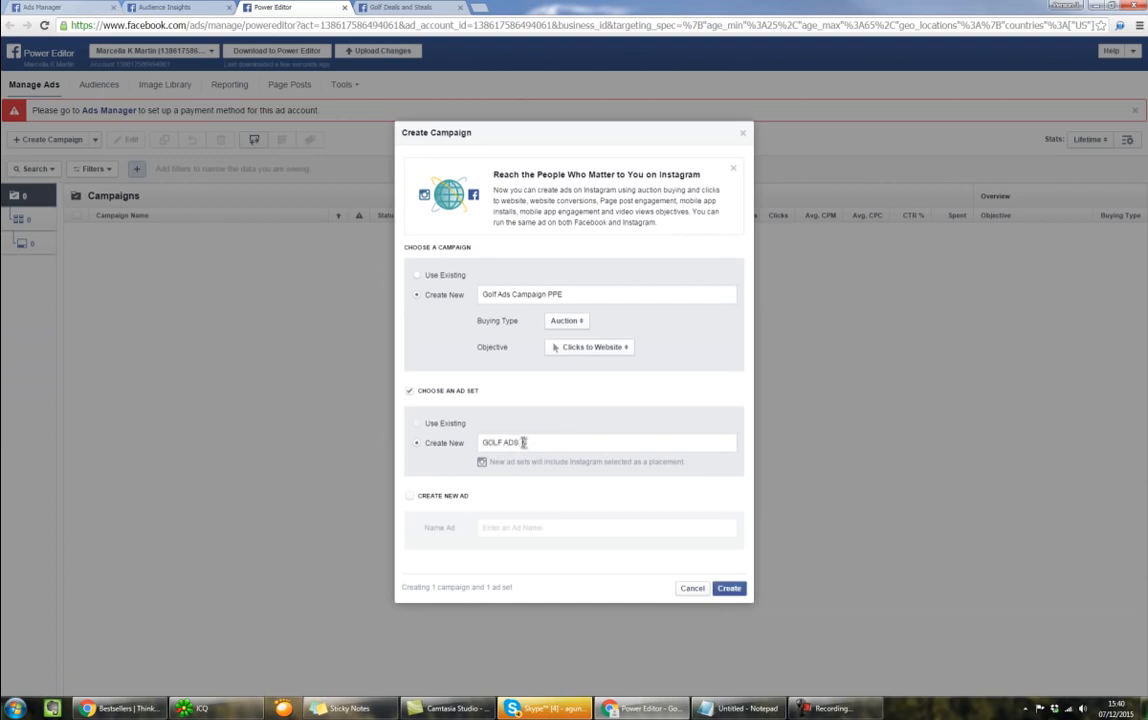
{"action": "key", "text": "BackSpace"}
{"action": "key", "text": "BackSpace"}
{"action": "key", "text": "BackSpace"}
{"action": "key", "text": "BackSpace"}
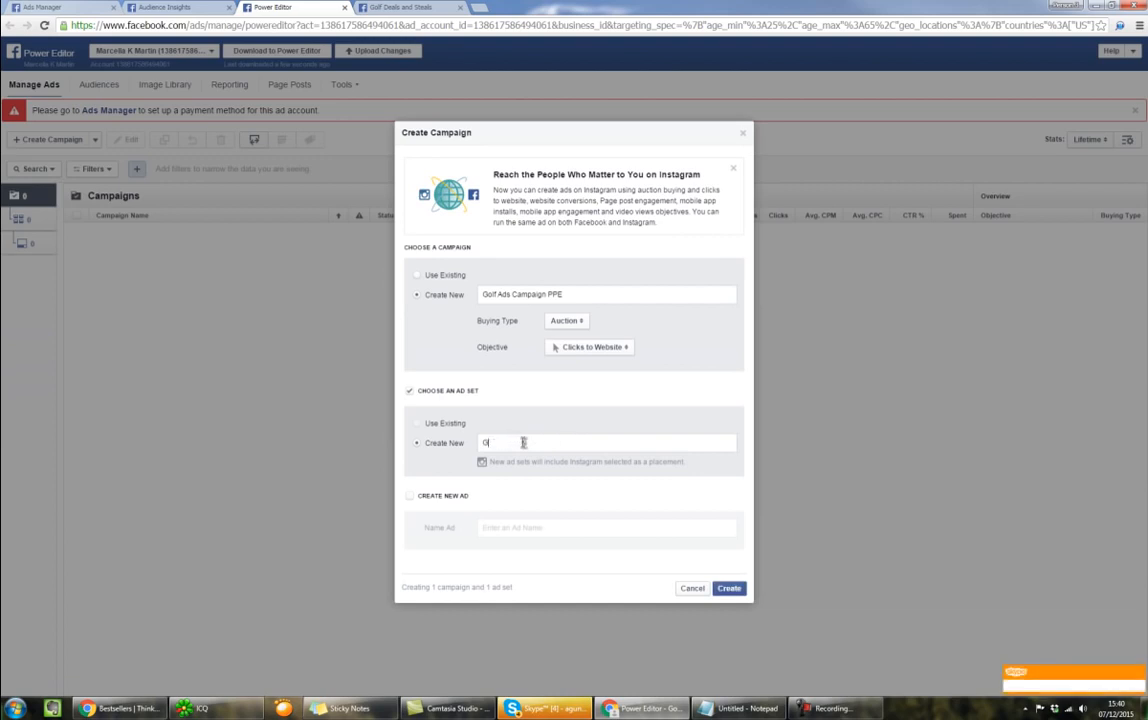
{"action": "type", "text": "olf Ads 2564 US"}
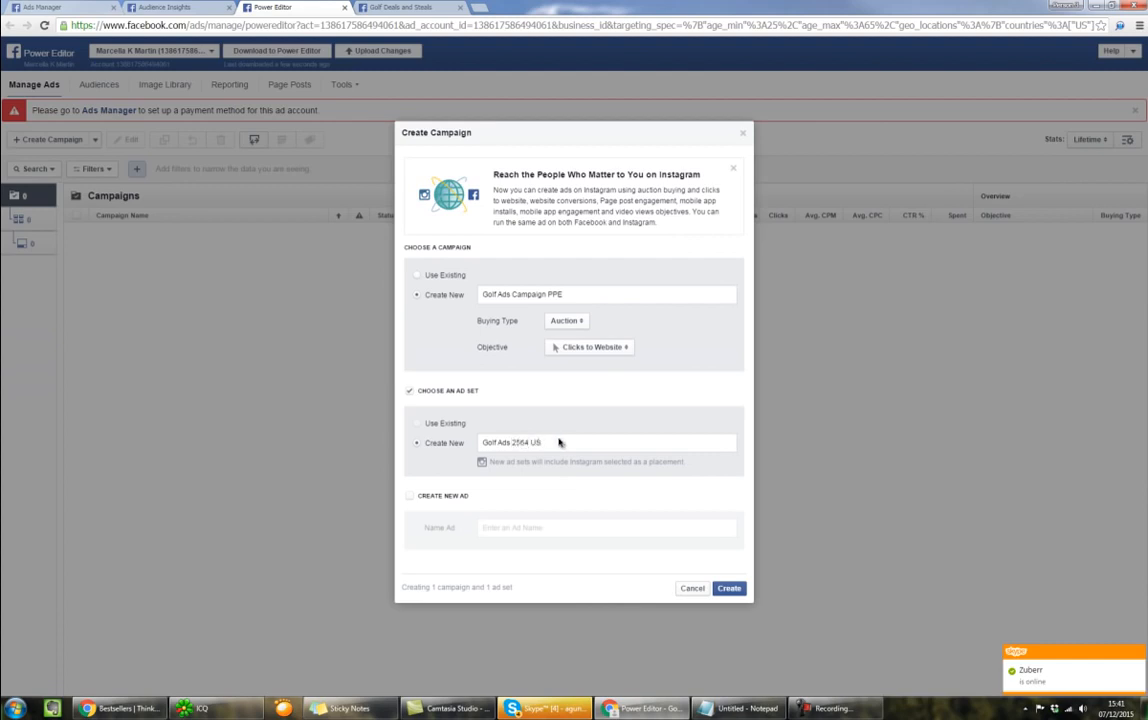
{"action": "double_click", "coordinate": [535, 442]}
{"action": "left_click_drag", "start_coordinate": [535, 446], "coordinate": [439, 446]}
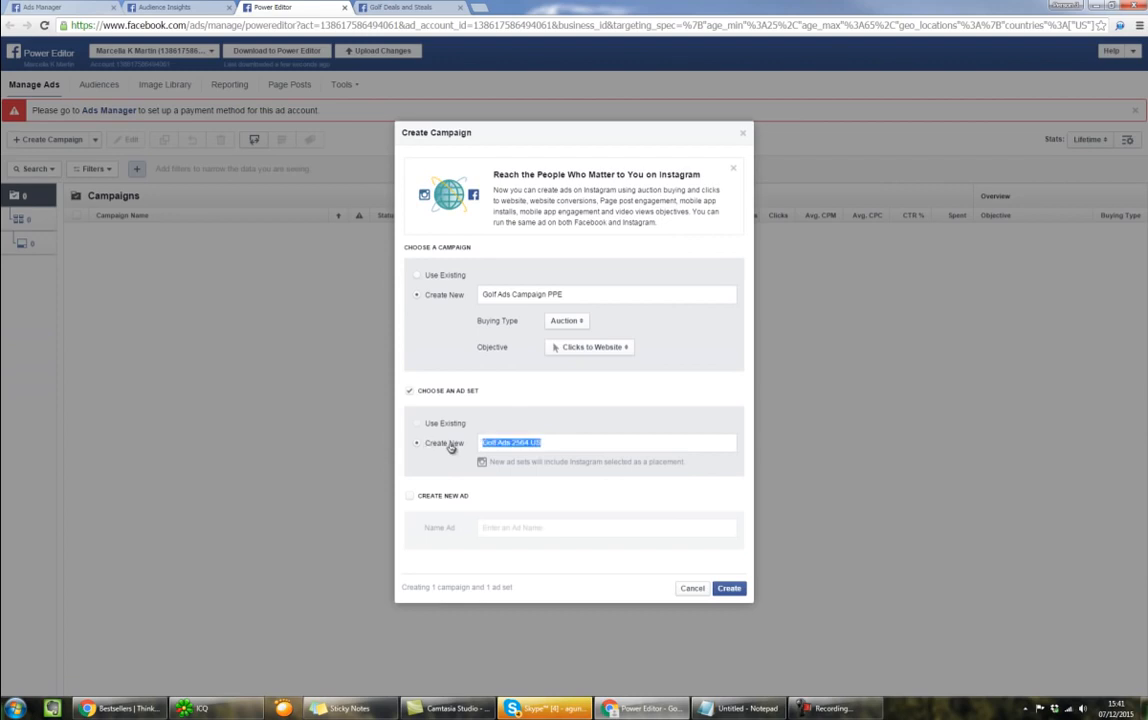
Step: Include a new ad named "Golf Ads" and change the ad set name to "Golf Adset 2564 US"
{"action": "left_click", "coordinate": [410, 496]}
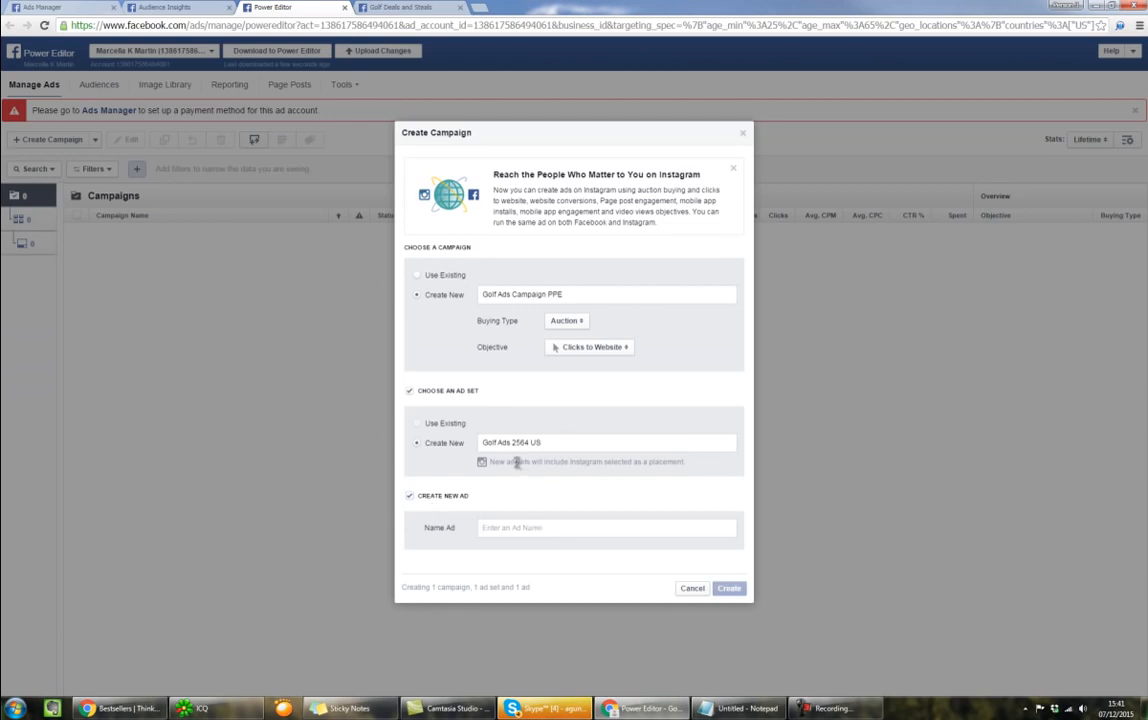
{"action": "type", "text": "Golf Ads"}
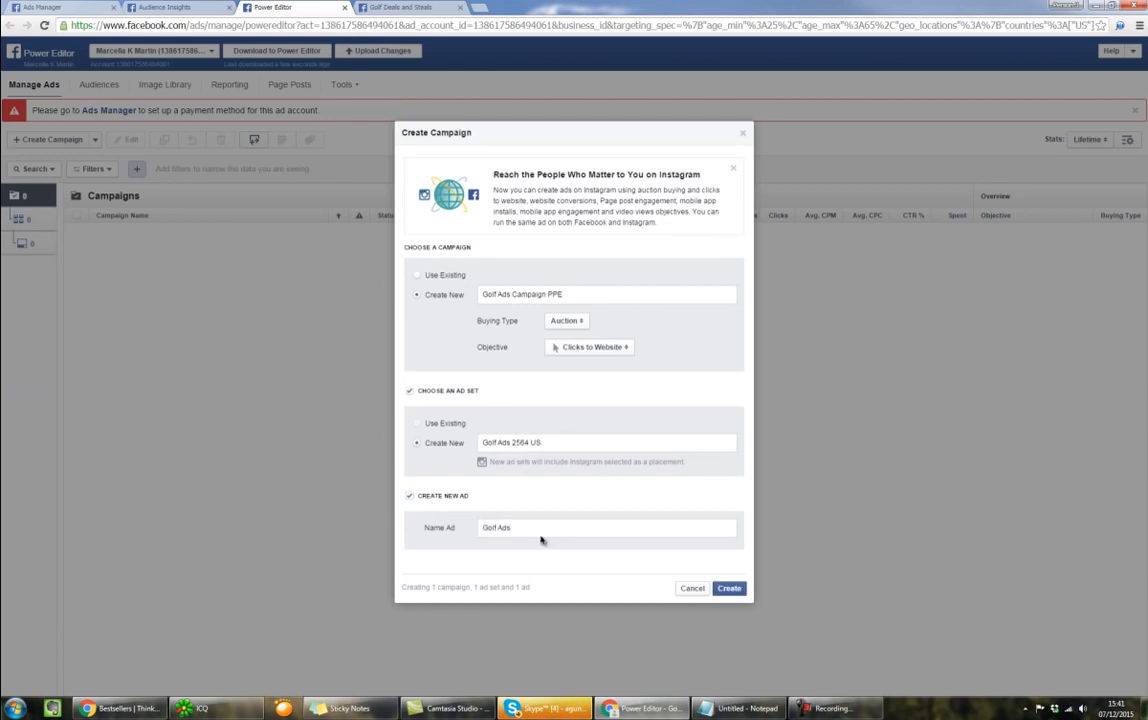
{"action": "left_click", "coordinate": [512, 442]}
{"action": "type", "text": "et"}
Step: Copy the "2564 US" ending of the ad set name onto the ad name and create the campaign
{"action": "left_click_drag", "start_coordinate": [518, 443], "coordinate": [568, 443]}
{"action": "key", "text": "ctrl+c"}
{"action": "left_click", "coordinate": [543, 528]}
{"action": "key", "text": "ctrl+v"}
{"action": "left_click", "coordinate": [729, 588]}
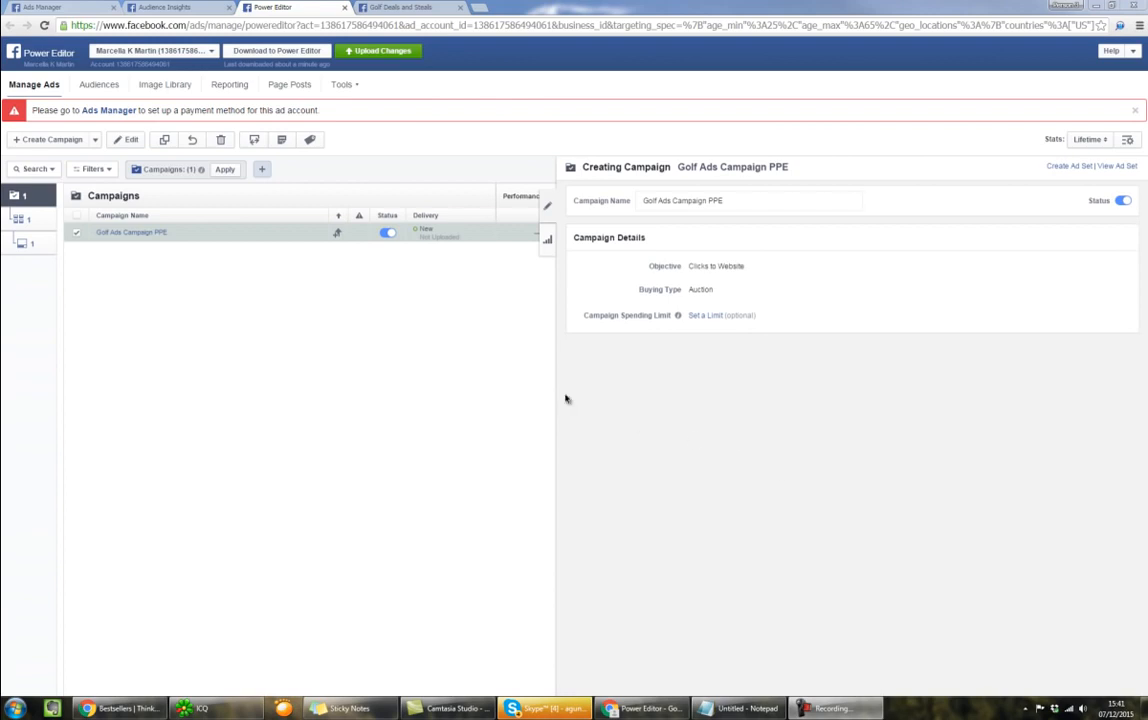
Step: Open the audience of the ad set "Golf Adset 2564 US" for editing and dismiss the saved-audiences tip
{"action": "left_click", "coordinate": [43, 226]}
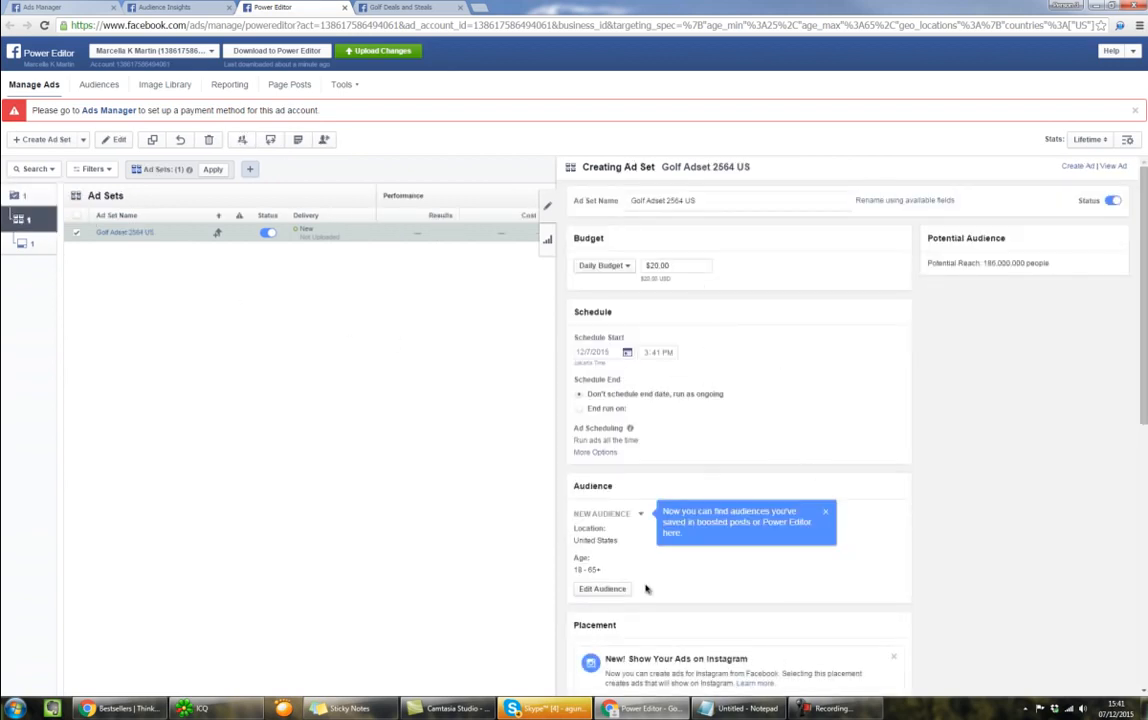
{"action": "left_click", "coordinate": [605, 590]}
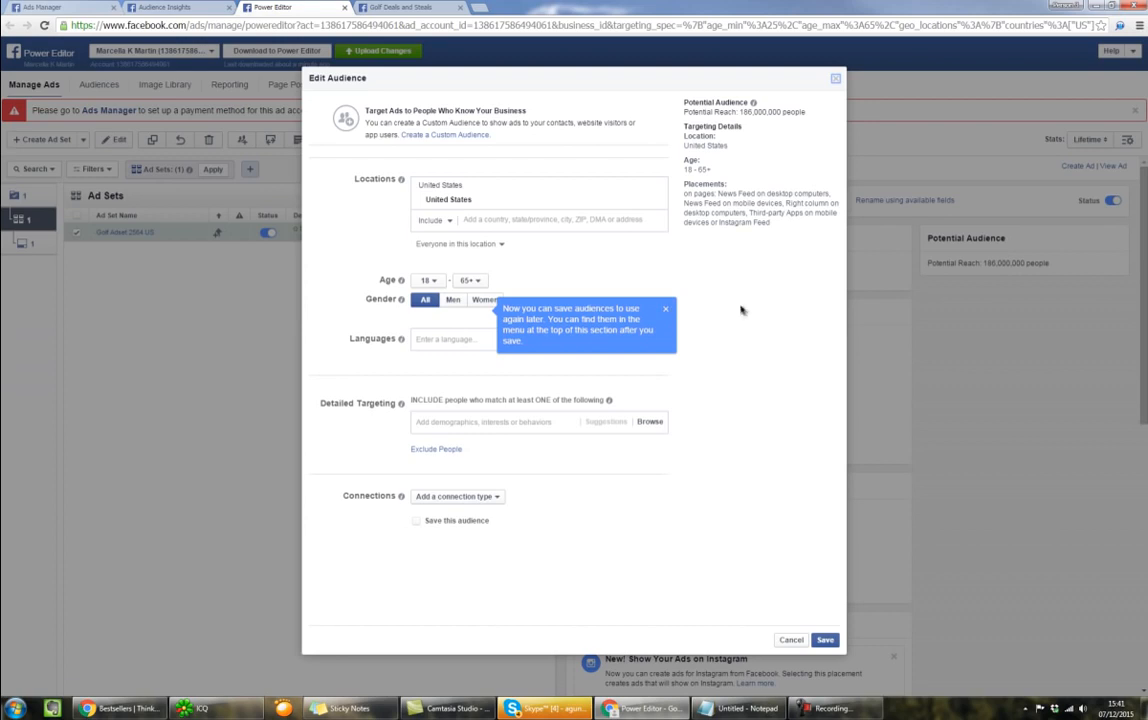
{"action": "left_click", "coordinate": [666, 312]}
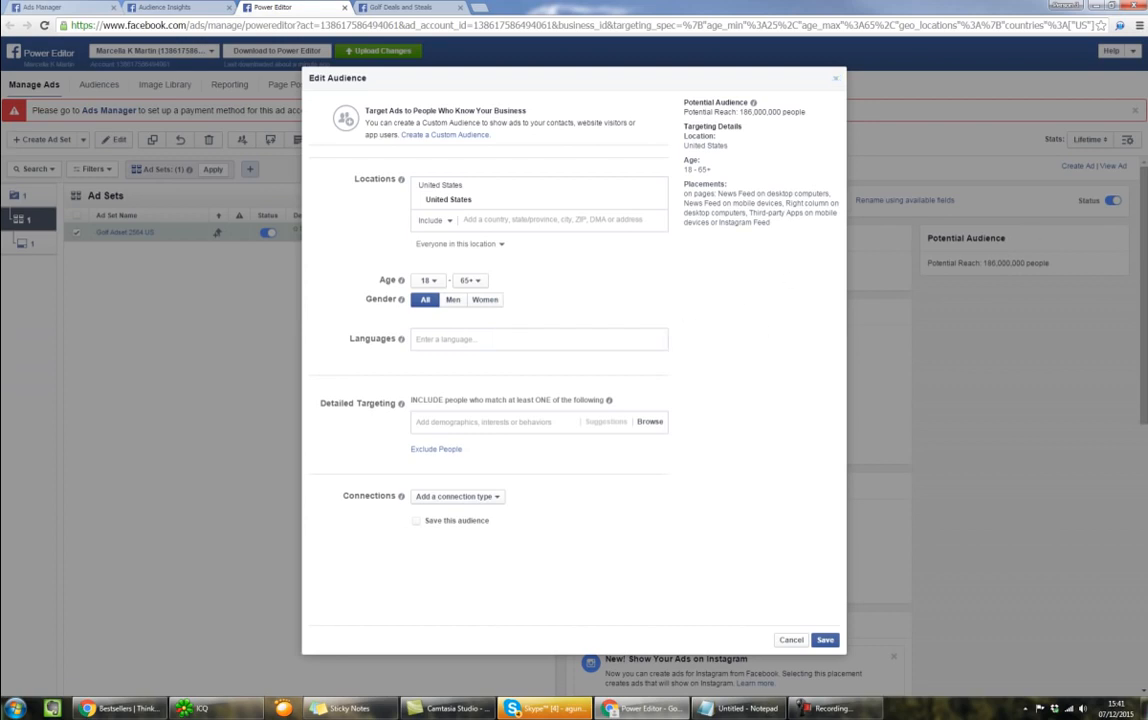
Step: In Notepad, insert "iklan dengan" before "audience intersect", and return to the audience settings in Power Editor
{"action": "left_click_drag", "start_coordinate": [1146, 238], "coordinate": [623, 170]}
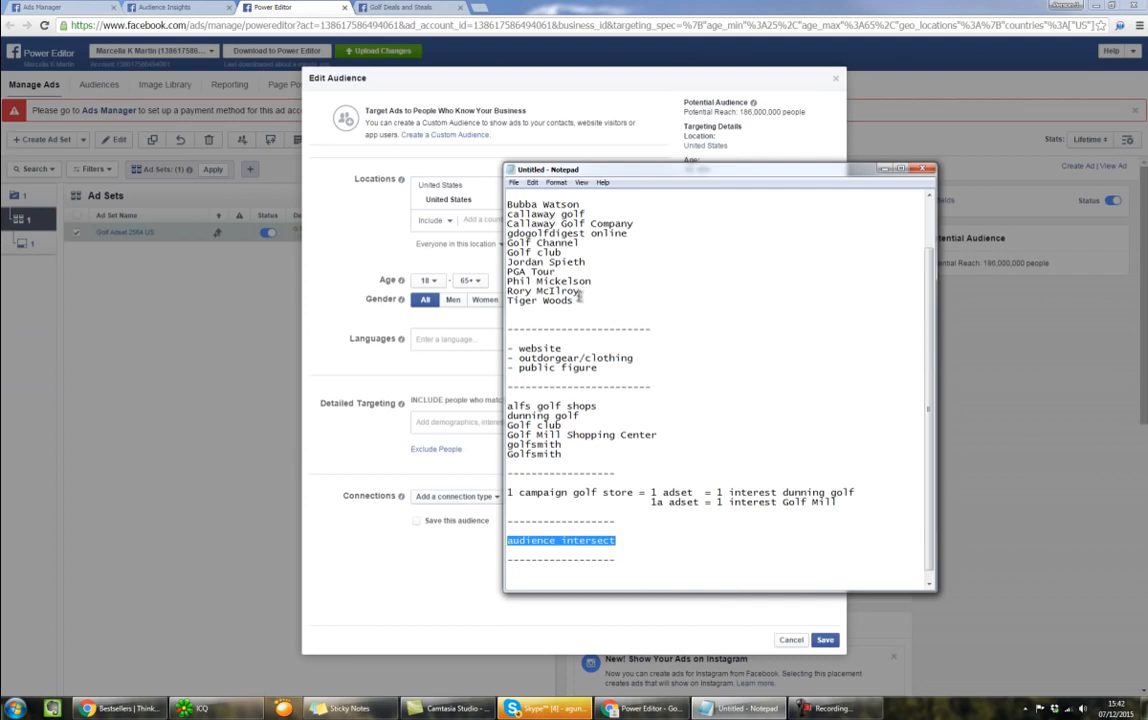
{"action": "left_click", "coordinate": [605, 544]}
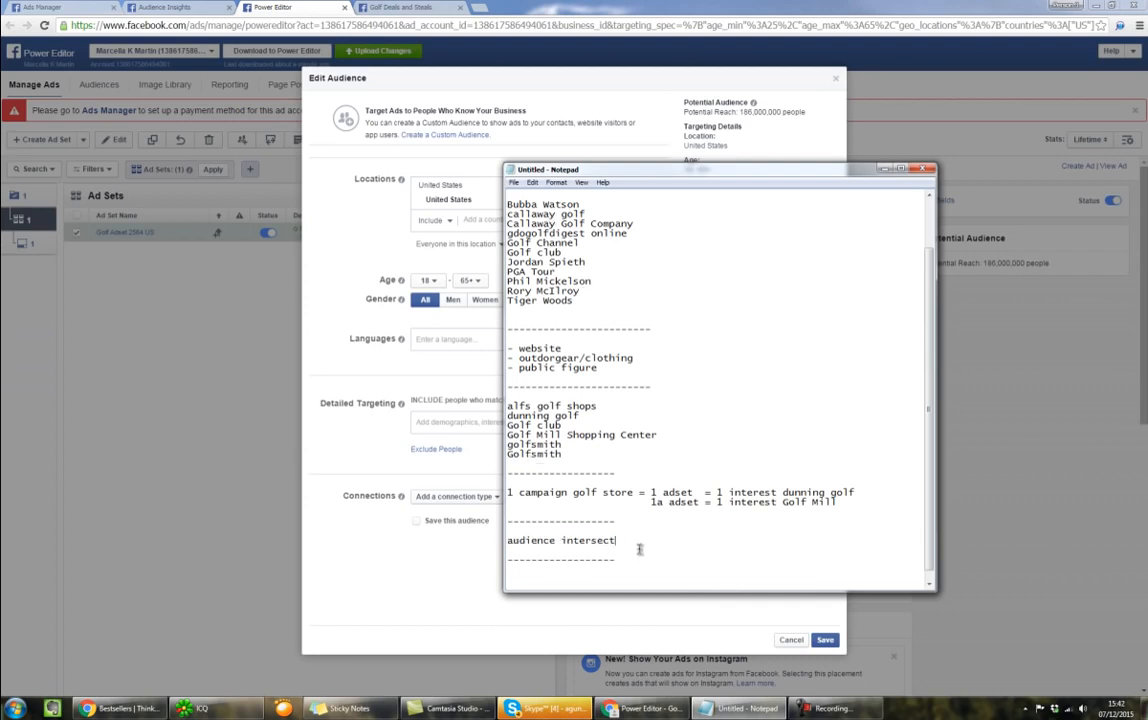
{"action": "left_click", "coordinate": [625, 561]}
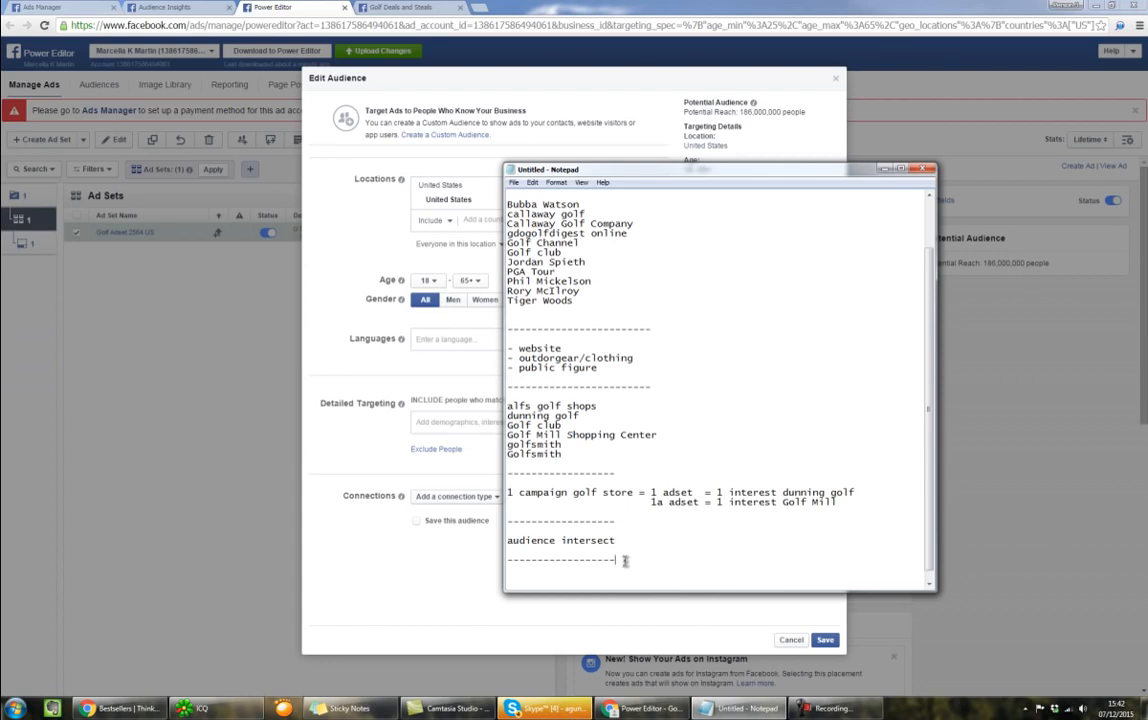
{"action": "left_click", "coordinate": [512, 546]}
{"action": "type", "text": "iklan dengan"}
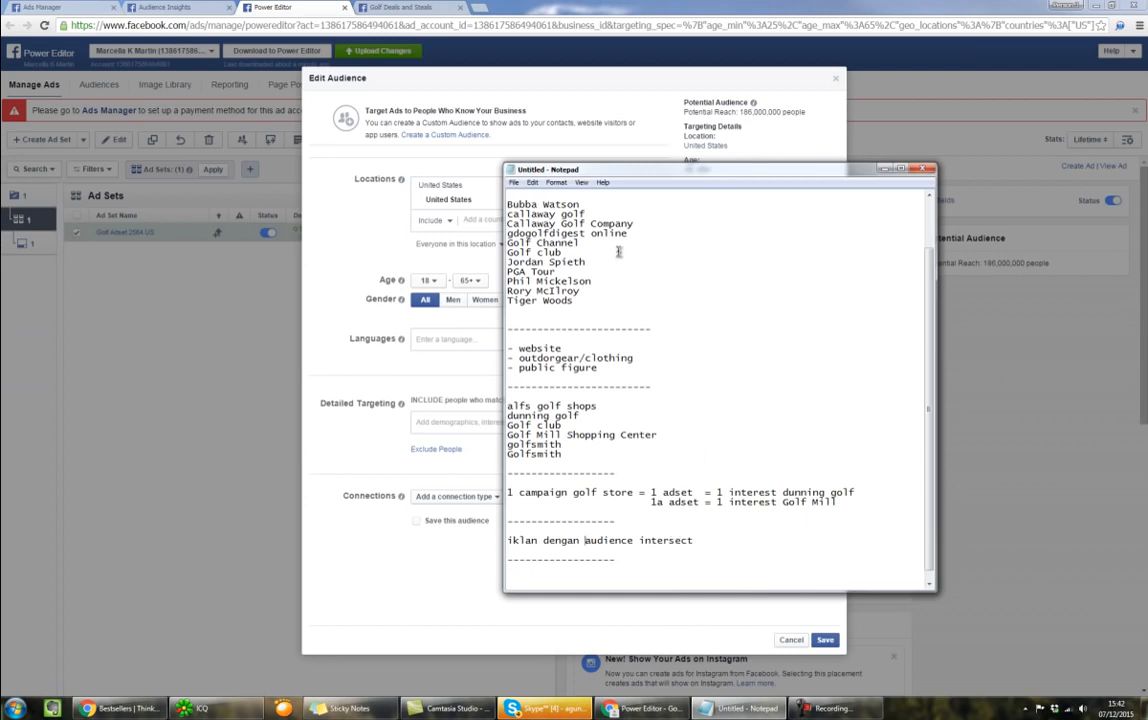
{"action": "left_click_drag", "start_coordinate": [662, 172], "coordinate": [1147, 180]}
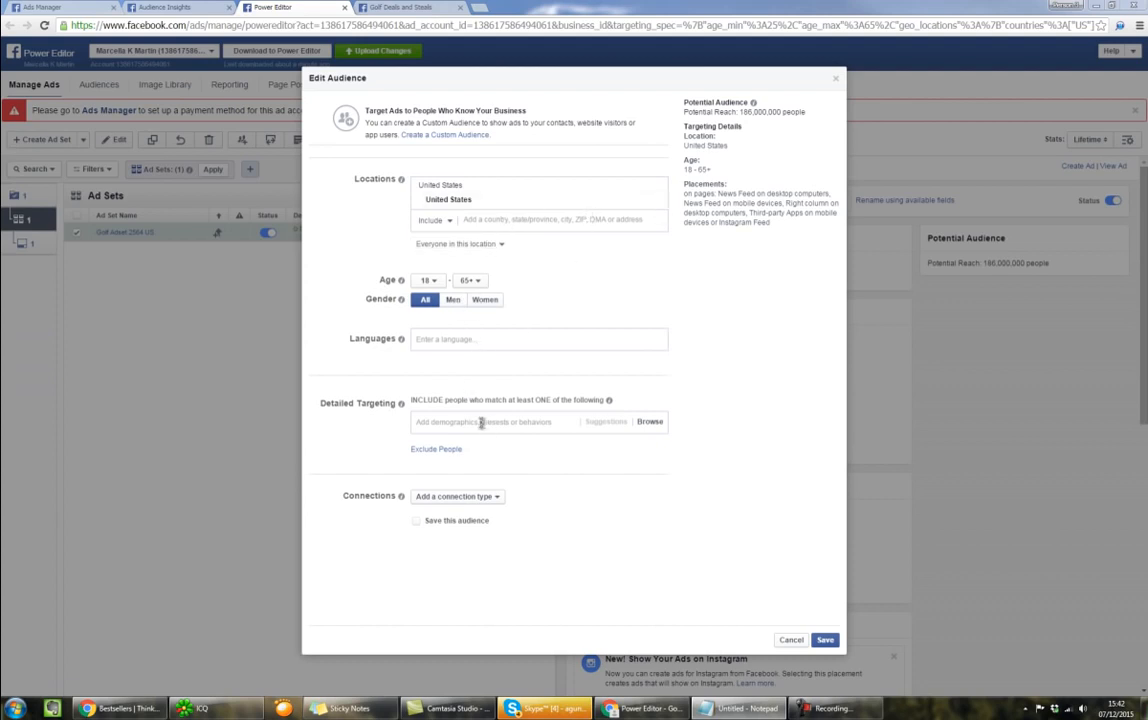
Step: Include people interested in Tiger Woods in the audience's detailed targeting and dismiss the tip about adding more options
{"action": "left_click_drag", "start_coordinate": [319, 404], "coordinate": [607, 474]}
{"action": "left_click", "coordinate": [629, 488]}
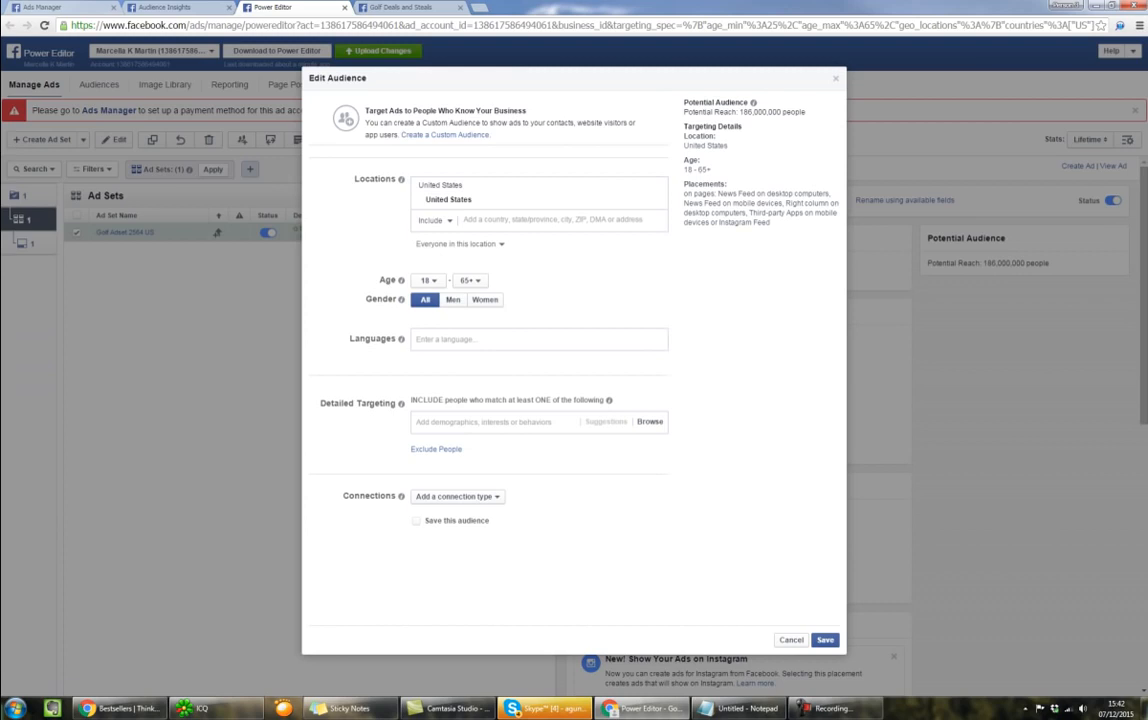
{"action": "left_click", "coordinate": [473, 421]}
{"action": "type", "text": "g"}
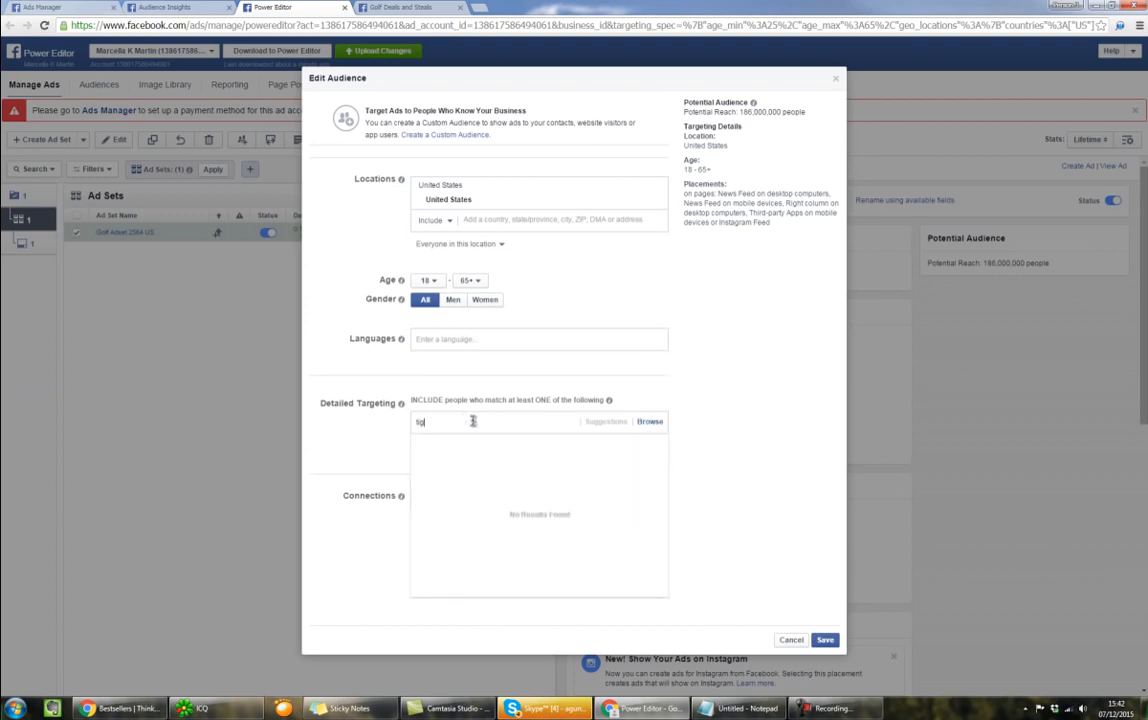
{"action": "type", "text": "igerwood"}
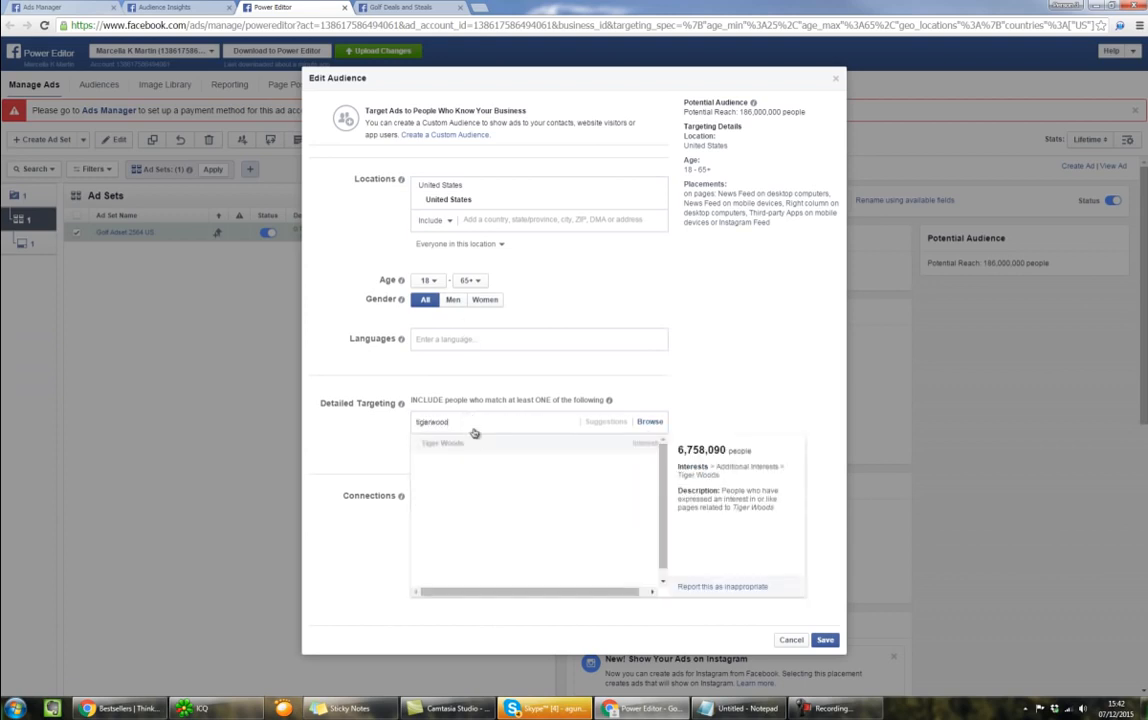
{"action": "left_click", "coordinate": [474, 446]}
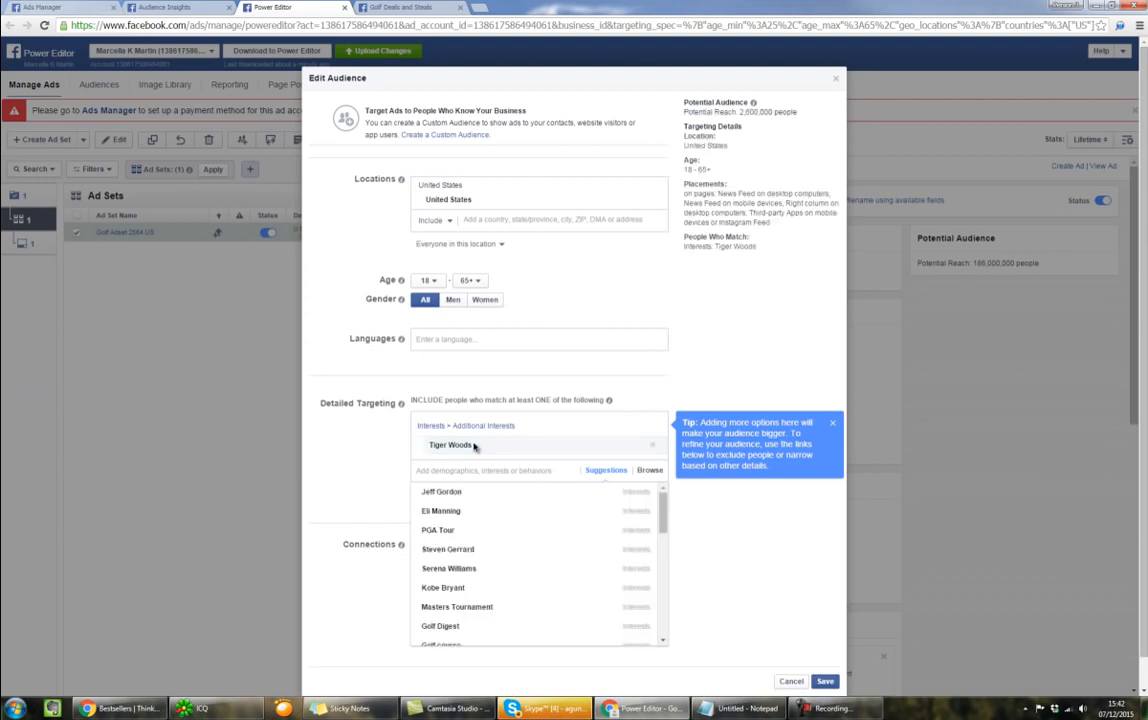
{"action": "left_click", "coordinate": [830, 526]}
{"action": "left_click", "coordinate": [833, 435]}
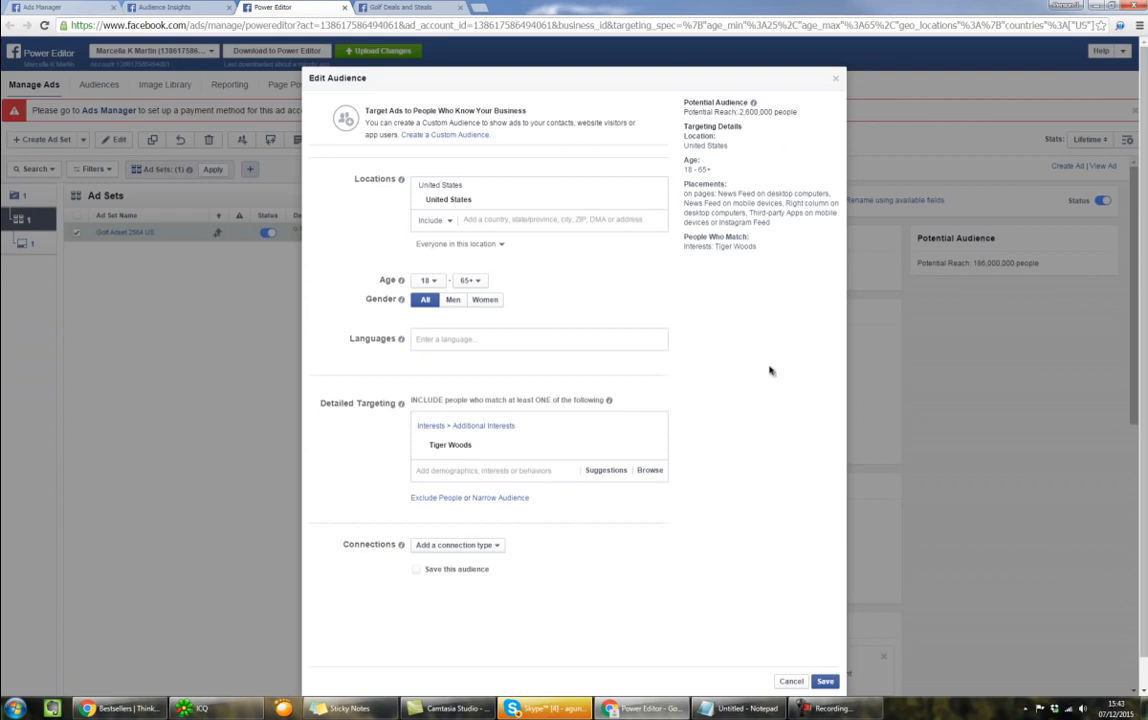
Step: Check the interest list in Notepad and narrow the audience to people who must also match the interest Bubba Watson
{"action": "left_click_drag", "start_coordinate": [1147, 243], "coordinate": [1042, 245]}
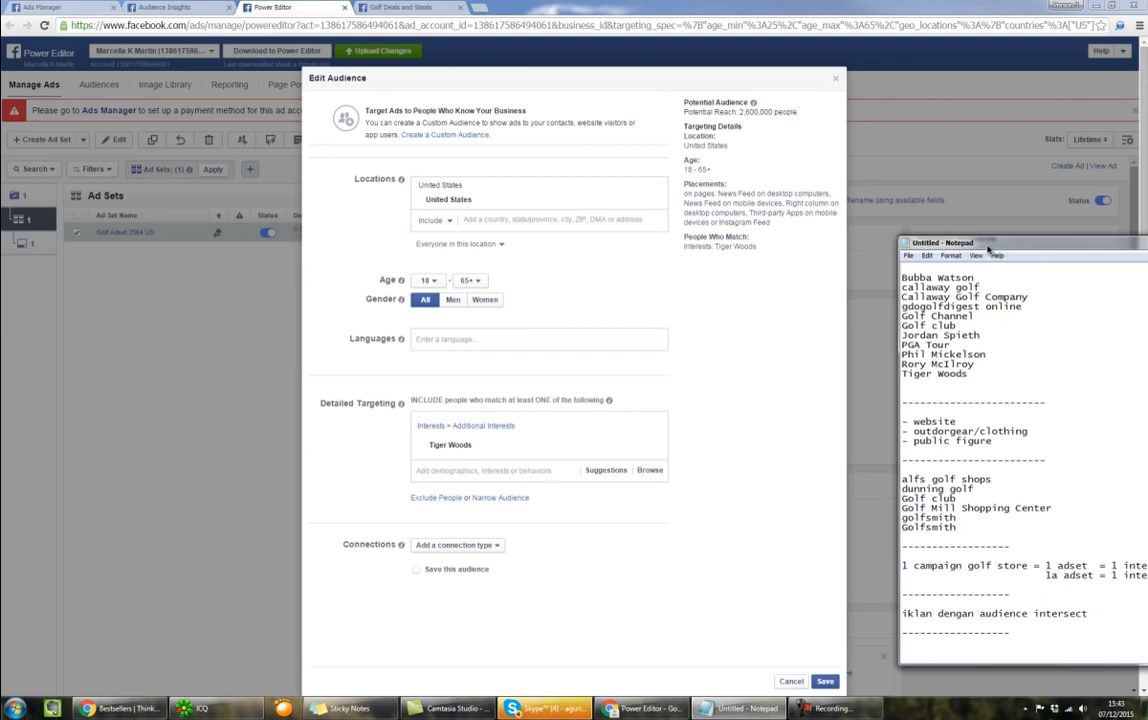
{"action": "left_click_drag", "start_coordinate": [988, 248], "coordinate": [1147, 248]}
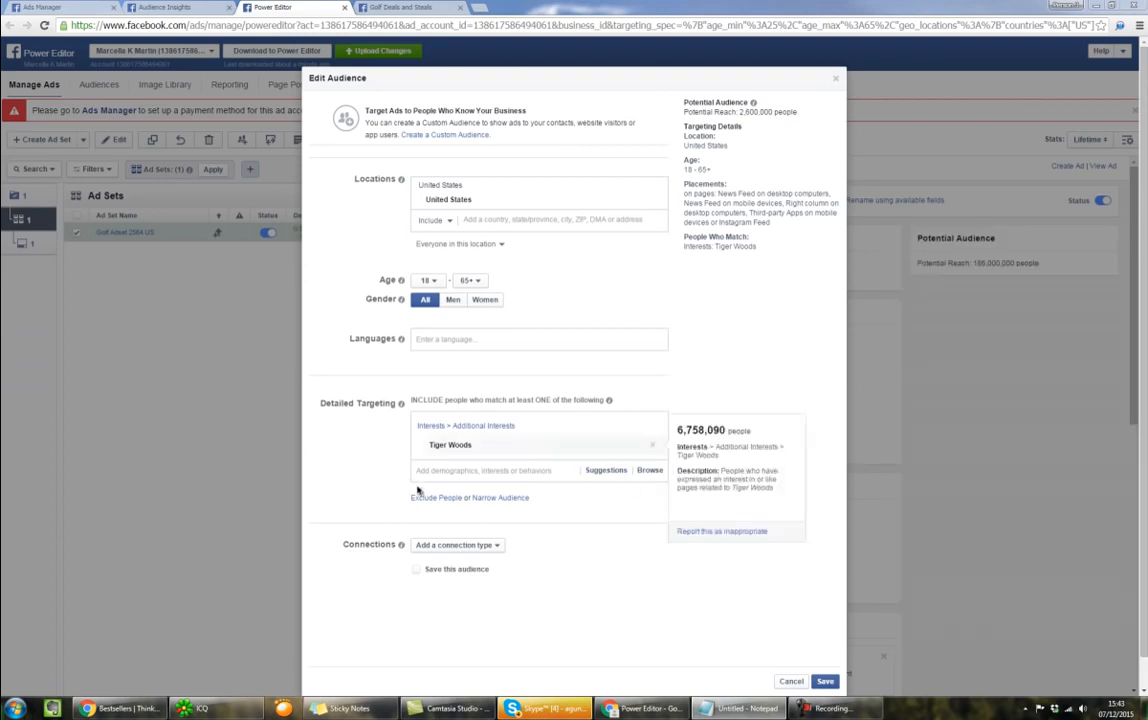
{"action": "left_click", "coordinate": [508, 501]}
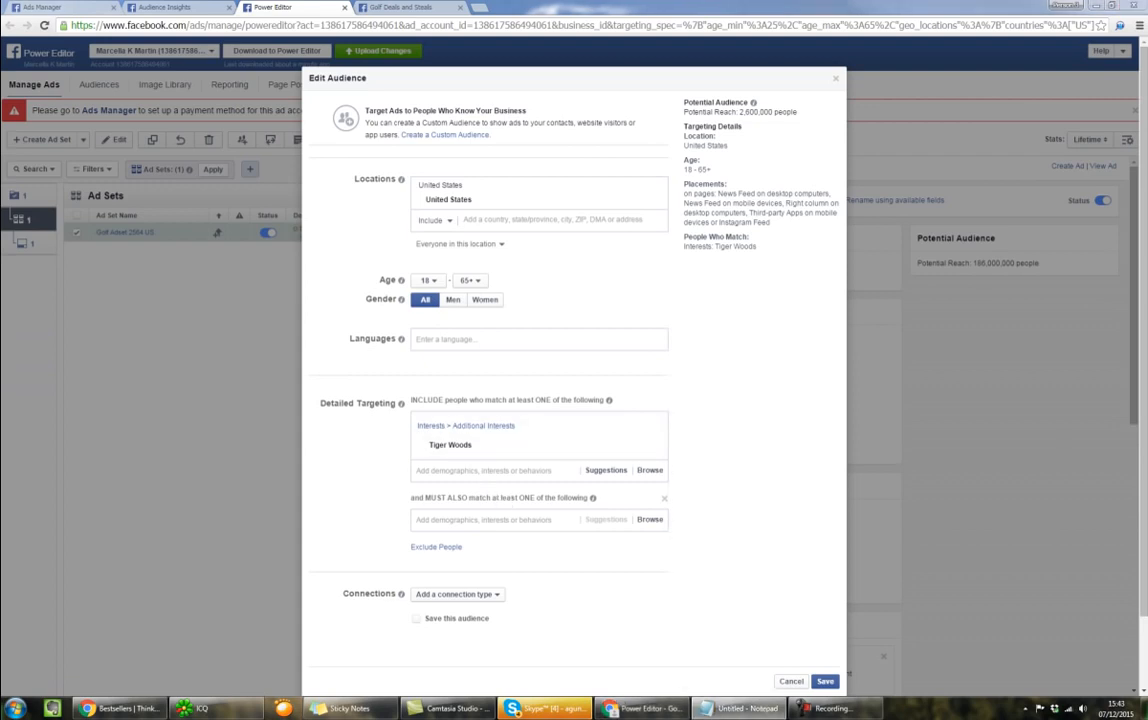
{"action": "left_click", "coordinate": [467, 522]}
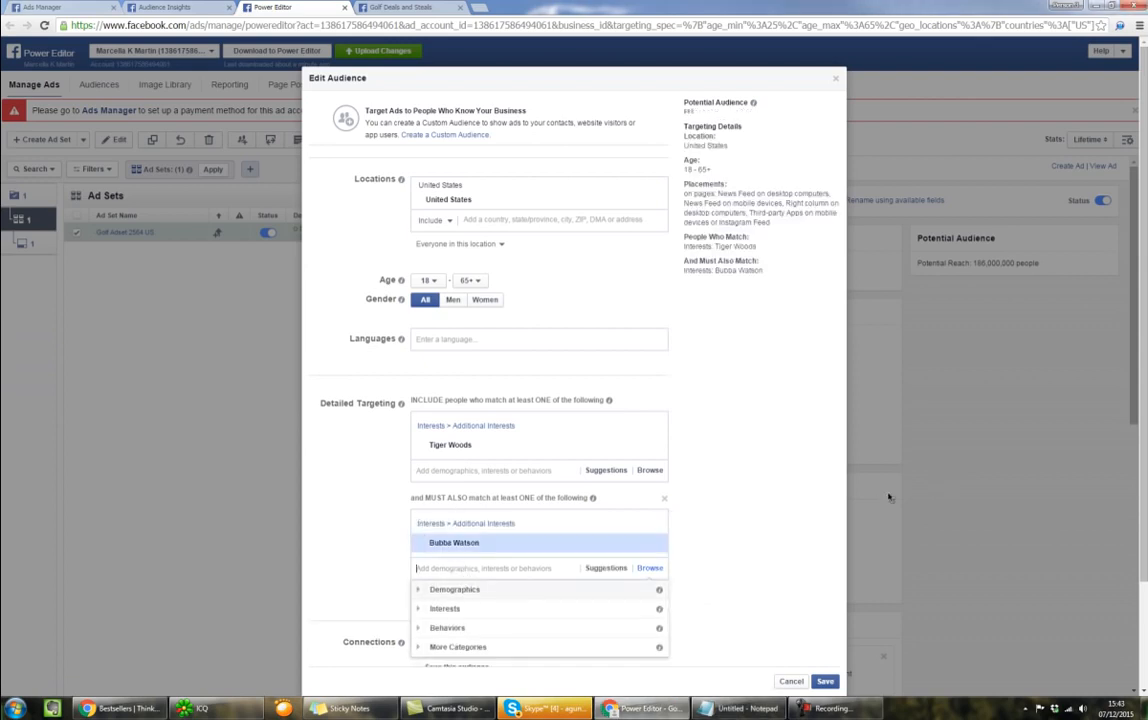
{"action": "left_click", "coordinate": [761, 530]}
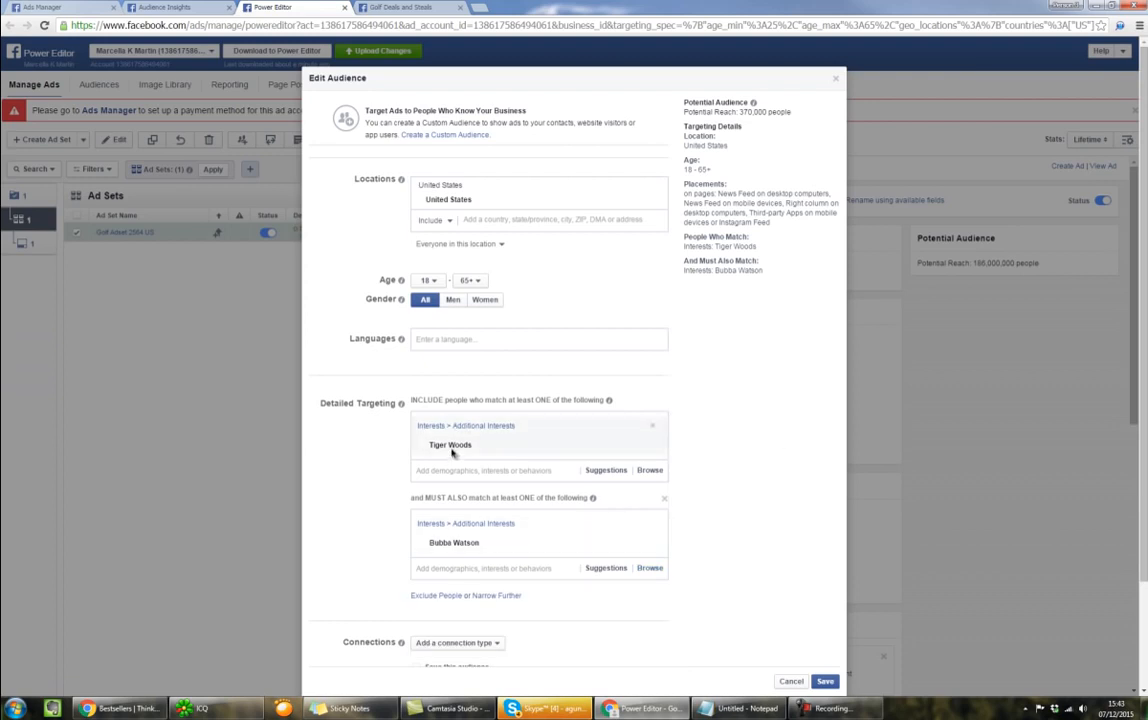
{"action": "mouse_move", "coordinate": [466, 544]}
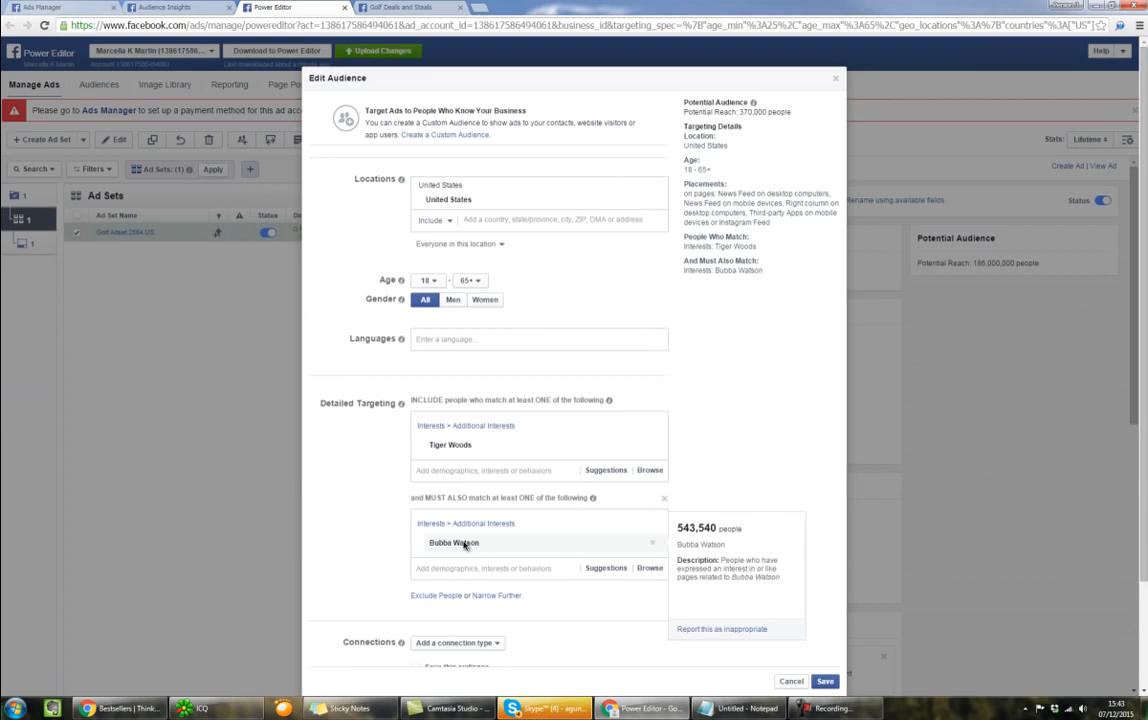
{"action": "left_click_drag", "start_coordinate": [741, 112], "coordinate": [794, 112]}
{"action": "left_click", "coordinate": [567, 323]}
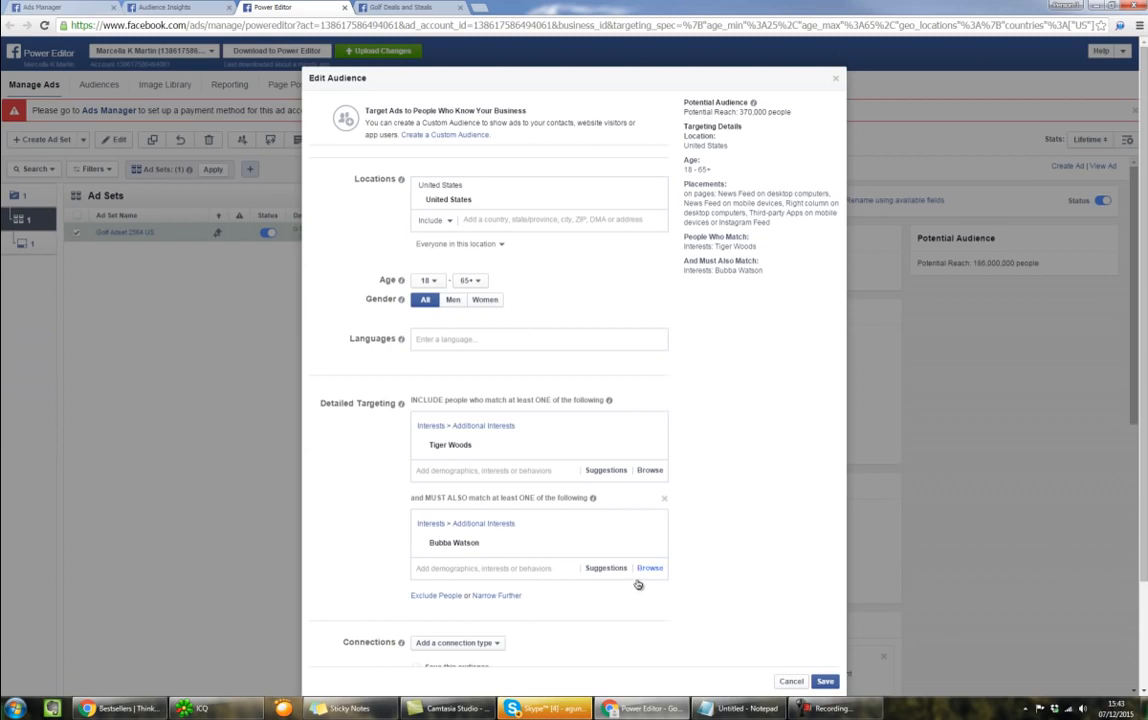
Step: Narrow the audience further with a third condition requiring the interest Jordan Spieth, and check the potential reach
{"action": "scroll", "coordinate": [638, 582], "scroll_direction": "down", "scroll_amount": 2}
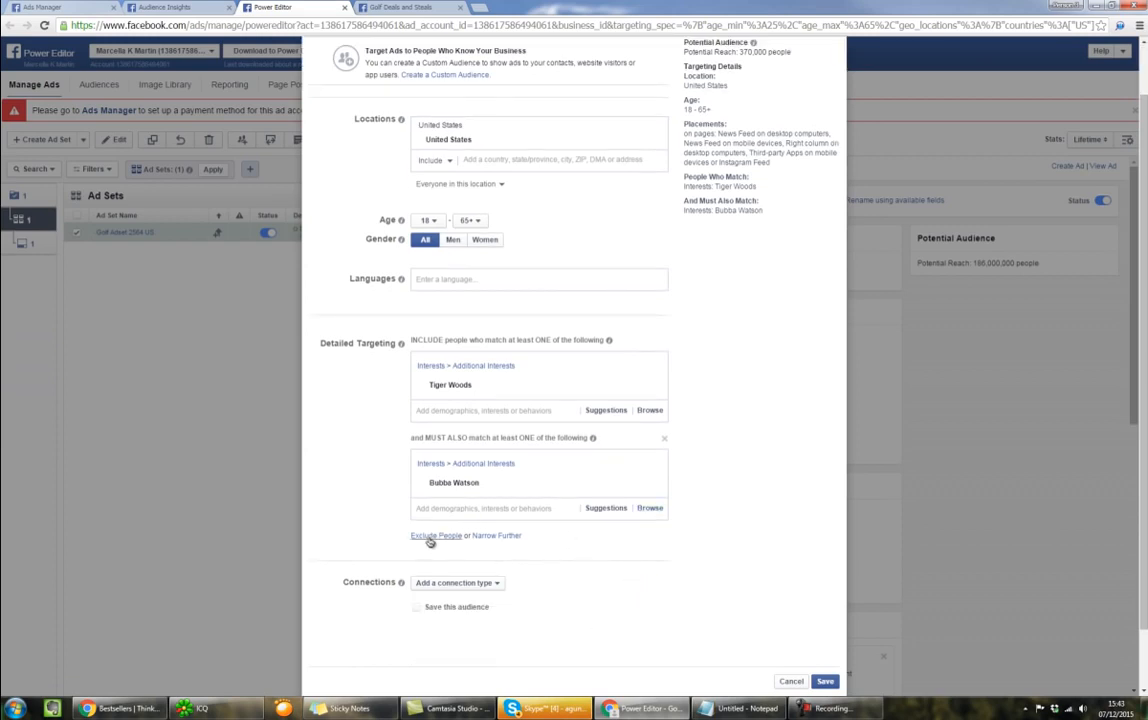
{"action": "left_click", "coordinate": [512, 538]}
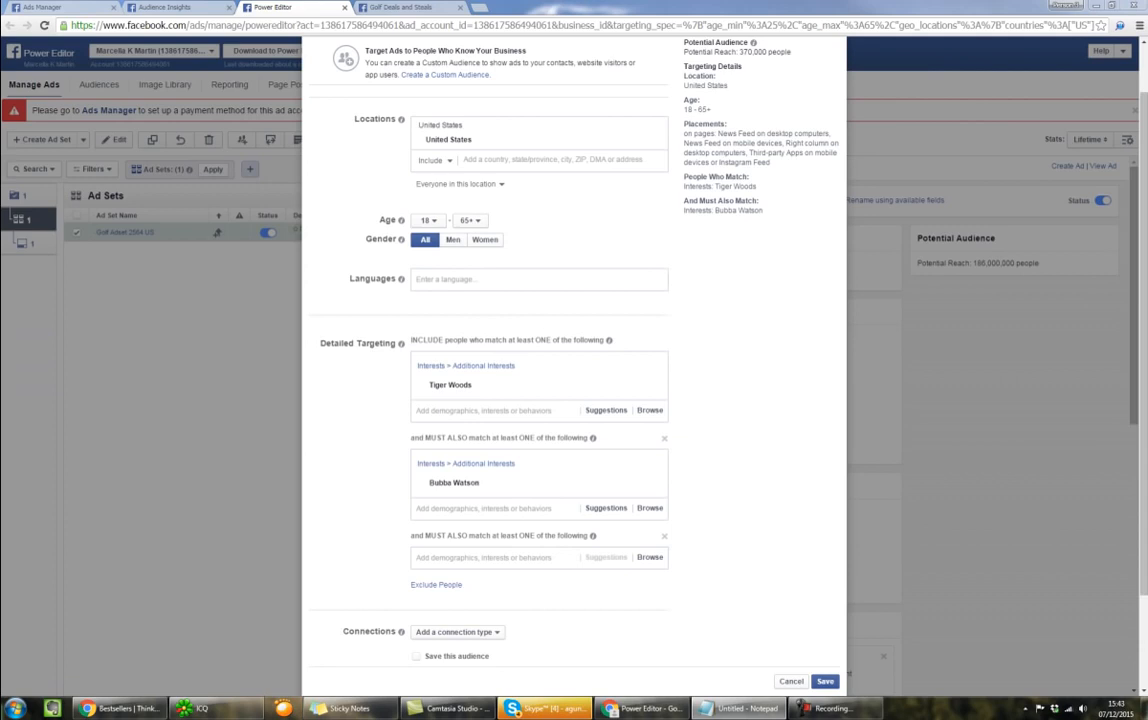
{"action": "left_click", "coordinate": [510, 558]}
{"action": "type", "text": "Jordan Spieth"}
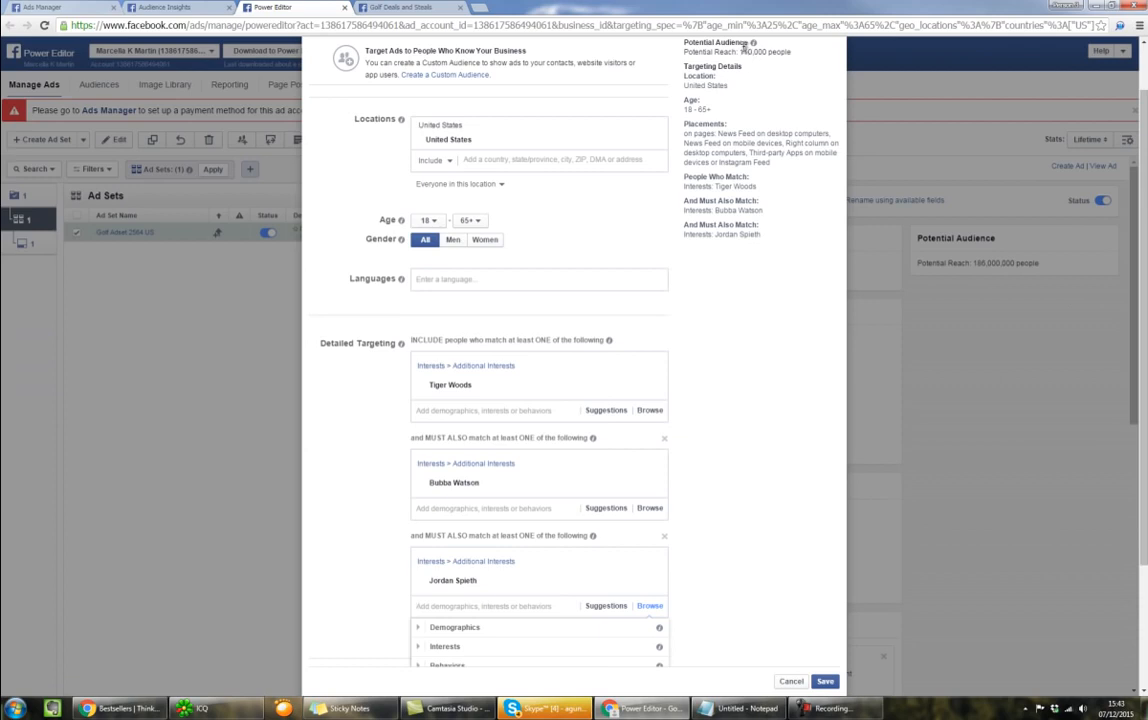
{"action": "left_click_drag", "start_coordinate": [676, 47], "coordinate": [796, 49]}
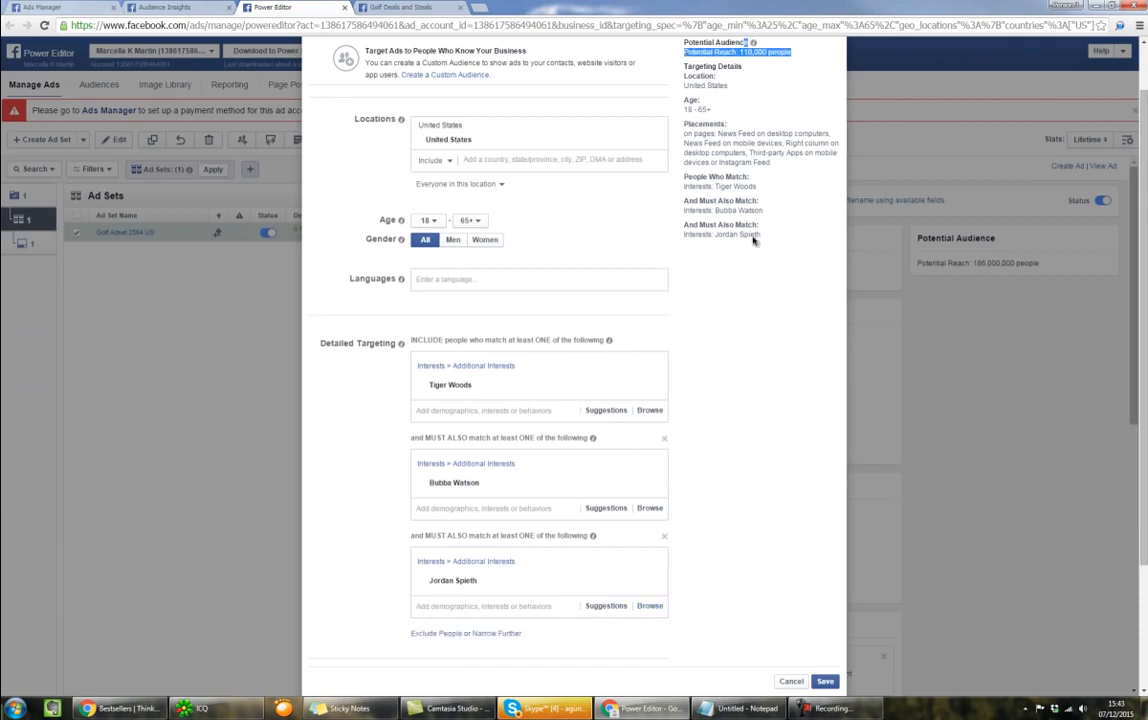
{"action": "left_click", "coordinate": [757, 392]}
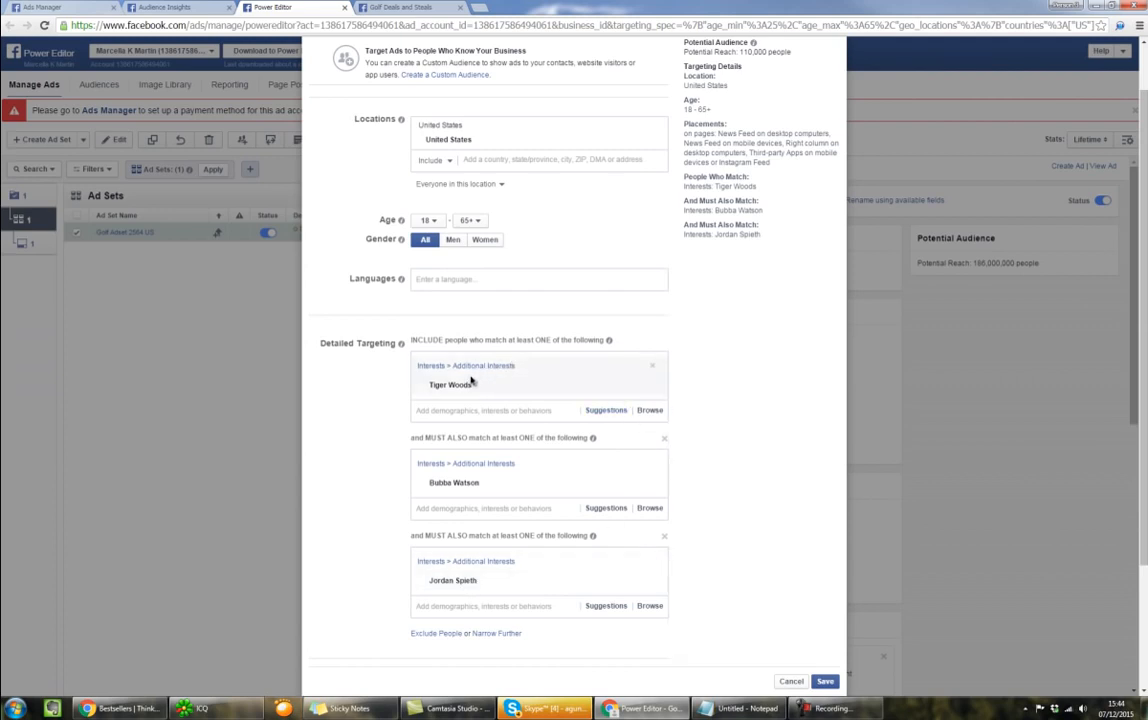
{"action": "mouse_move", "coordinate": [472, 381]}
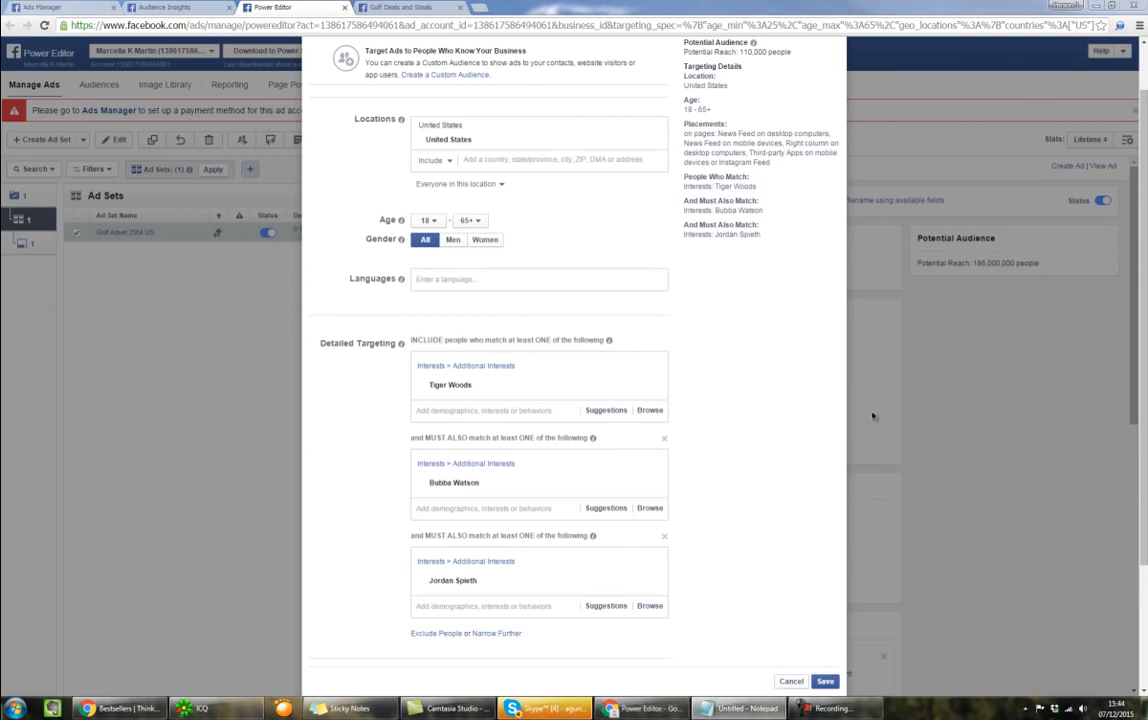
Step: Add both Phil Mickelson interests to the Bubba Watson condition and move Jordan Spieth from the third condition into it
{"action": "left_click", "coordinate": [543, 508]}
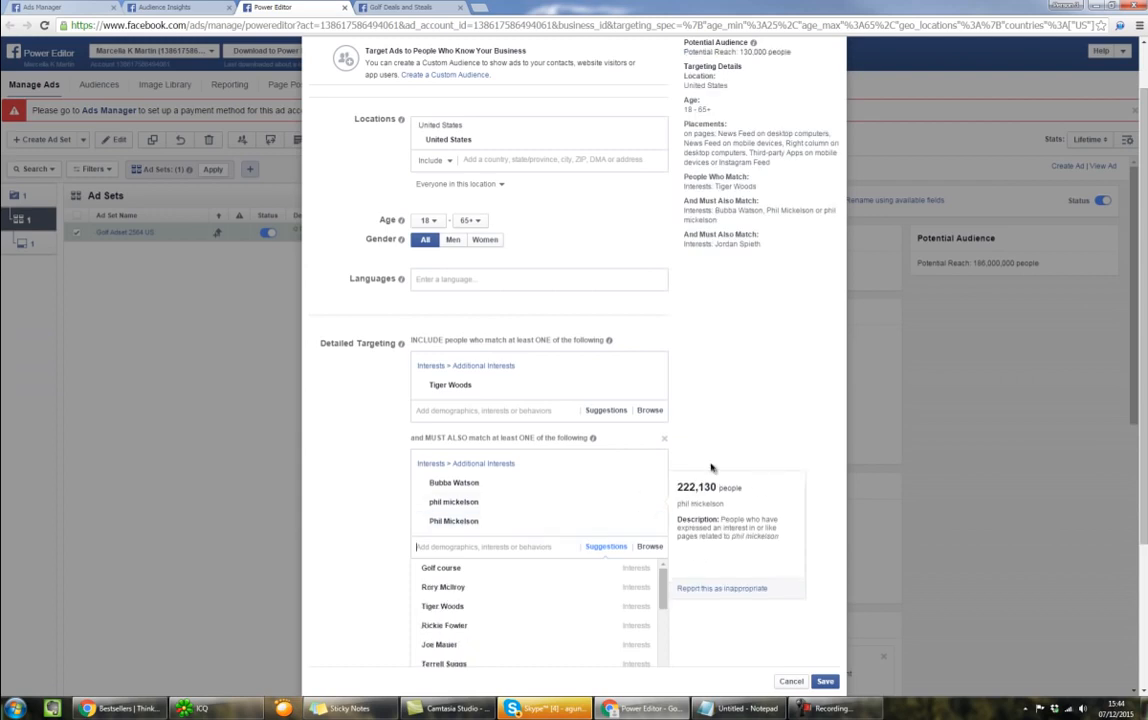
{"action": "left_click", "coordinate": [761, 408]}
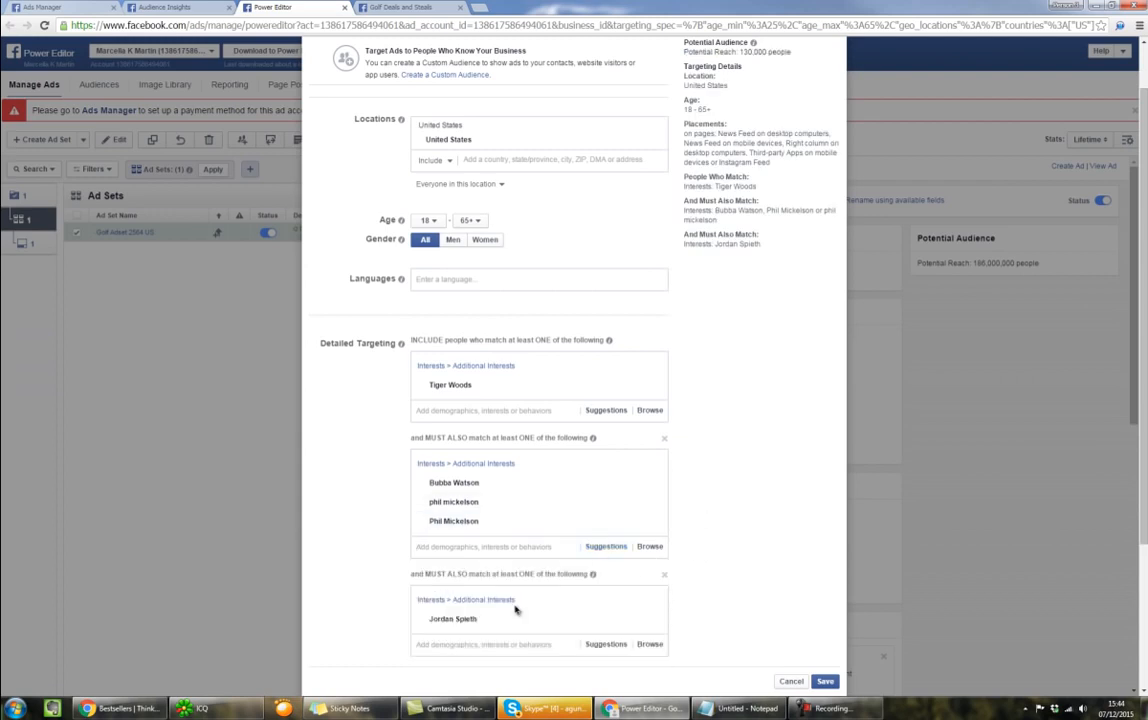
{"action": "mouse_move", "coordinate": [474, 623]}
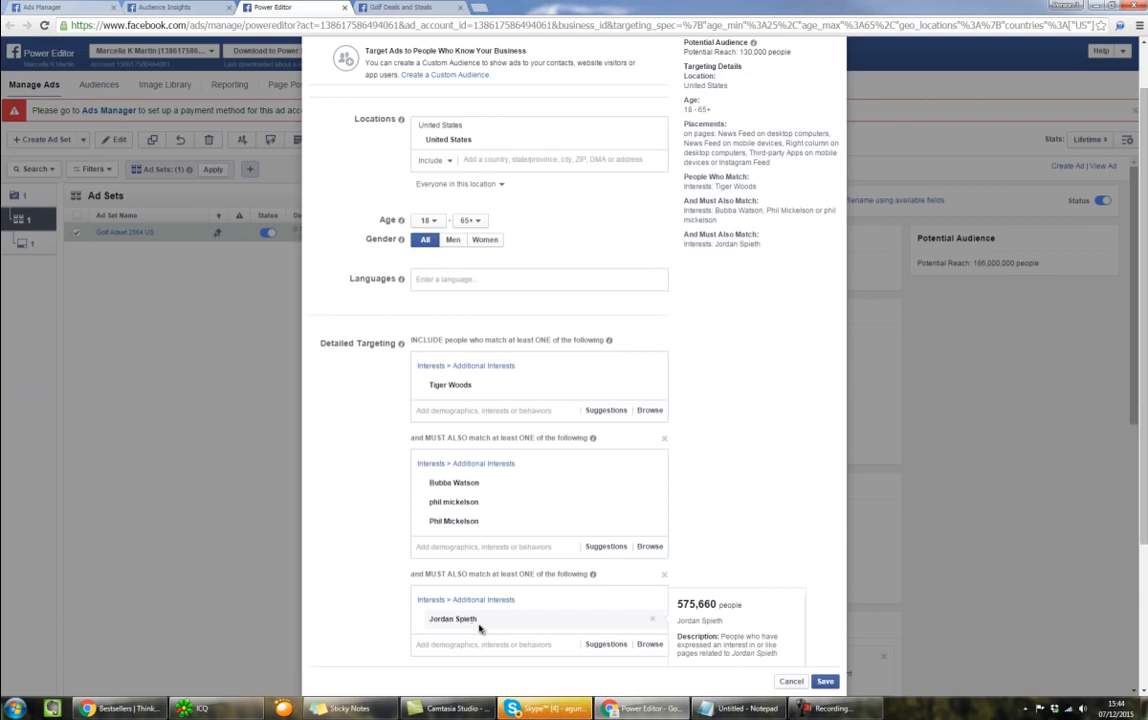
{"action": "left_click", "coordinate": [652, 621]}
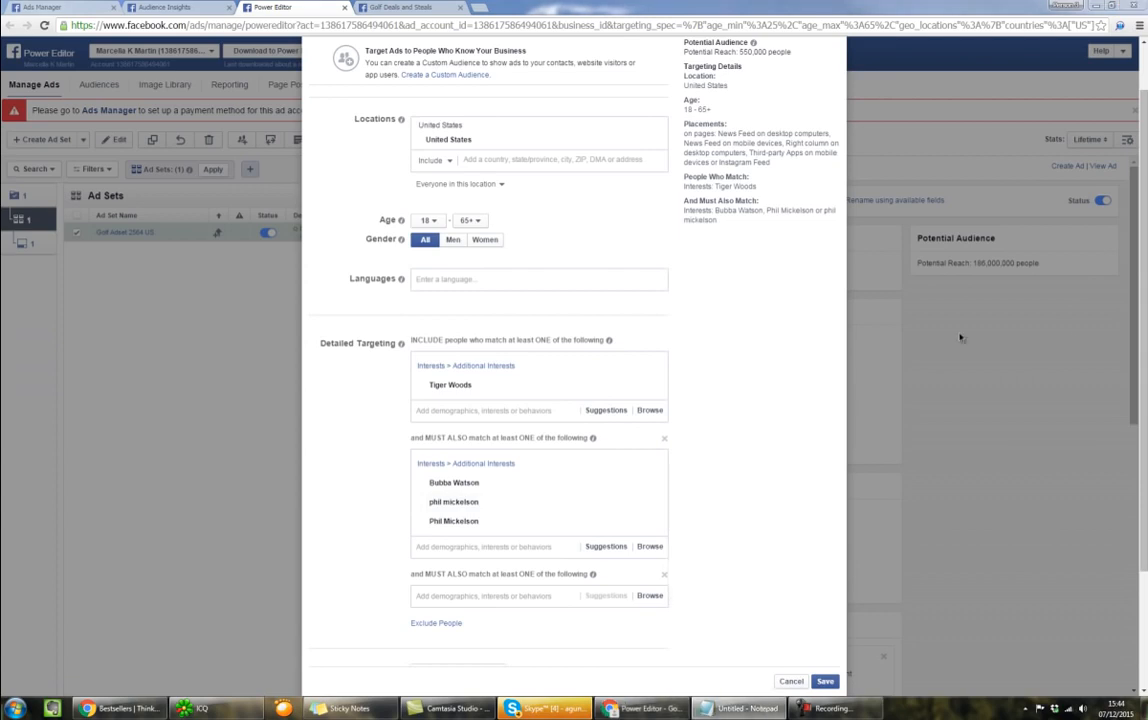
{"action": "left_click", "coordinate": [474, 546]}
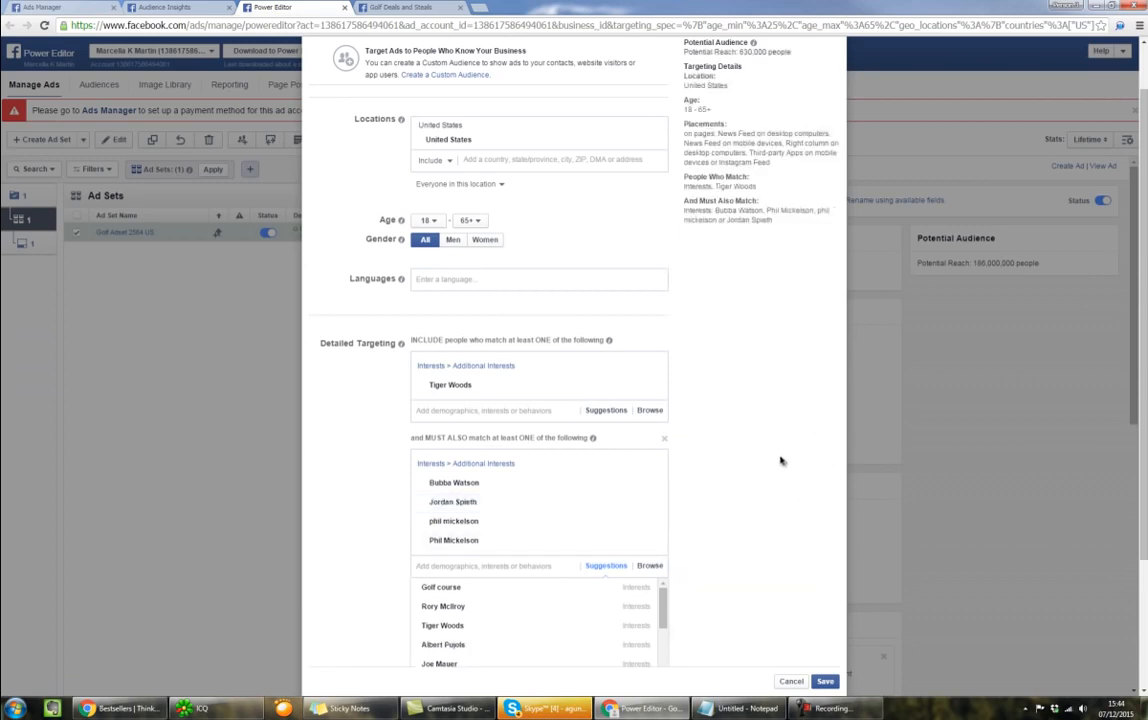
{"action": "left_click", "coordinate": [506, 378]}
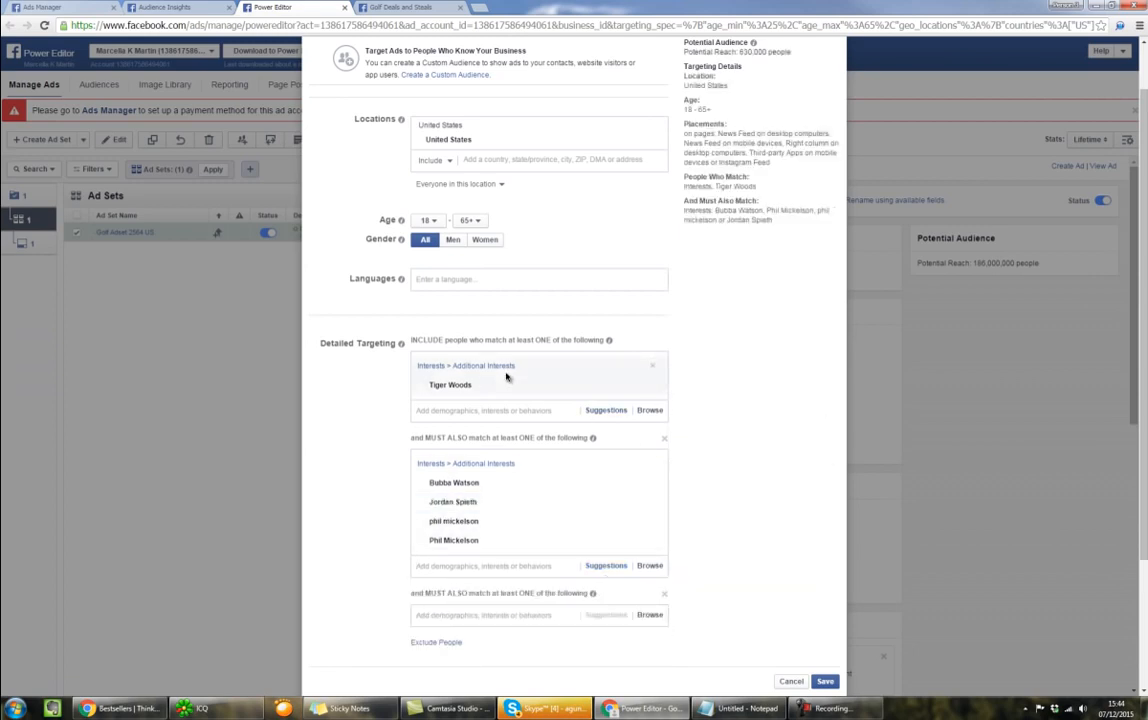
{"action": "mouse_move", "coordinate": [483, 528]}
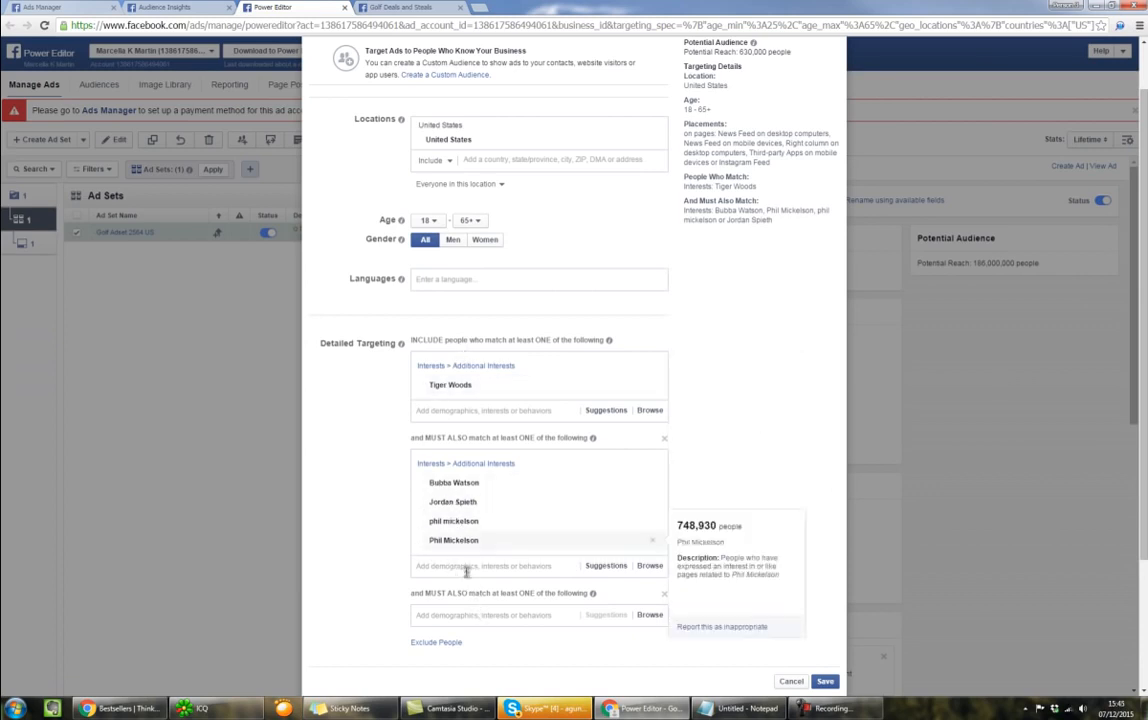
Step: Add the interest Rory McIlroy to the empty third condition and check the potential reach
{"action": "left_click", "coordinate": [487, 620]}
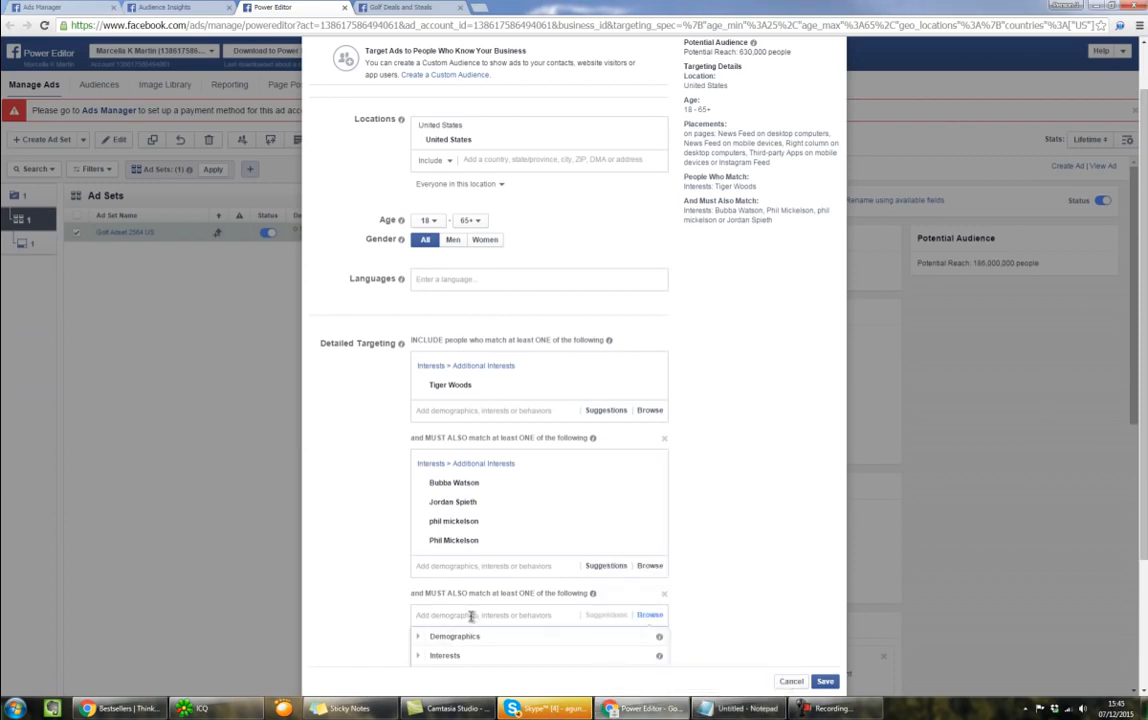
{"action": "type", "text": "Rory McIlroy"}
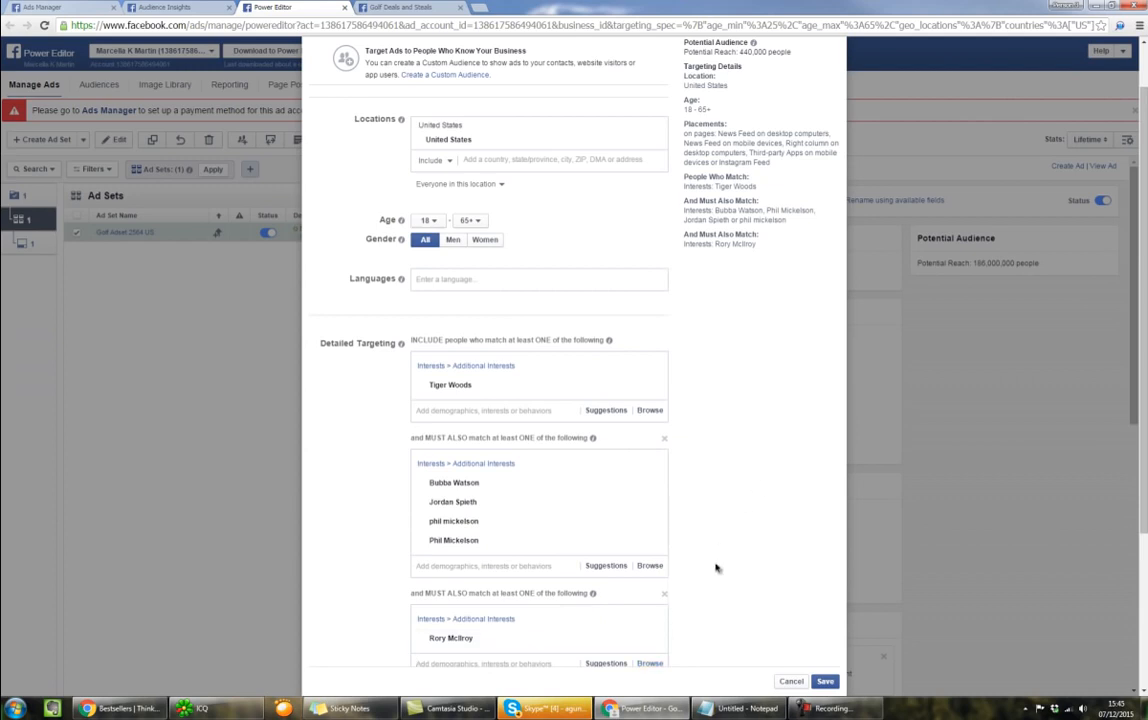
{"action": "scroll", "coordinate": [716, 568], "scroll_direction": "down", "scroll_amount": 3}
{"action": "scroll", "coordinate": [716, 568], "scroll_direction": "up", "scroll_amount": 2}
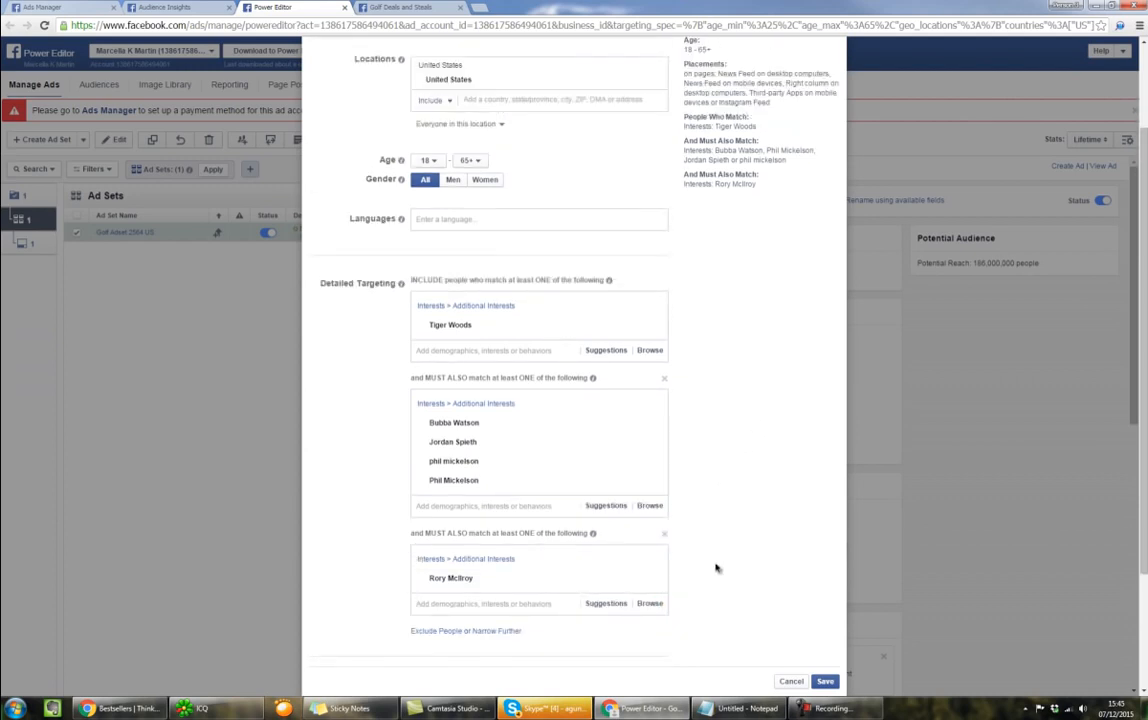
{"action": "scroll", "coordinate": [716, 568], "scroll_direction": "up", "scroll_amount": 3}
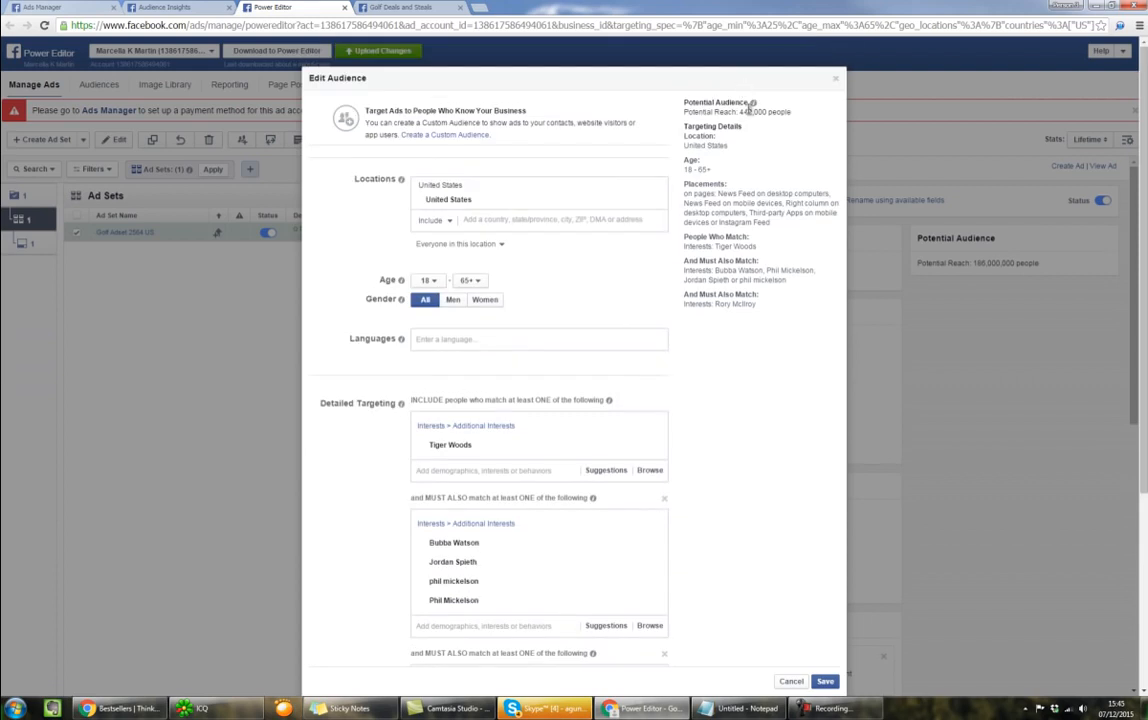
Step: Remove Jordan Spieth and both Phil Mickelson interests from the second condition, leaving only Bubba Watson
{"action": "scroll", "coordinate": [733, 248], "scroll_direction": "down", "scroll_amount": 1}
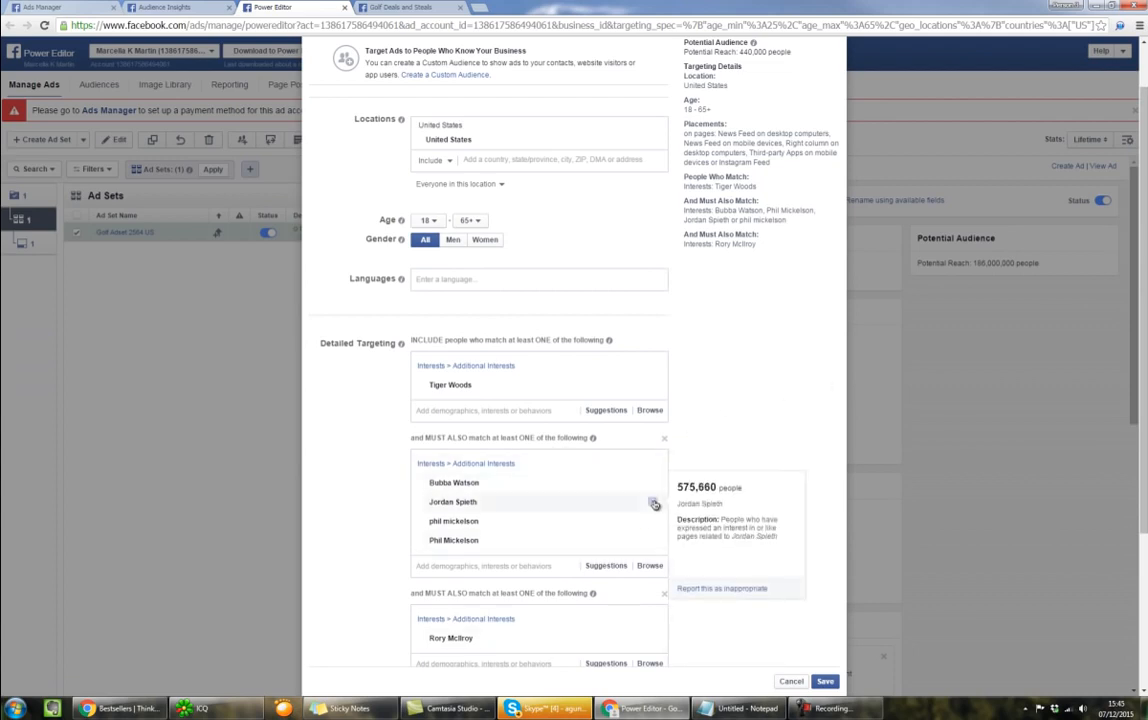
{"action": "left_click", "coordinate": [653, 505]}
{"action": "left_click", "coordinate": [654, 504]}
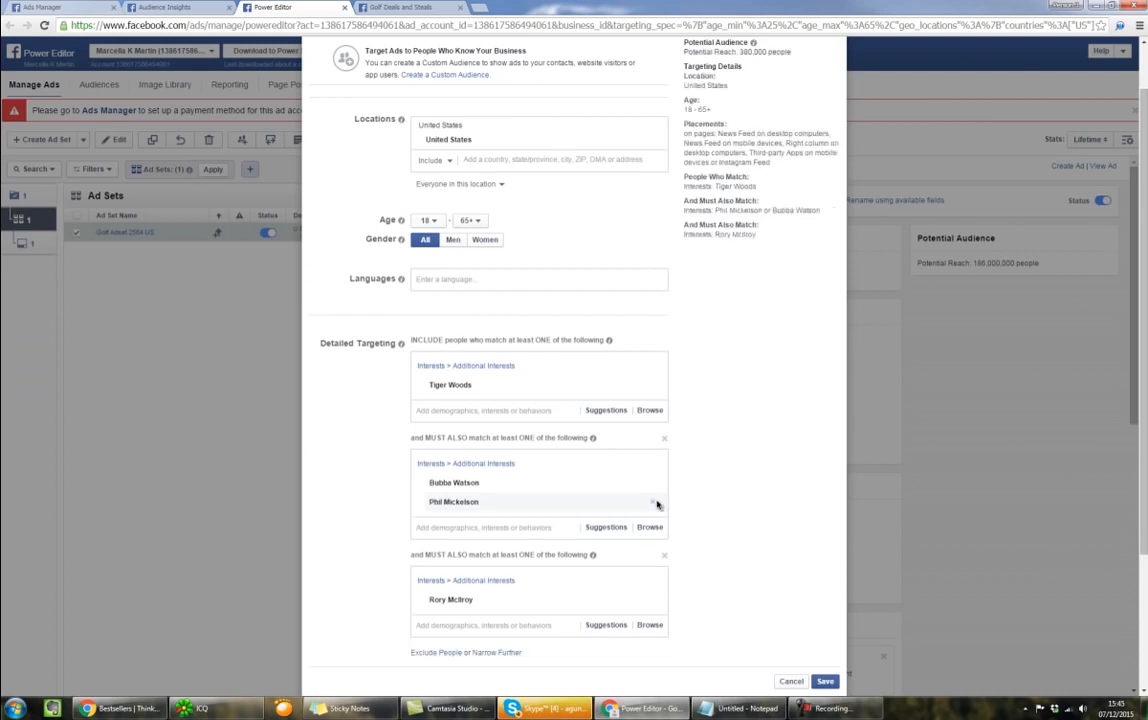
{"action": "left_click", "coordinate": [655, 504]}
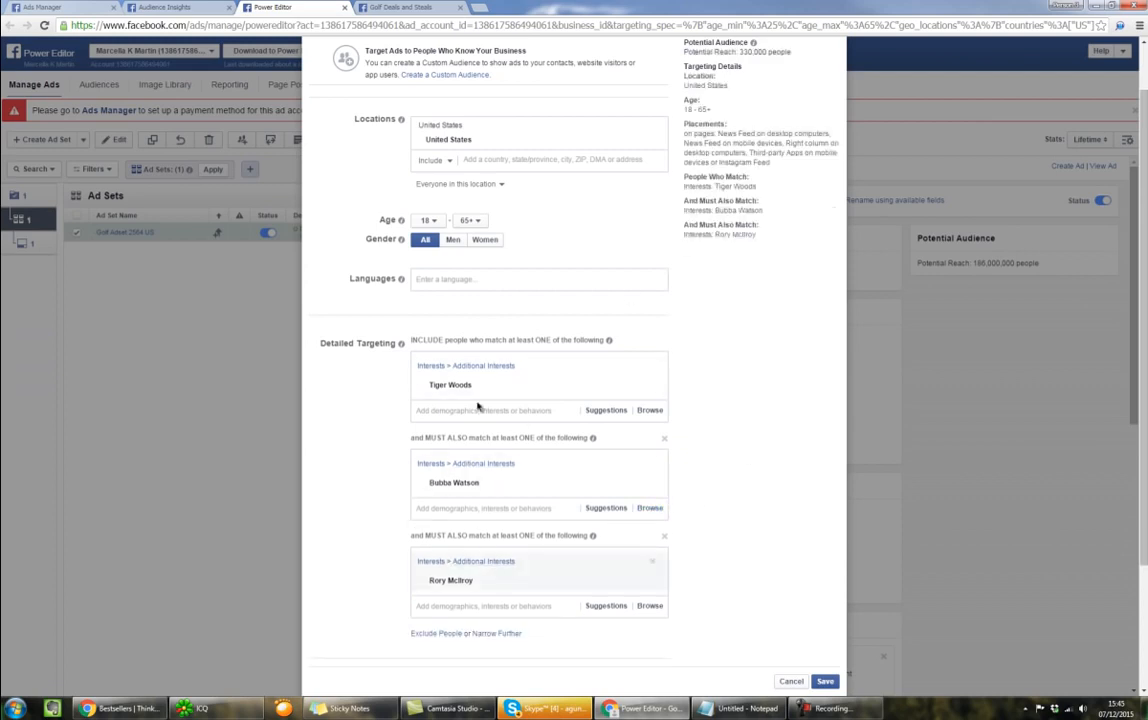
Step: Add an exclusion condition with the interest Jordan Spieth below the three matching conditions, and check the potential reach
{"action": "mouse_move", "coordinate": [490, 398]}
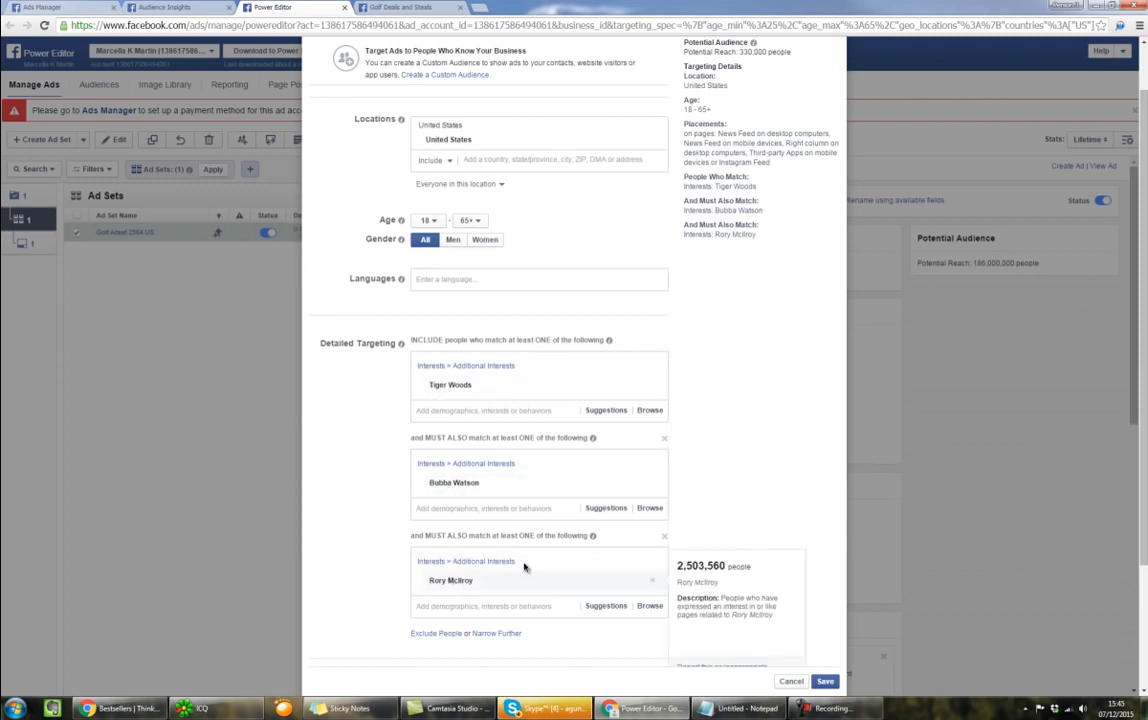
{"action": "scroll", "coordinate": [440, 600], "scroll_direction": "down", "scroll_amount": 1}
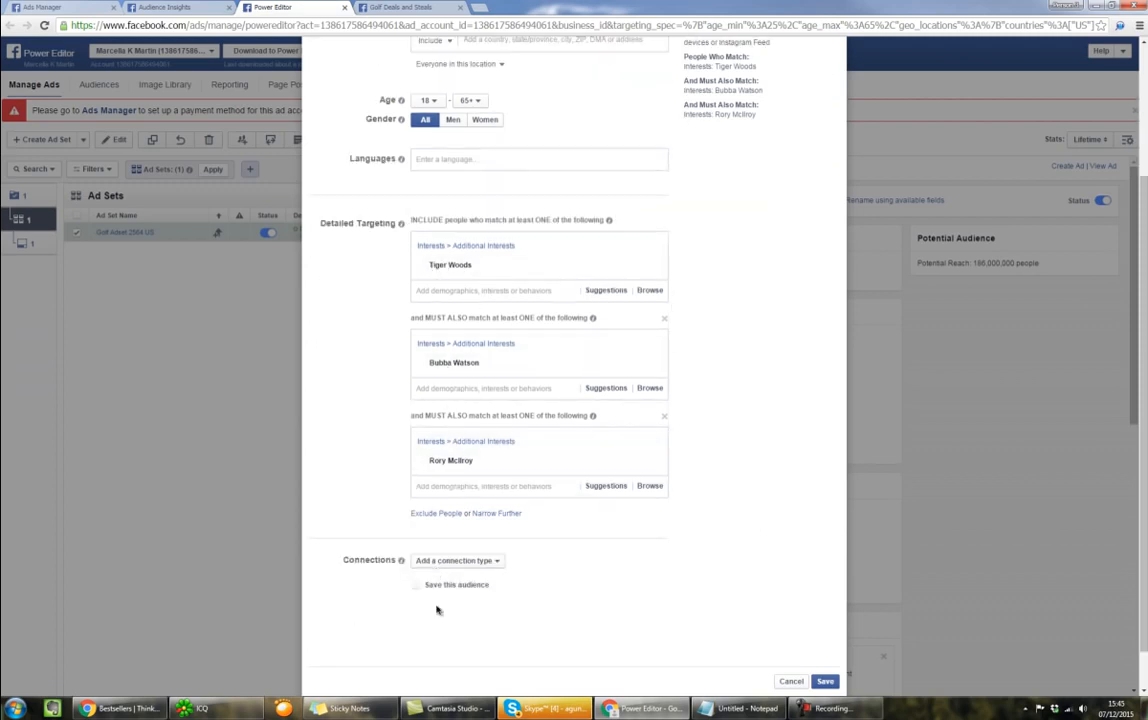
{"action": "left_click", "coordinate": [443, 514]}
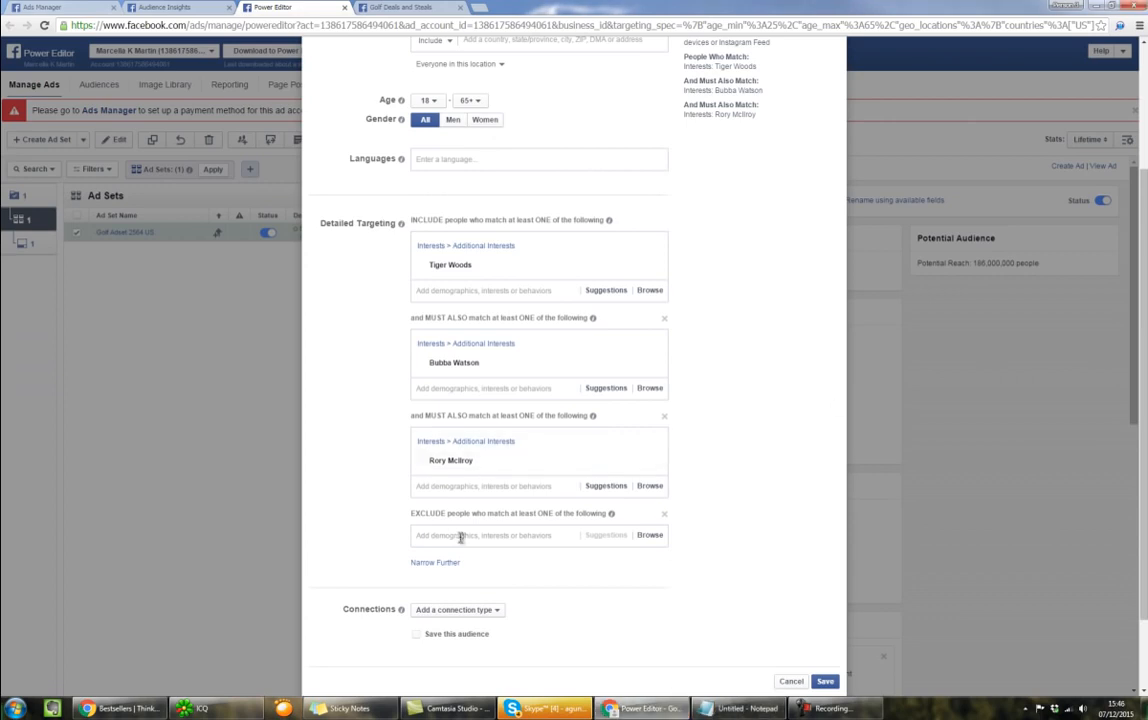
{"action": "left_click", "coordinate": [493, 528]}
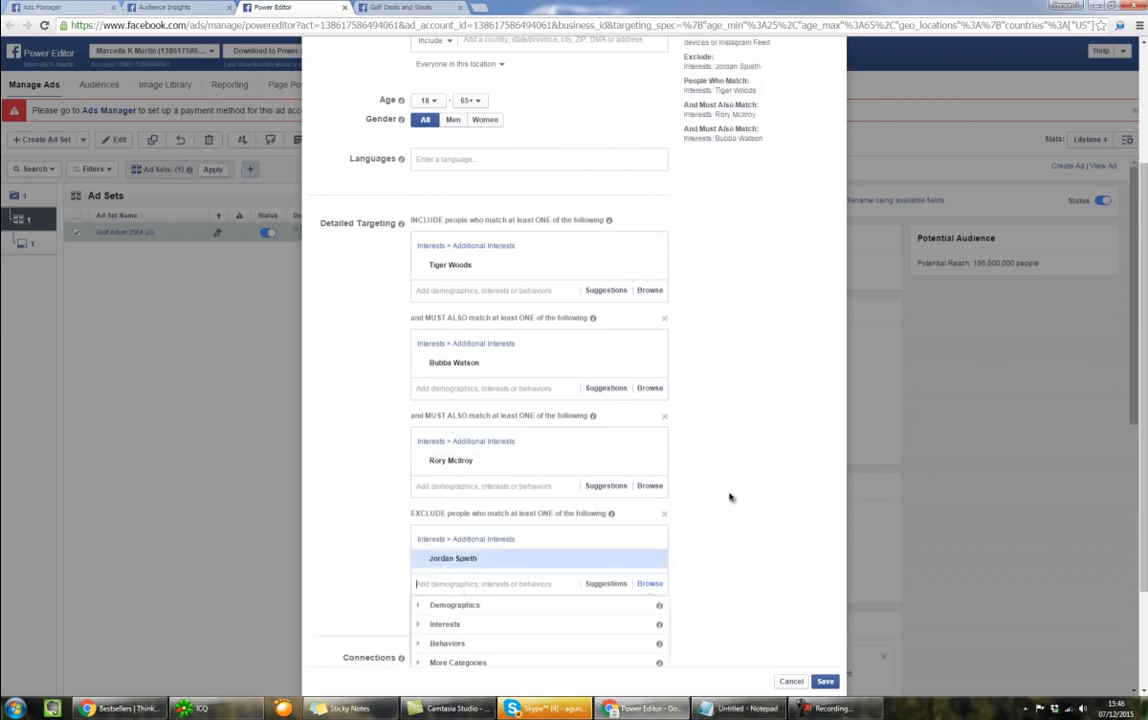
{"action": "left_click", "coordinate": [740, 507]}
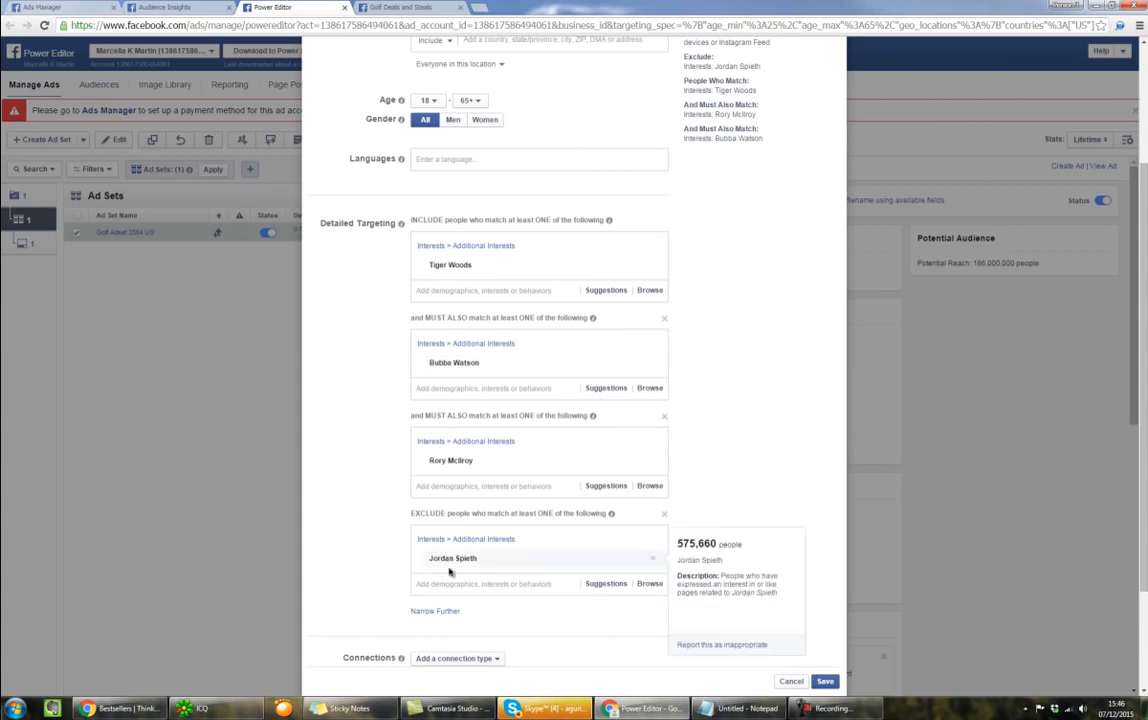
{"action": "scroll", "coordinate": [720, 476], "scroll_direction": "up", "scroll_amount": 3}
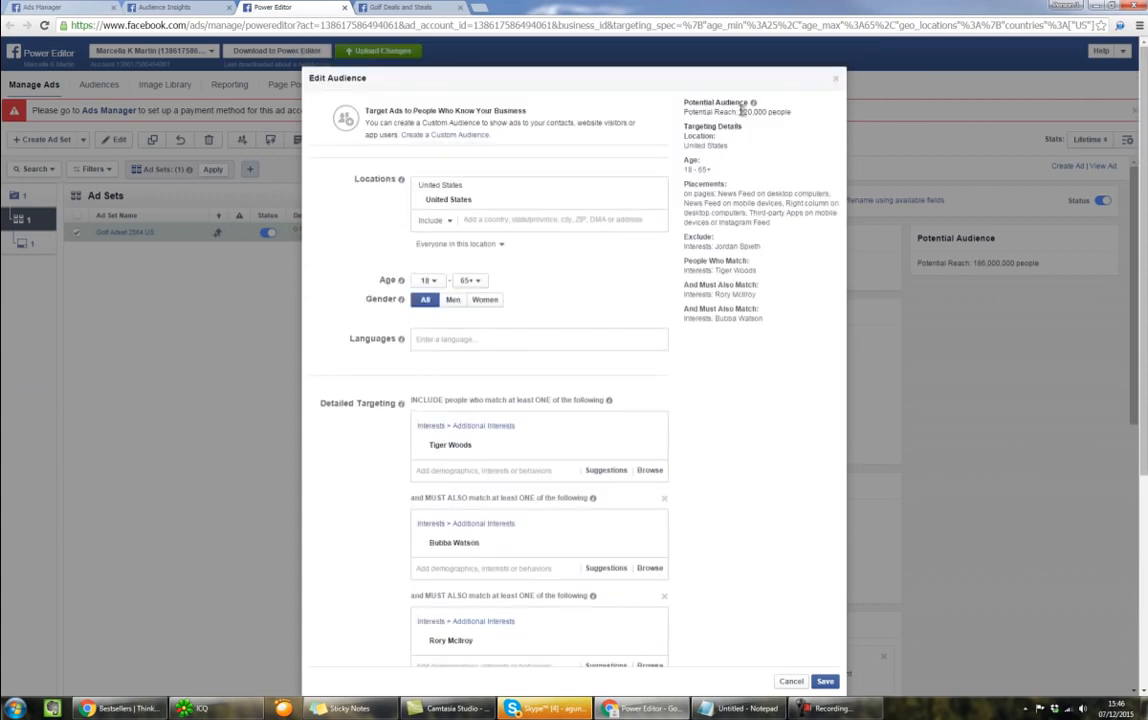
Step: Add both Phil Mickelson interests to the exclusion condition and check the potential reach
{"action": "scroll", "coordinate": [727, 462], "scroll_direction": "down", "scroll_amount": 1}
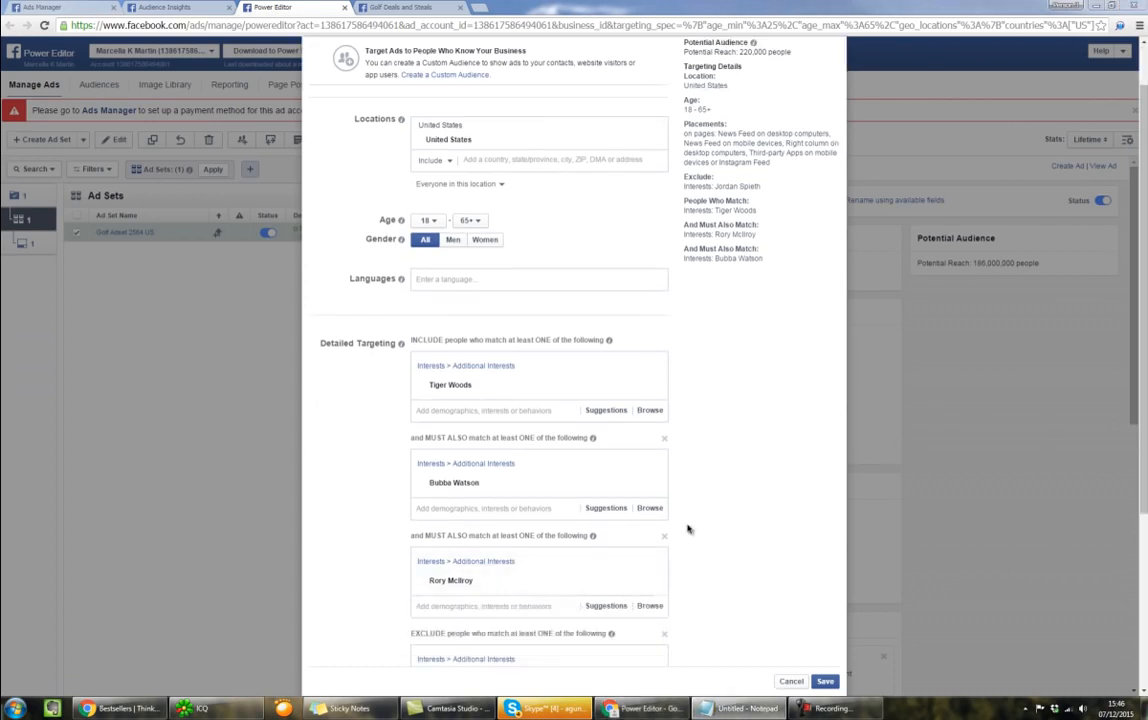
{"action": "scroll", "coordinate": [697, 566], "scroll_direction": "down", "scroll_amount": 3}
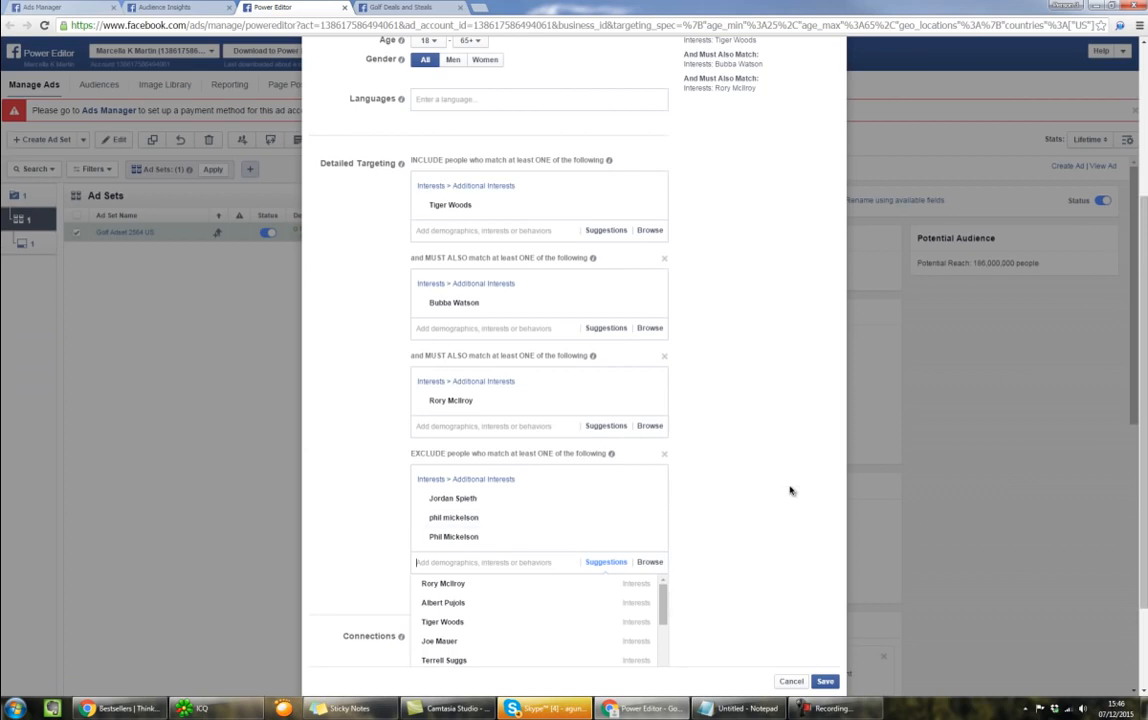
{"action": "scroll", "coordinate": [769, 474], "scroll_direction": "up", "scroll_amount": 5}
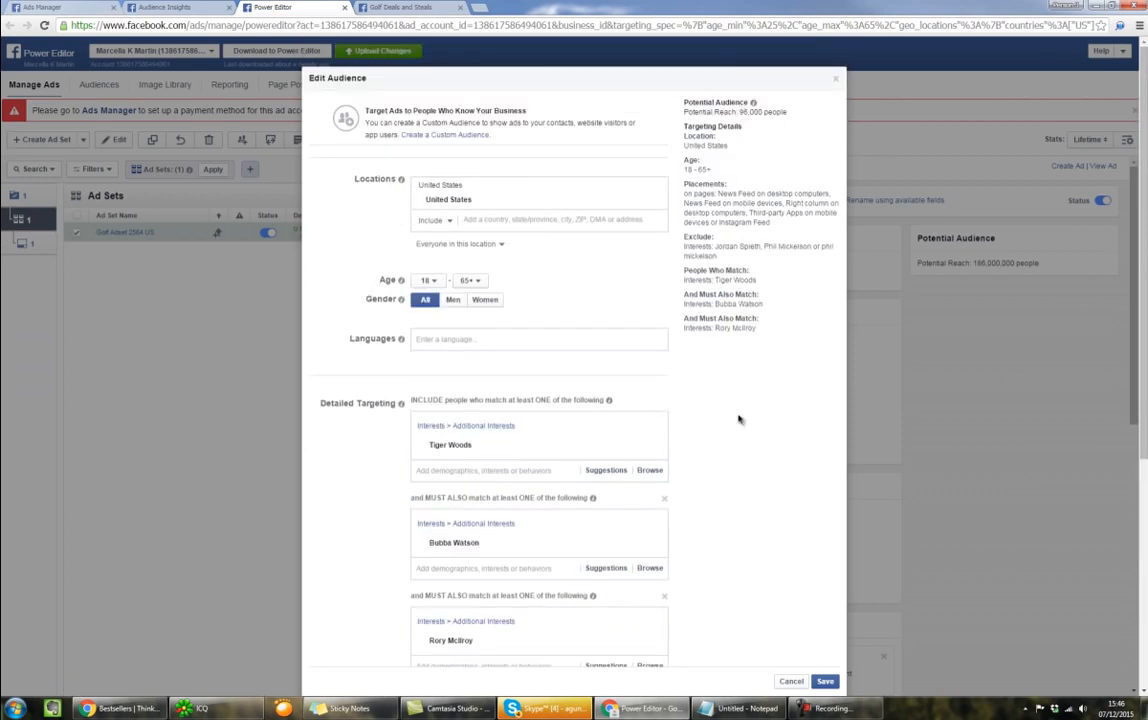
Step: Review the included, narrowed and excluded golfer interests and examine the audience size of each
{"action": "scroll", "coordinate": [739, 420], "scroll_direction": "down", "scroll_amount": 3}
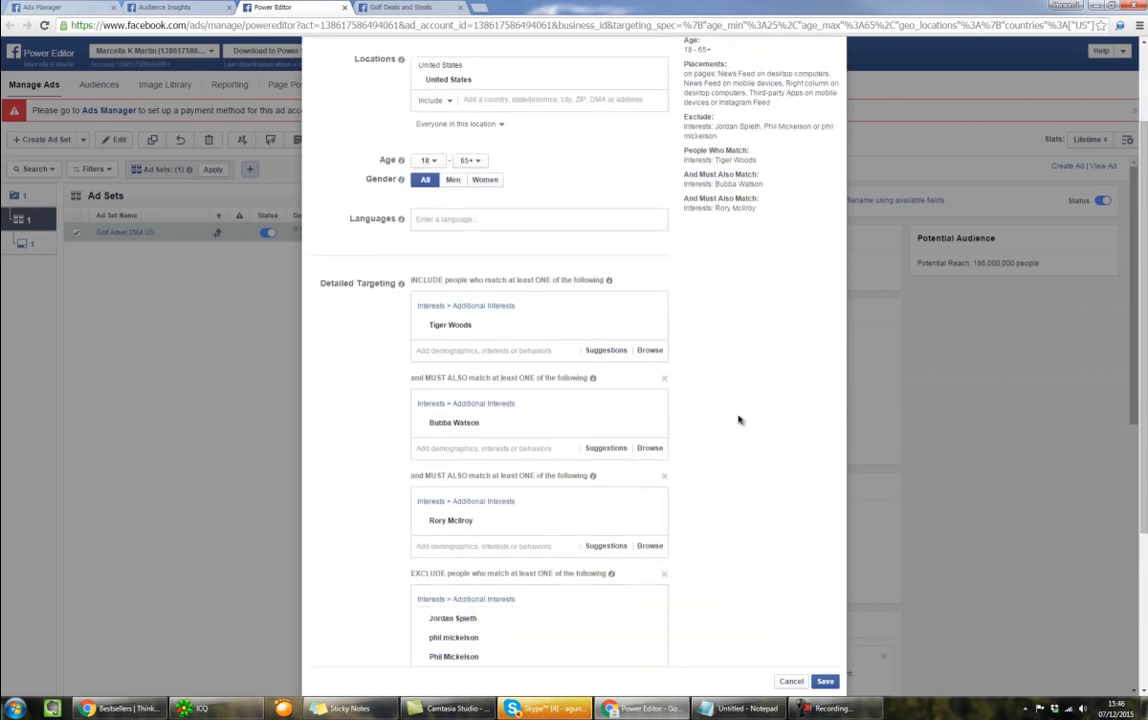
{"action": "scroll", "coordinate": [739, 420], "scroll_direction": "down", "scroll_amount": 2}
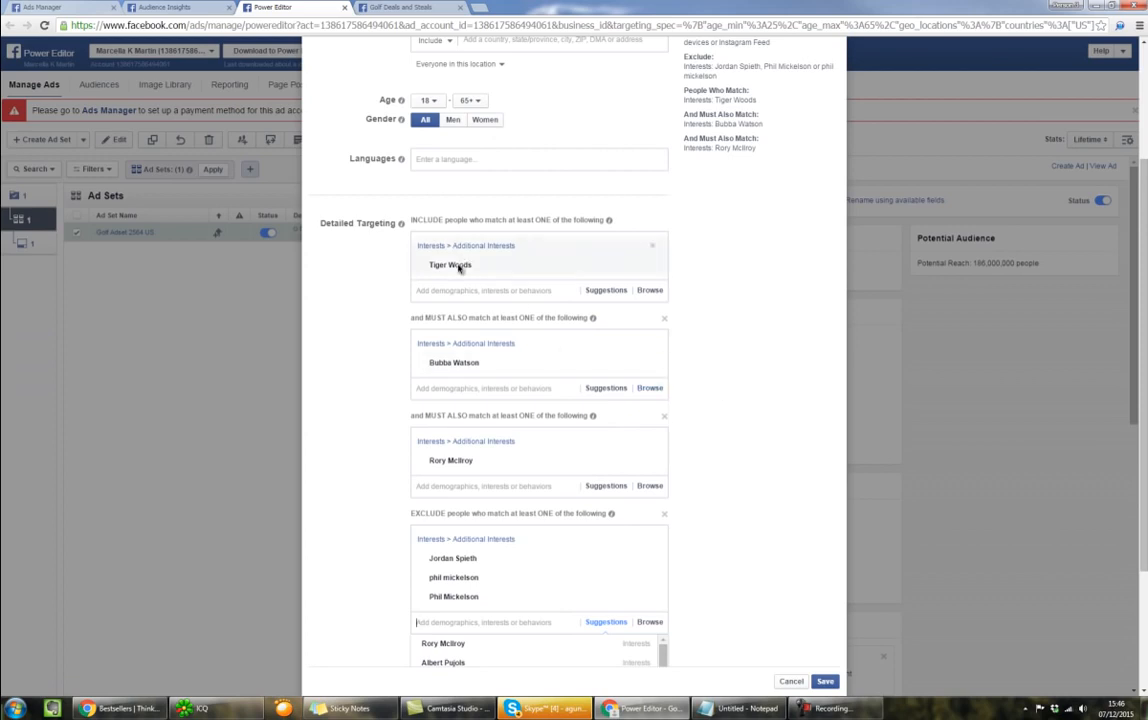
{"action": "mouse_move", "coordinate": [632, 272]}
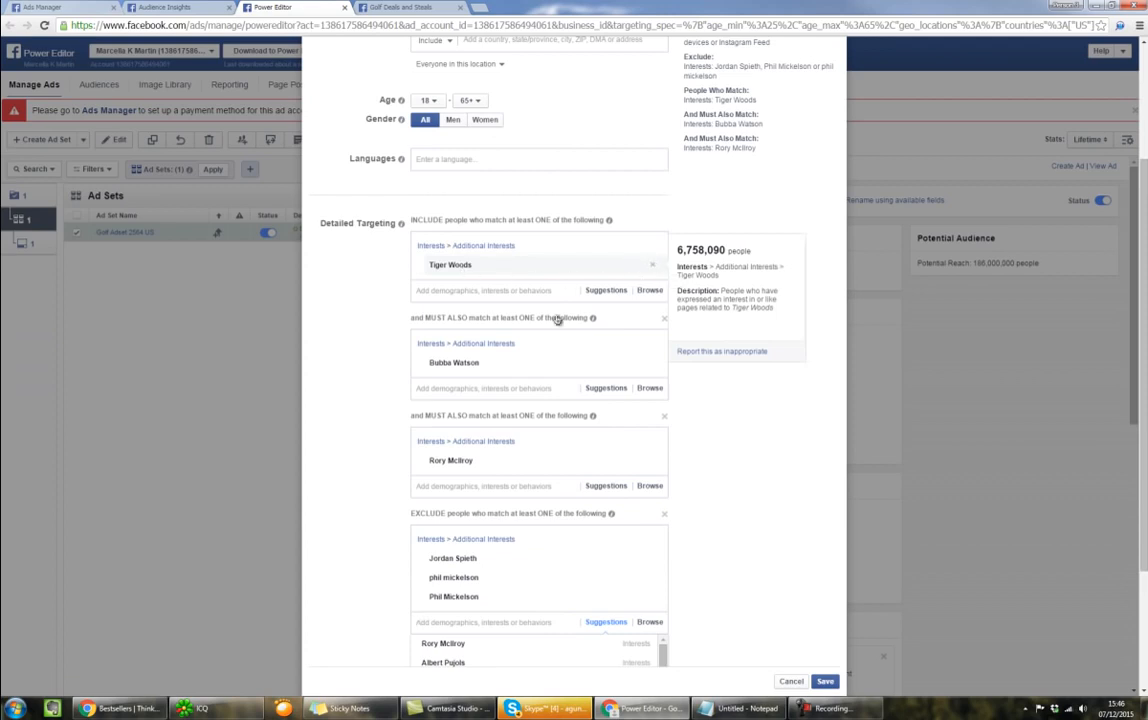
{"action": "mouse_move", "coordinate": [486, 367]}
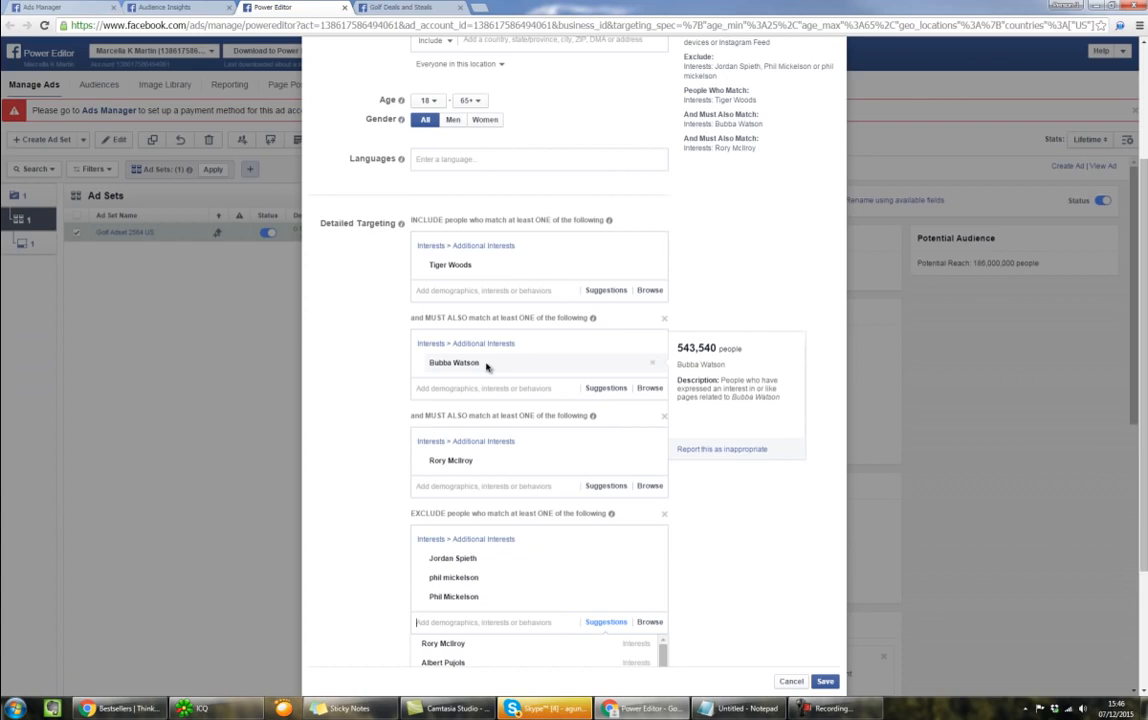
{"action": "mouse_move", "coordinate": [476, 465]}
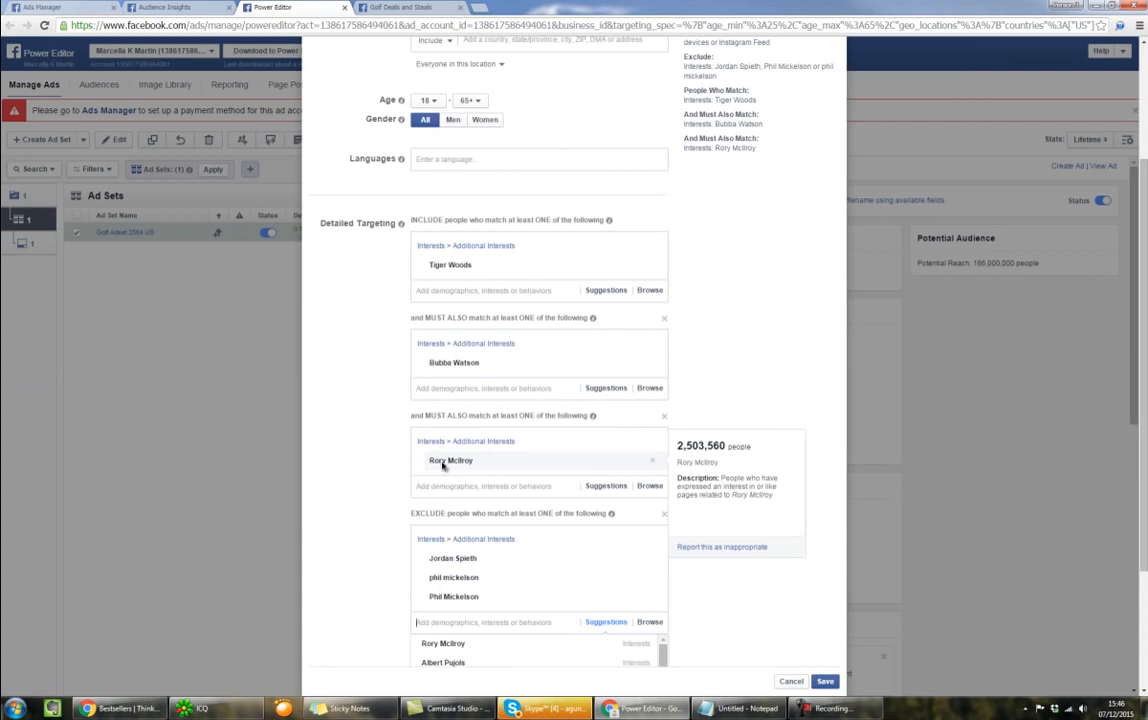
{"action": "left_click", "coordinate": [333, 464]}
{"action": "scroll", "coordinate": [335, 466], "scroll_direction": "down", "scroll_amount": 1}
{"action": "scroll", "coordinate": [335, 466], "scroll_direction": "down", "scroll_amount": 1}
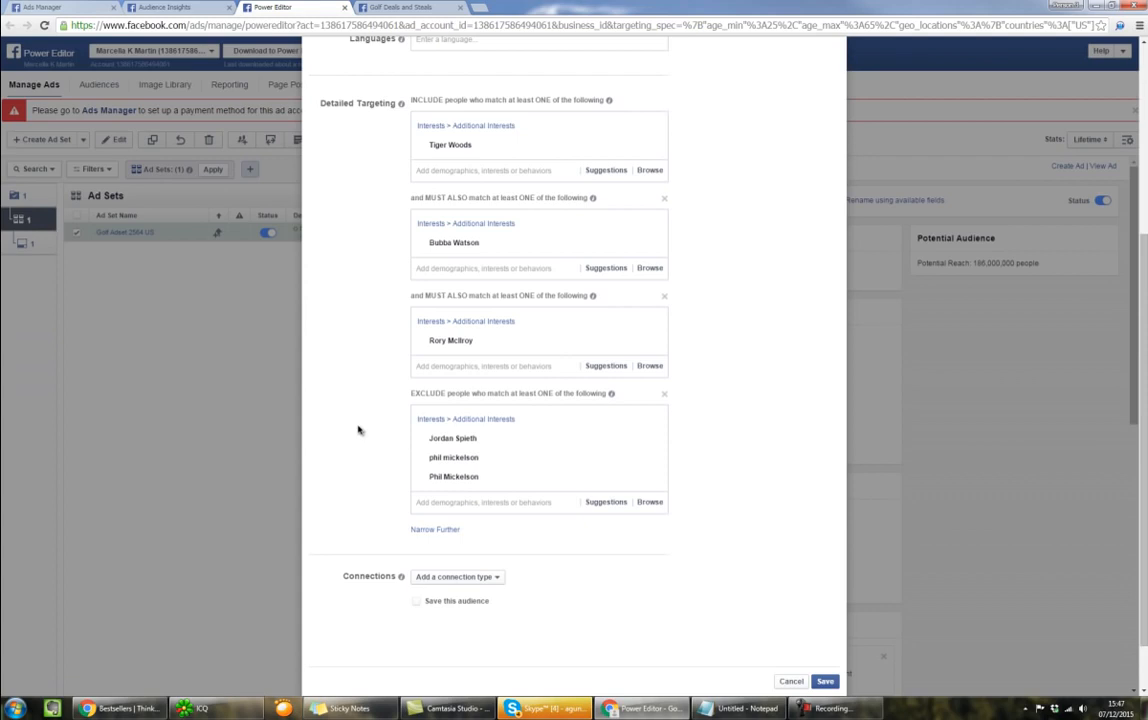
{"action": "mouse_move", "coordinate": [676, 451]}
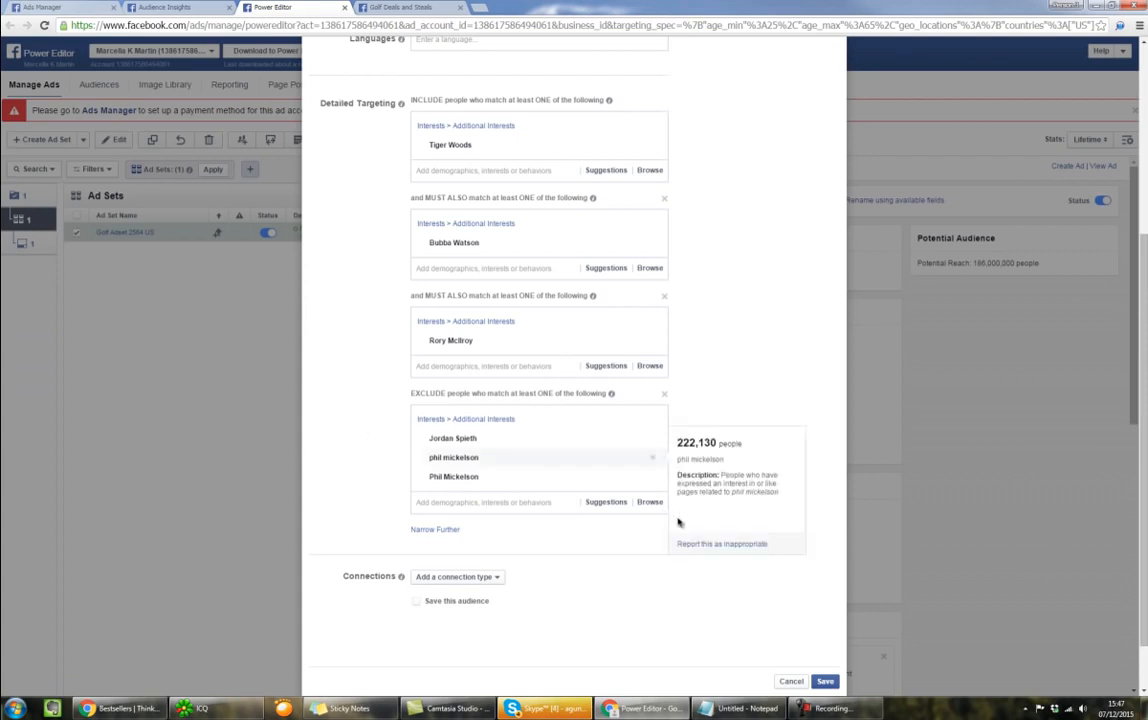